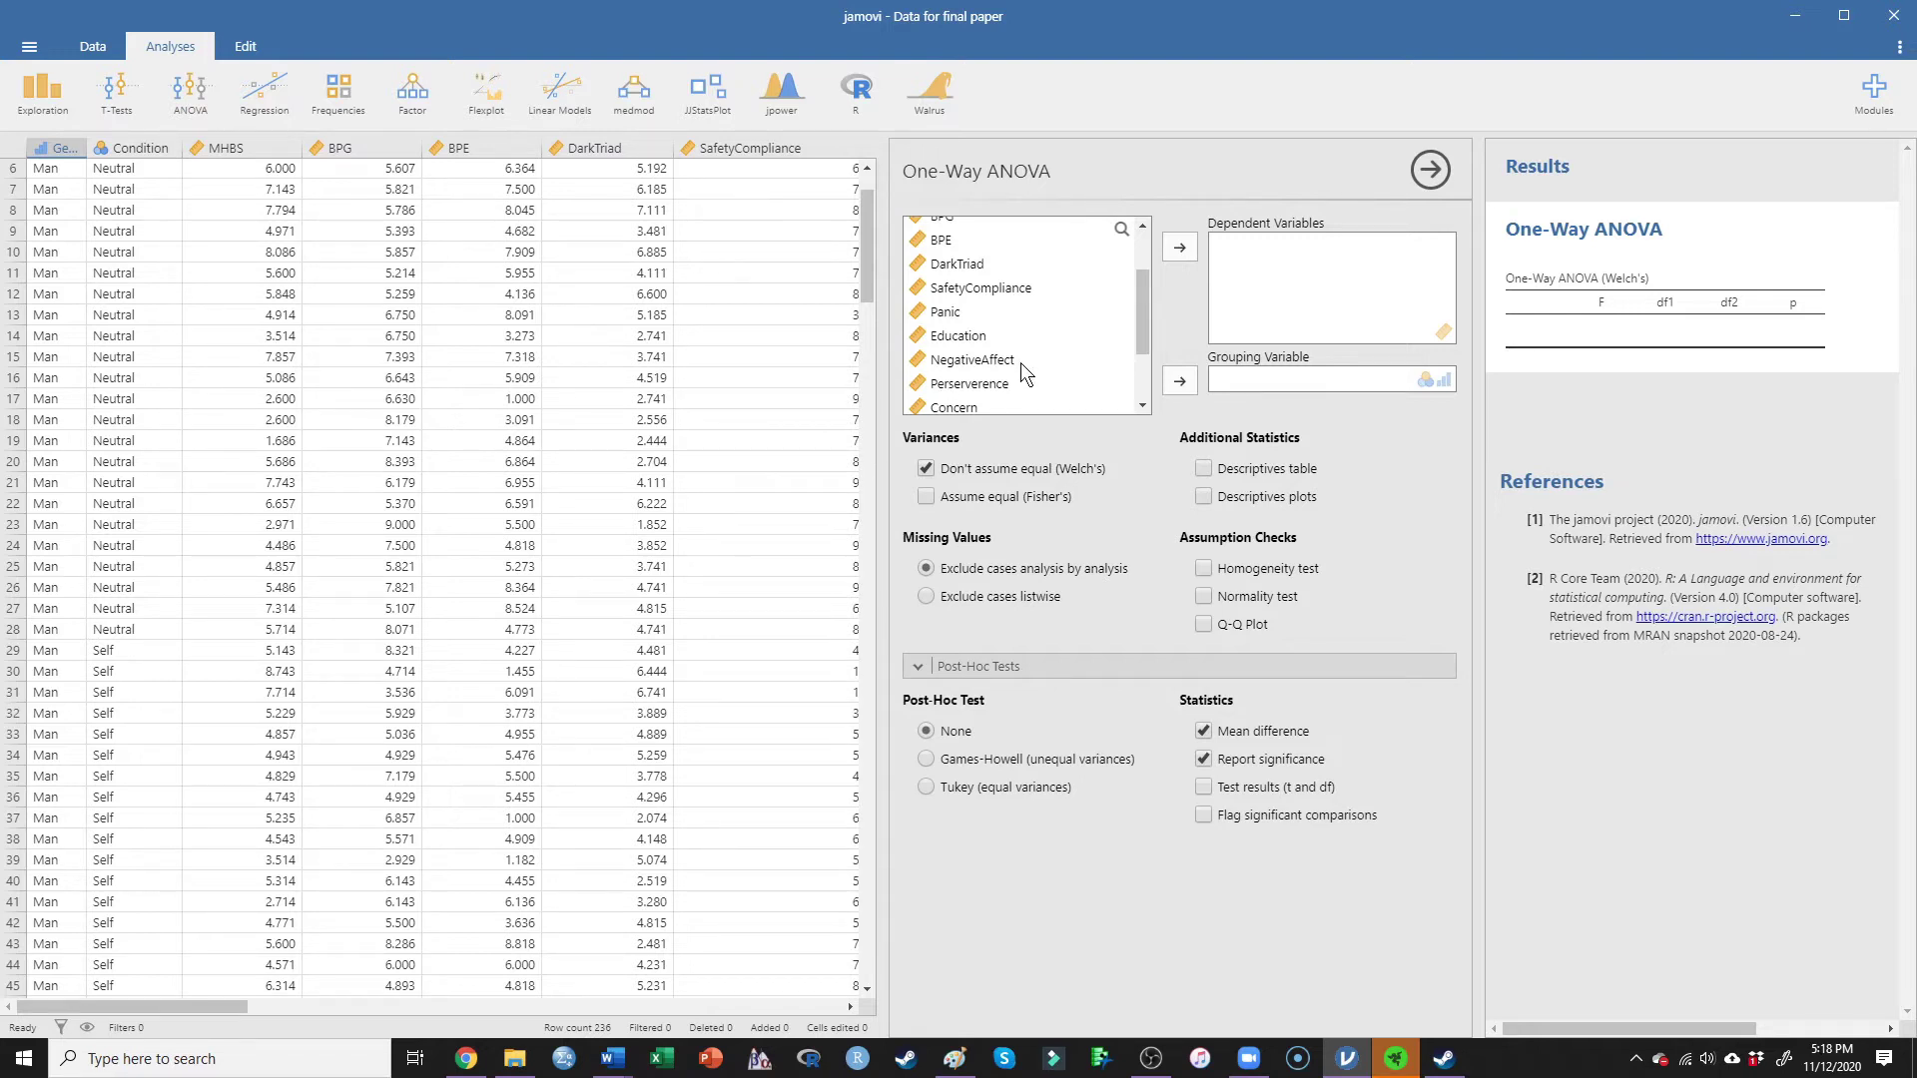
- Set Condition as the ANOVA grouping variable and SafetyCompliance through Concern as the dependent variables
scroll(1024, 366, "up", 2)
left_click_drag(983, 253, 1293, 388)
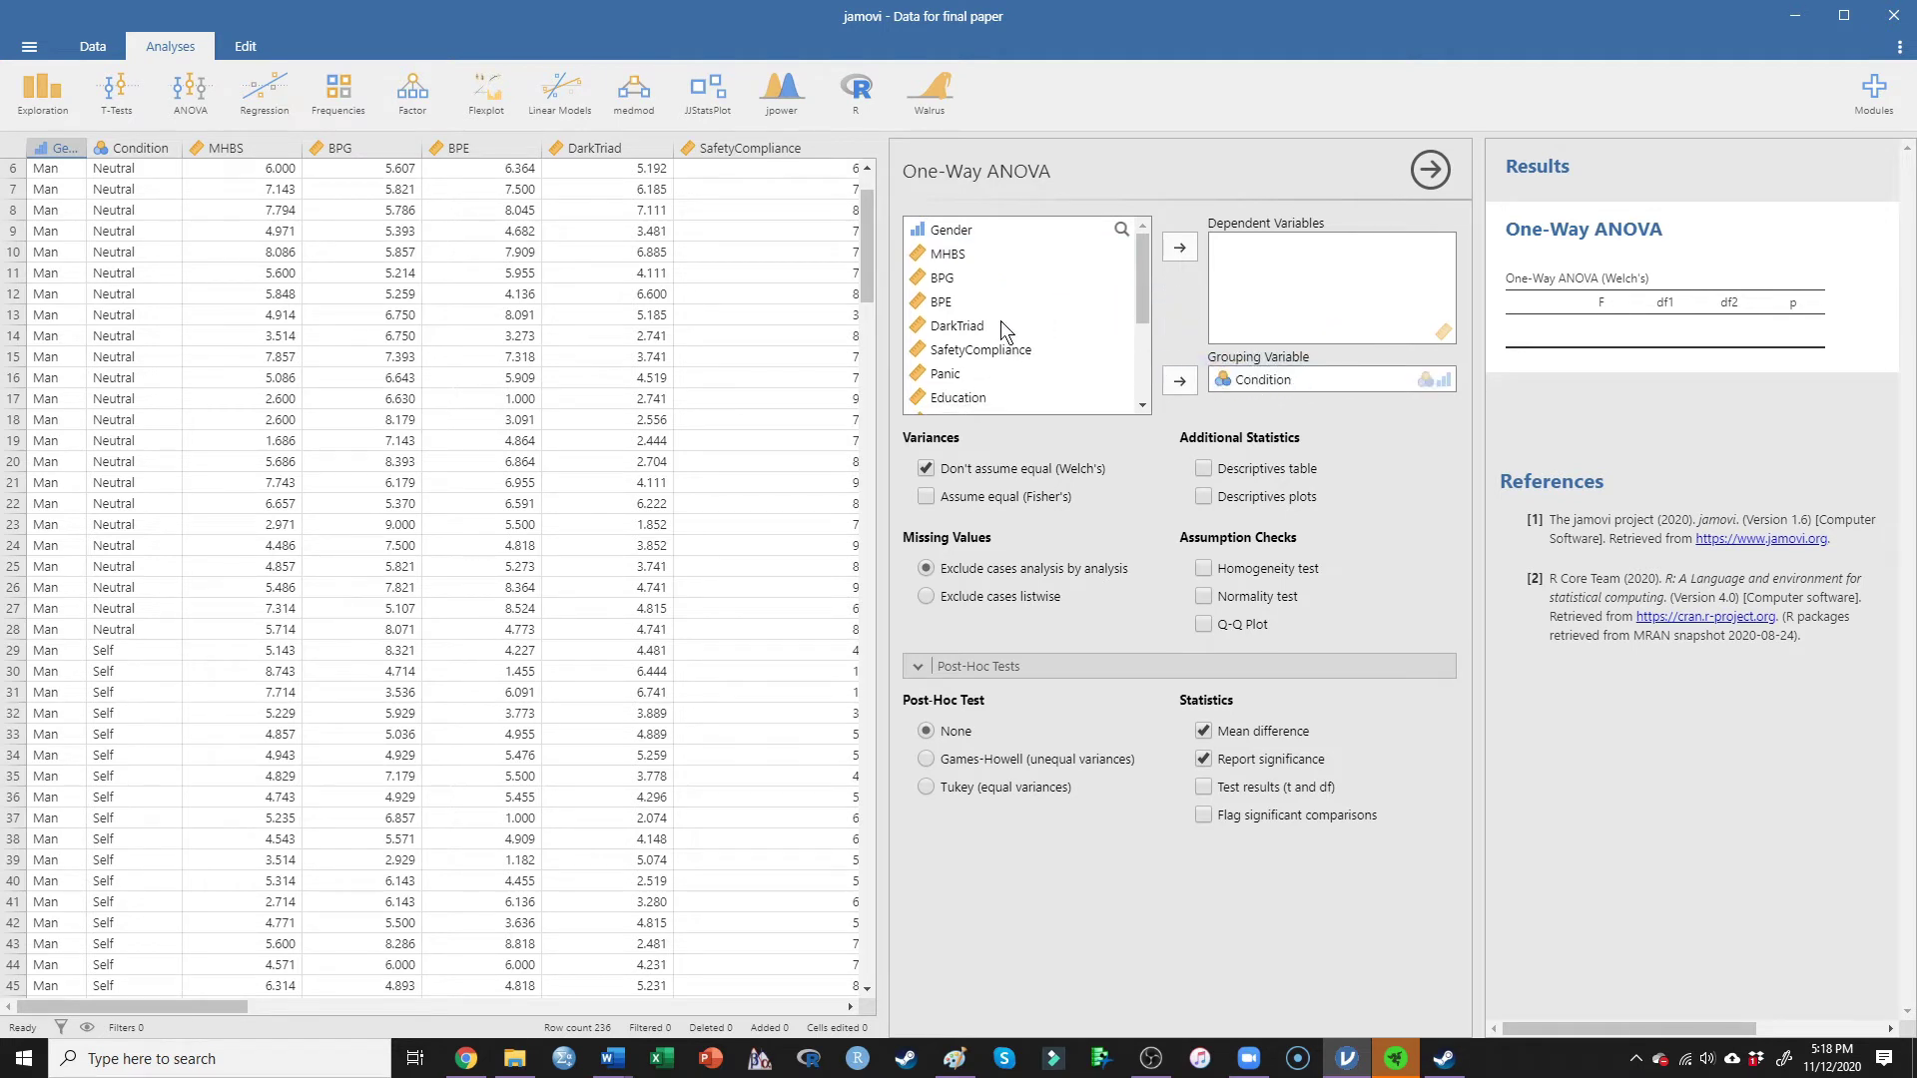
scroll(1001, 325, "down", 2)
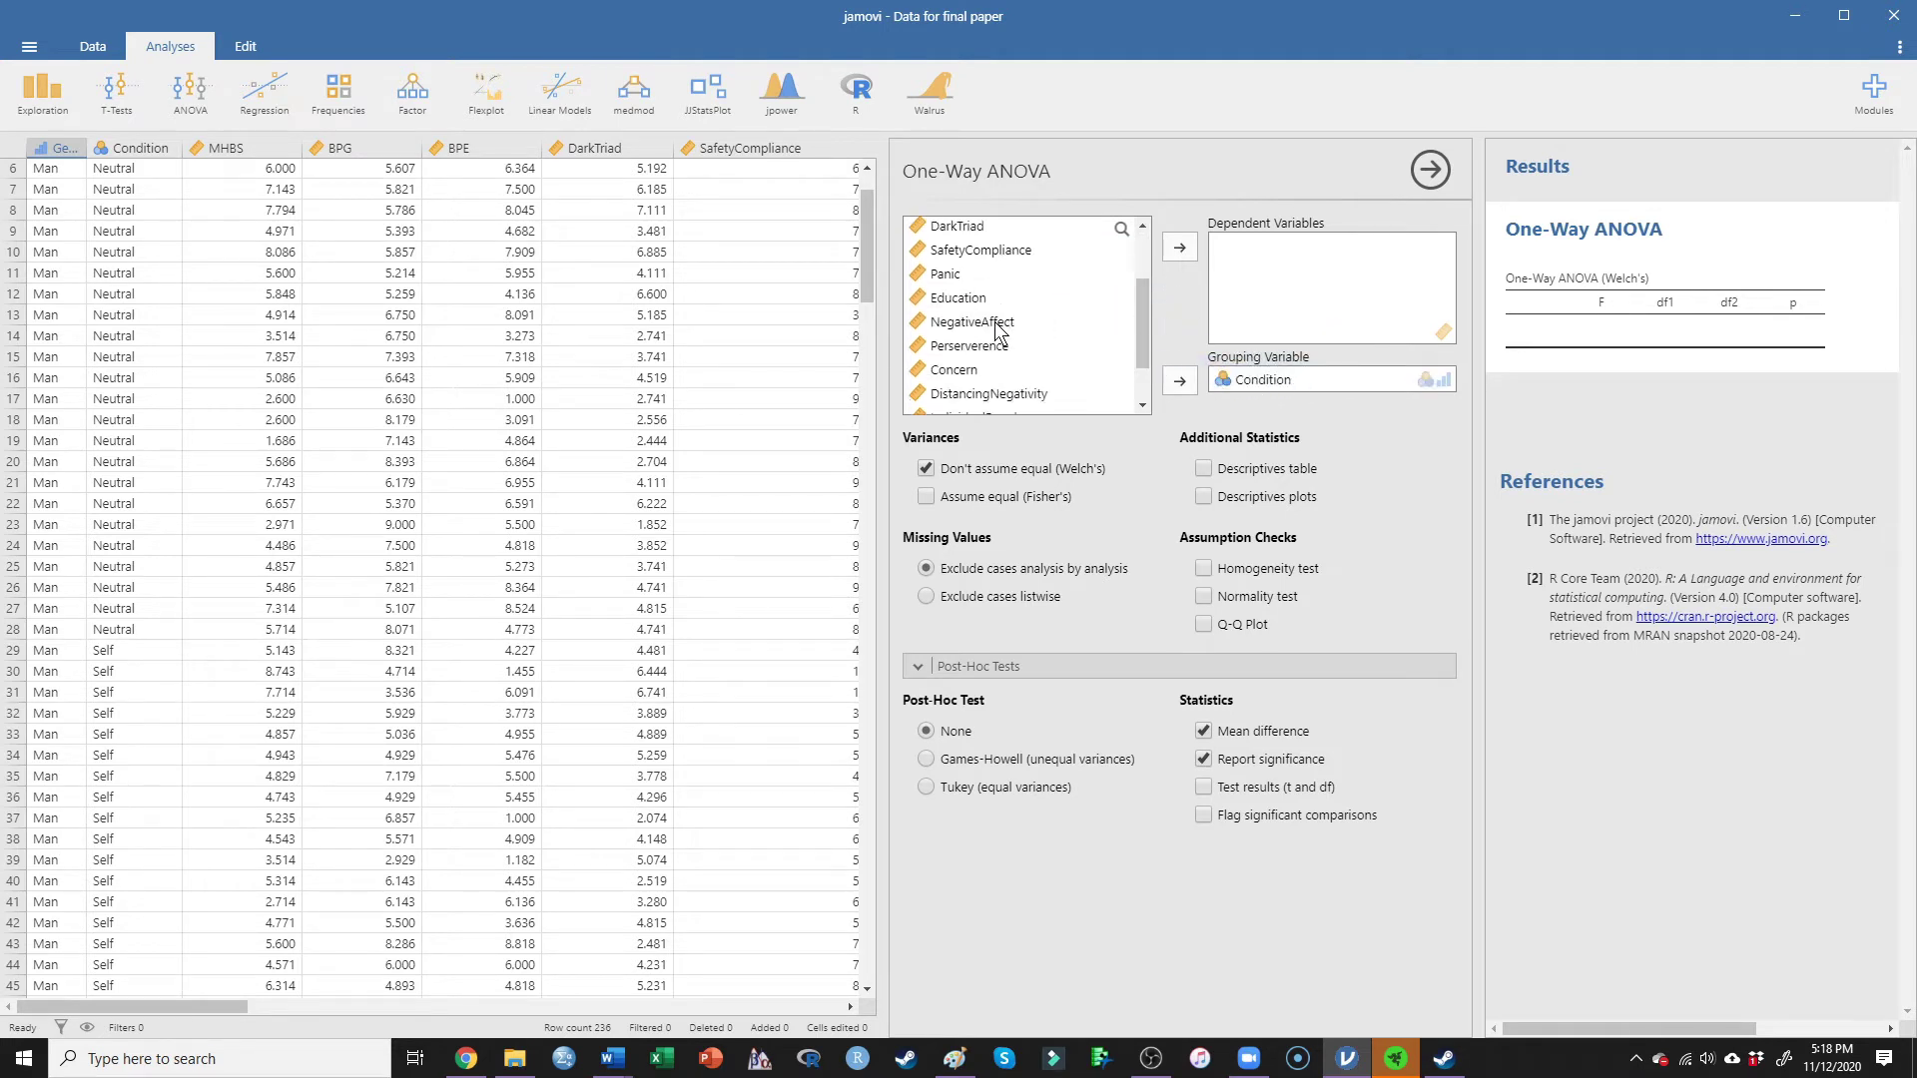
left_click(991, 250)
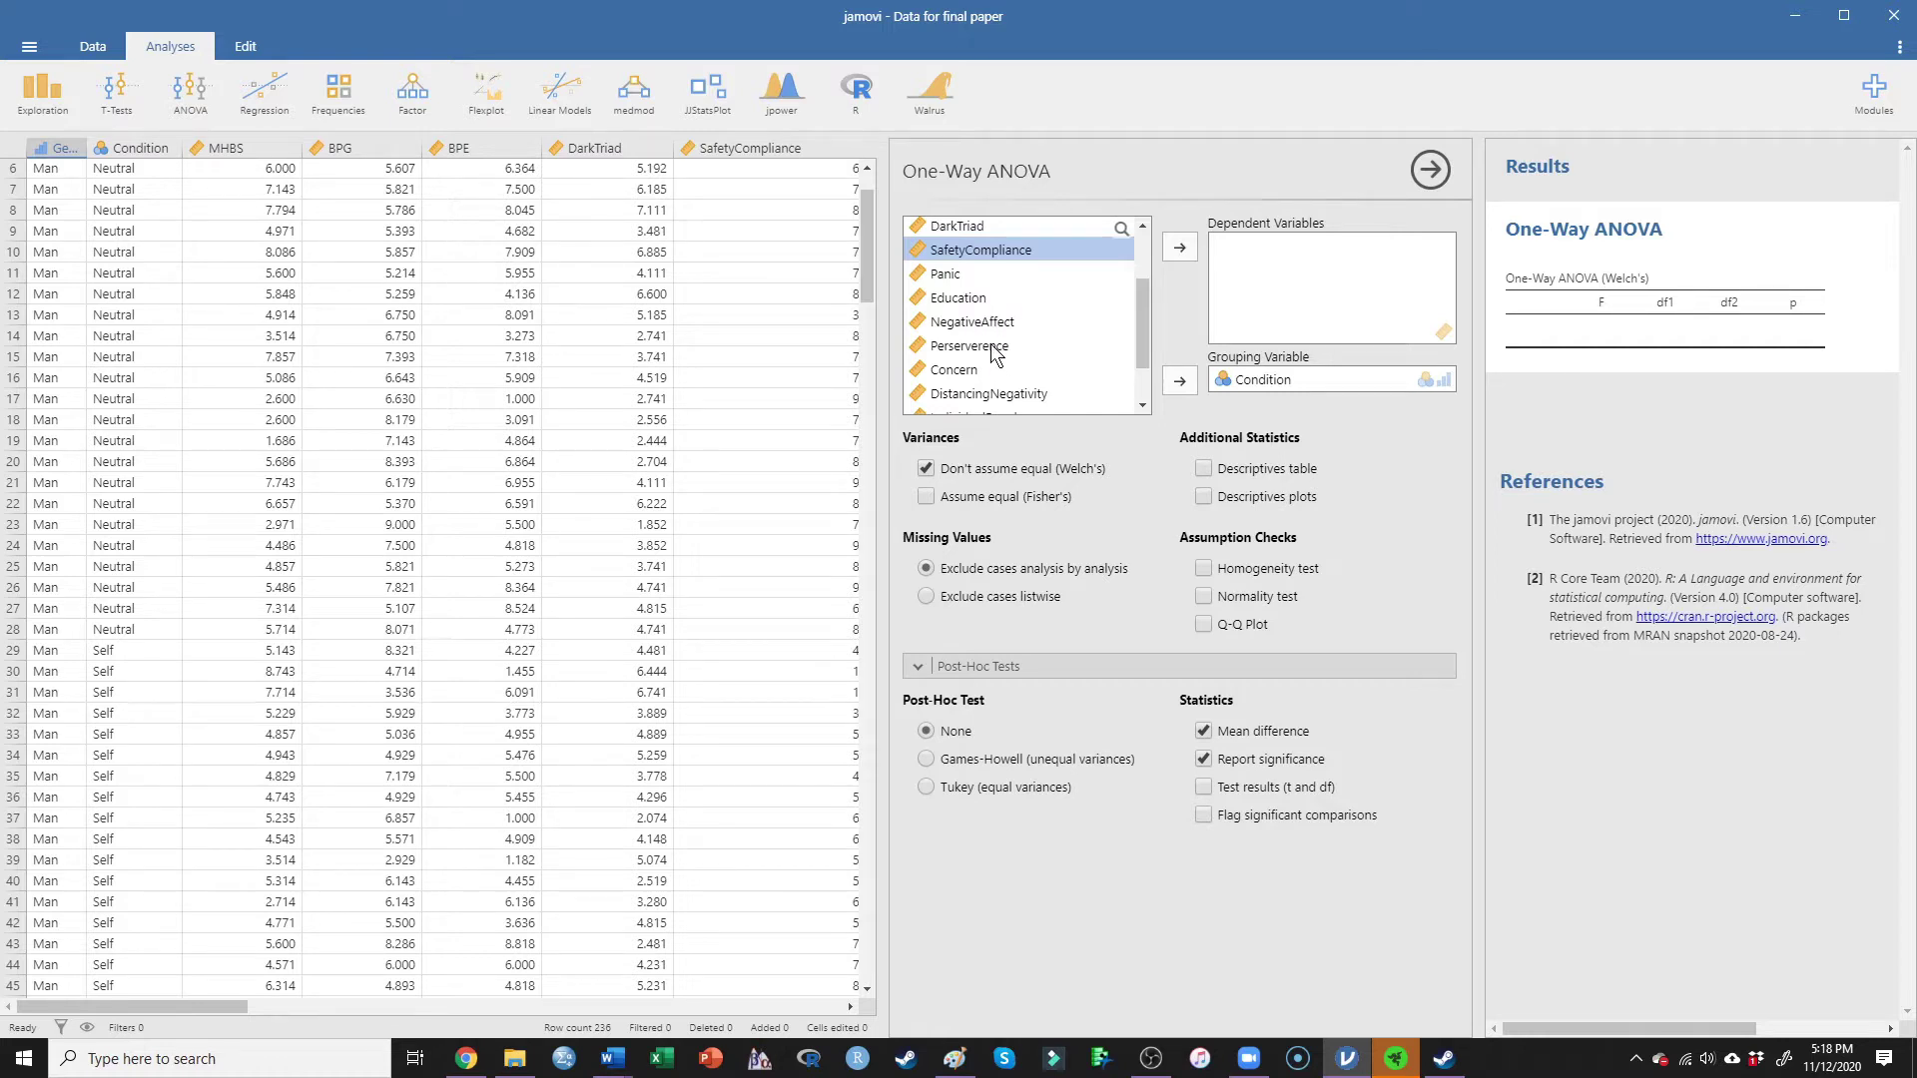
left_click(966, 371, "shift")
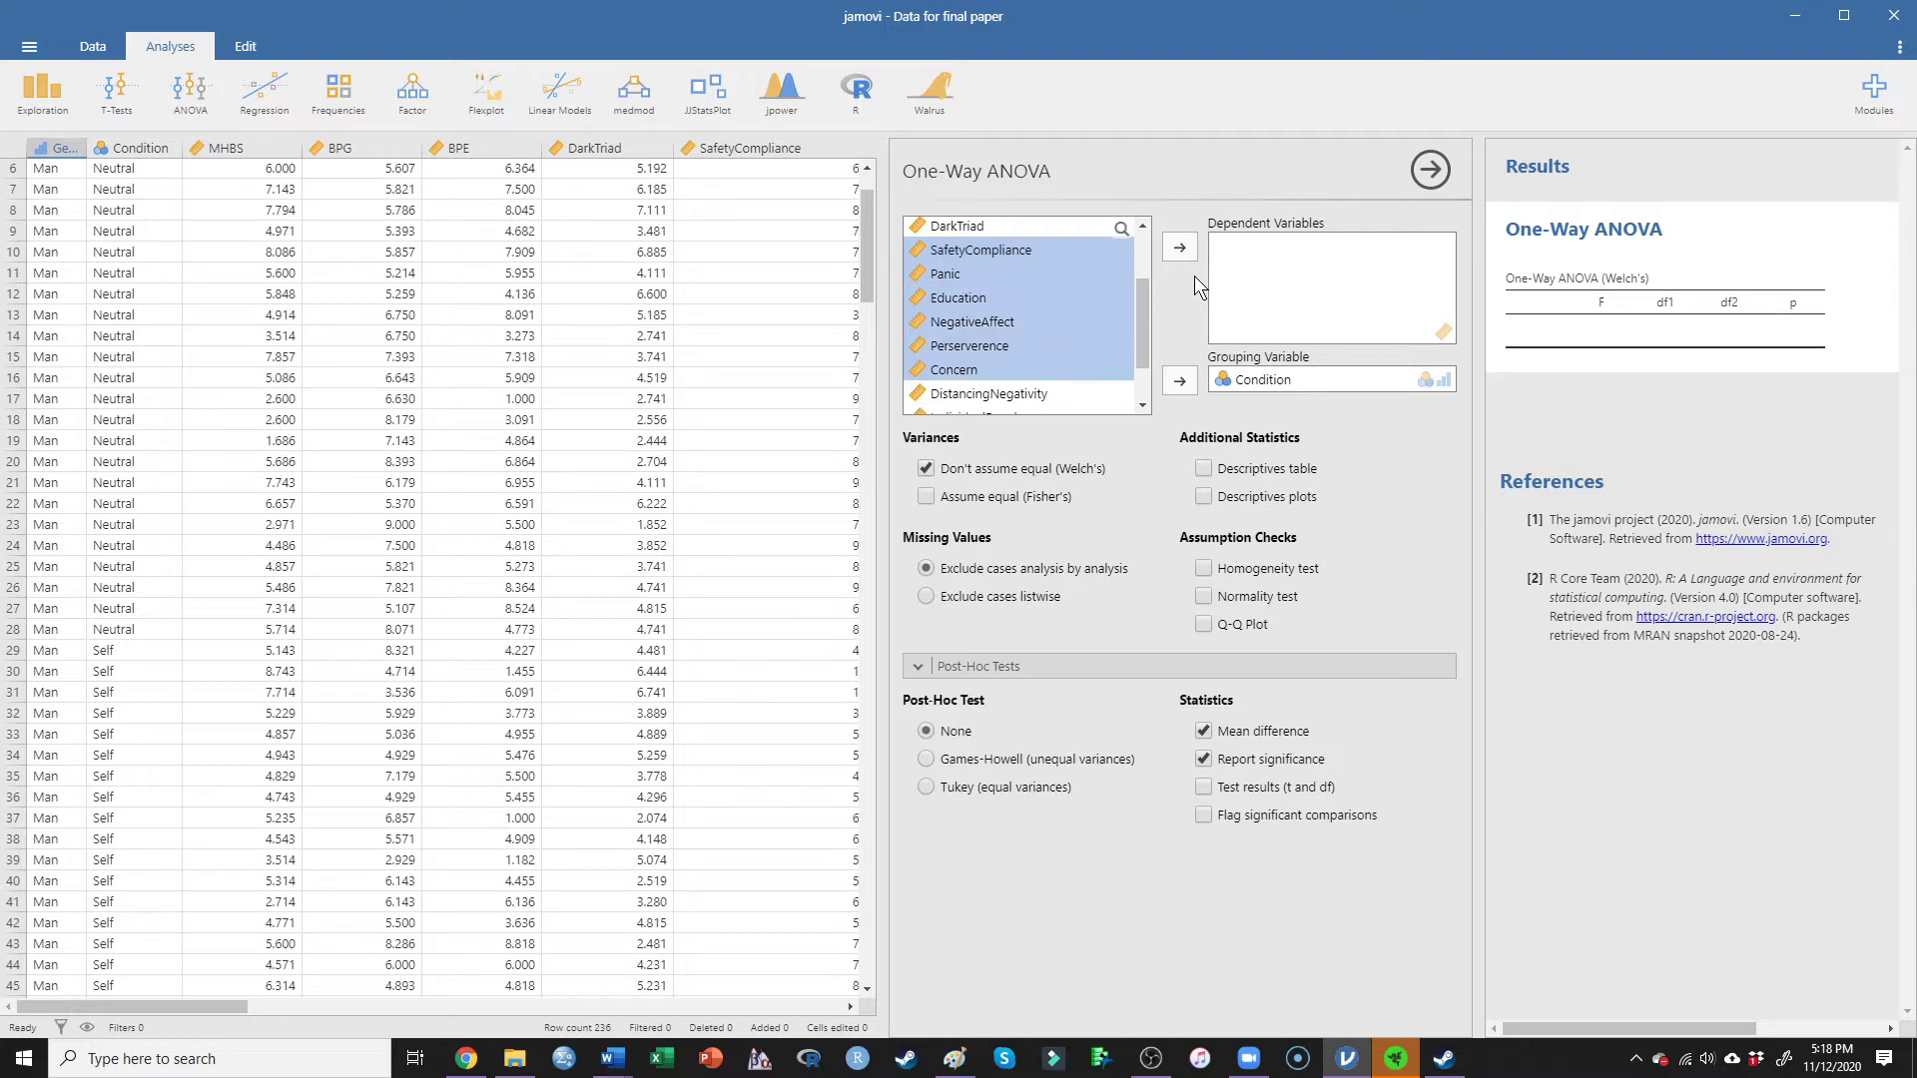
left_click(1178, 249)
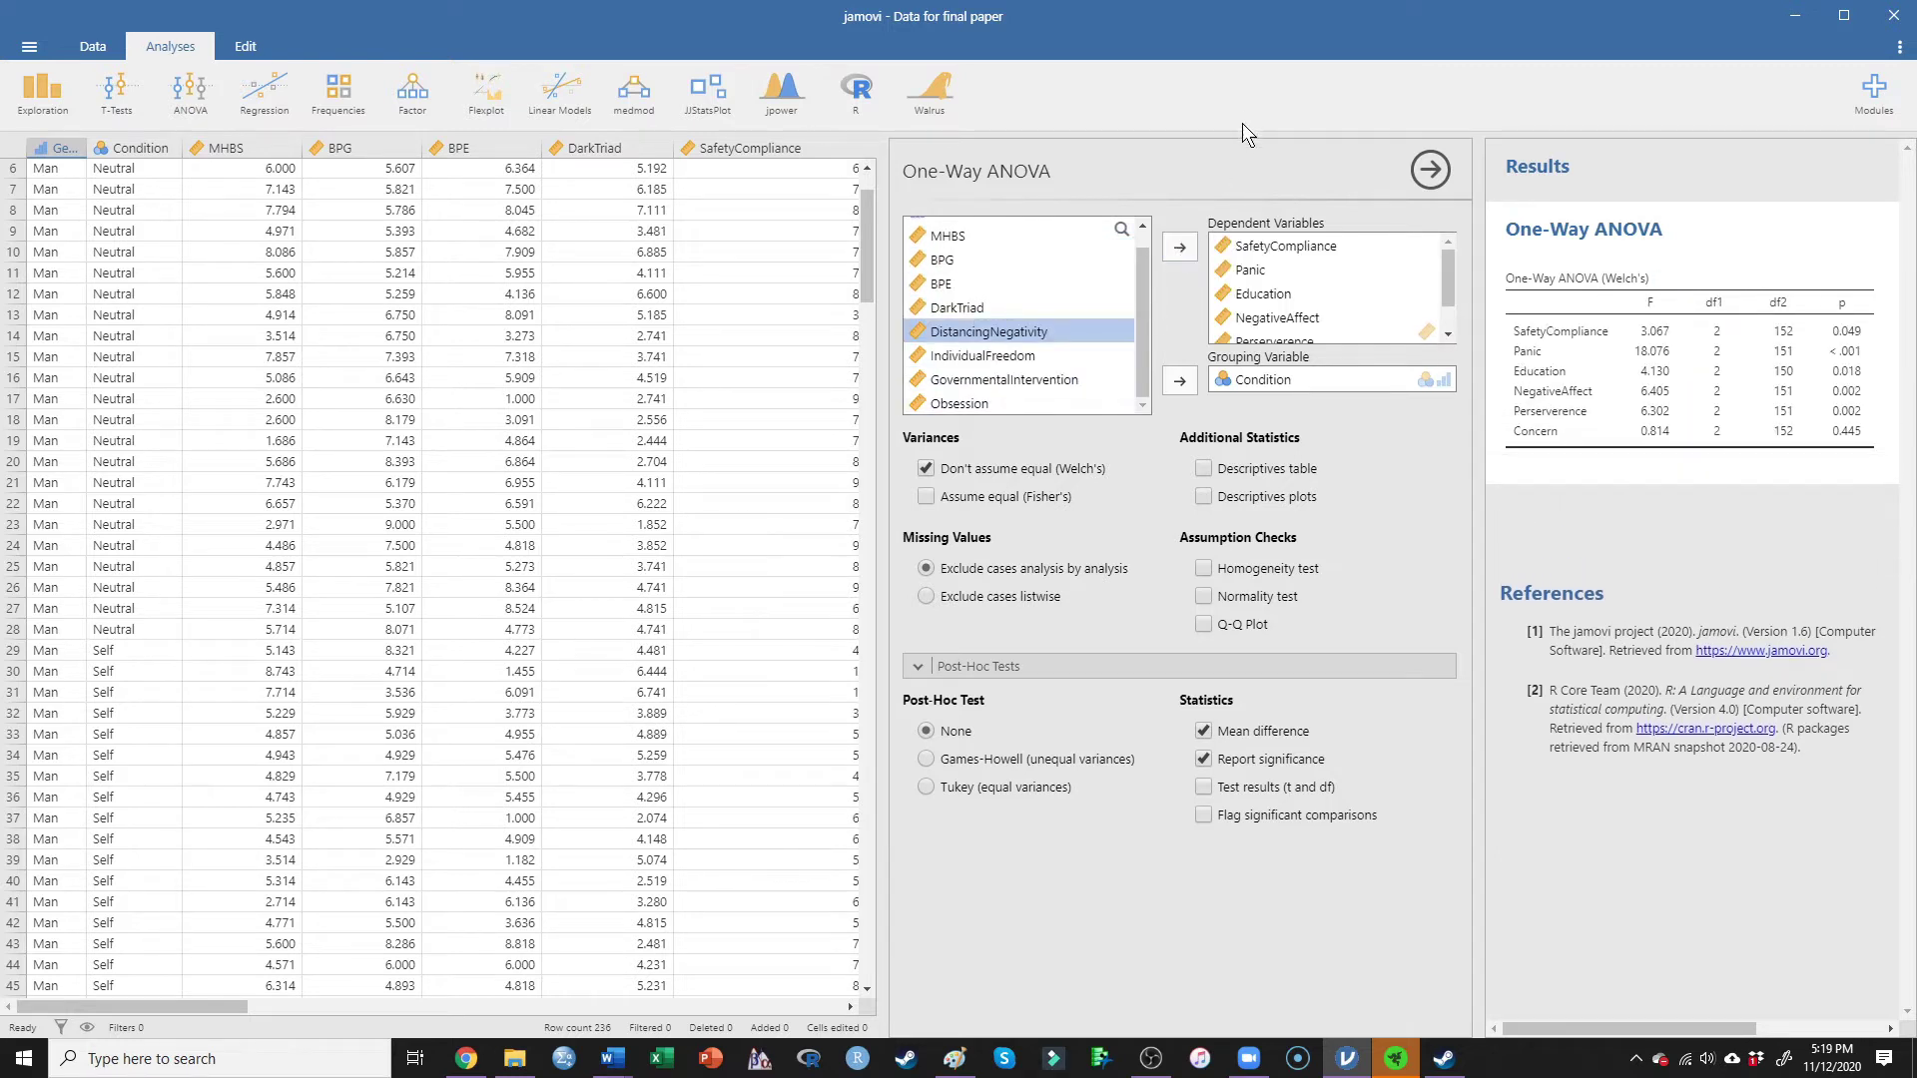
- Add the descriptives table and Tukey post-hoc tests to the one-way ANOVA results
left_click_drag(878, 507, 347, 489)
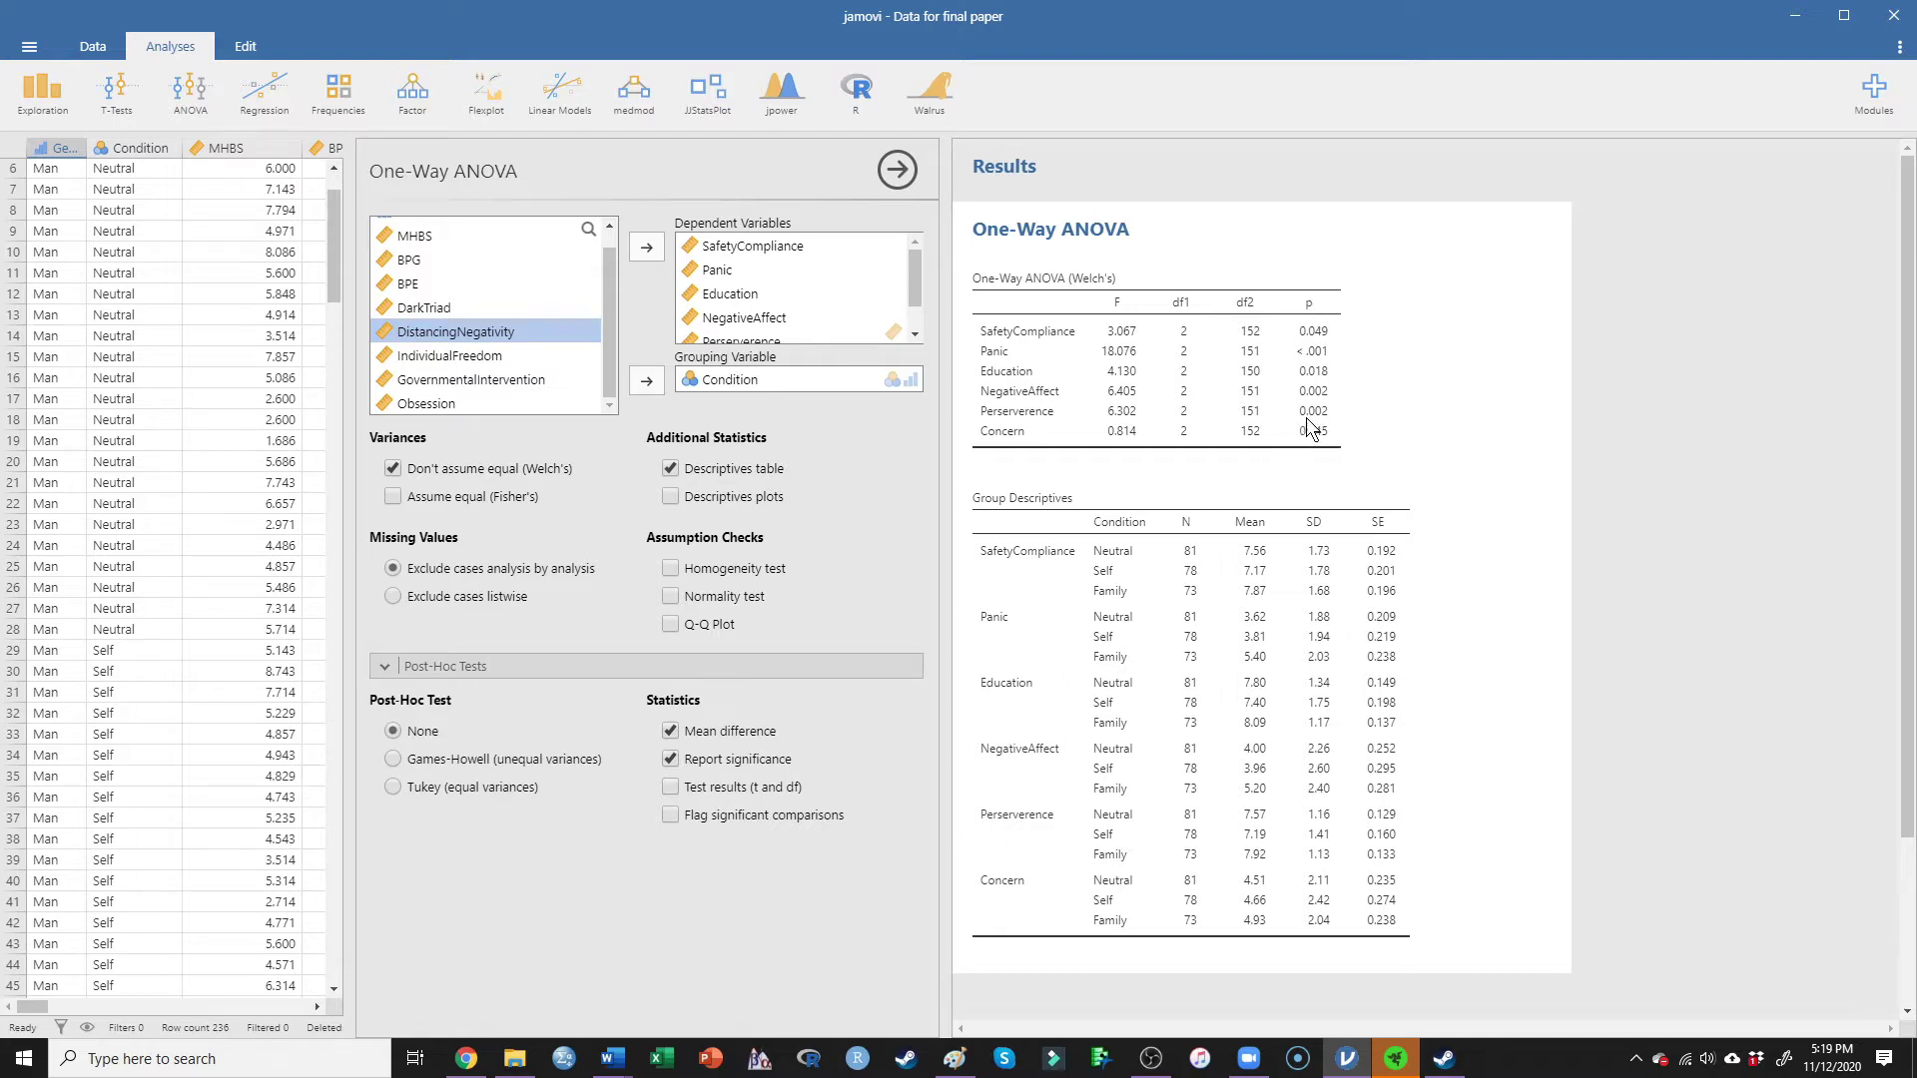
left_click(479, 789)
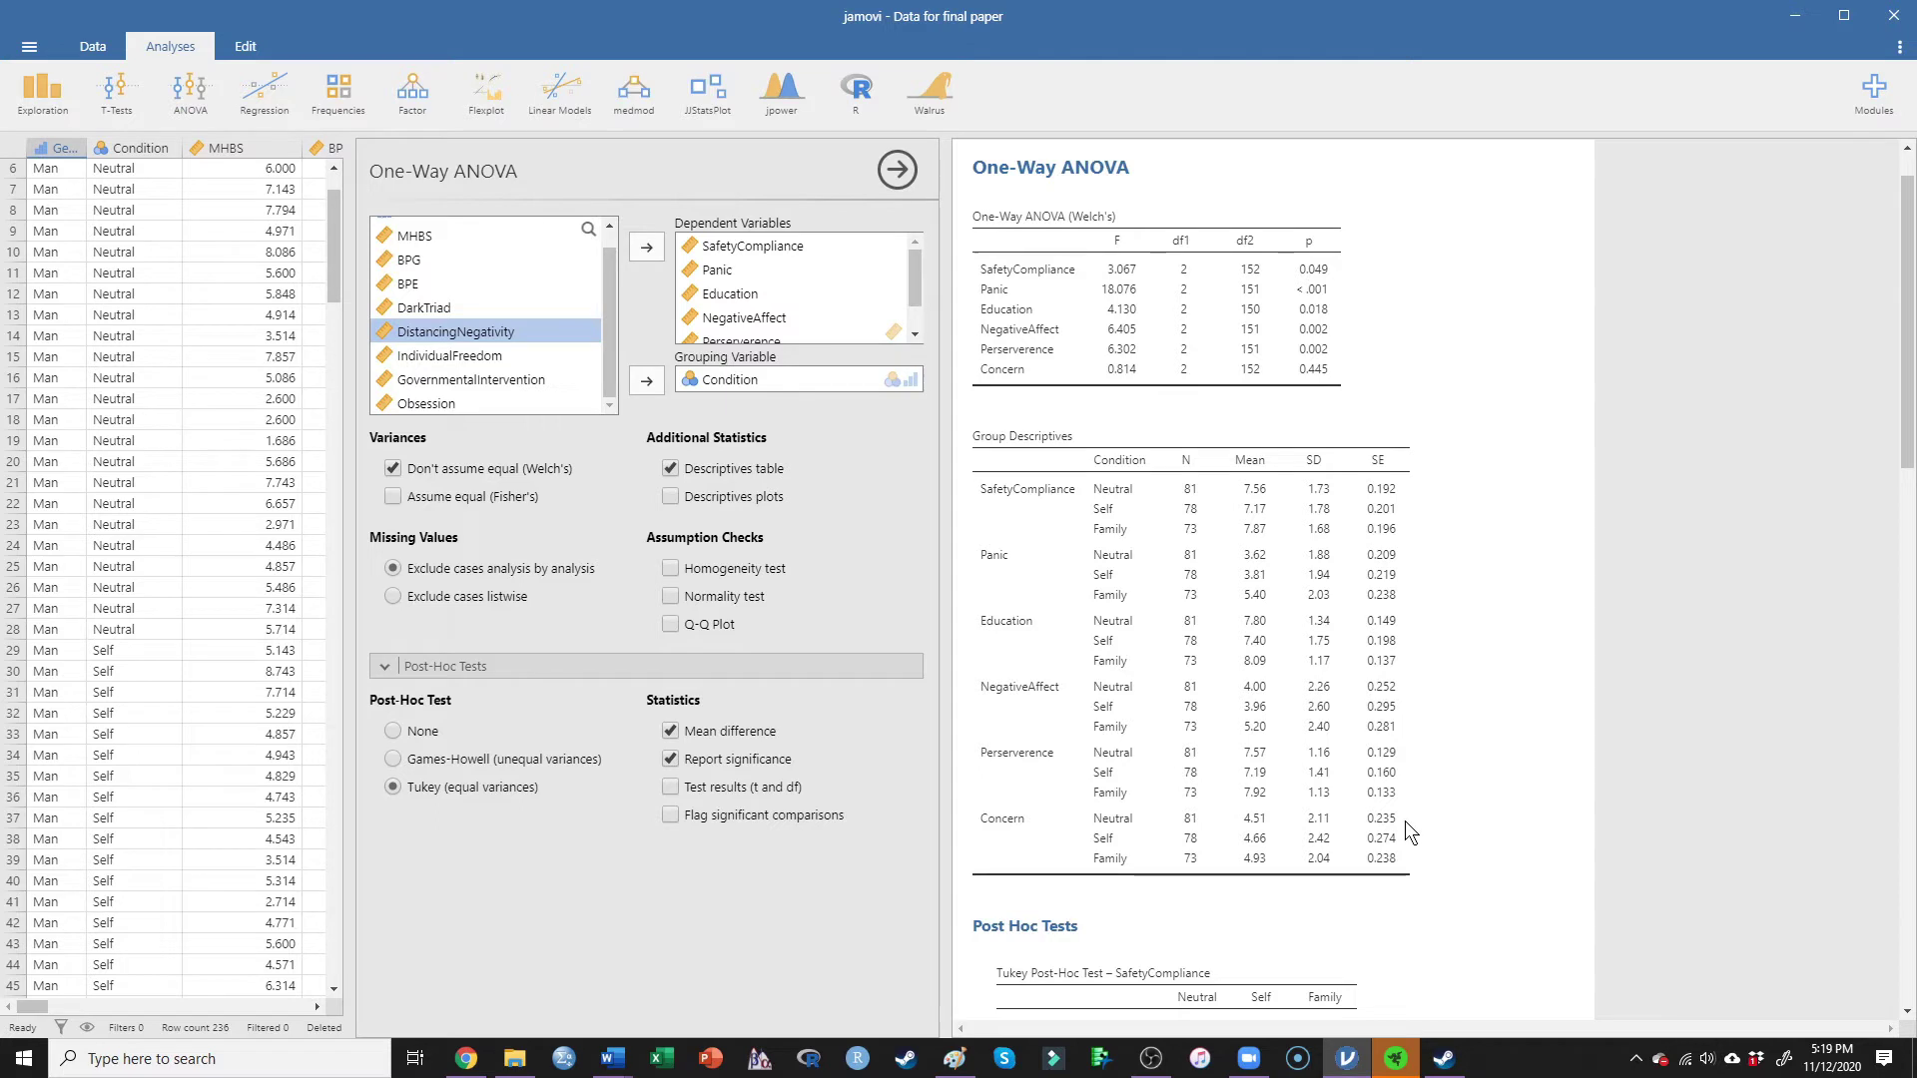
- Examine the group descriptives and the Tukey post-hoc tables for each dependent variable
scroll(1346, 567, "down", 3)
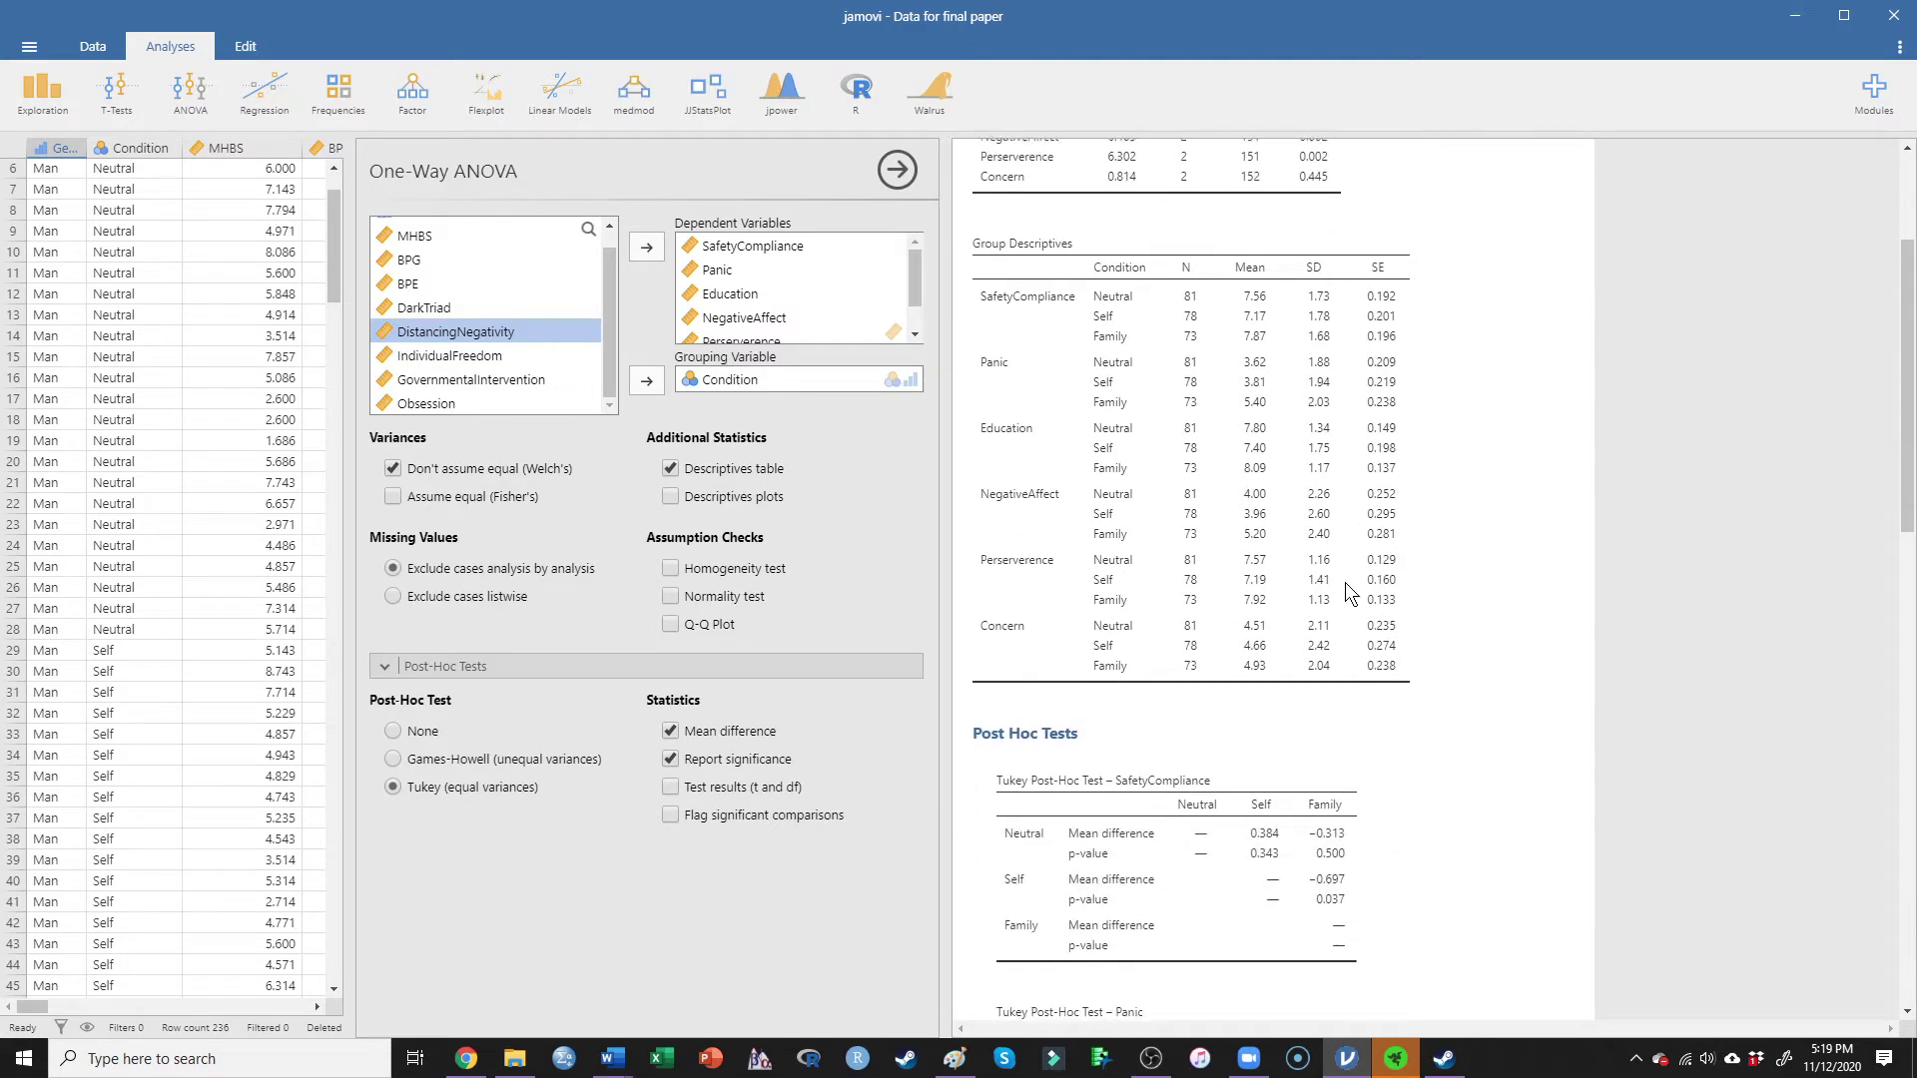
scroll(1345, 583, "down", 14)
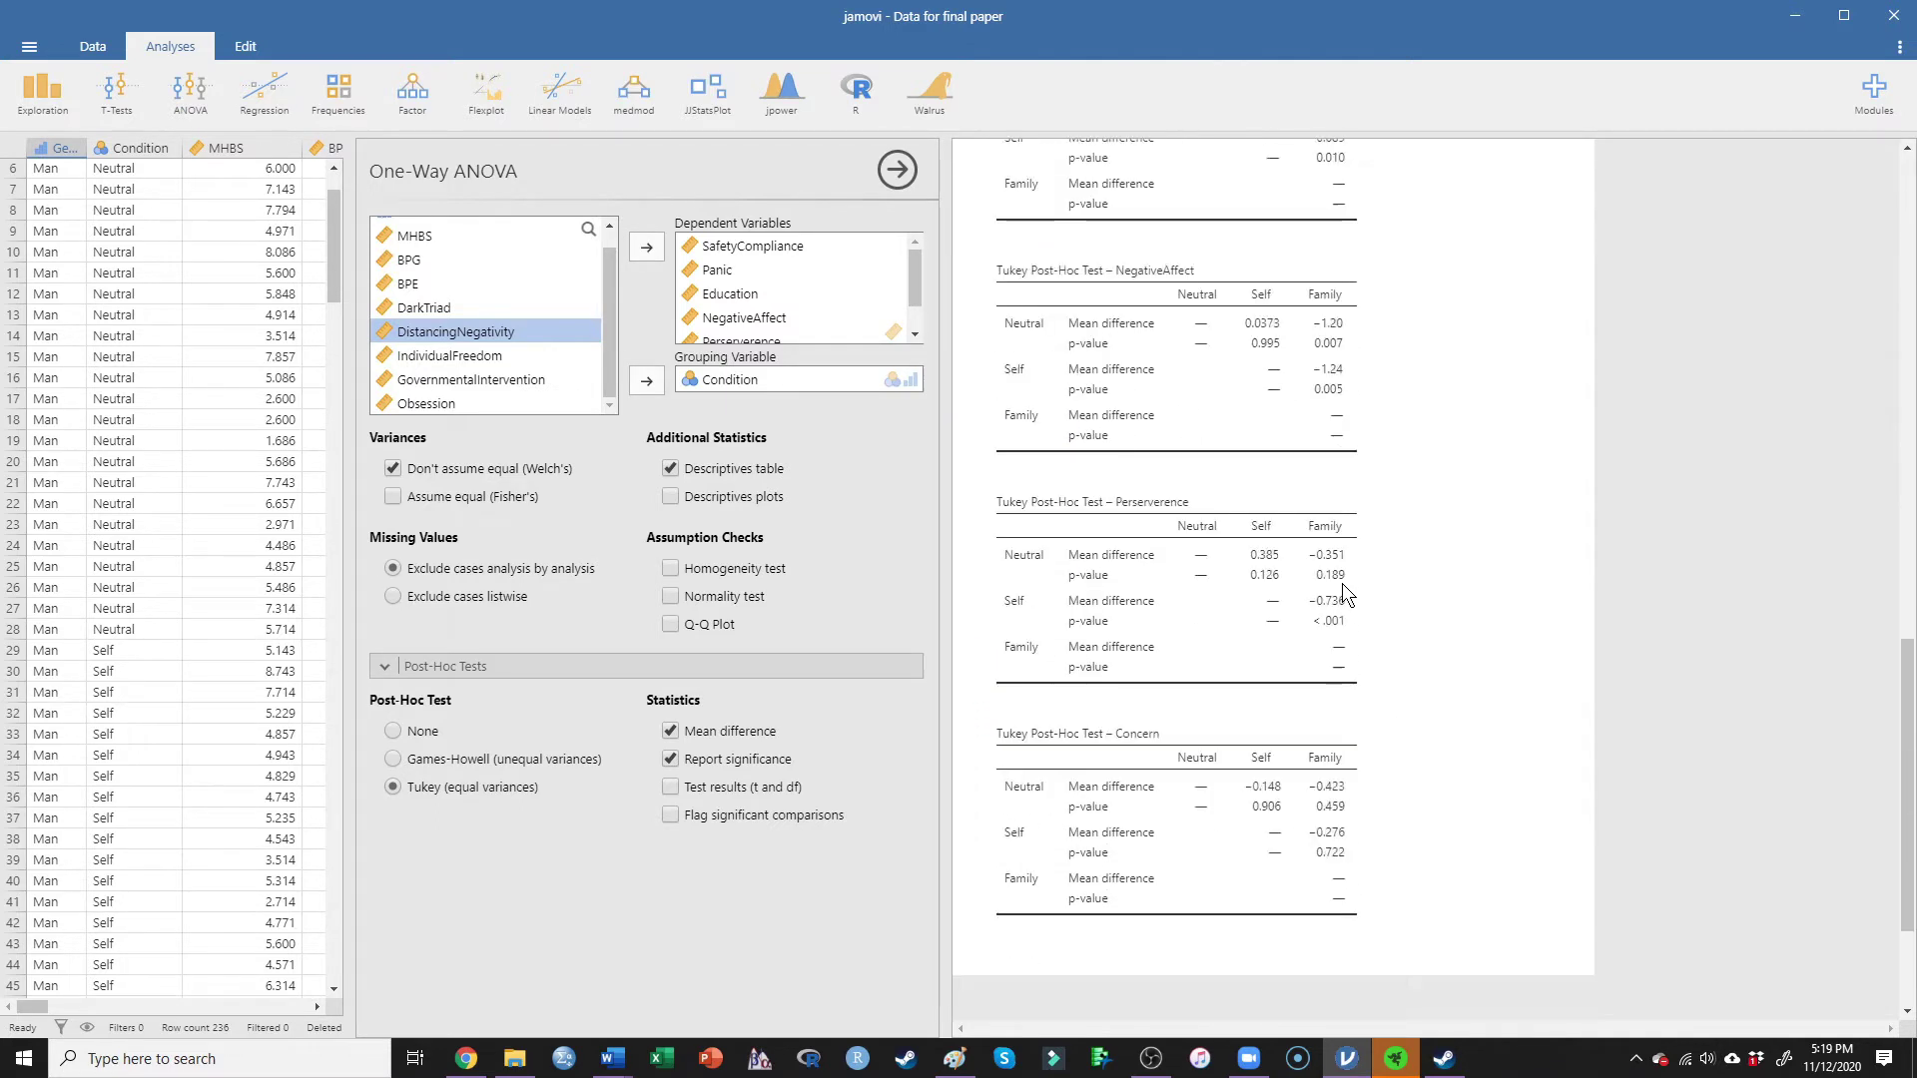
scroll(1342, 583, "up", 15)
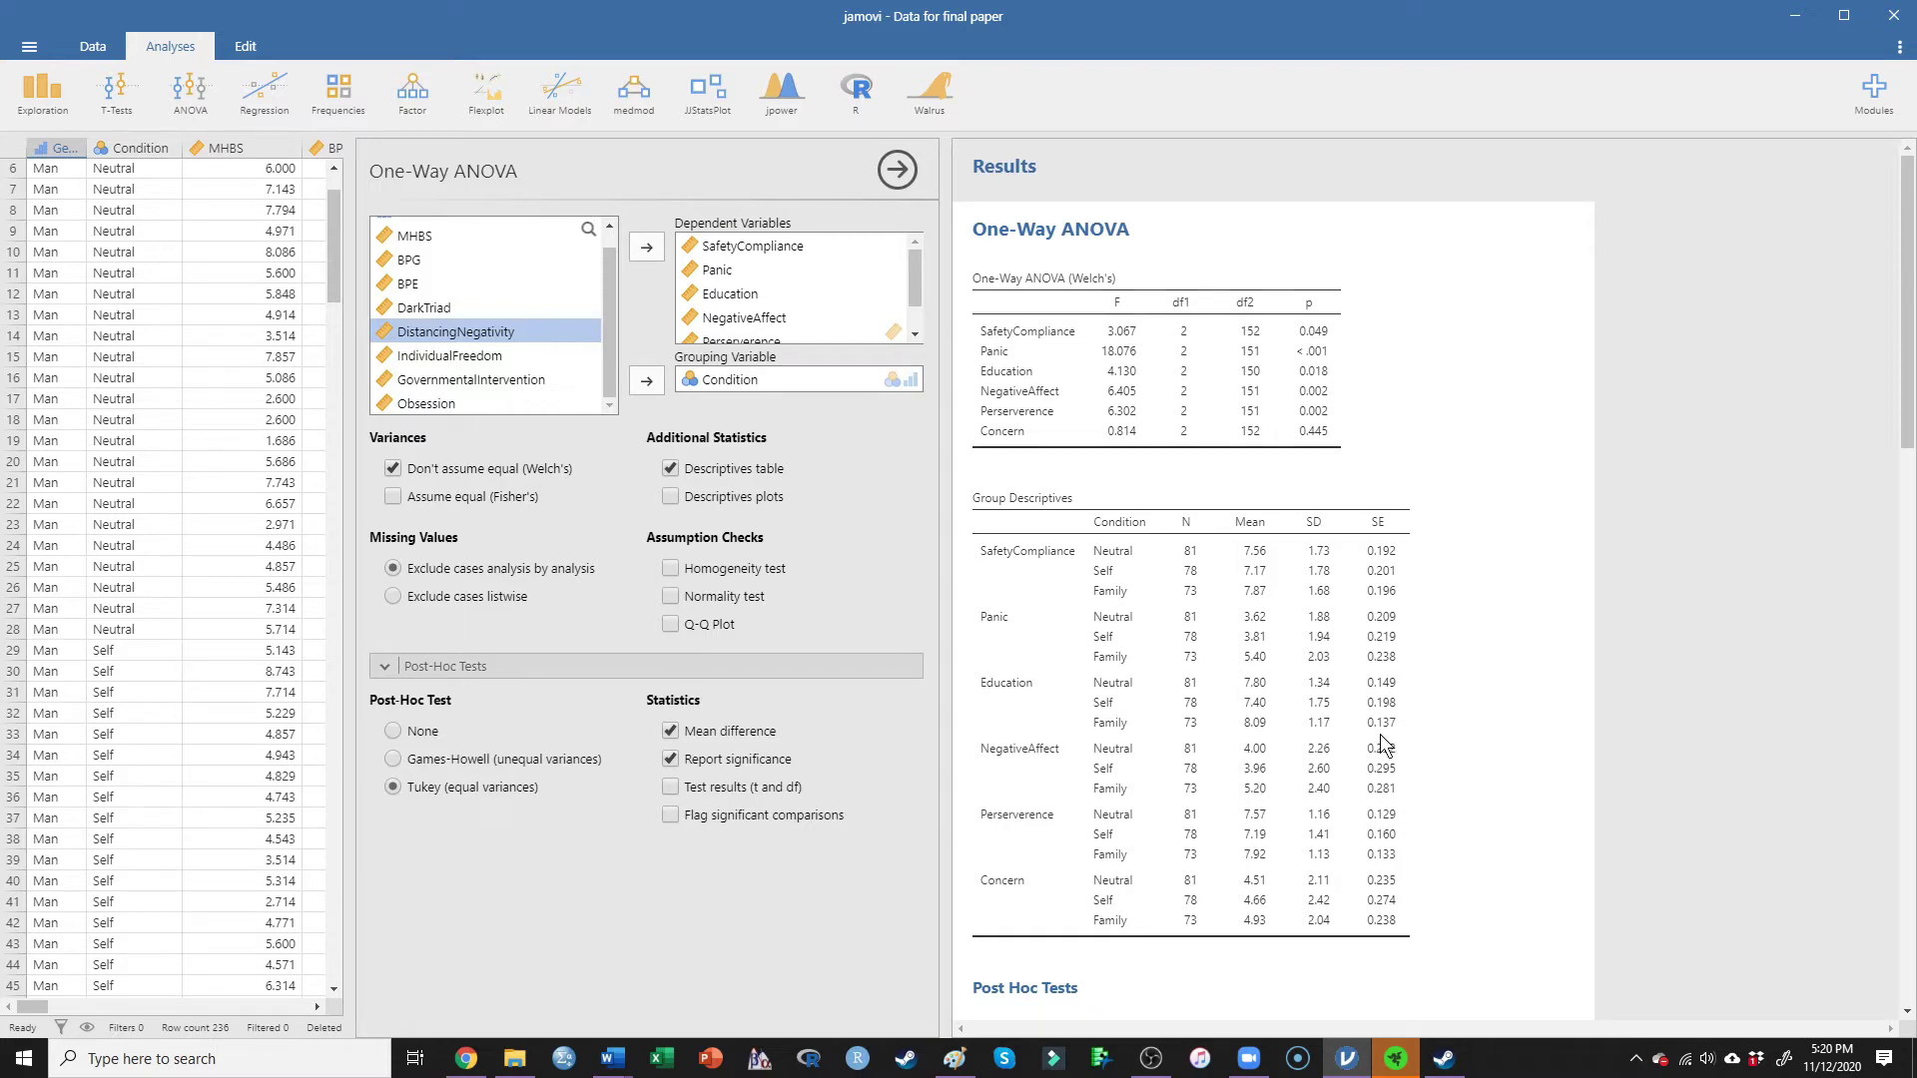
scroll(1320, 767, "down", 3)
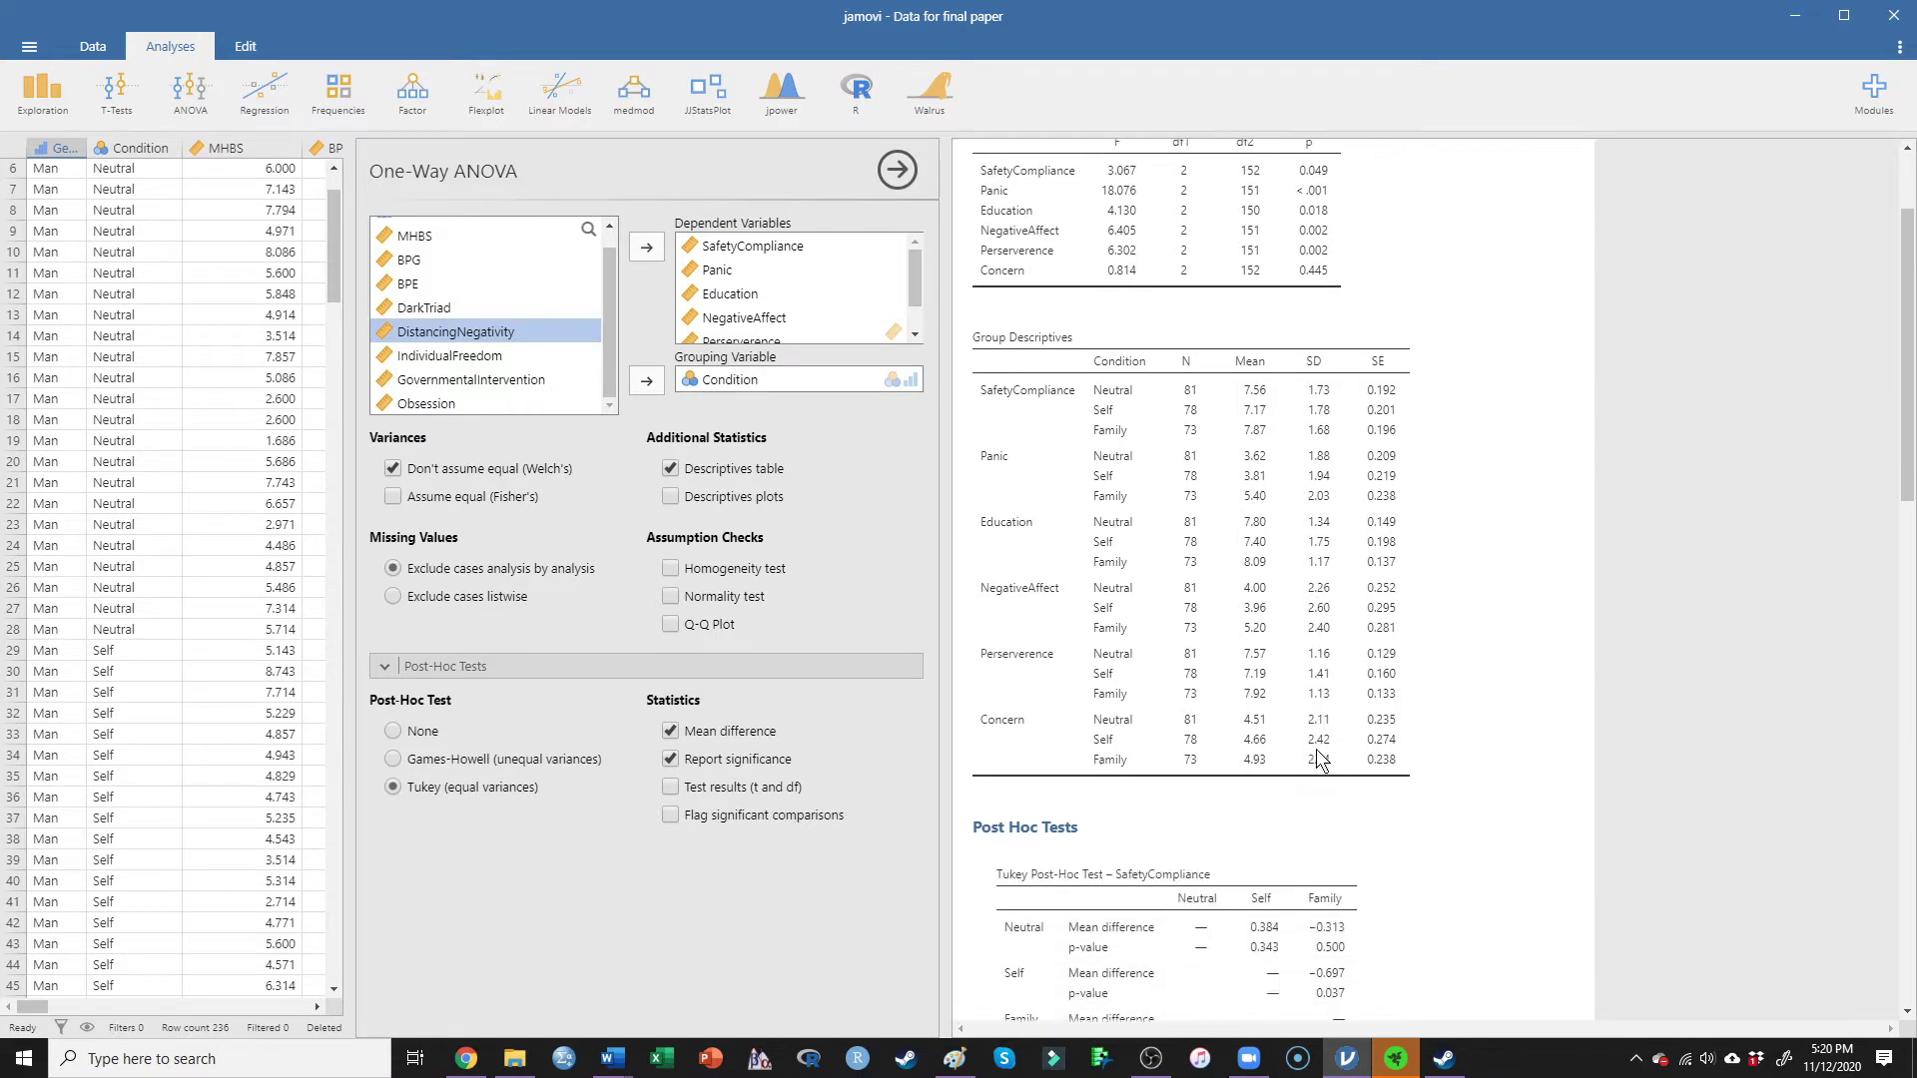
scroll(1316, 766, "down", 1)
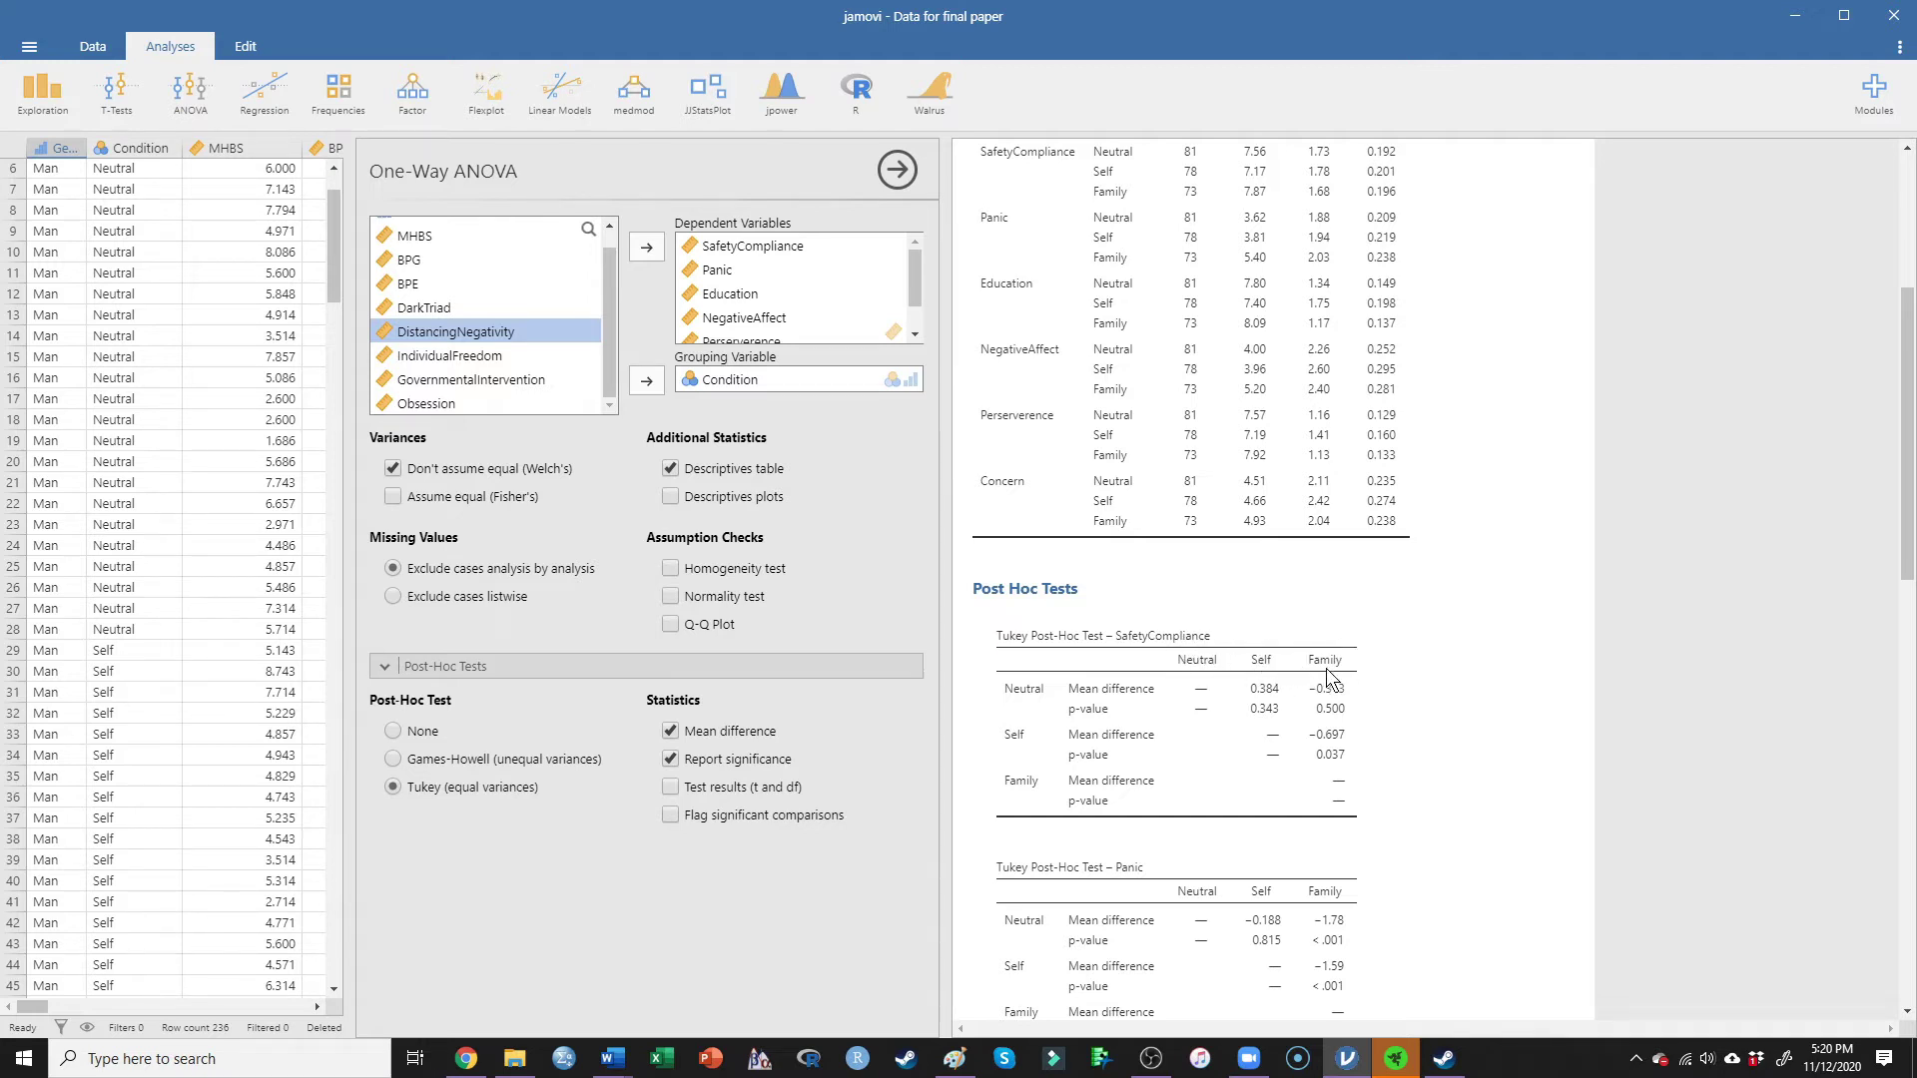
scroll(1339, 659, "up", 3)
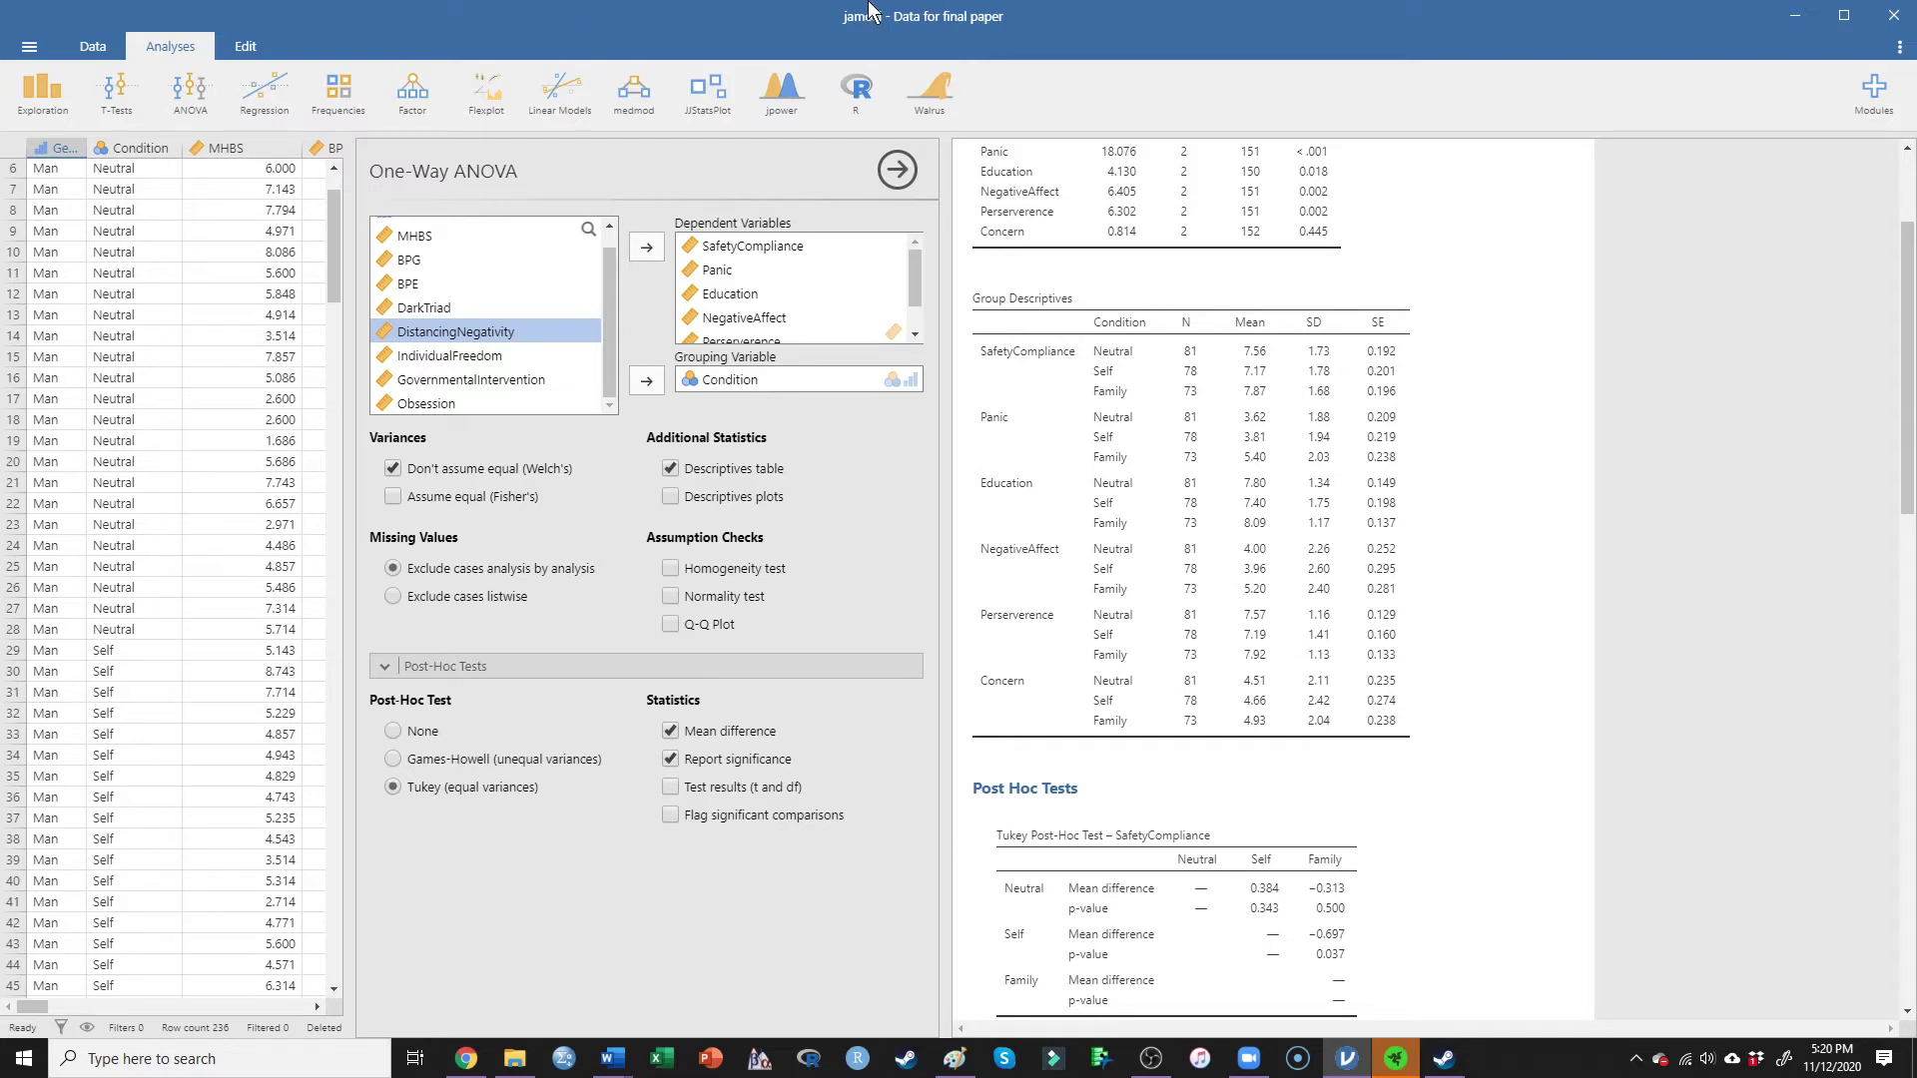
- Move the jamovi window aside and open a maximized new blank document in Word
mouse_move(868, 10)
left_mouse_down()
mouse_move(998, 15)
mouse_move(1713, 535)
mouse_move(1916, 15)
left_mouse_up()
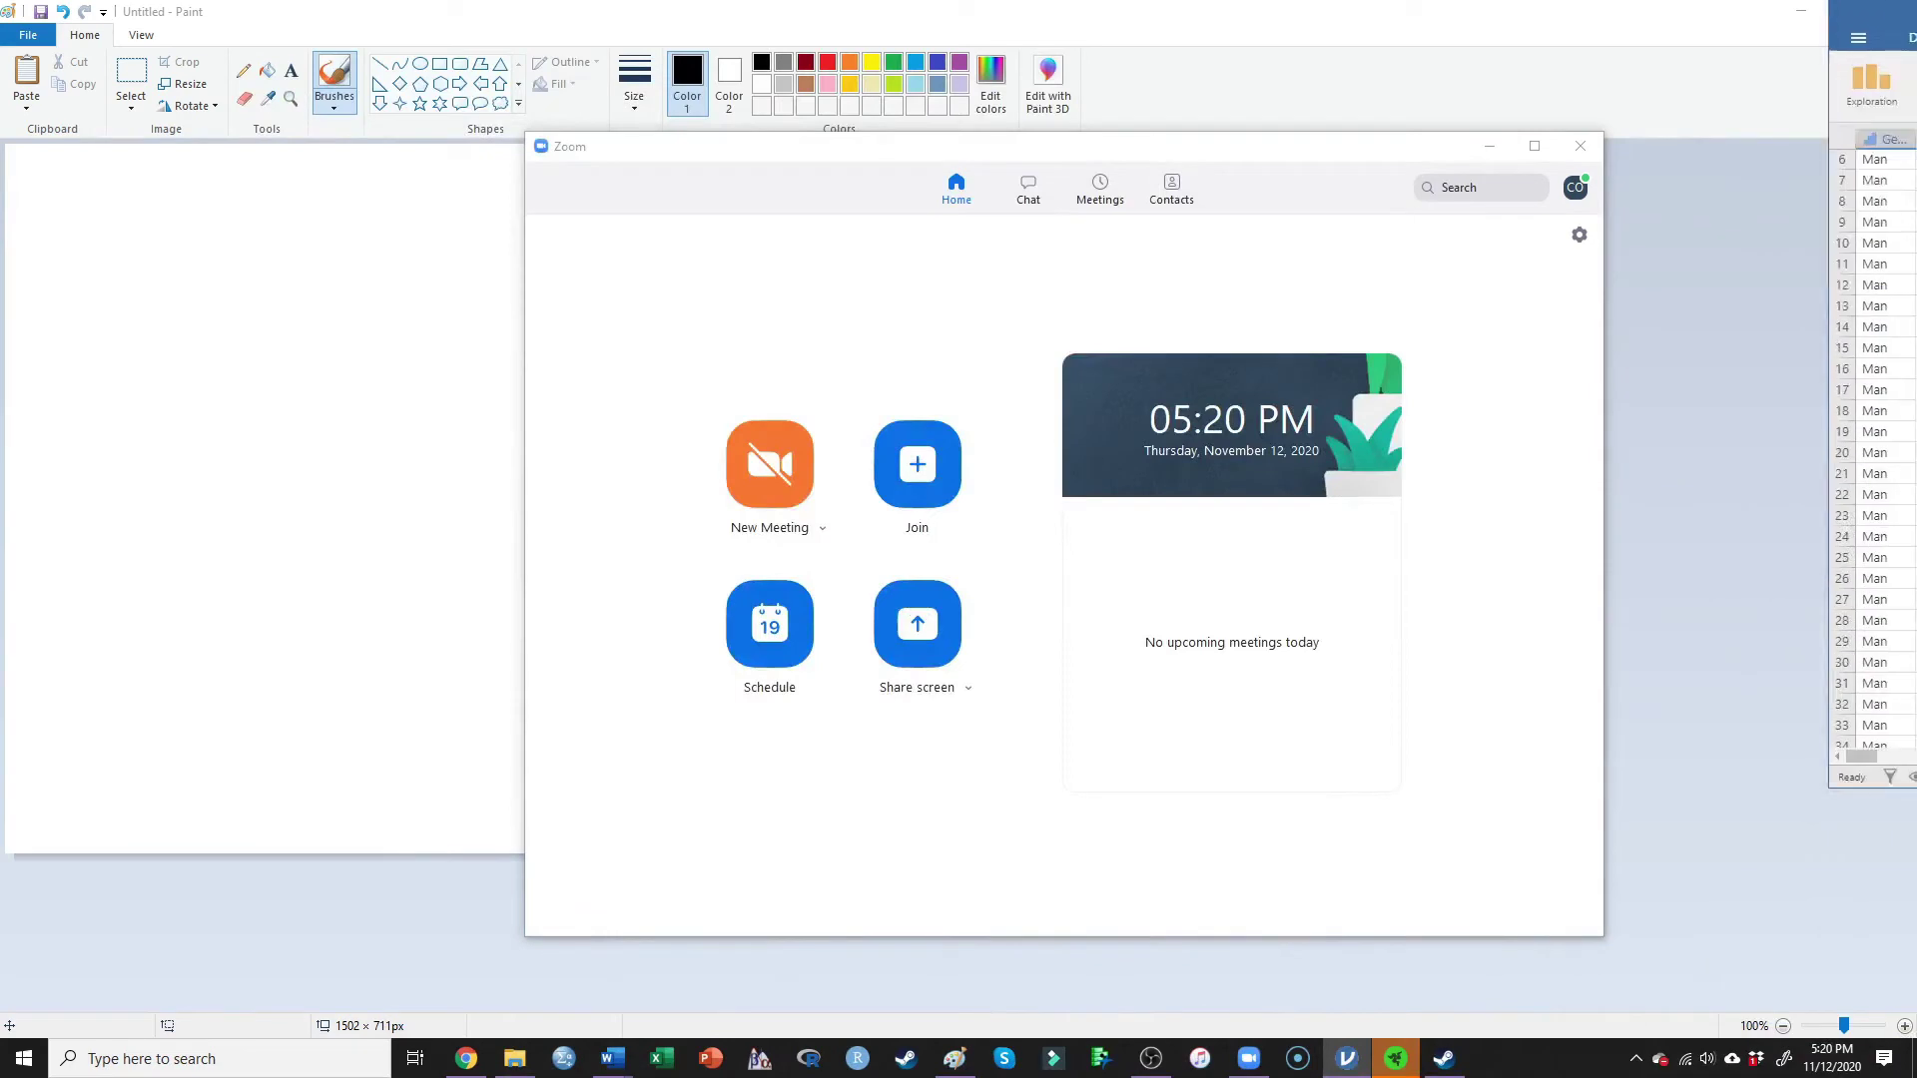
right_click(612, 1058)
left_click(555, 954)
left_click(398, 319)
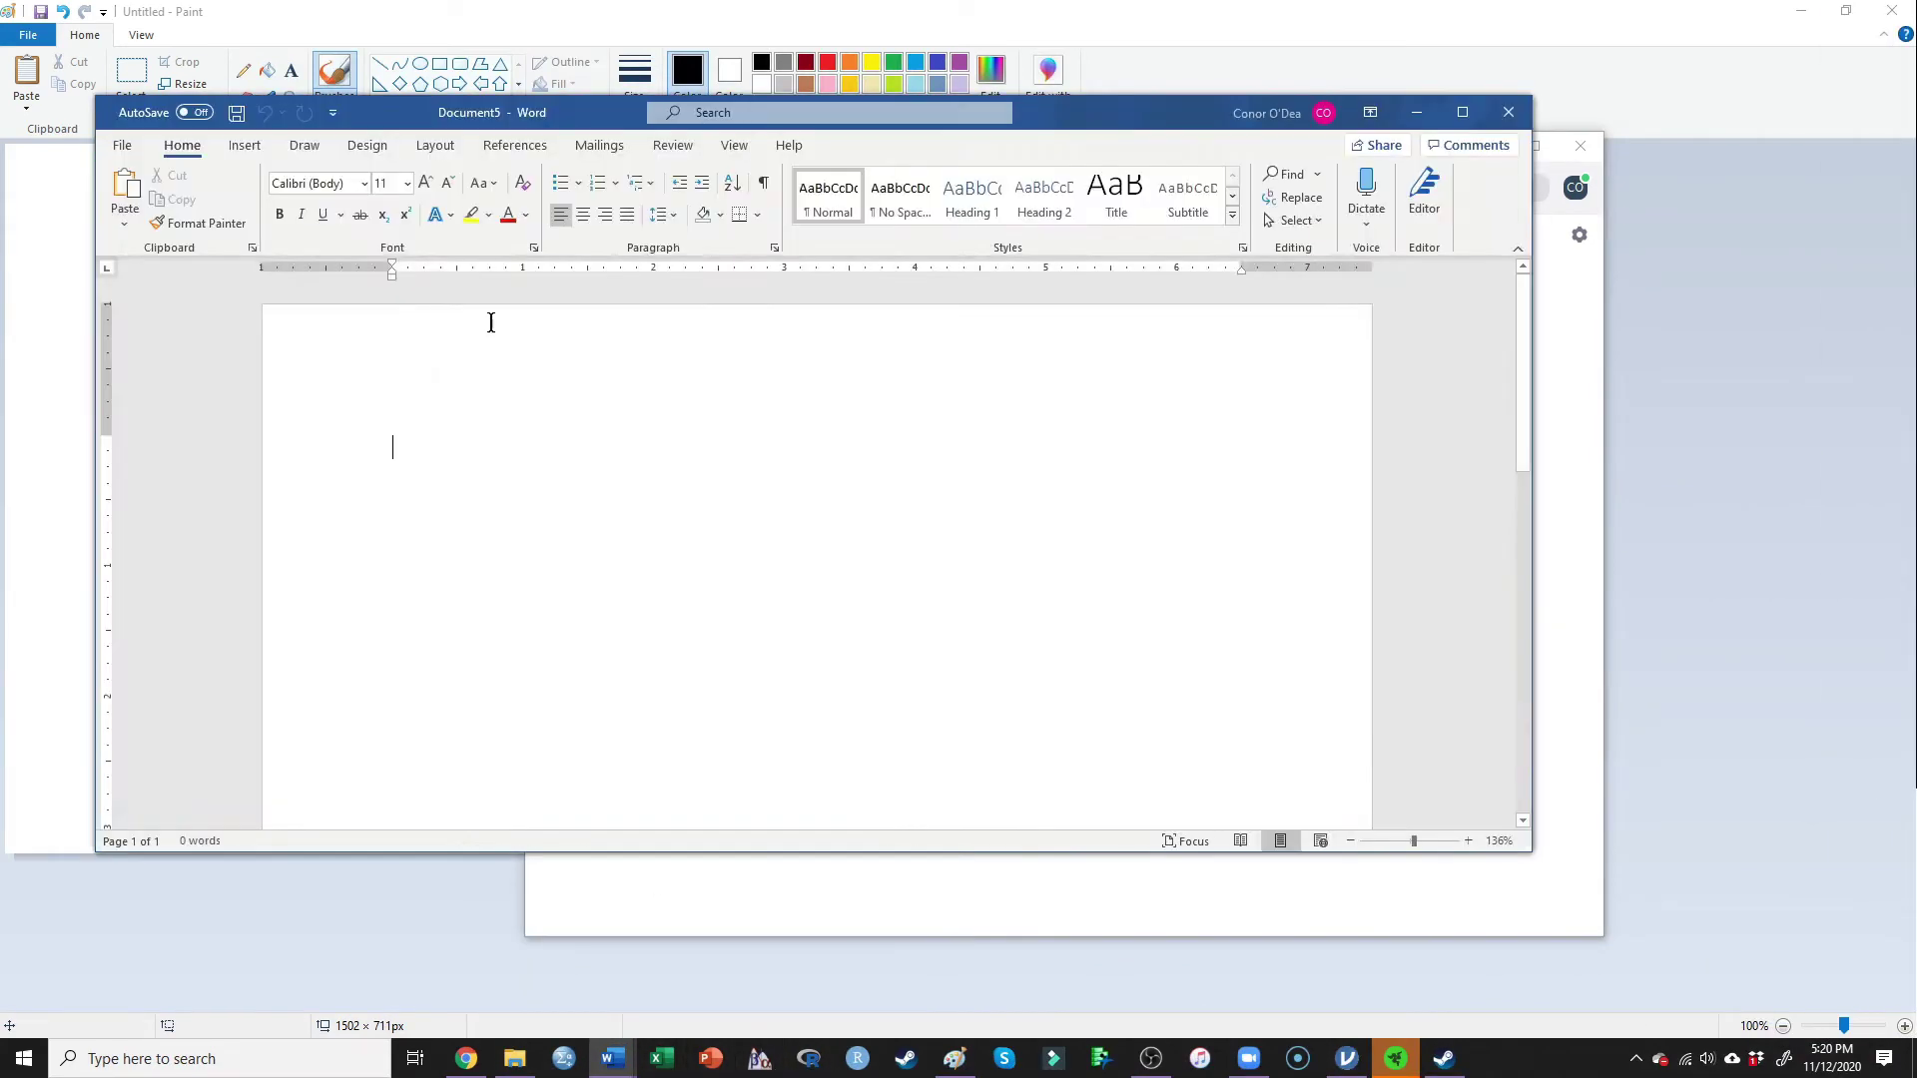
left_click(1484, 111)
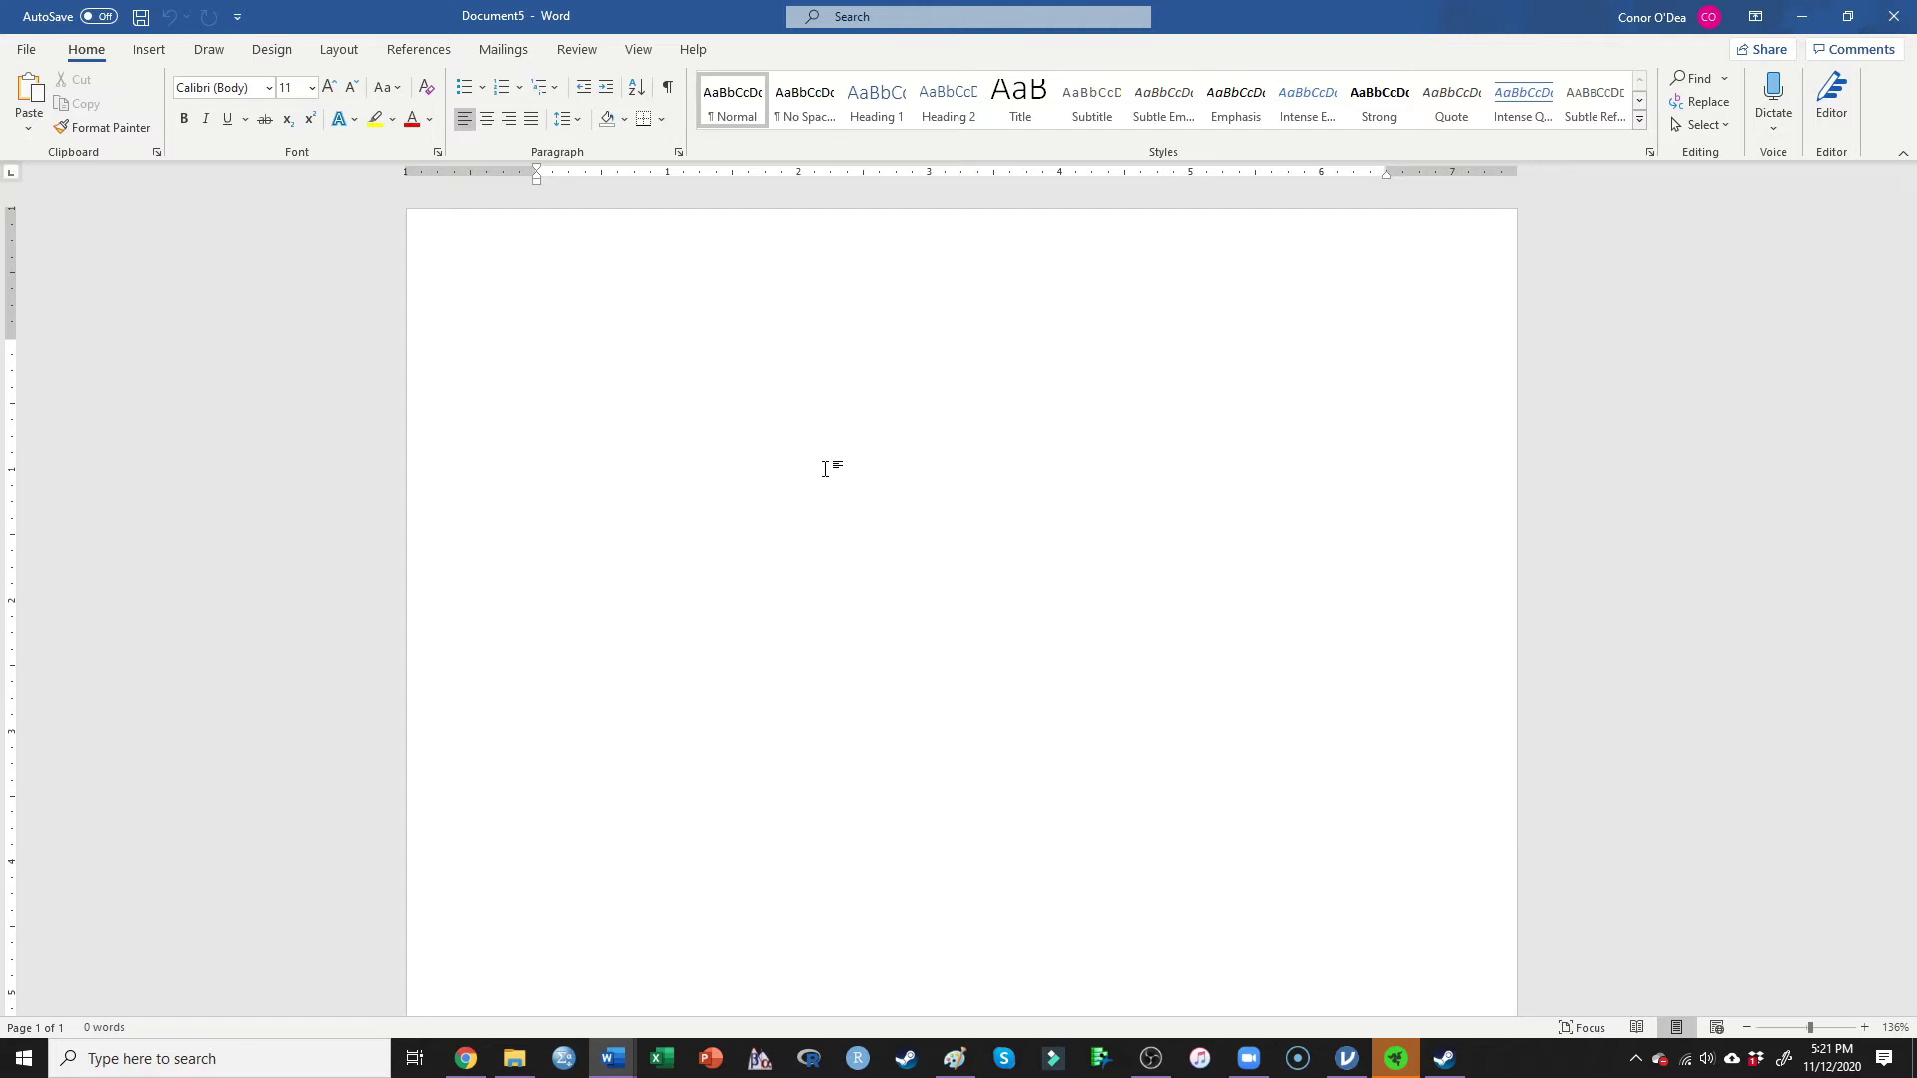
- Write planning notes listing one table row each for the title, condition, means and standard deviations, each dependent variable, and the note
type("1 row ")
type("for my title ")
type("1 row designate condition ")
type("1 row for the")
type(" means and stand")
type("ard deviatio")
type("ns")
key("Return")
type("1 pow per ")
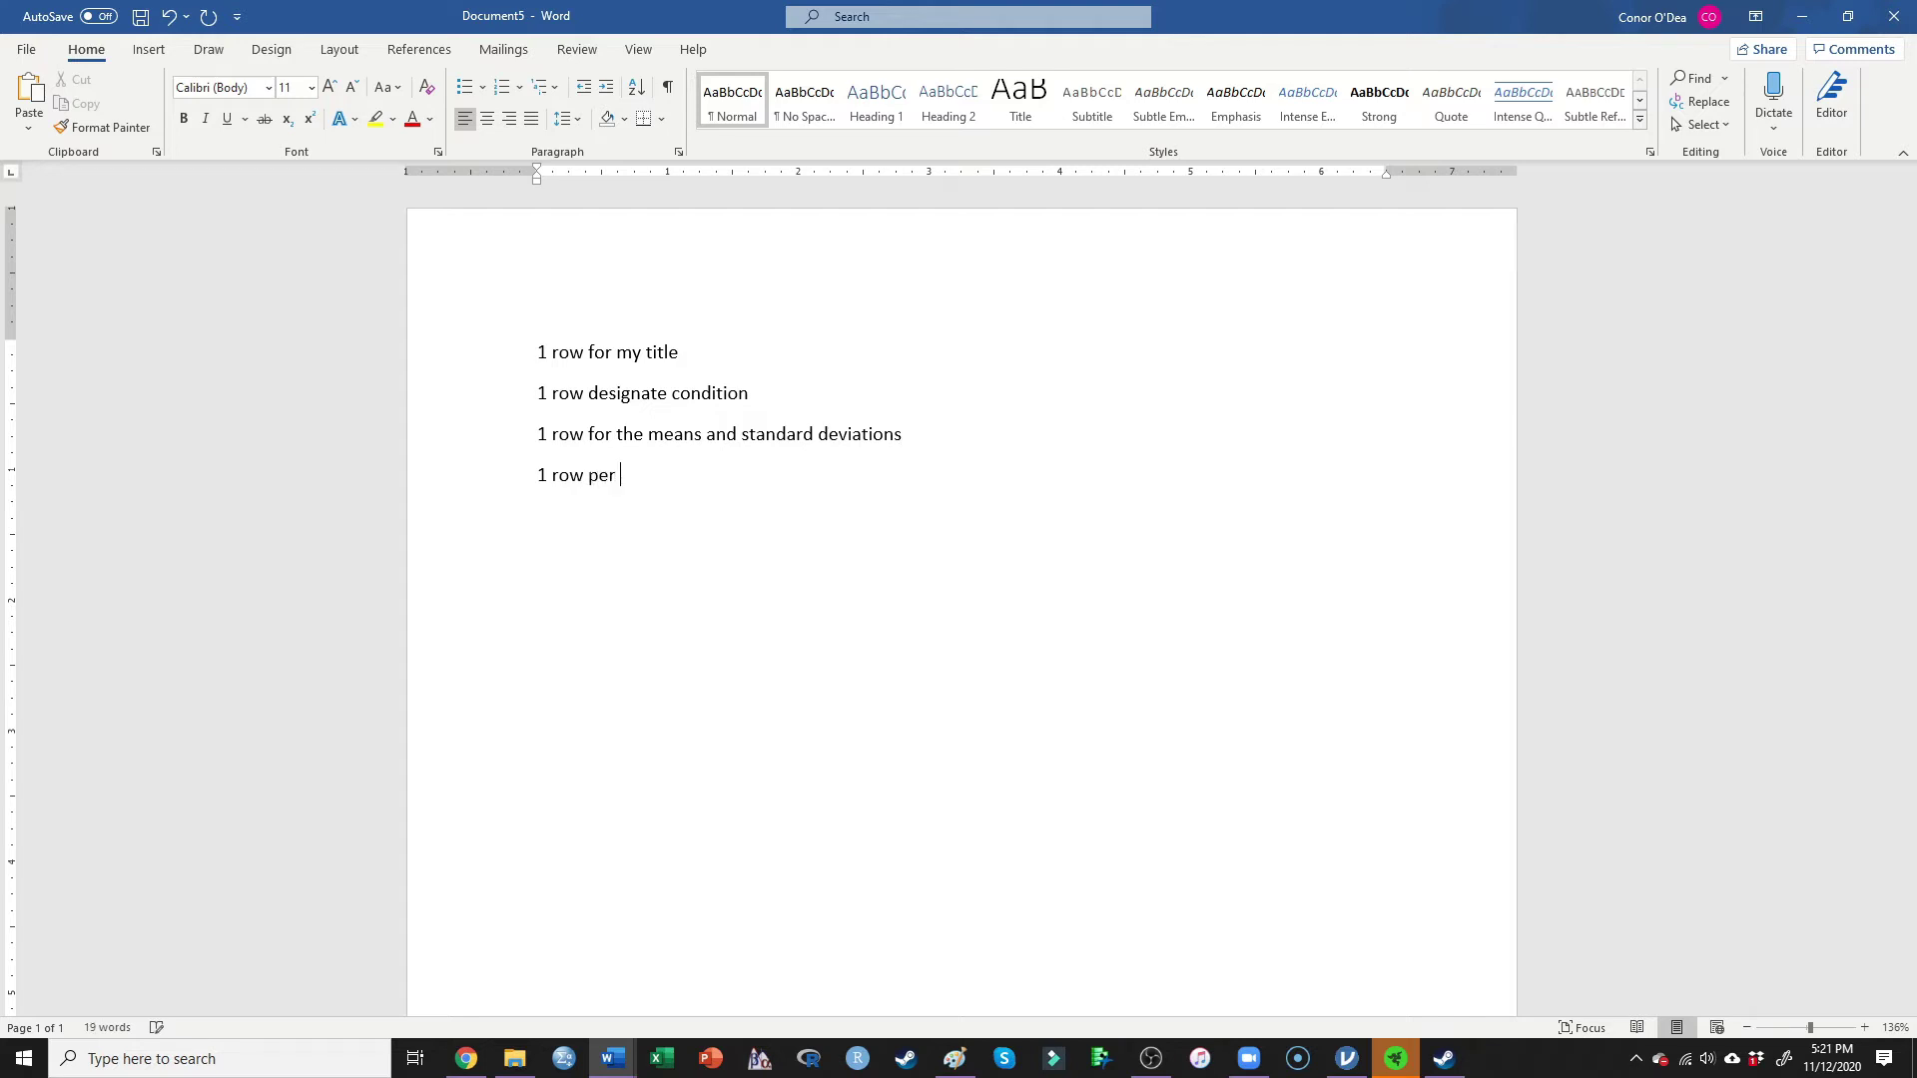
type("dependent variabl")
type("e")
key("Return")
type("1 row for my note.")
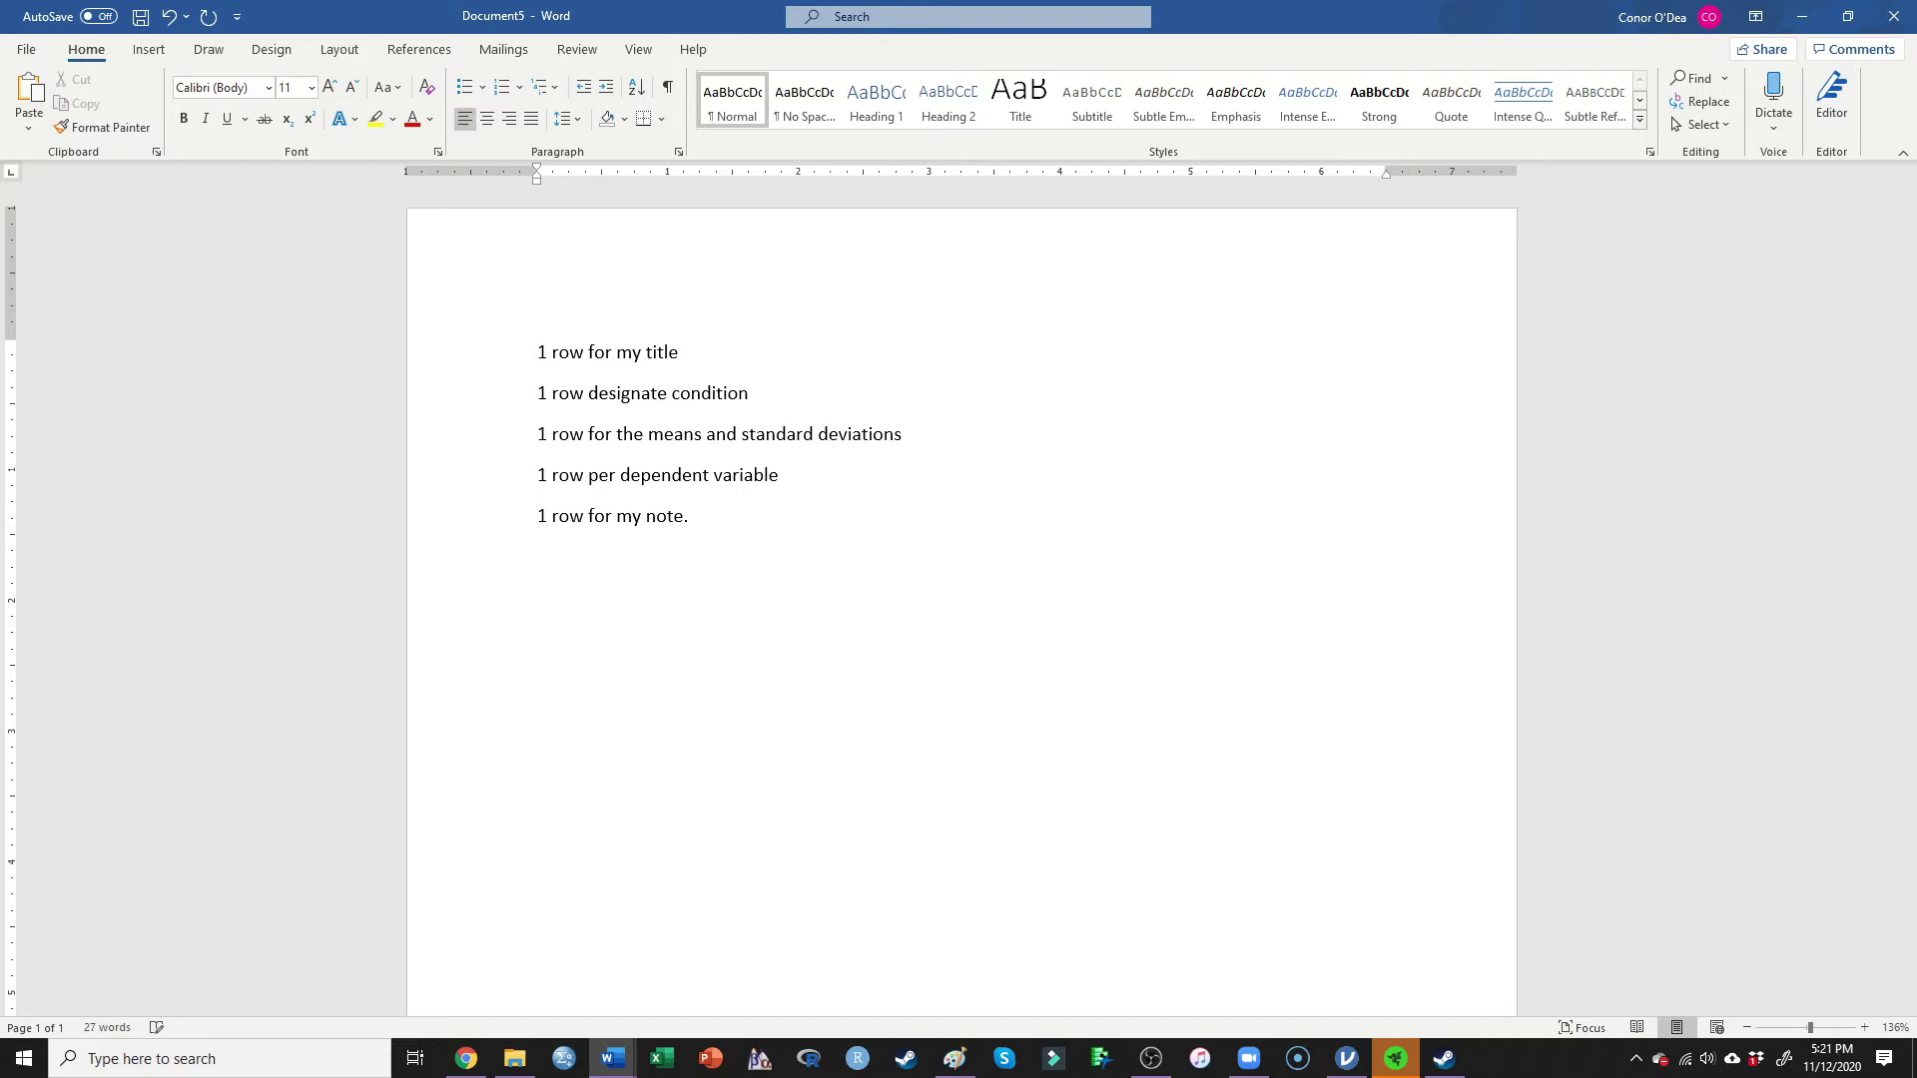
- Append "= 6" to the dependent variable line and add "10 total rows" below the list
left_click(856, 480)
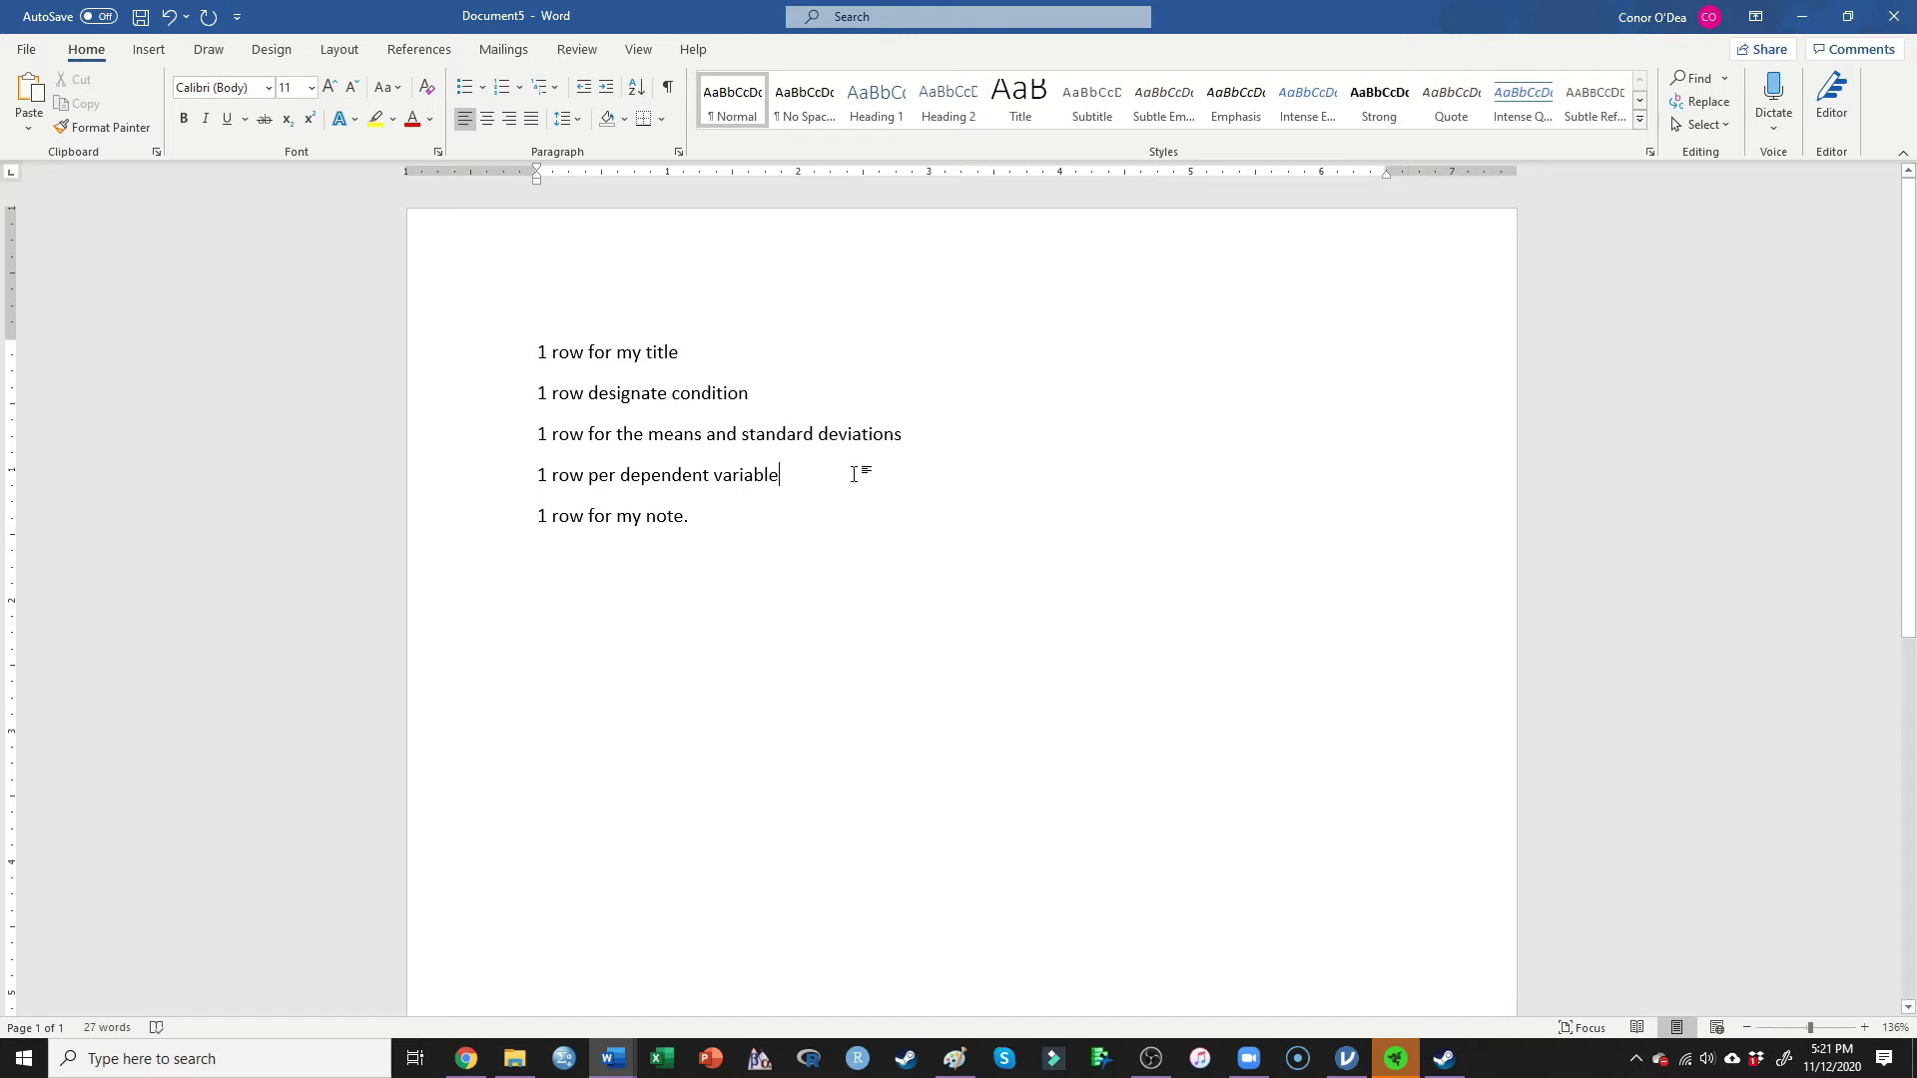
type("= 6")
left_click(722, 593)
type("1")
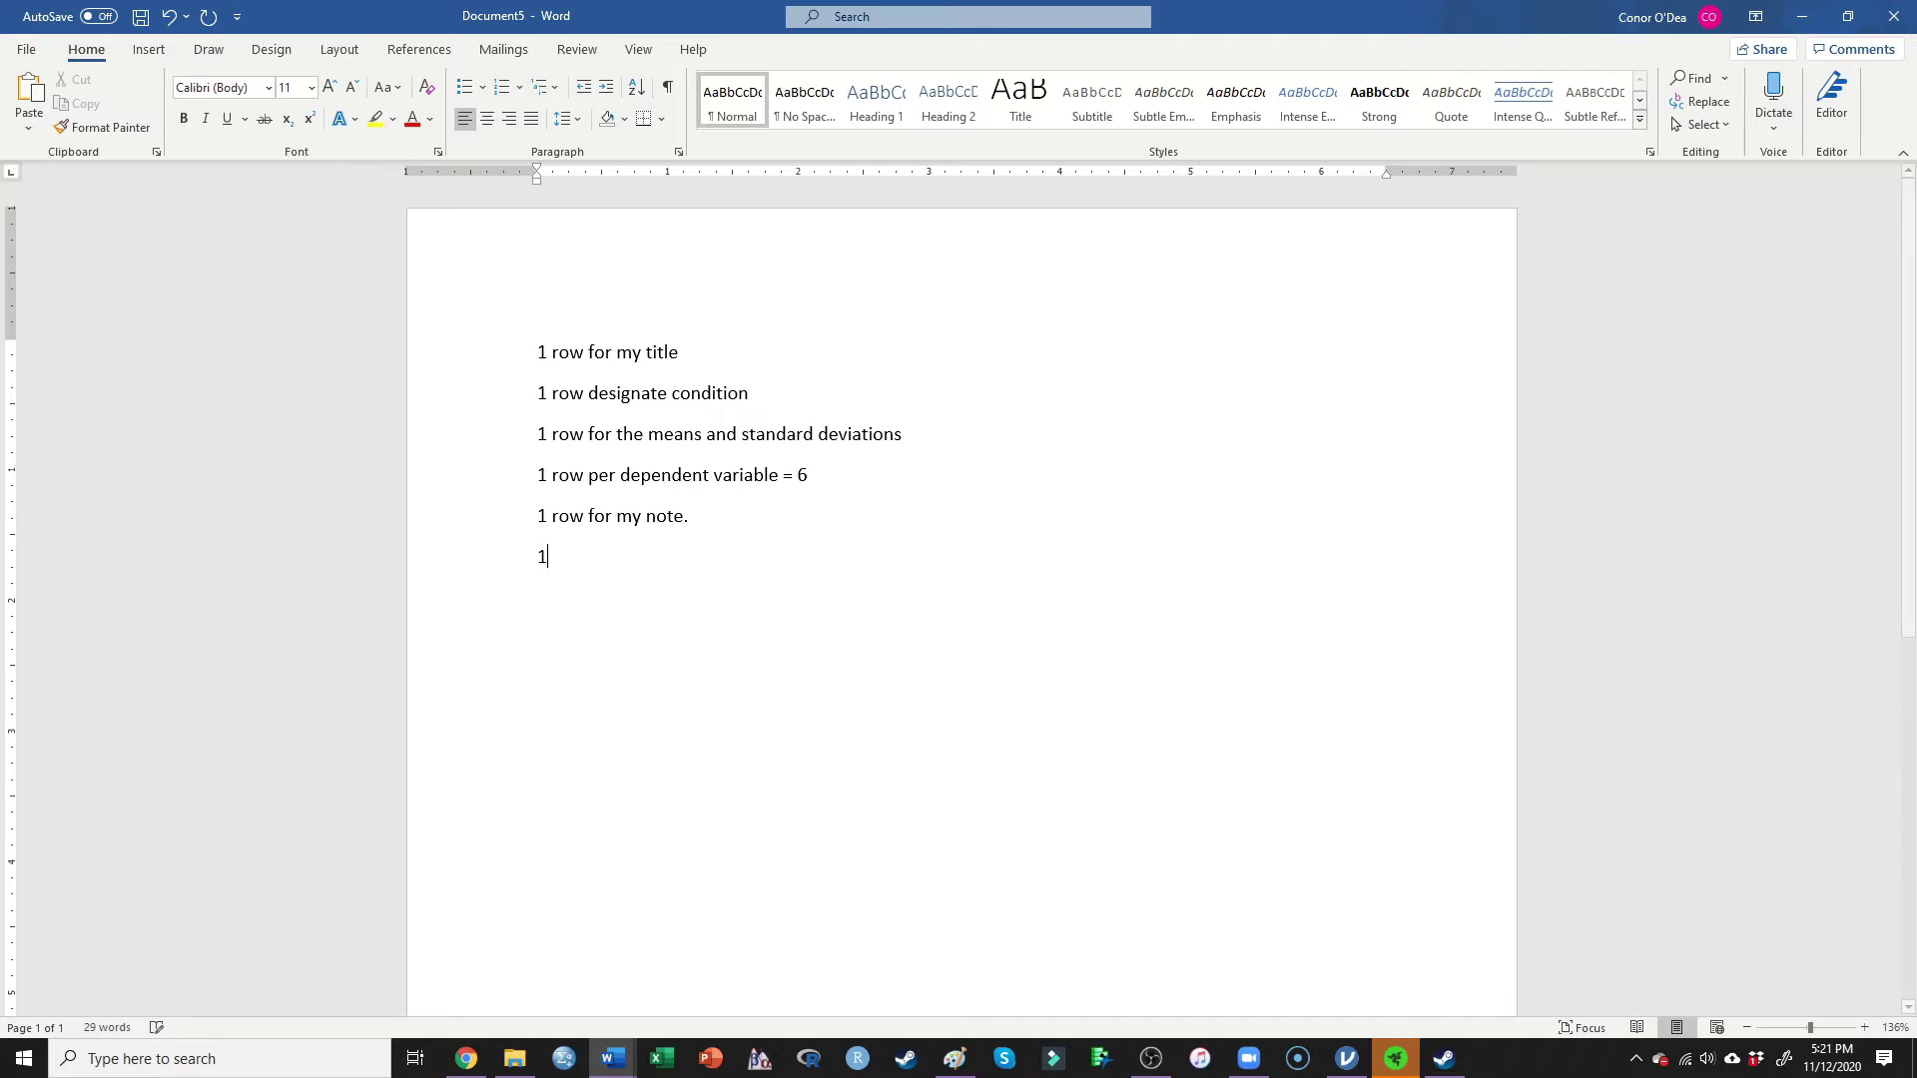
type("0 total rows")
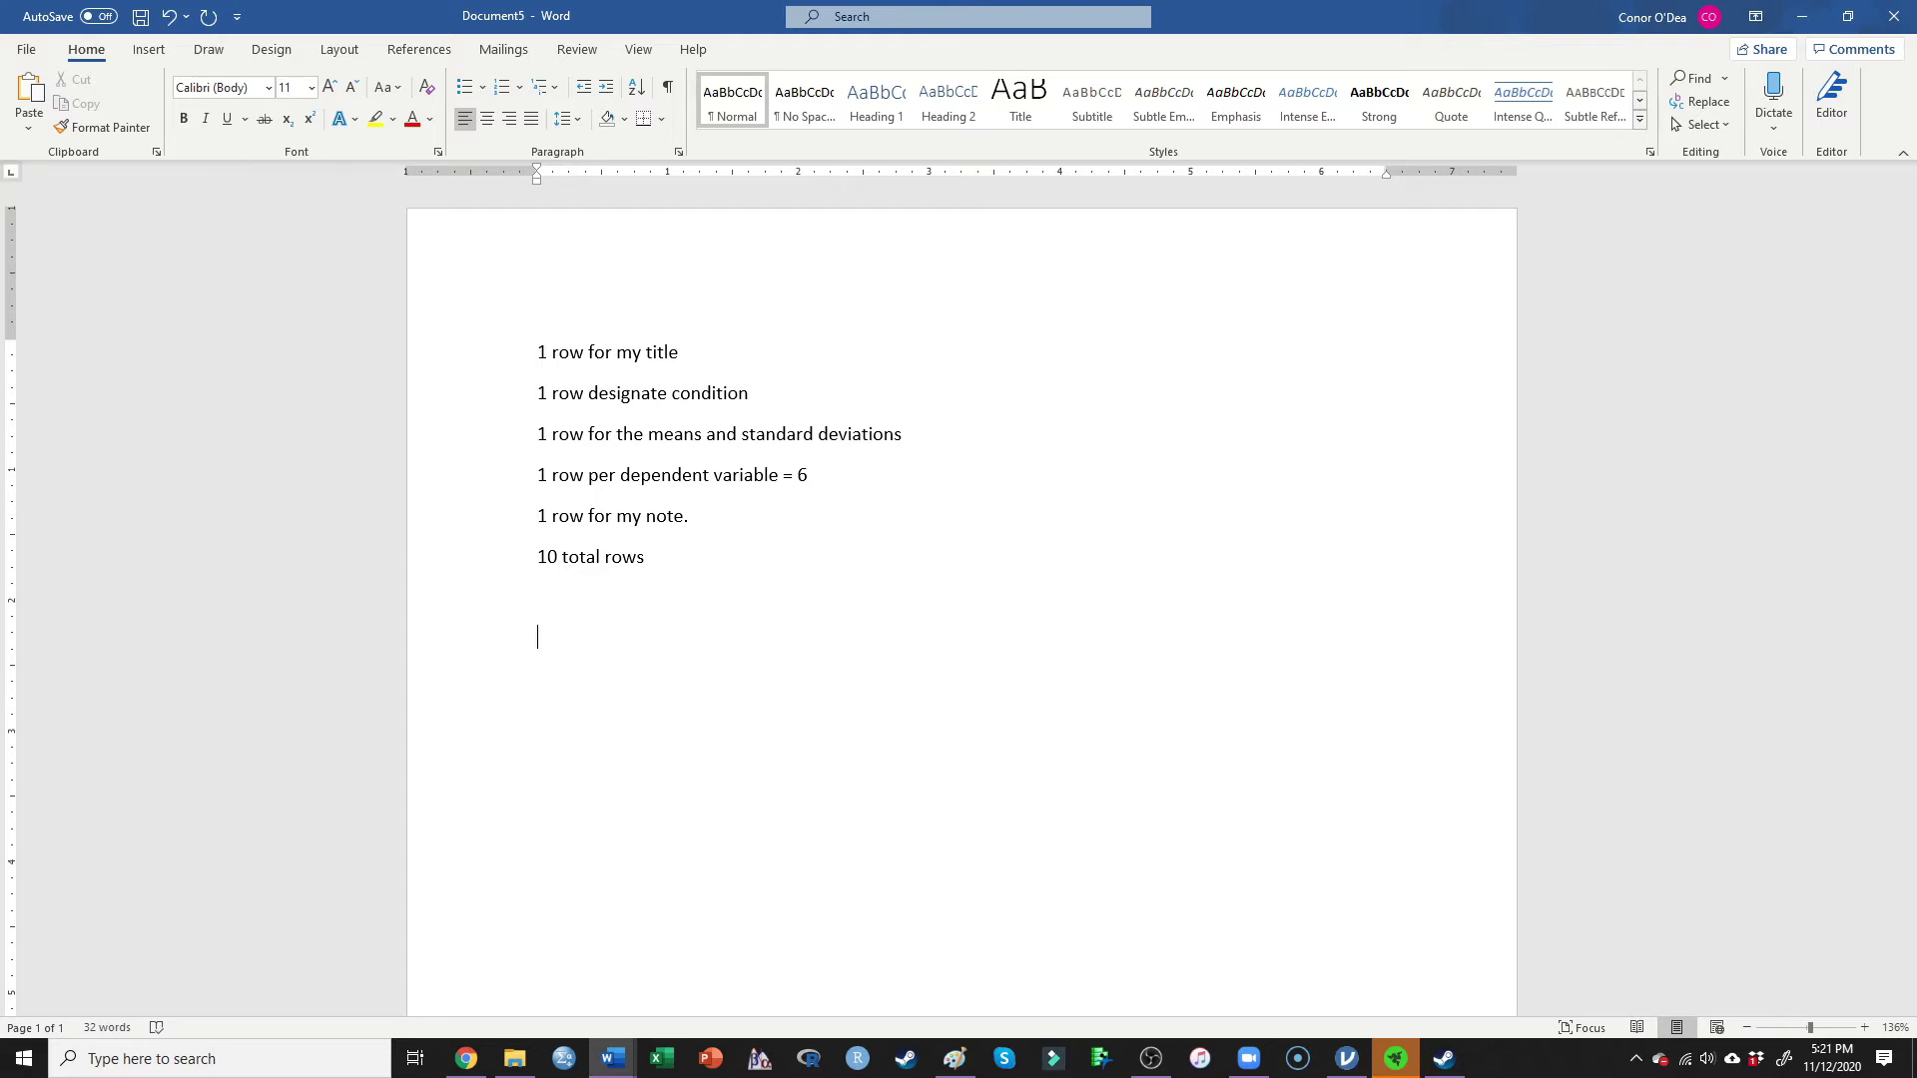
- Add the line "1 column to designate the dependent variable" below the row notes
type("1 column to designate the")
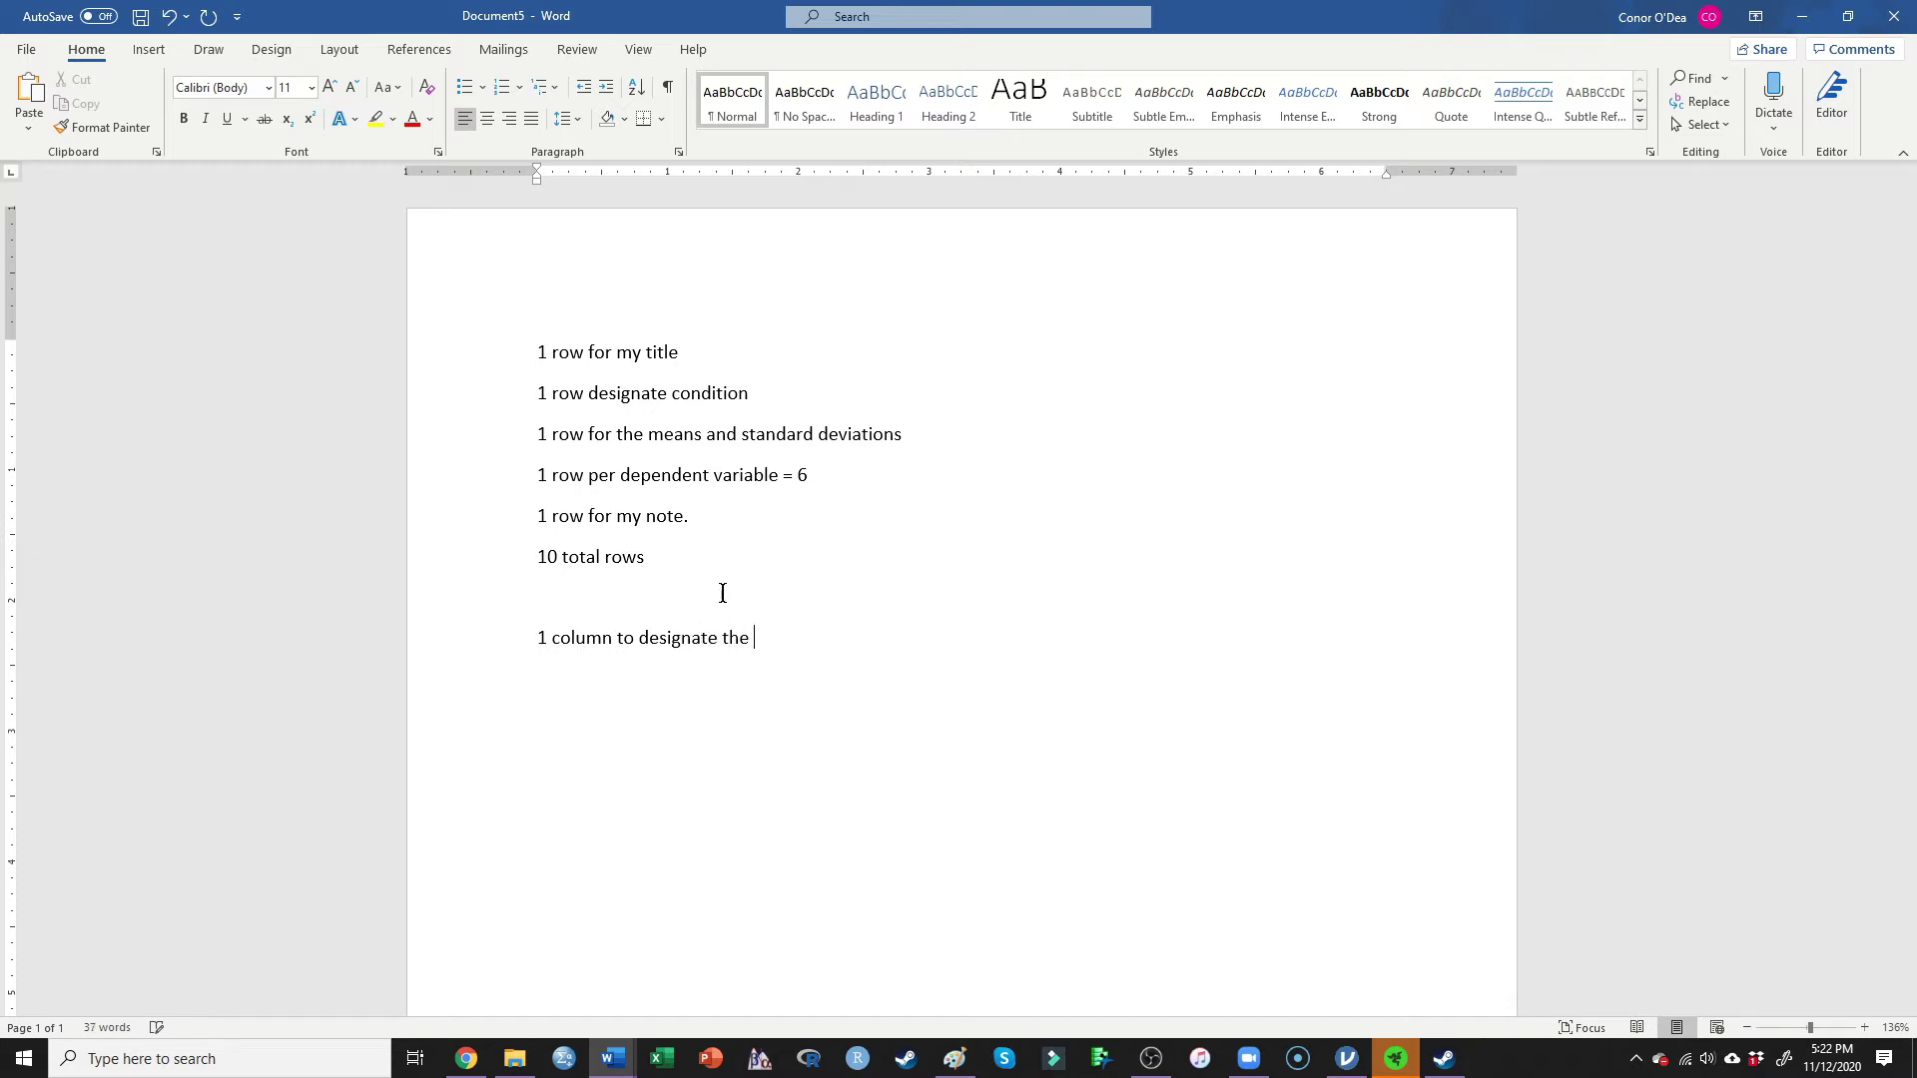
type(" dependent varialbe")
key("BackSpace")
key("BackSpace")
key("BackSpace")
type("ble")
key("Return")
- Add the lines "3 conditions, each needing to report M and SD = 6 total columns" and "7 total columns"
type("3 condit")
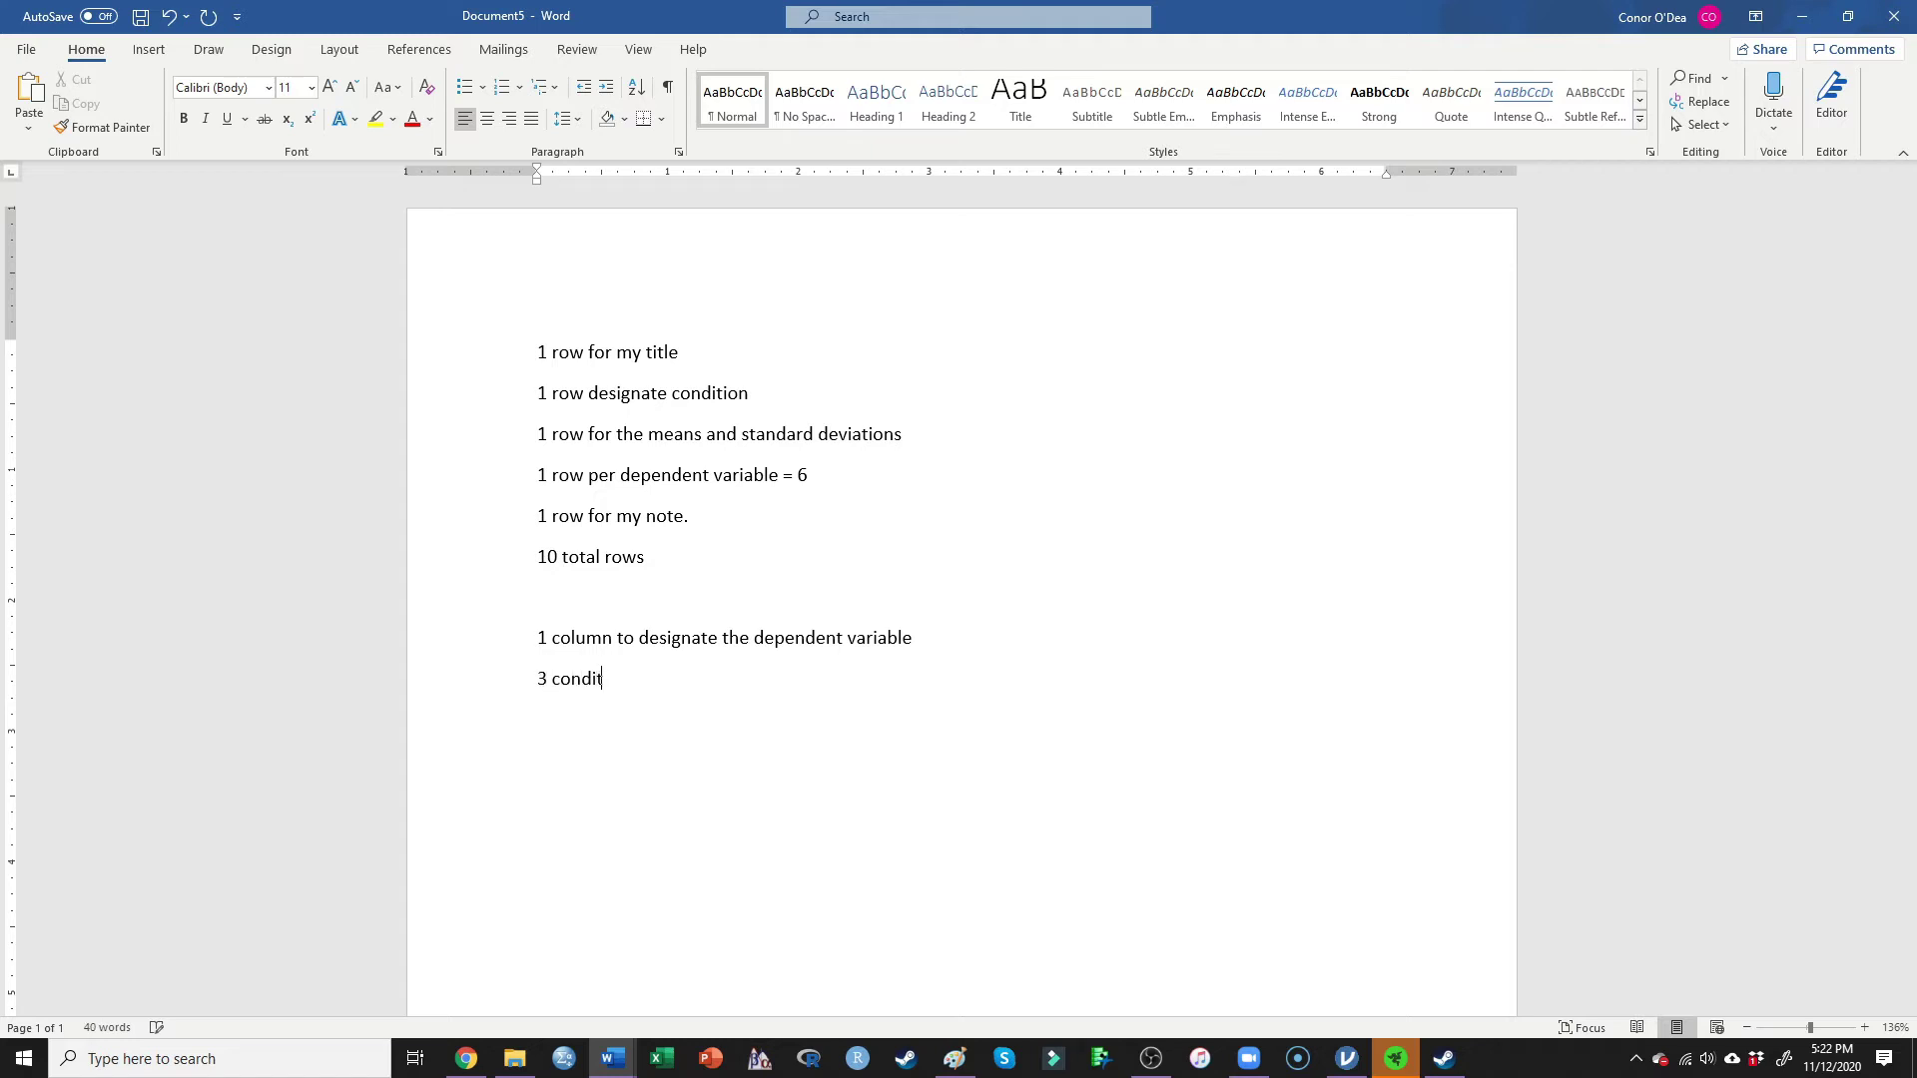
type("ions, each needing")
key("BackSpace")
type("ing to report M and SD")
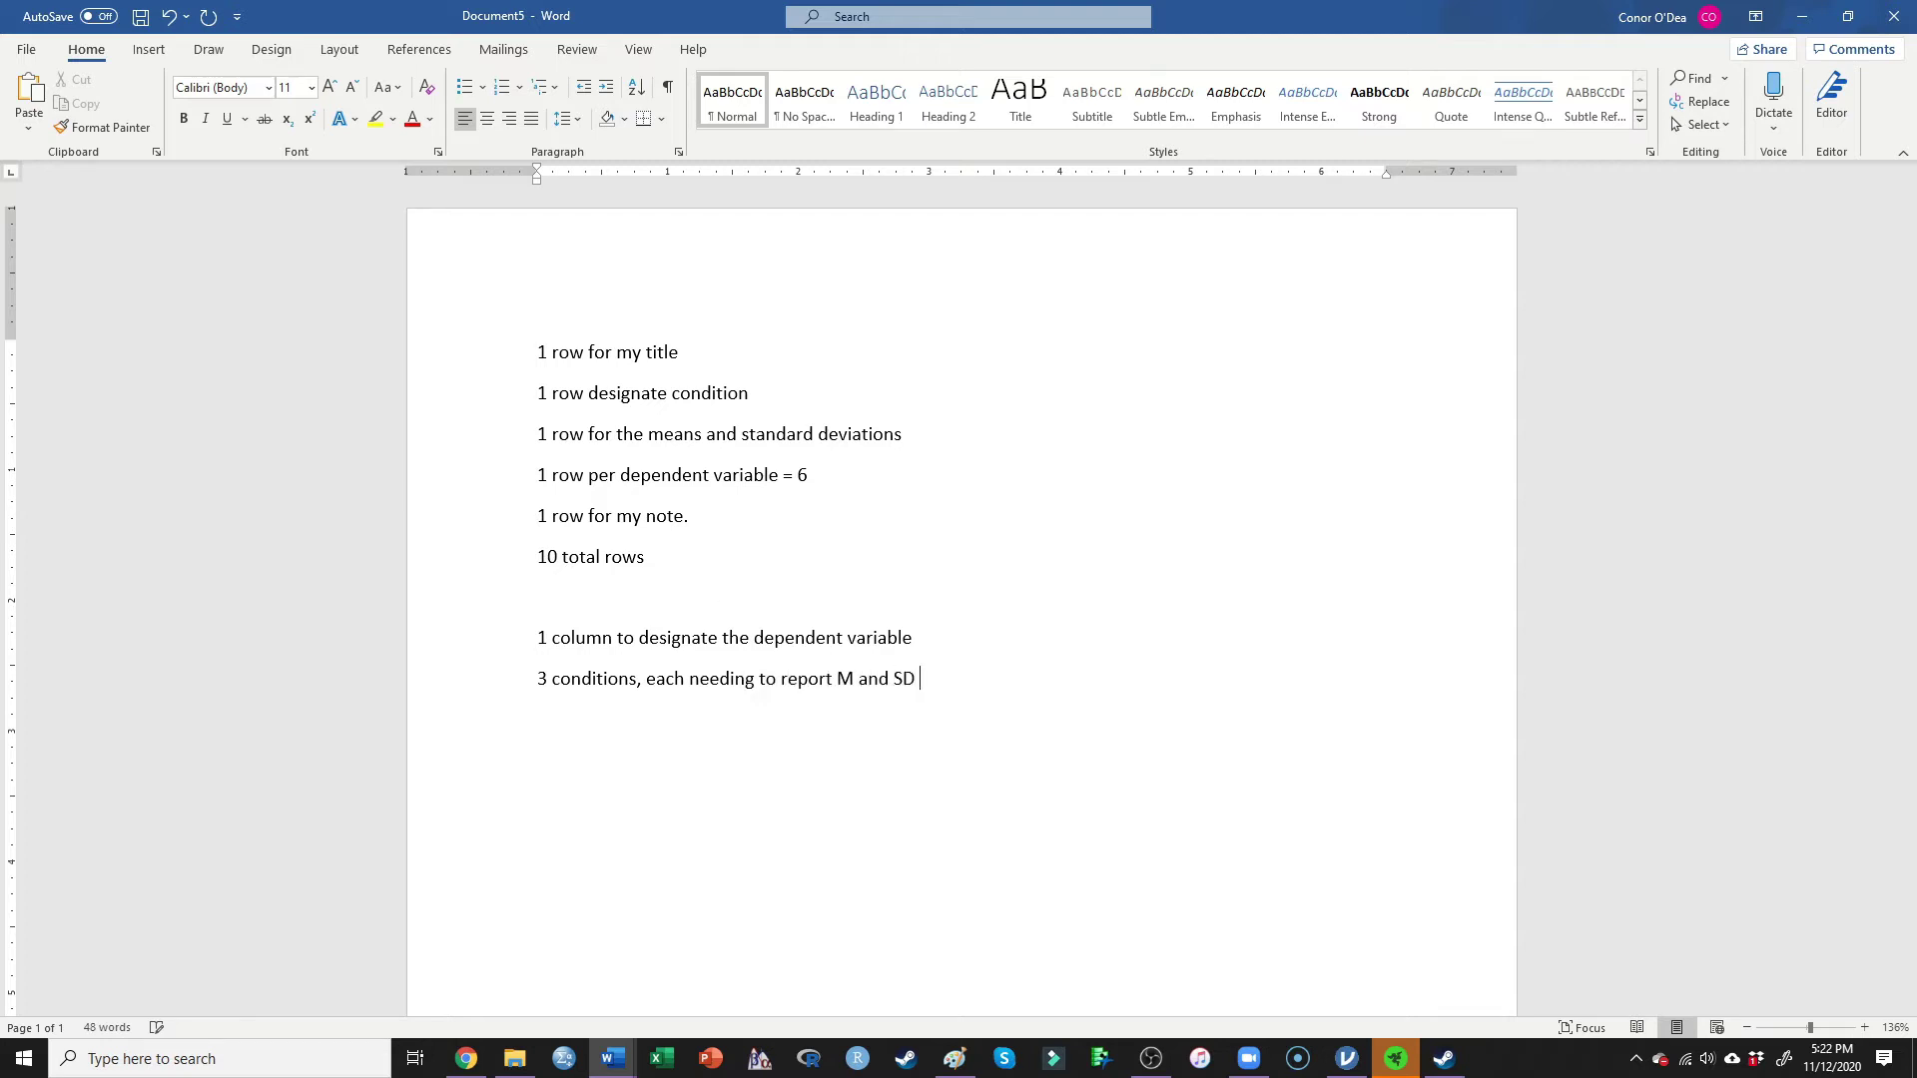
type(" = 6 total columns")
left_click_drag(539, 637, 597, 717)
left_click(597, 717)
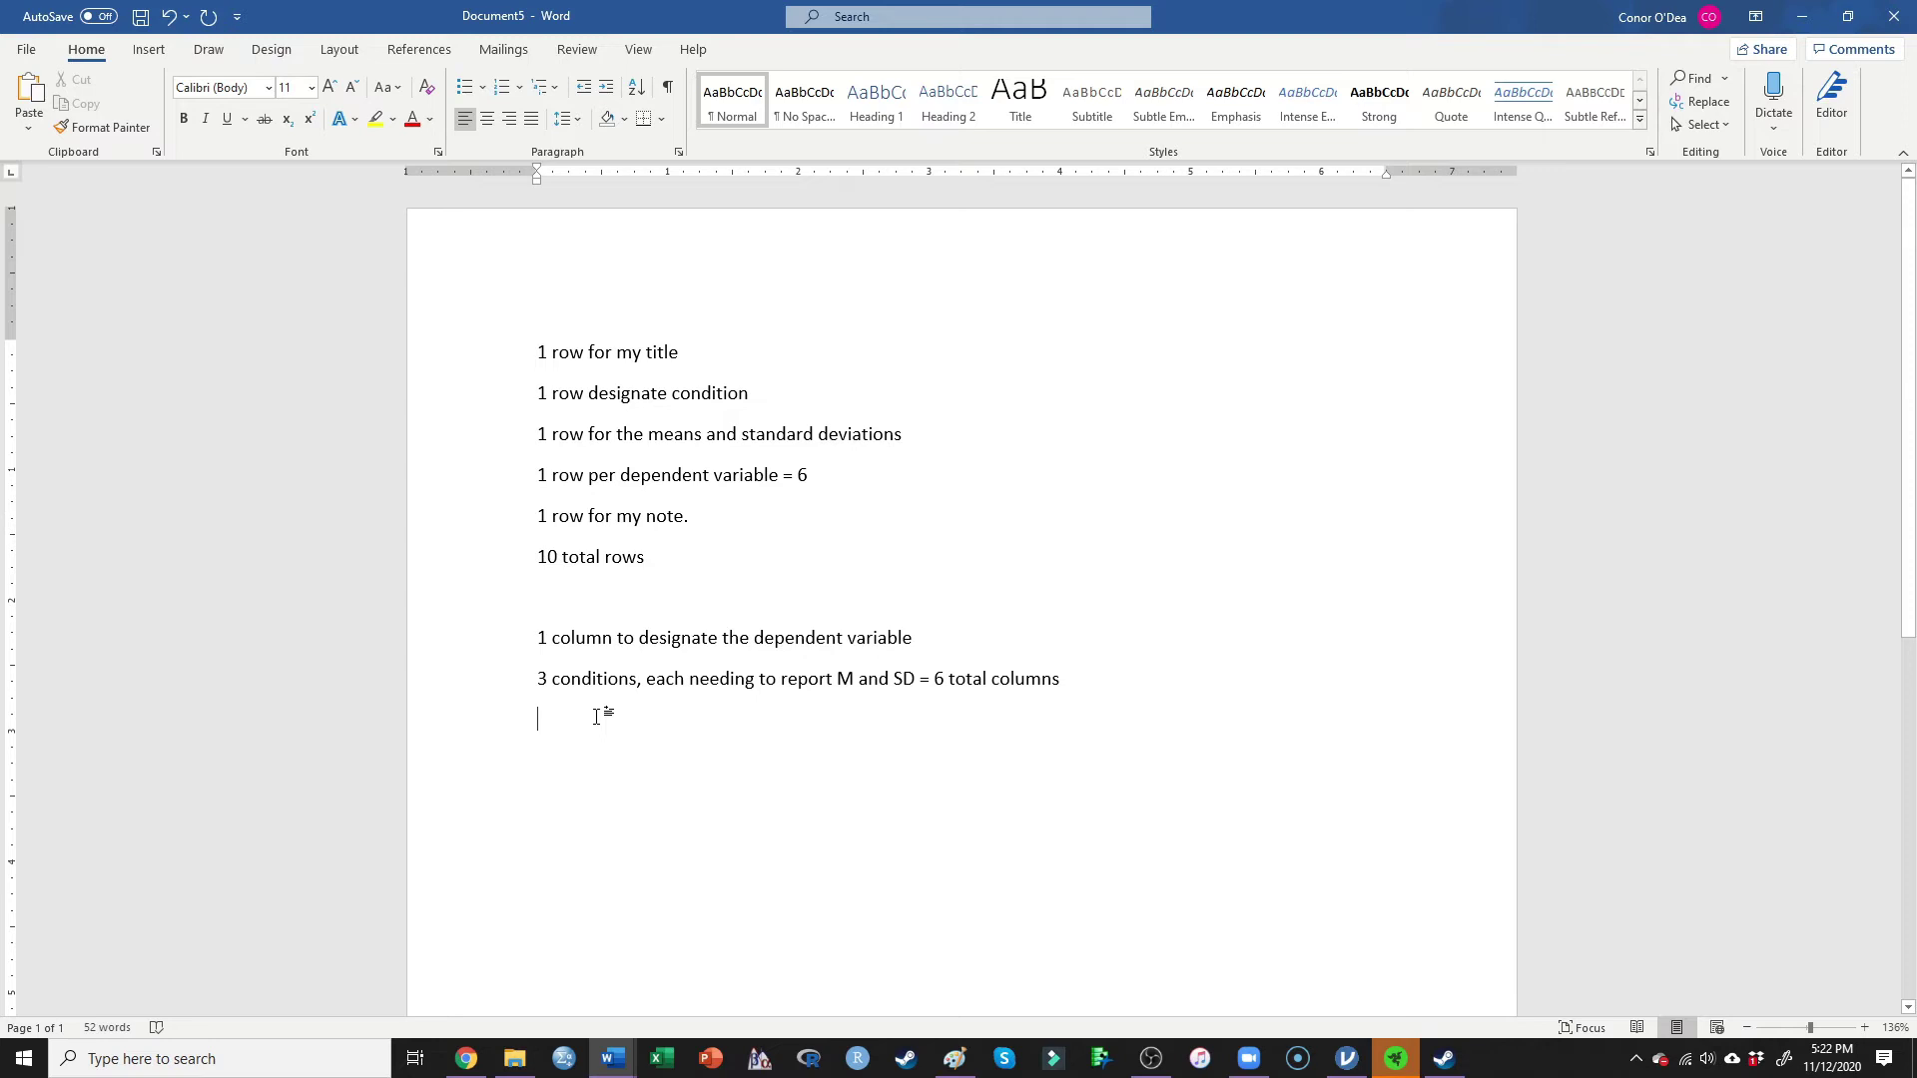
type("7 total columns")
- Delete all of the planning notes from the document
left_click_drag(538, 352, 409, 347)
key("BackSpace")
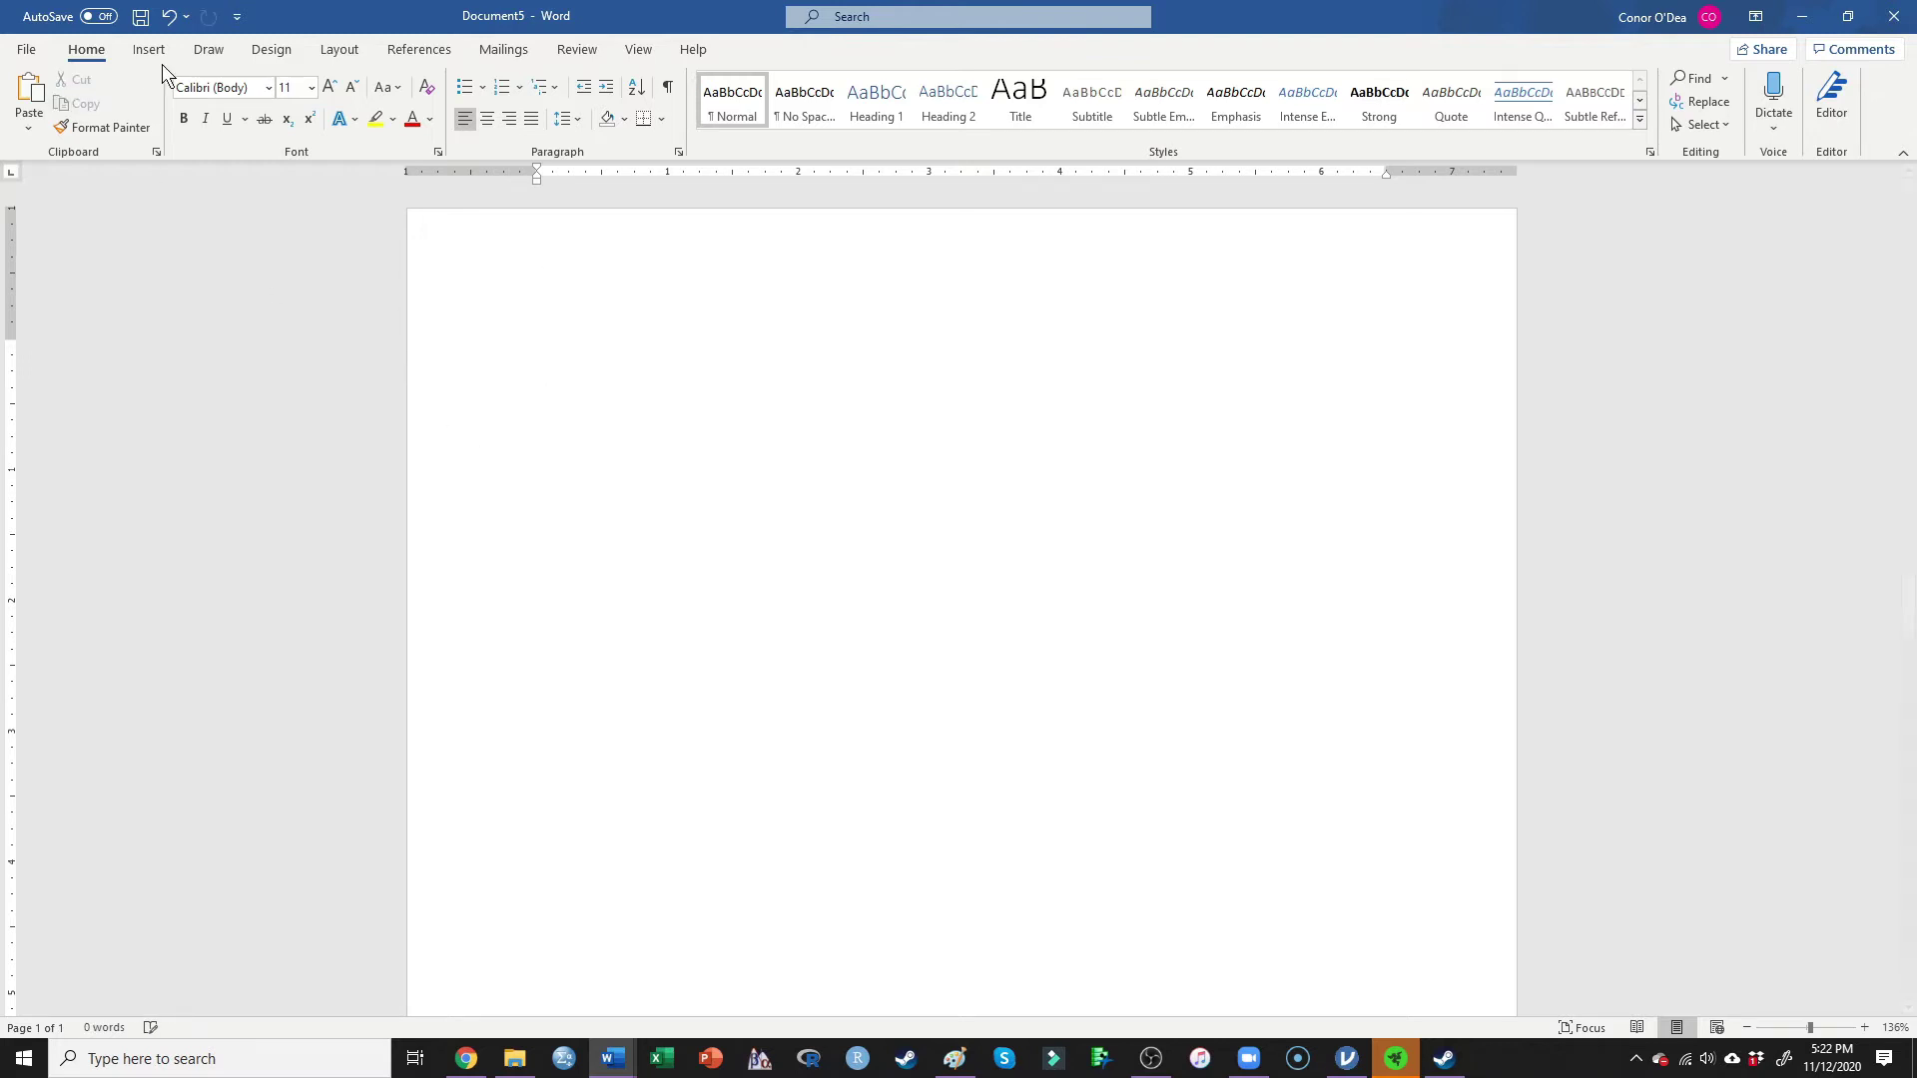
- Insert a table with 7 columns and 10 rows
left_click(152, 50)
left_click(183, 94)
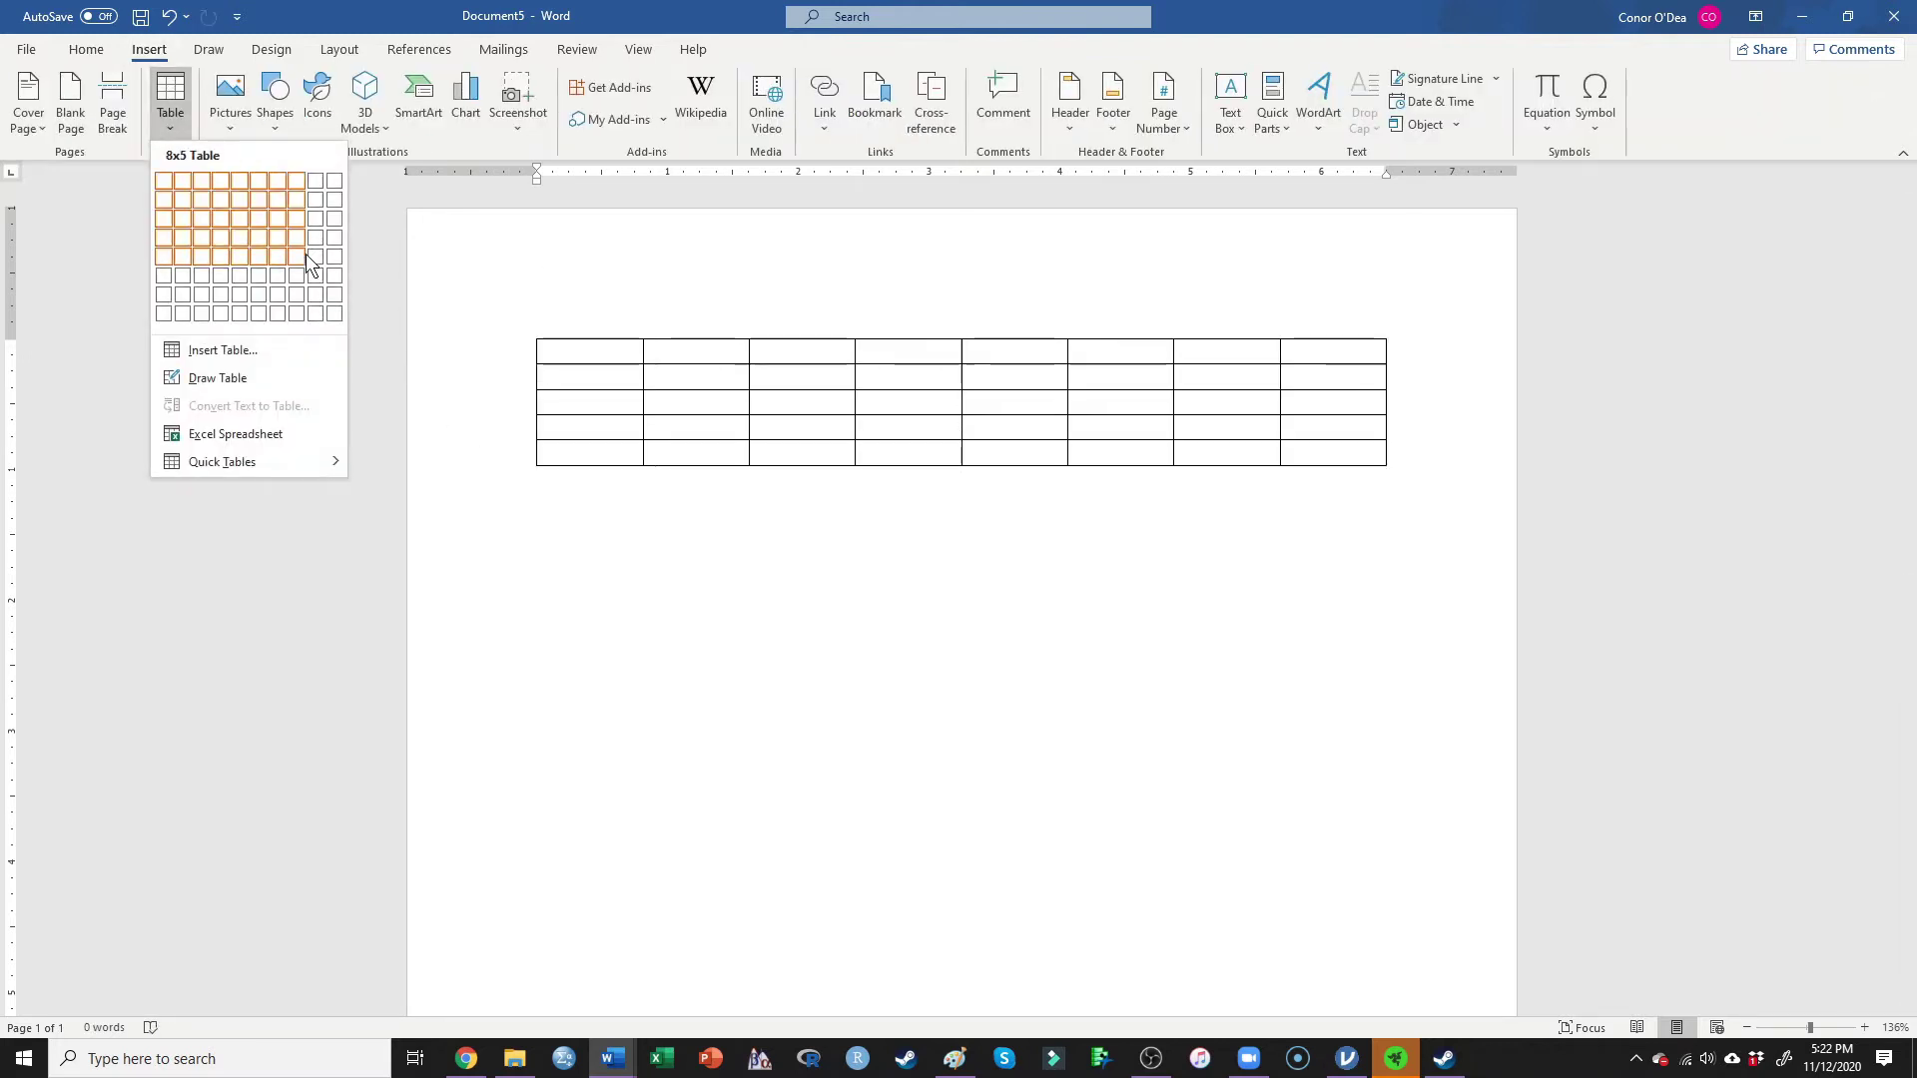
left_click(235, 335)
double_click(1014, 466)
type("10")
double_click(1039, 437)
type("7")
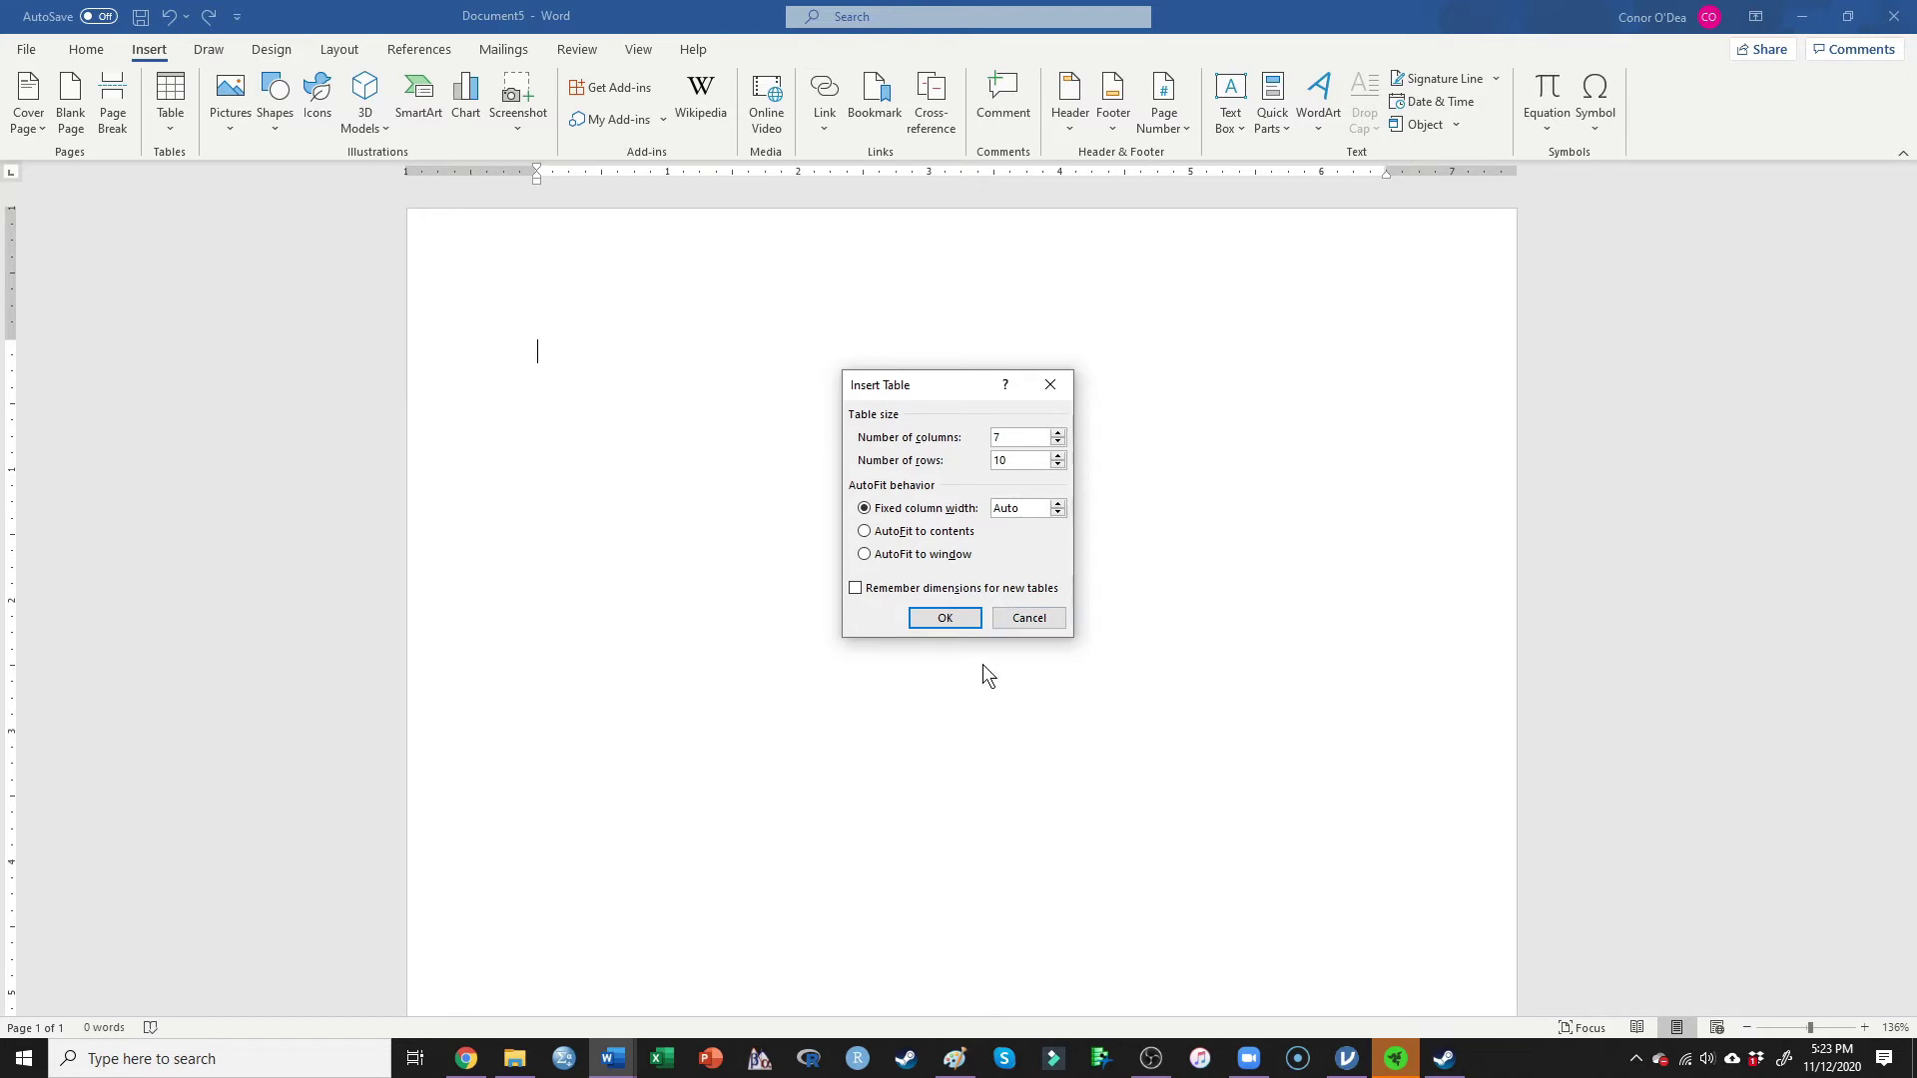
left_click(946, 618)
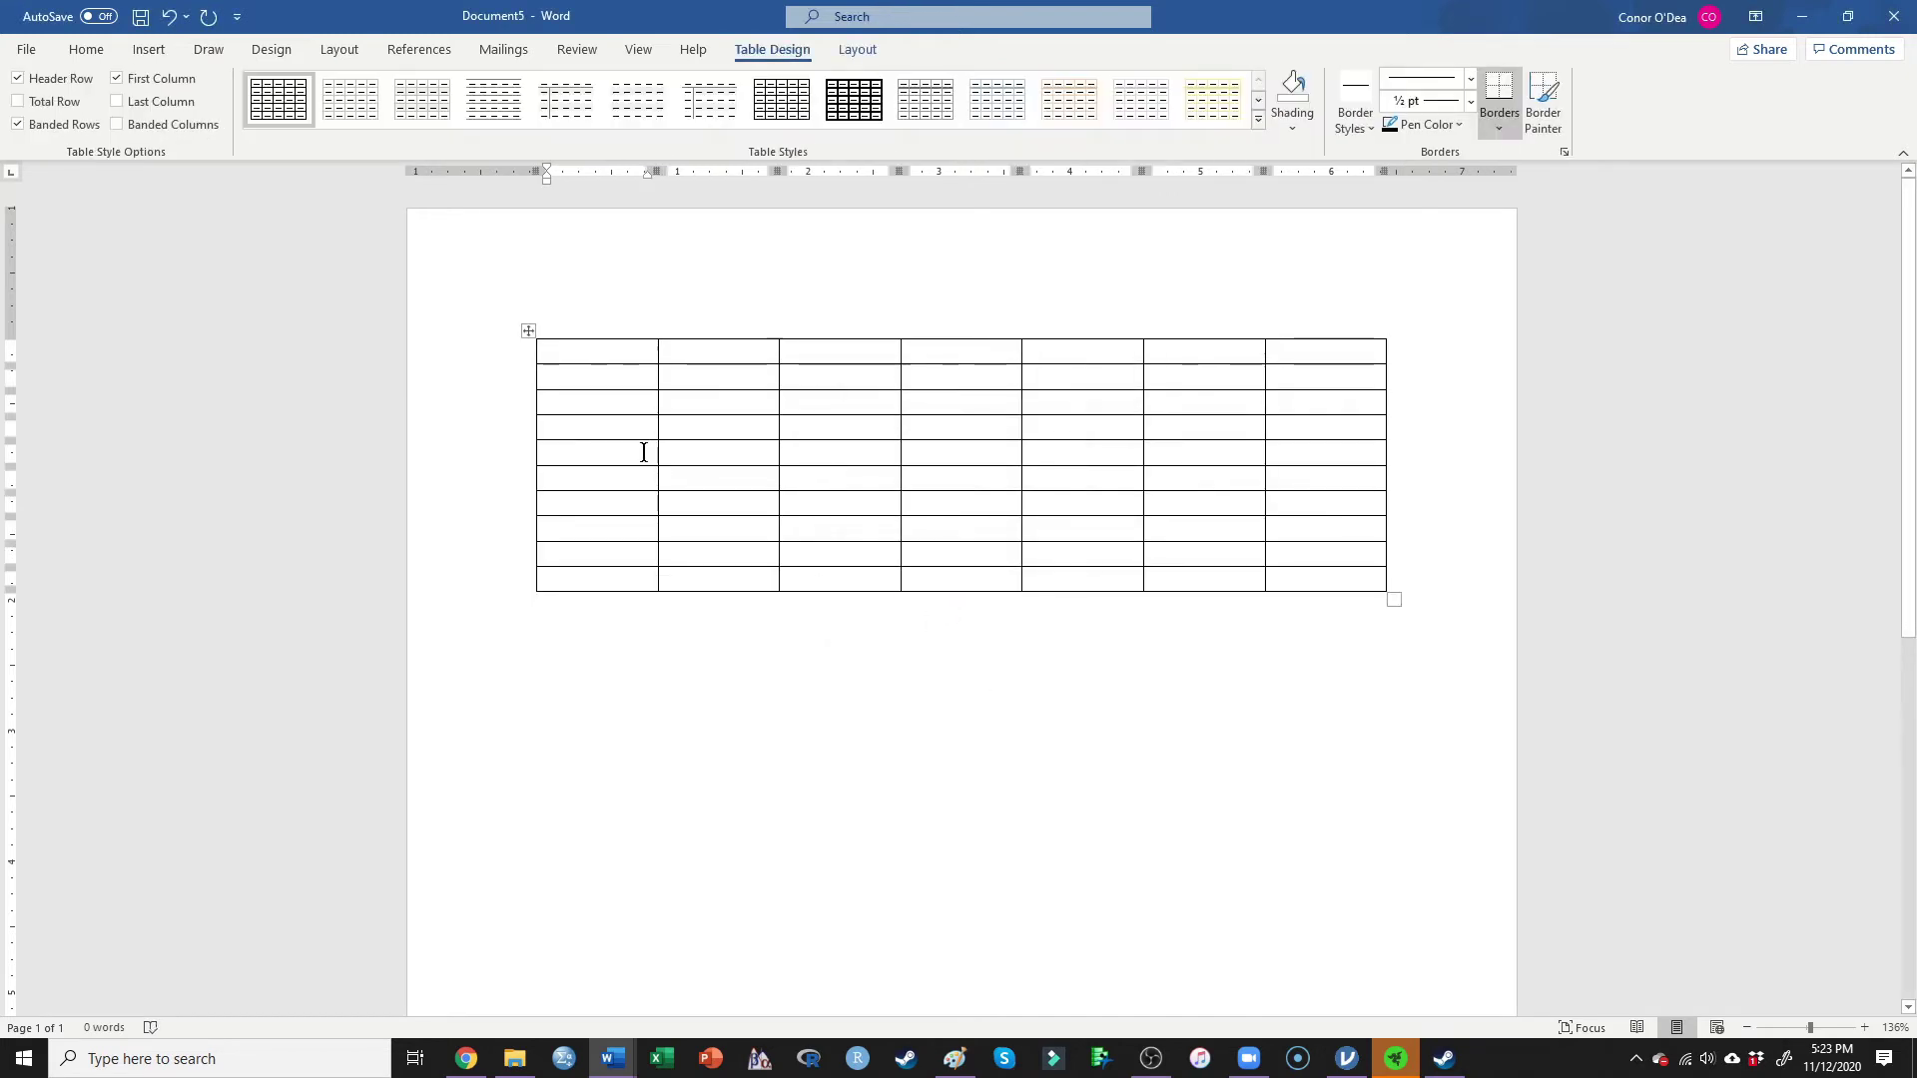
- Enter "Table 1" and "Title" on separate lines in the first cell, and "Dependent variable" in the first column's third row
type("Table 1")
key("Return")
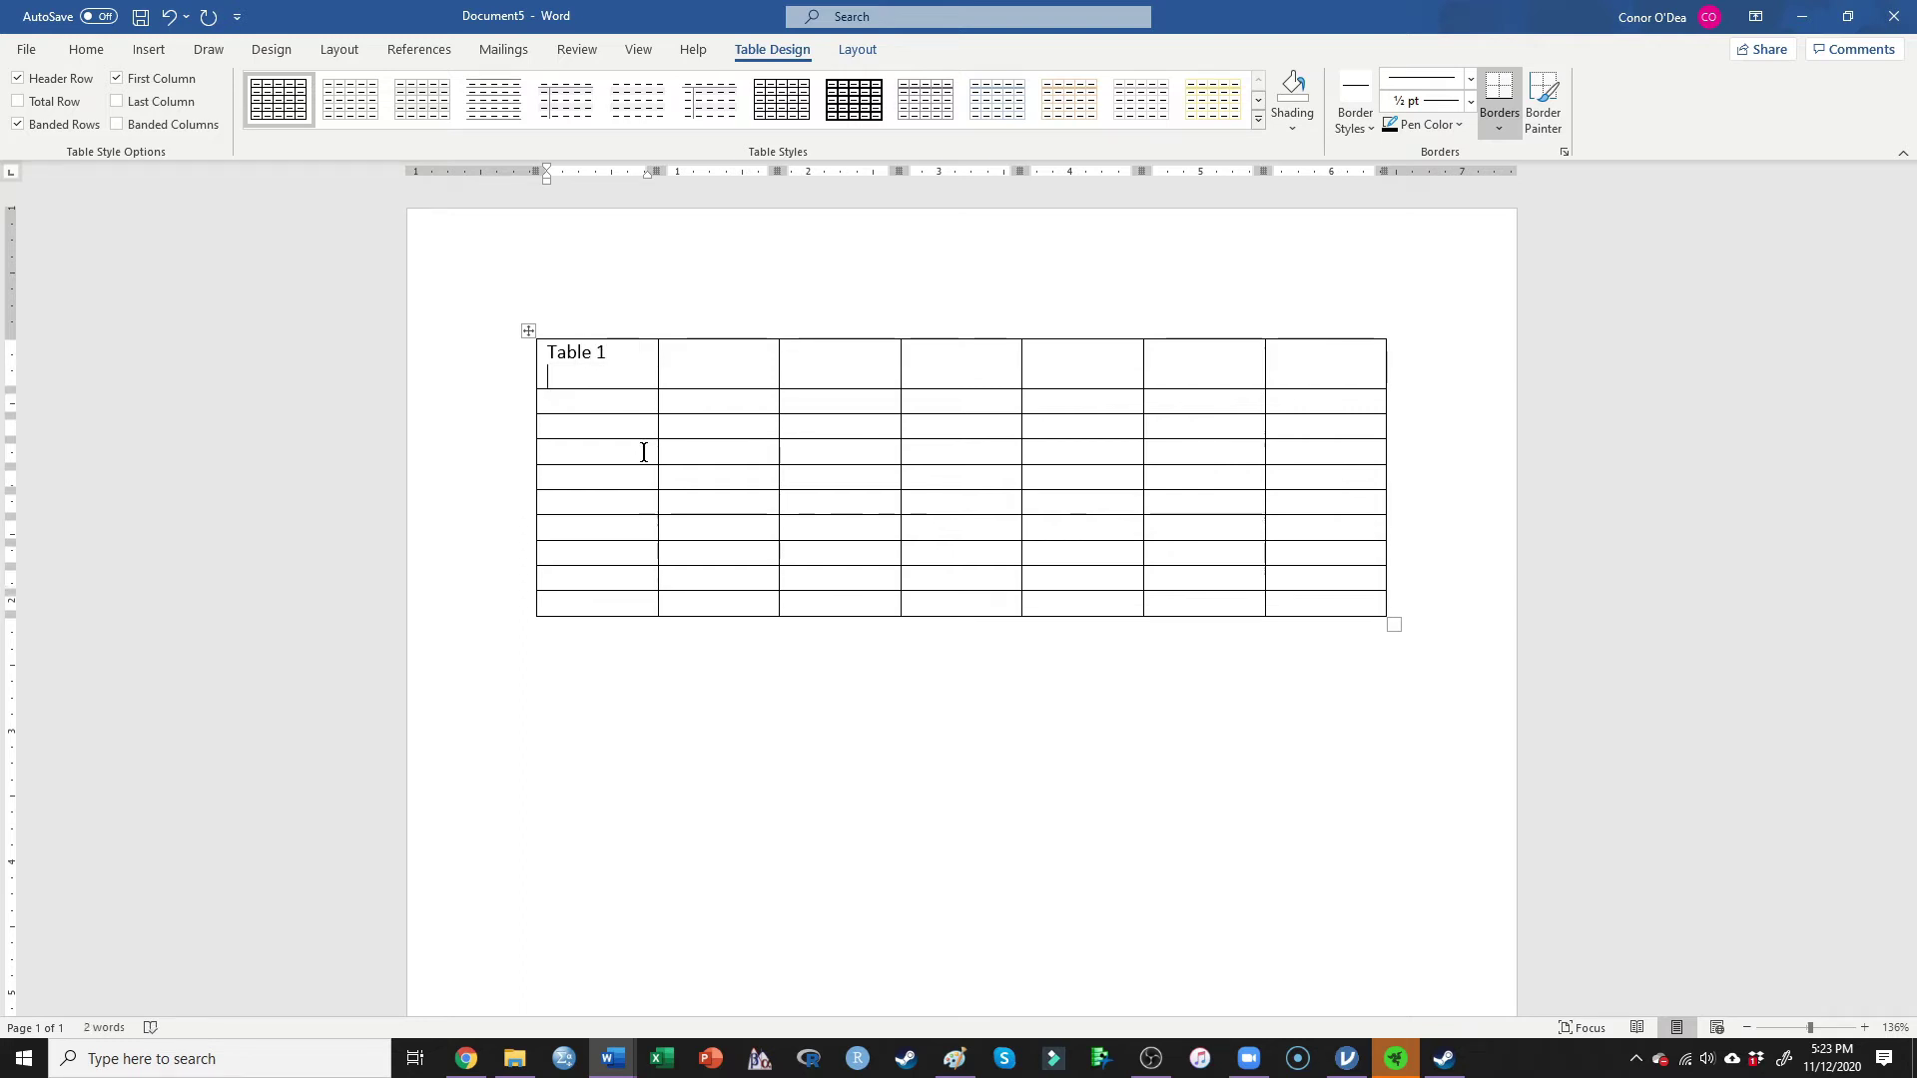
type("T")
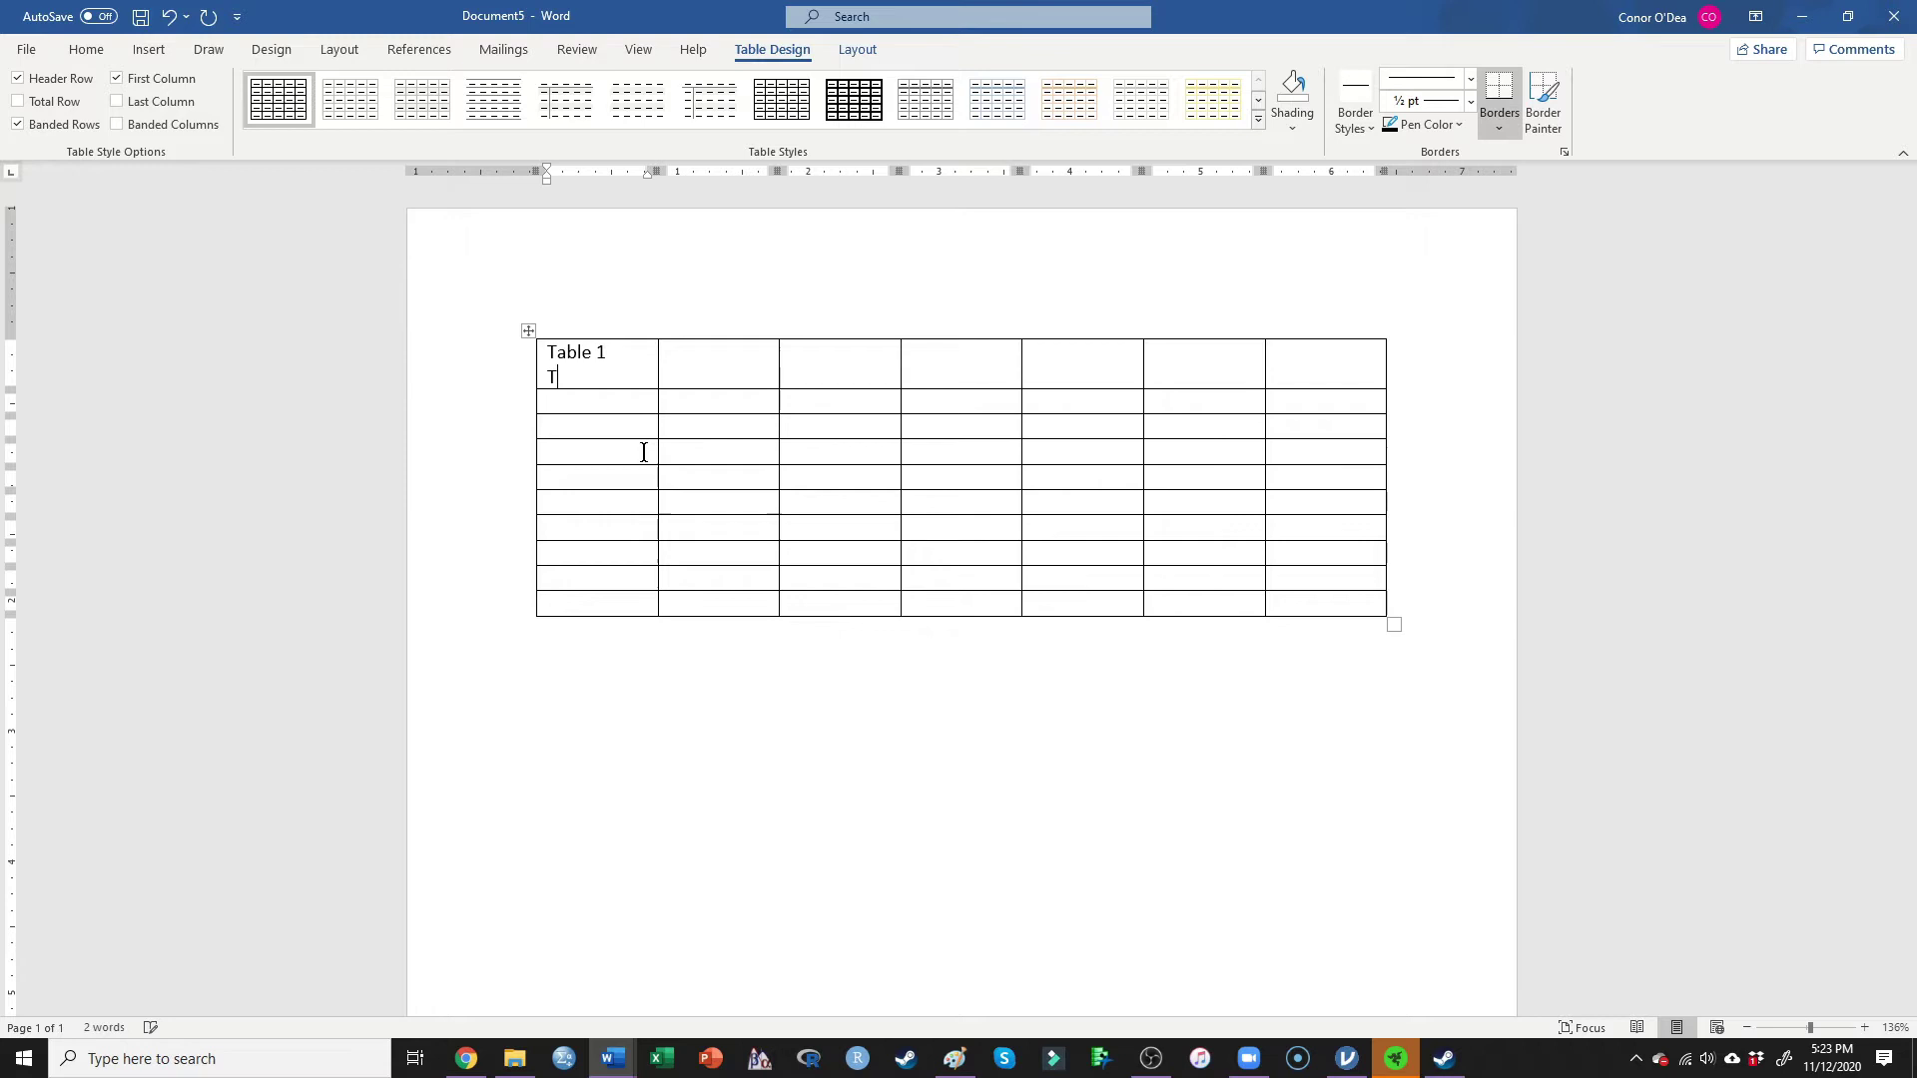
type("itle")
key("Down")
type("Dependent variable")
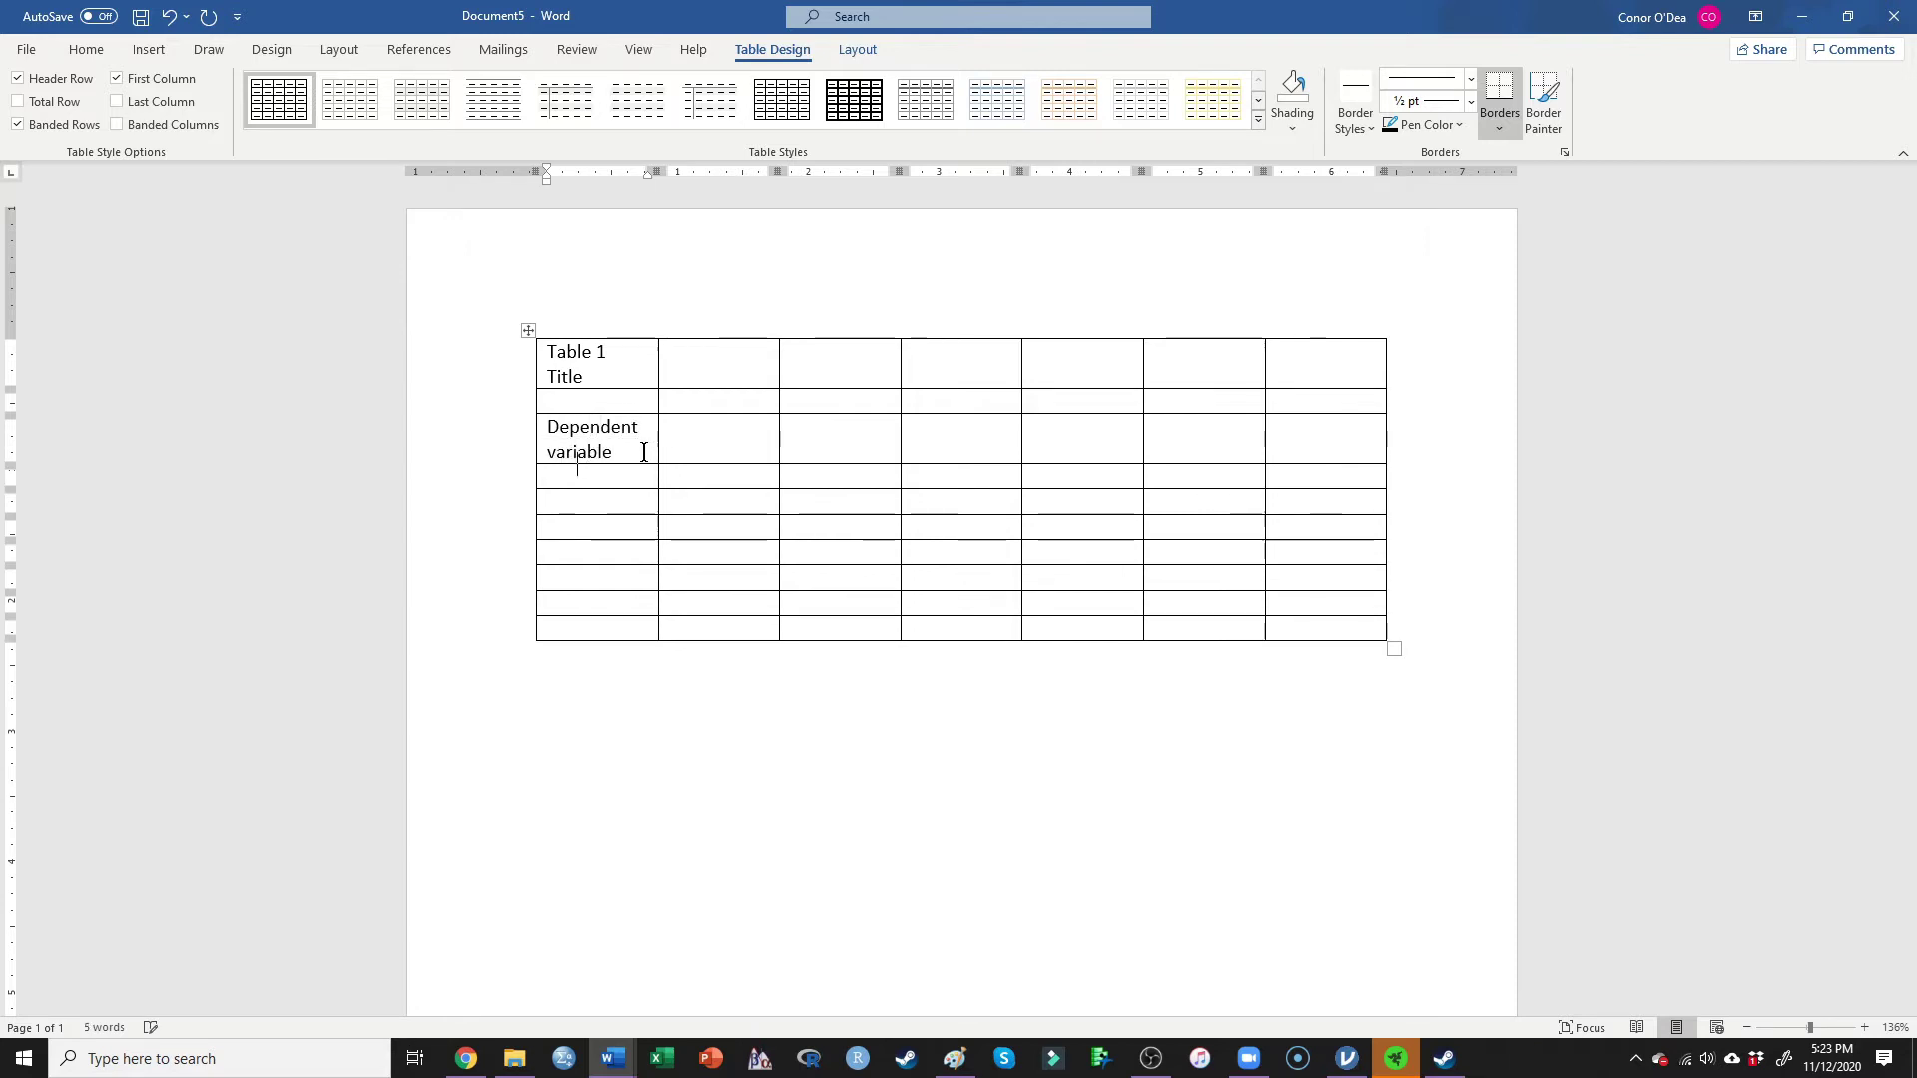
- Enter "Safety compliance" and "Panic" in the two first-column cells below the Dependent variable heading
key("Down")
type("Safety complai")
key("BackSpace")
key("BackSpace")
type("iance")
key("Down")
type("Panic")
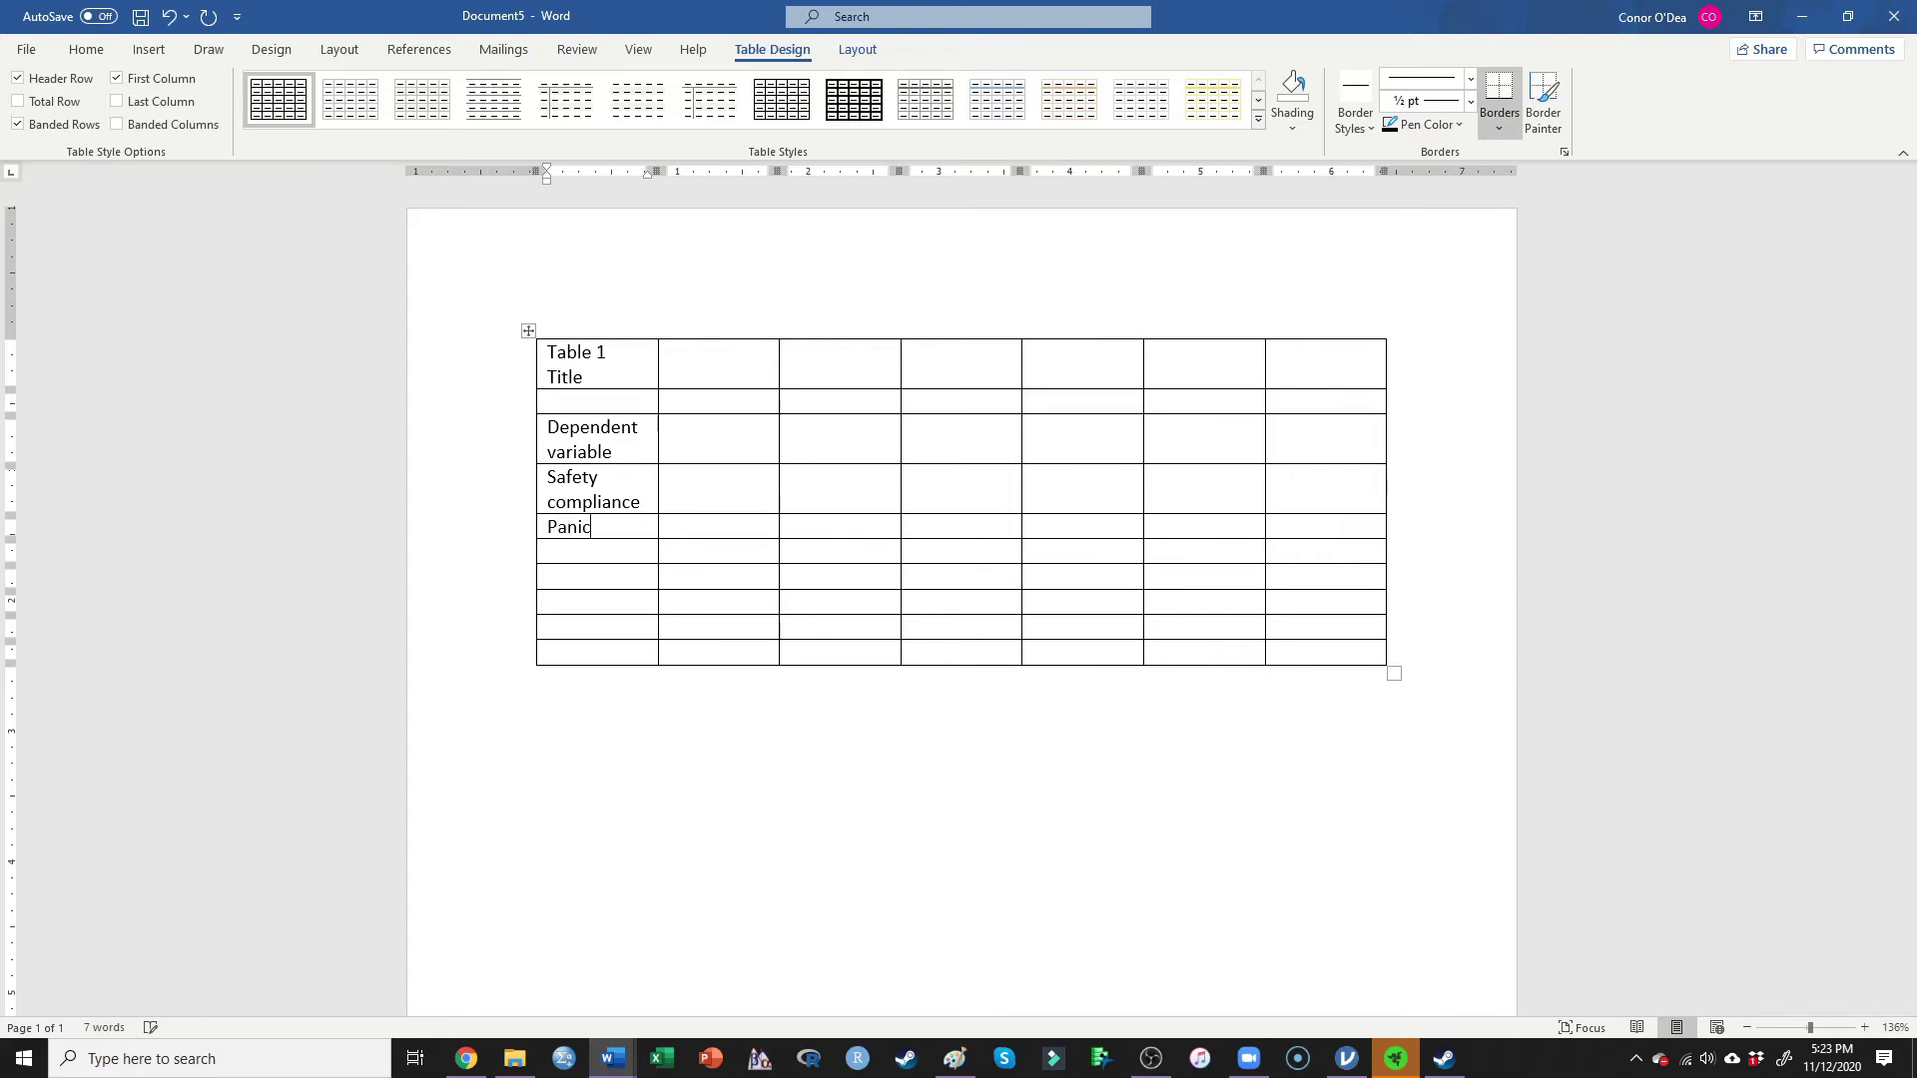
- Enter "Education", "Negative Affect", "Perseverance" and "Concern" in the next four first-column cells below Panic
type("Education")
type("Negative A")
type("ffect")
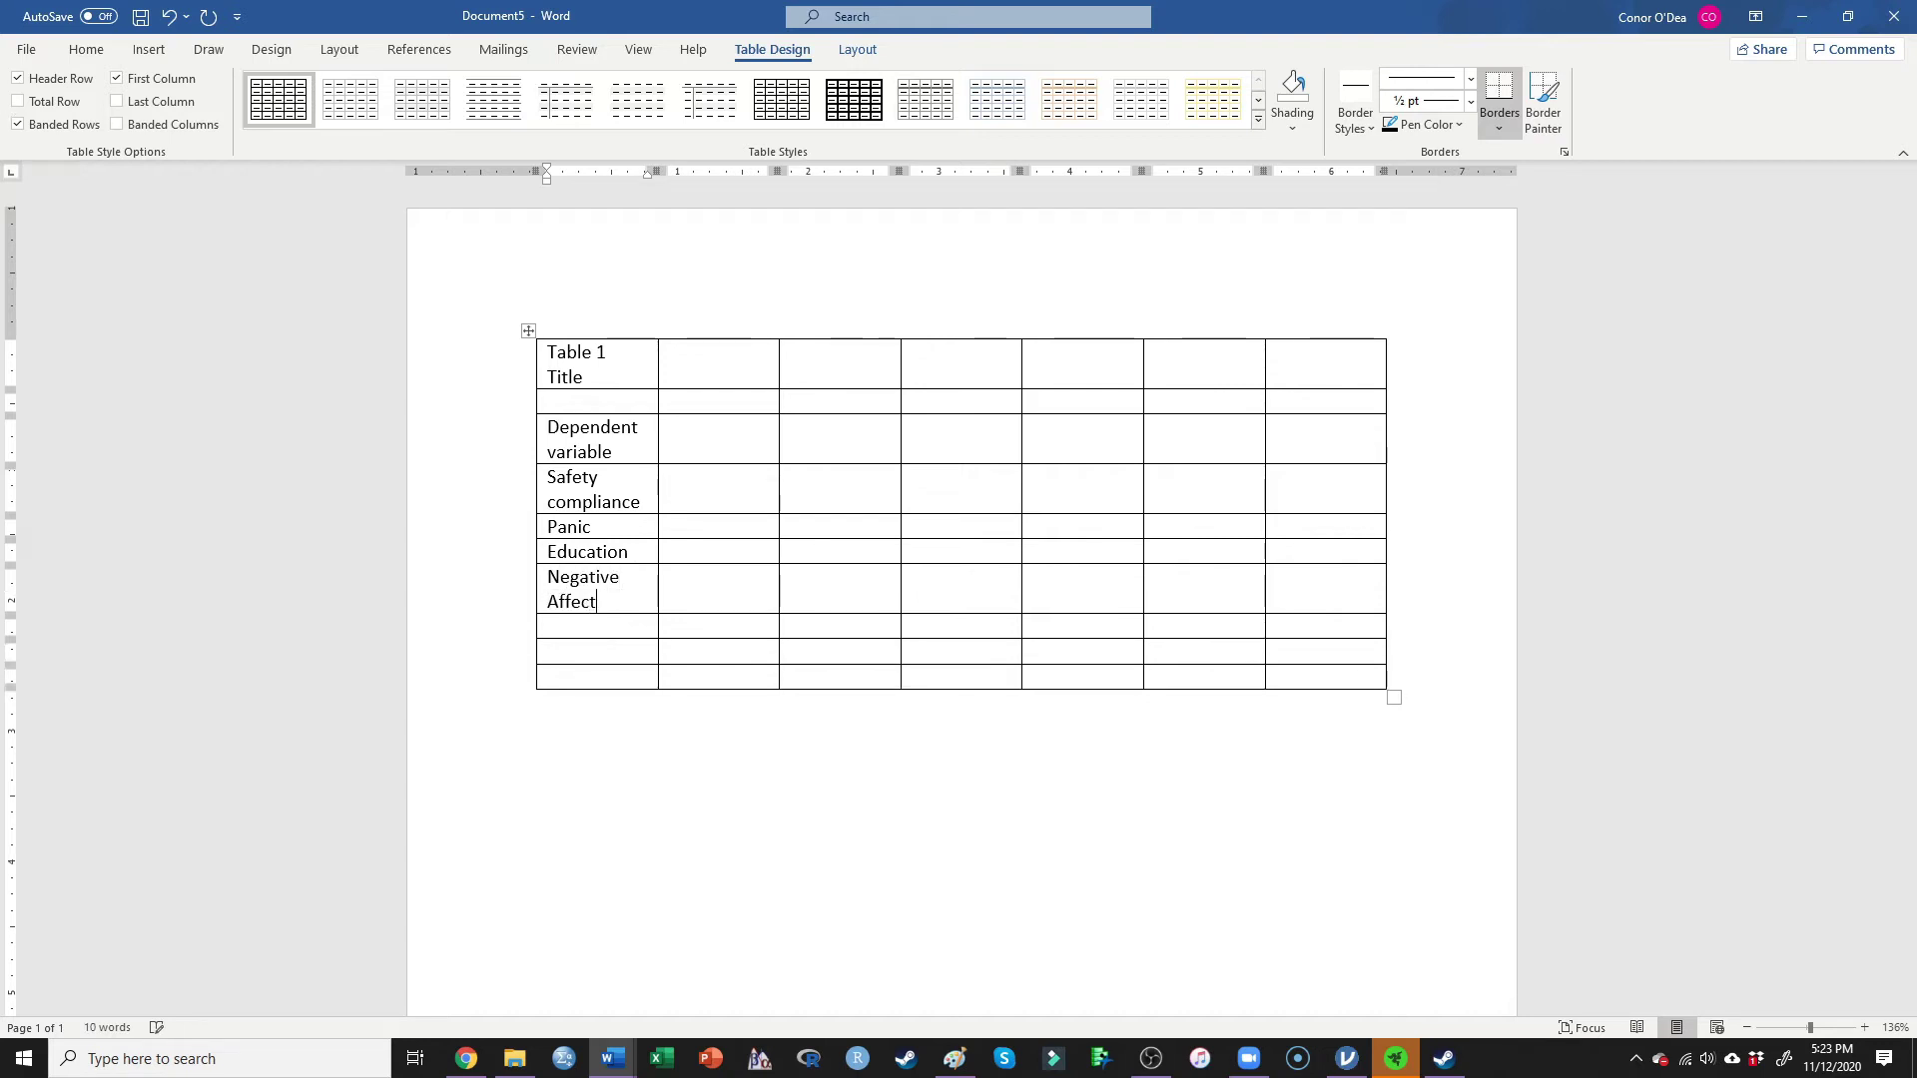
type("Perser")
type("erance")
key("Down")
type("Concern")
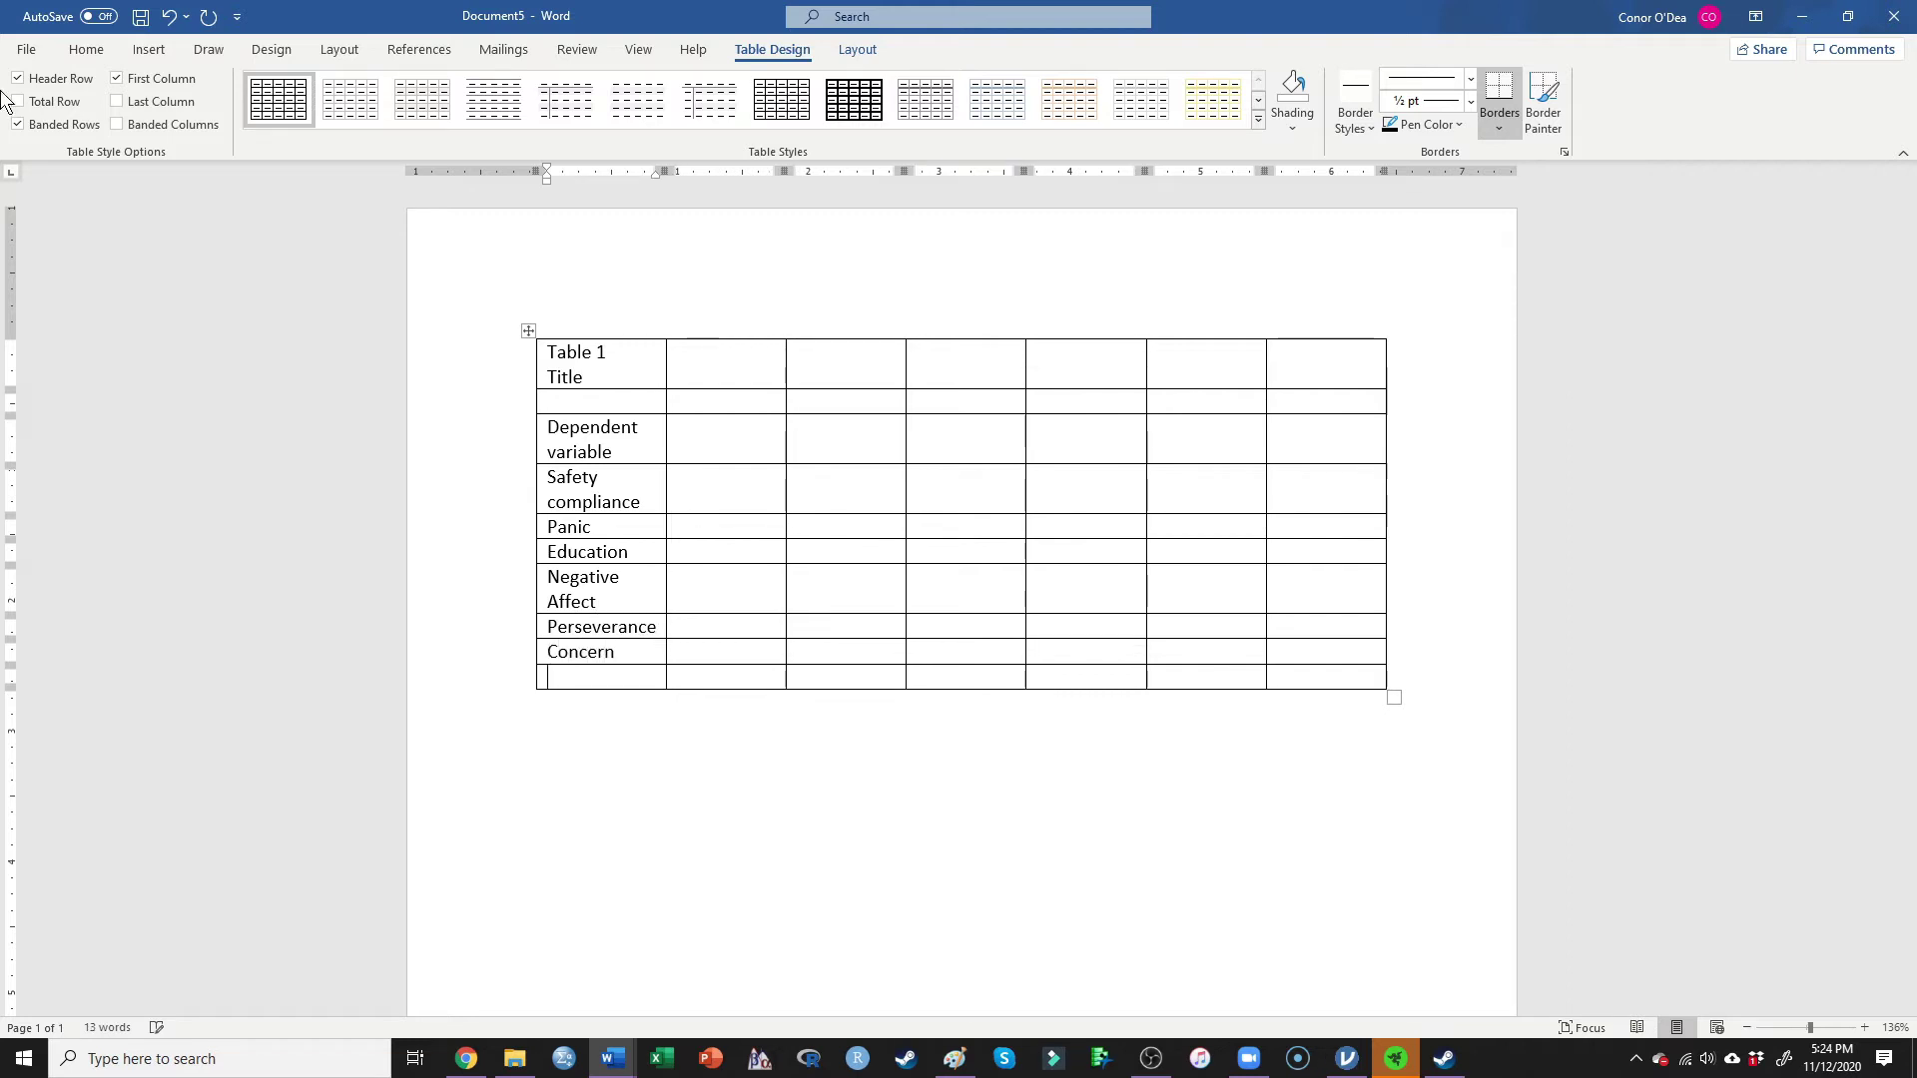
- Enter an italic "Note." in the first cell of the table's last row
key("Down")
key("ctrl+i")
type("Notei")
key("BackSpace")
type(".")
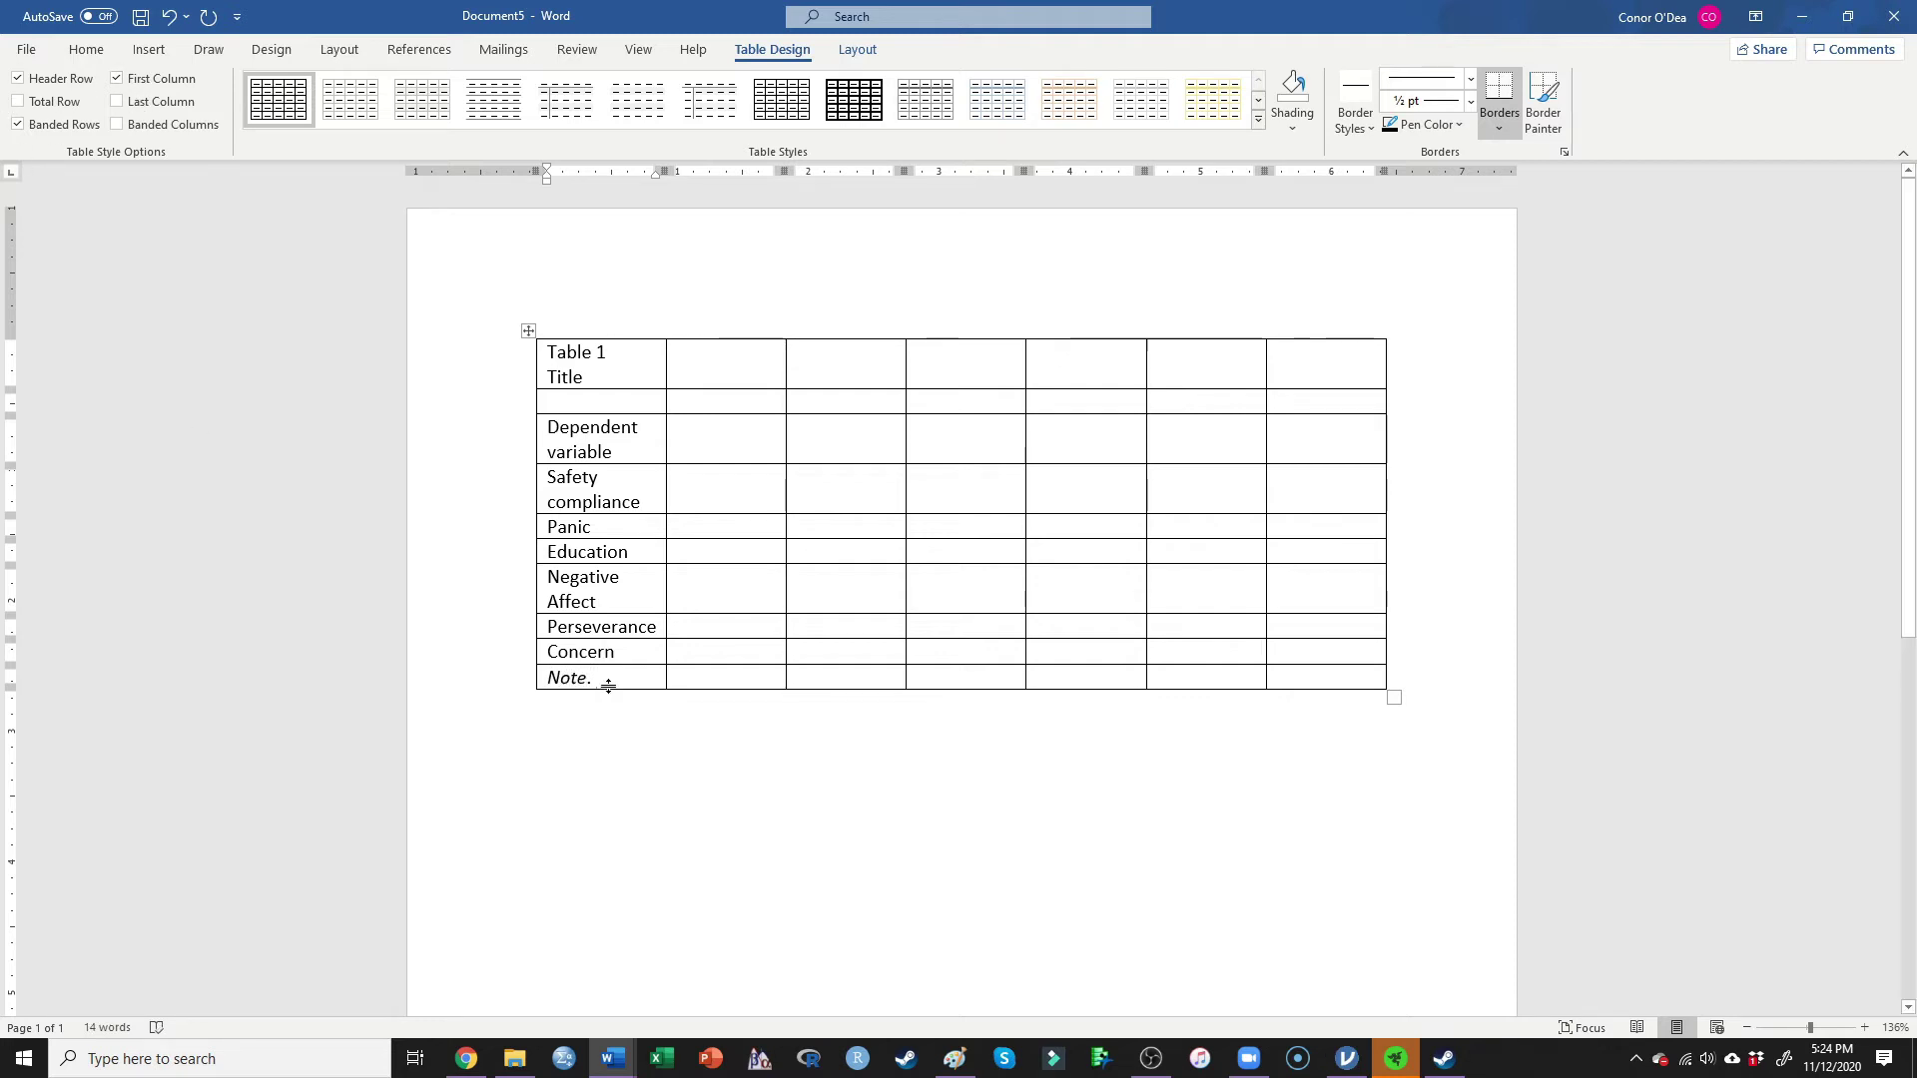
- Enter the condition headings "Neutral", "Self" and "Family" in the second, fourth and sixth cells of the table's second row
left_click(727, 405)
type("Neutral")
key("Tab")
key("Tab")
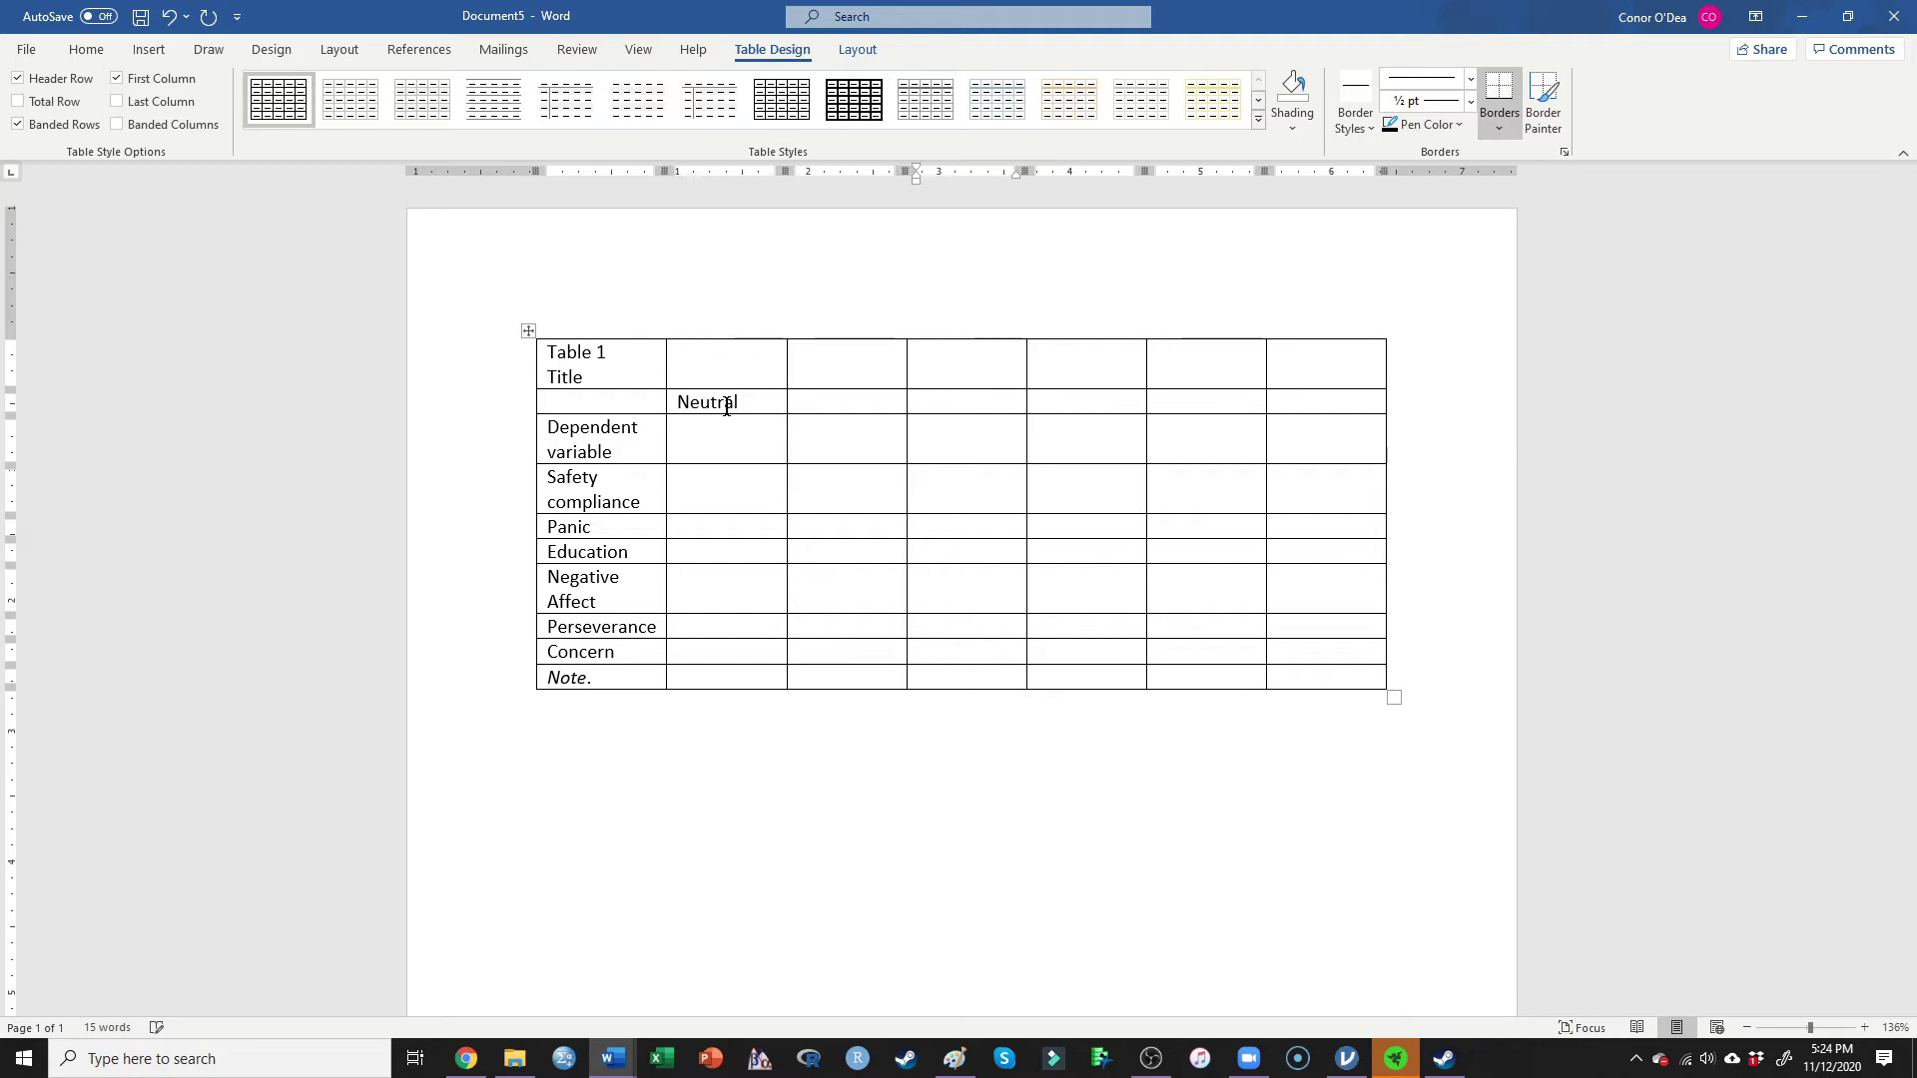
type("Self")
key("Tab")
key("Tab")
type("Family")
- Enter italic "M" and "SD" in the Dependent variable row, starting directly below the Neutral heading
key("Down")
key("Left")
key("Left")
key("Left")
key("Left")
key("ctrl+i")
type("M")
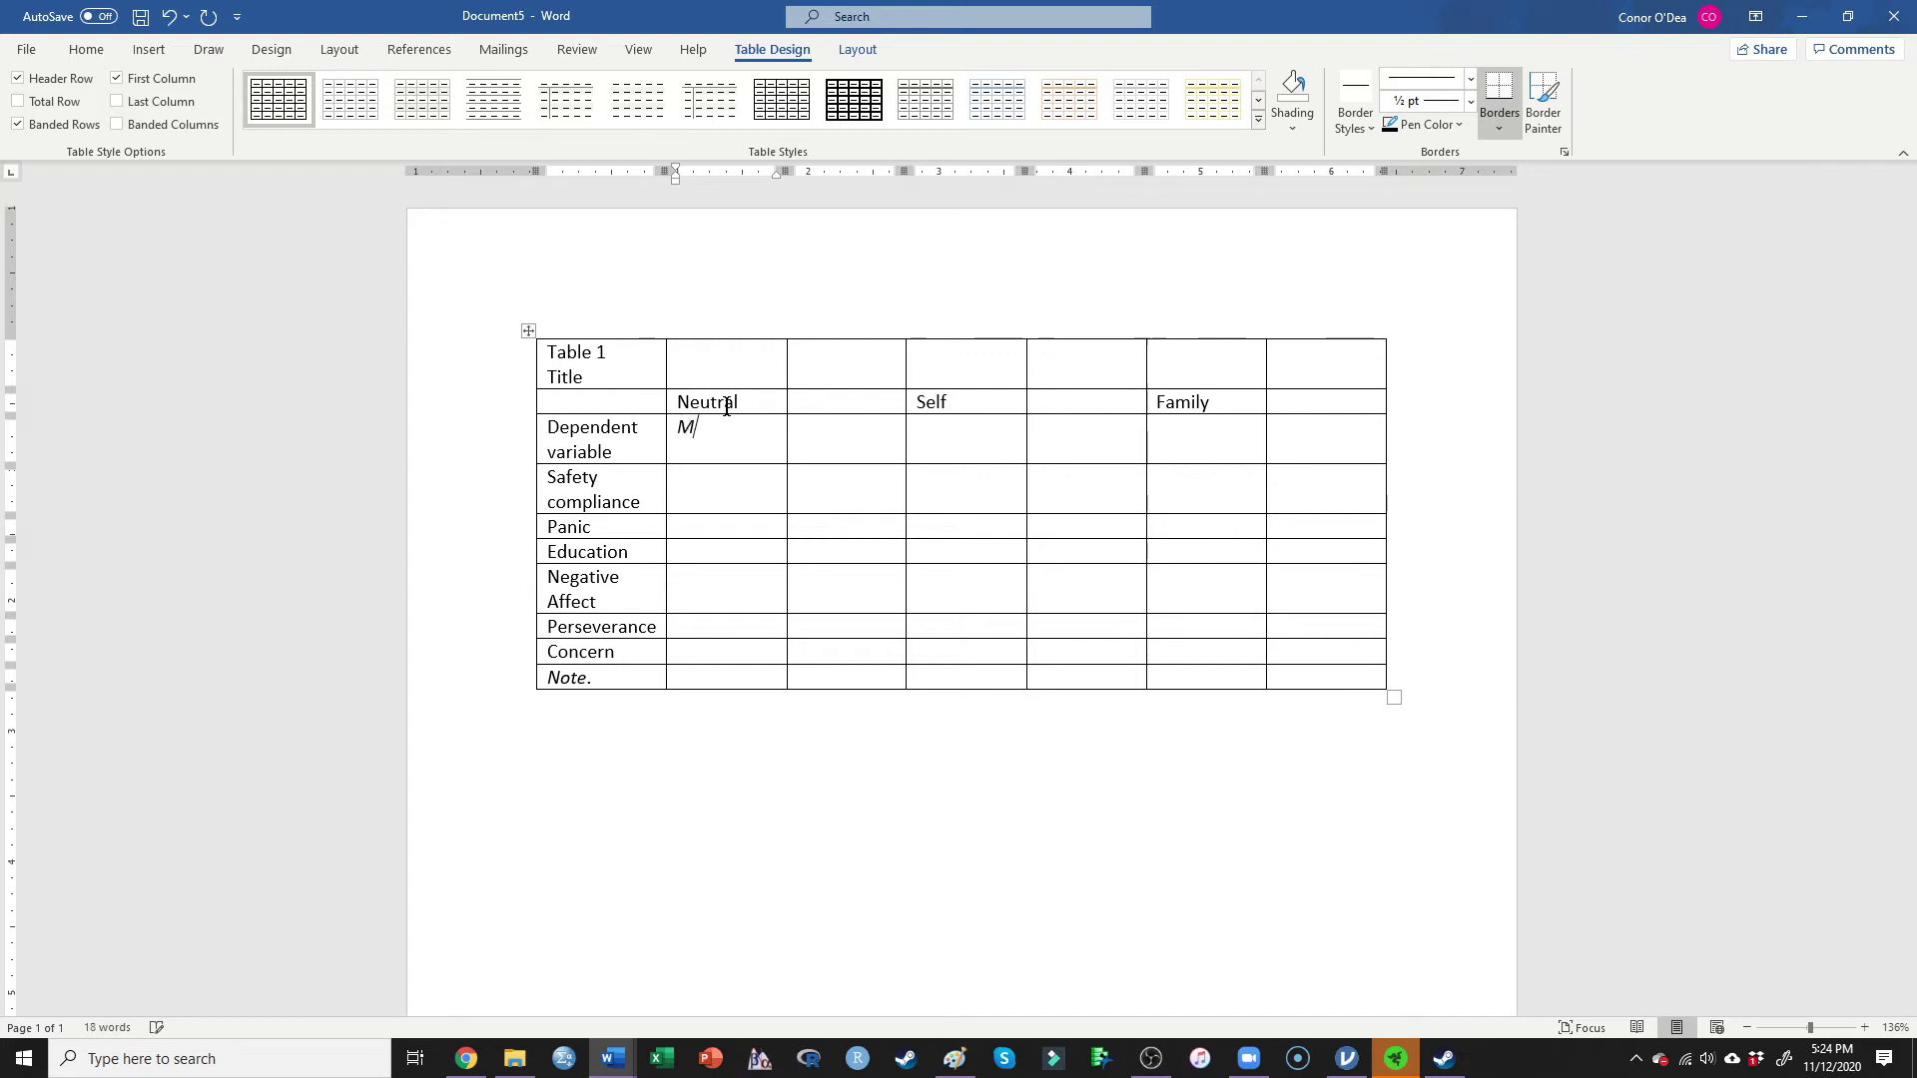
key("Tab")
type("SD")
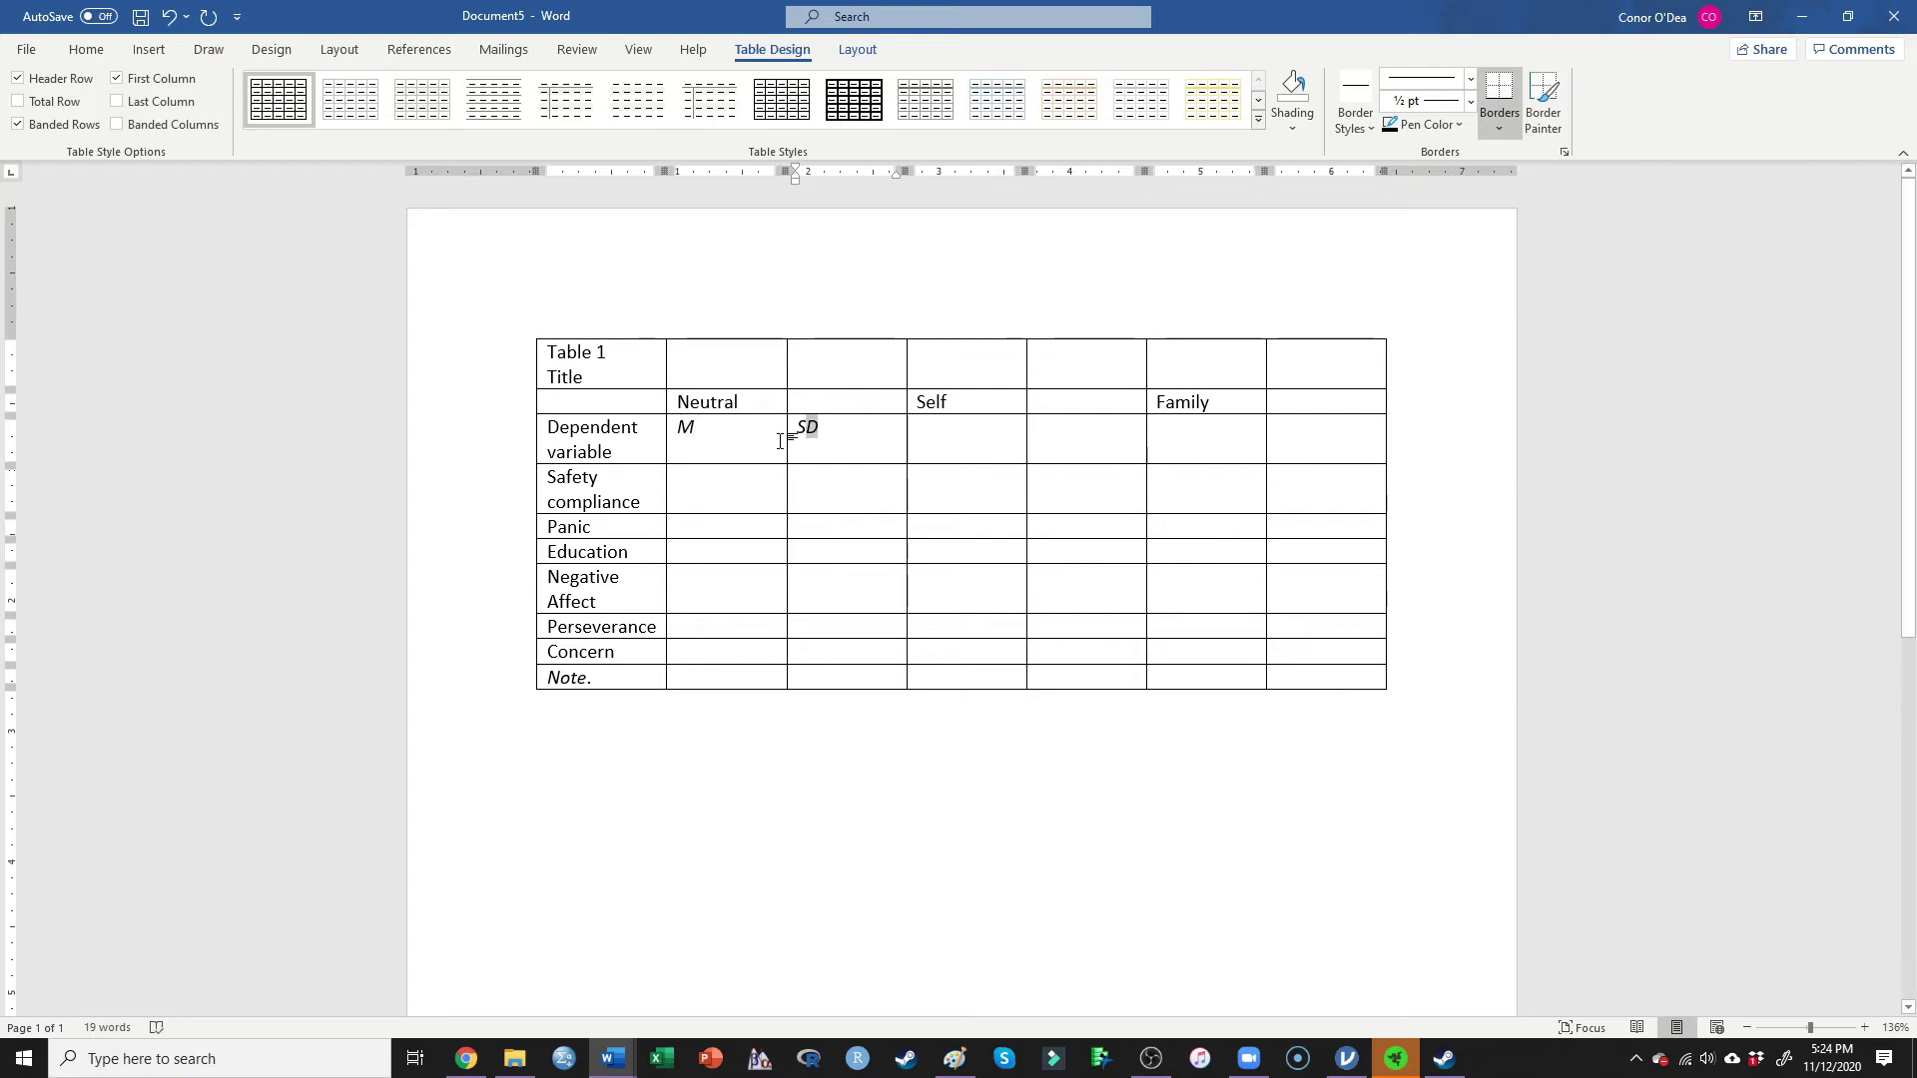
- Copy the italic M and SD headings into the two cells below Self and the two cells below Family
left_click_drag(804, 426, 729, 446)
key("ctrl+c")
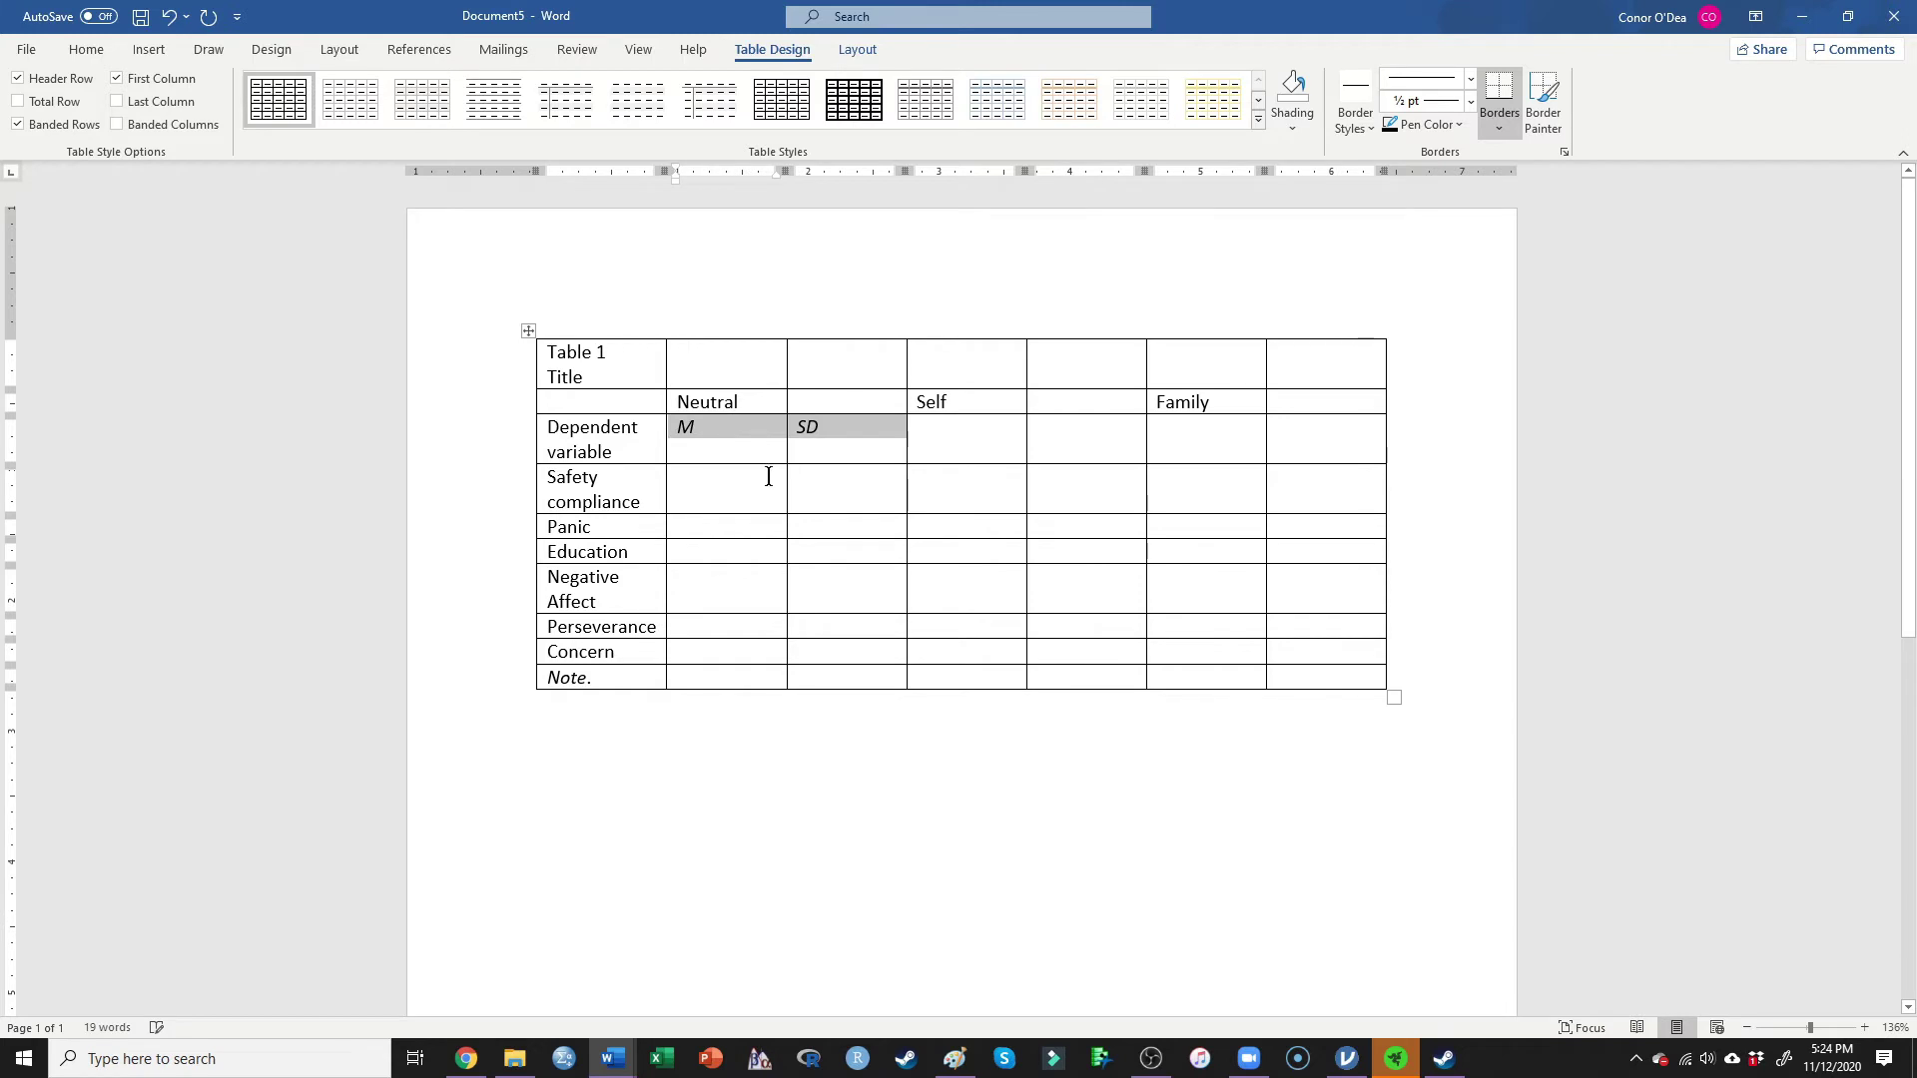
left_click(953, 436)
key("ctrl+v")
left_click(1170, 441)
key("ctrl+v")
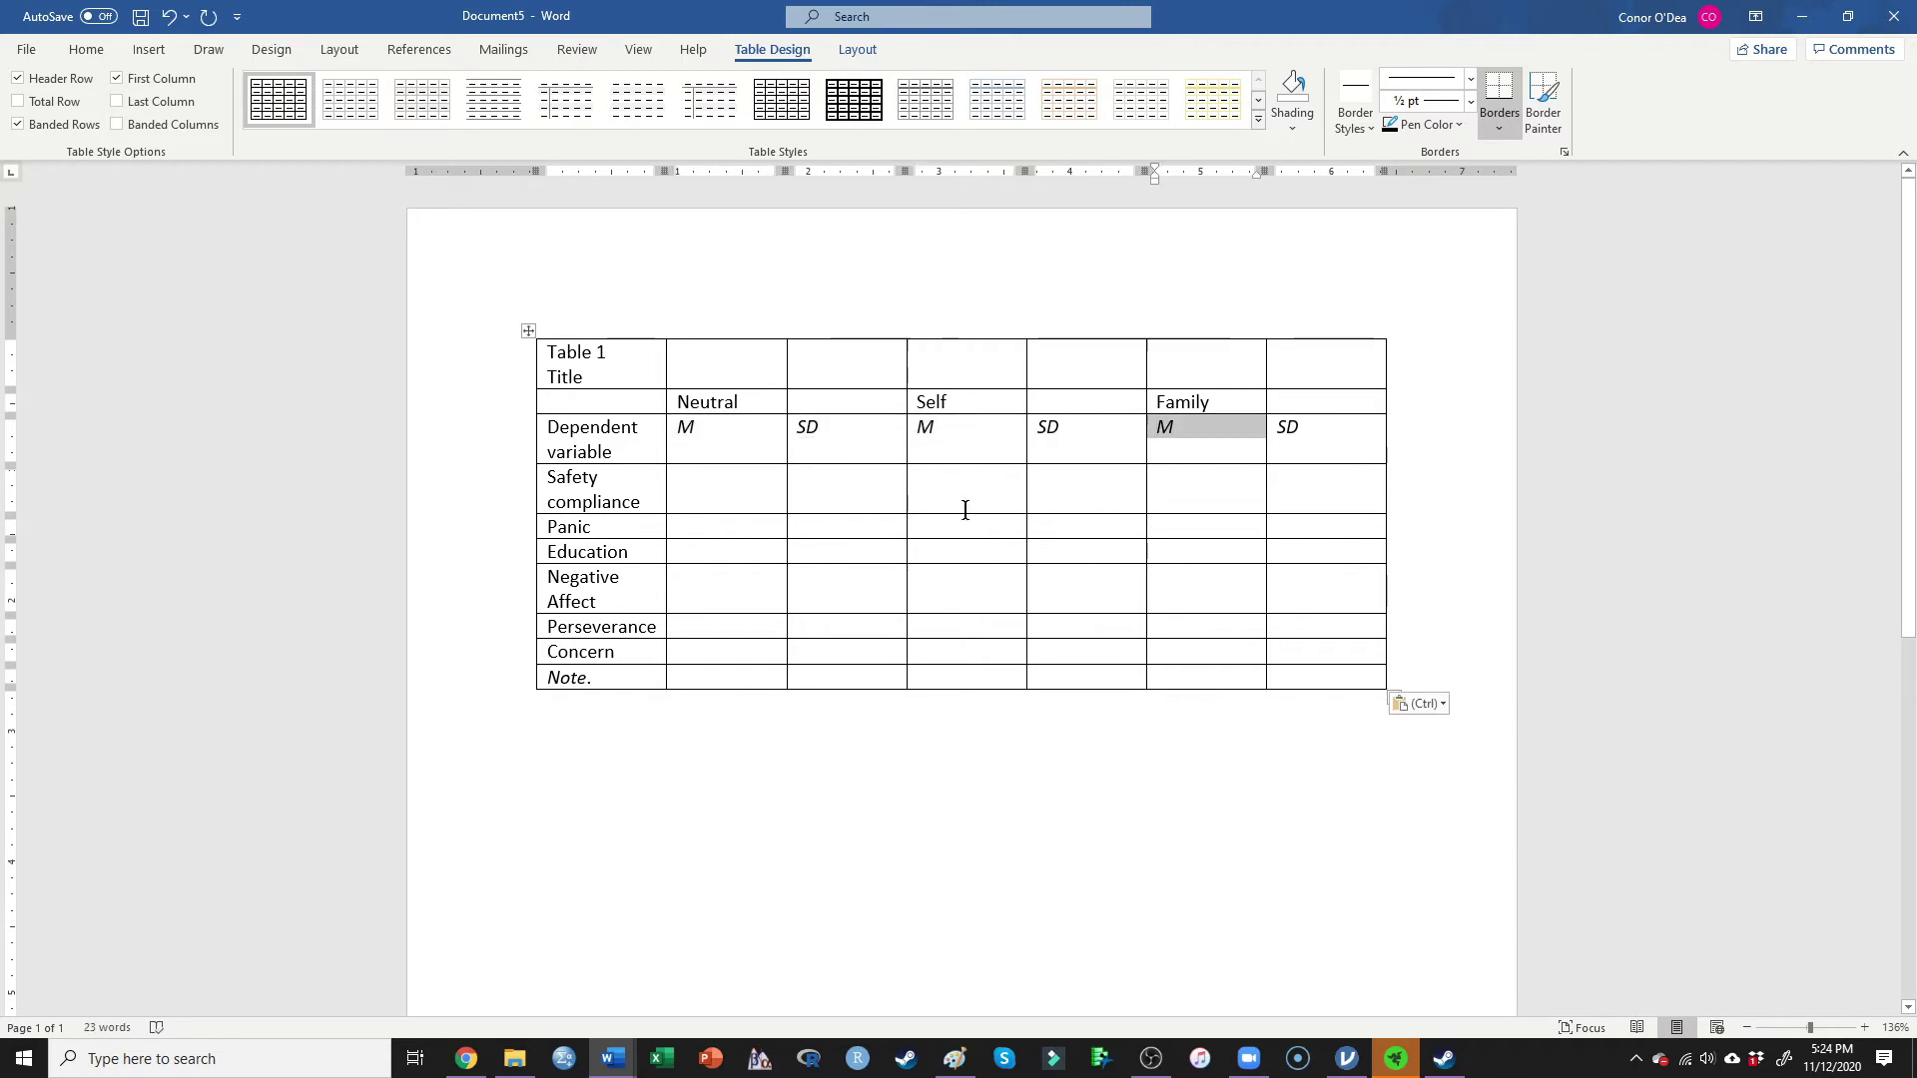
left_click(704, 482)
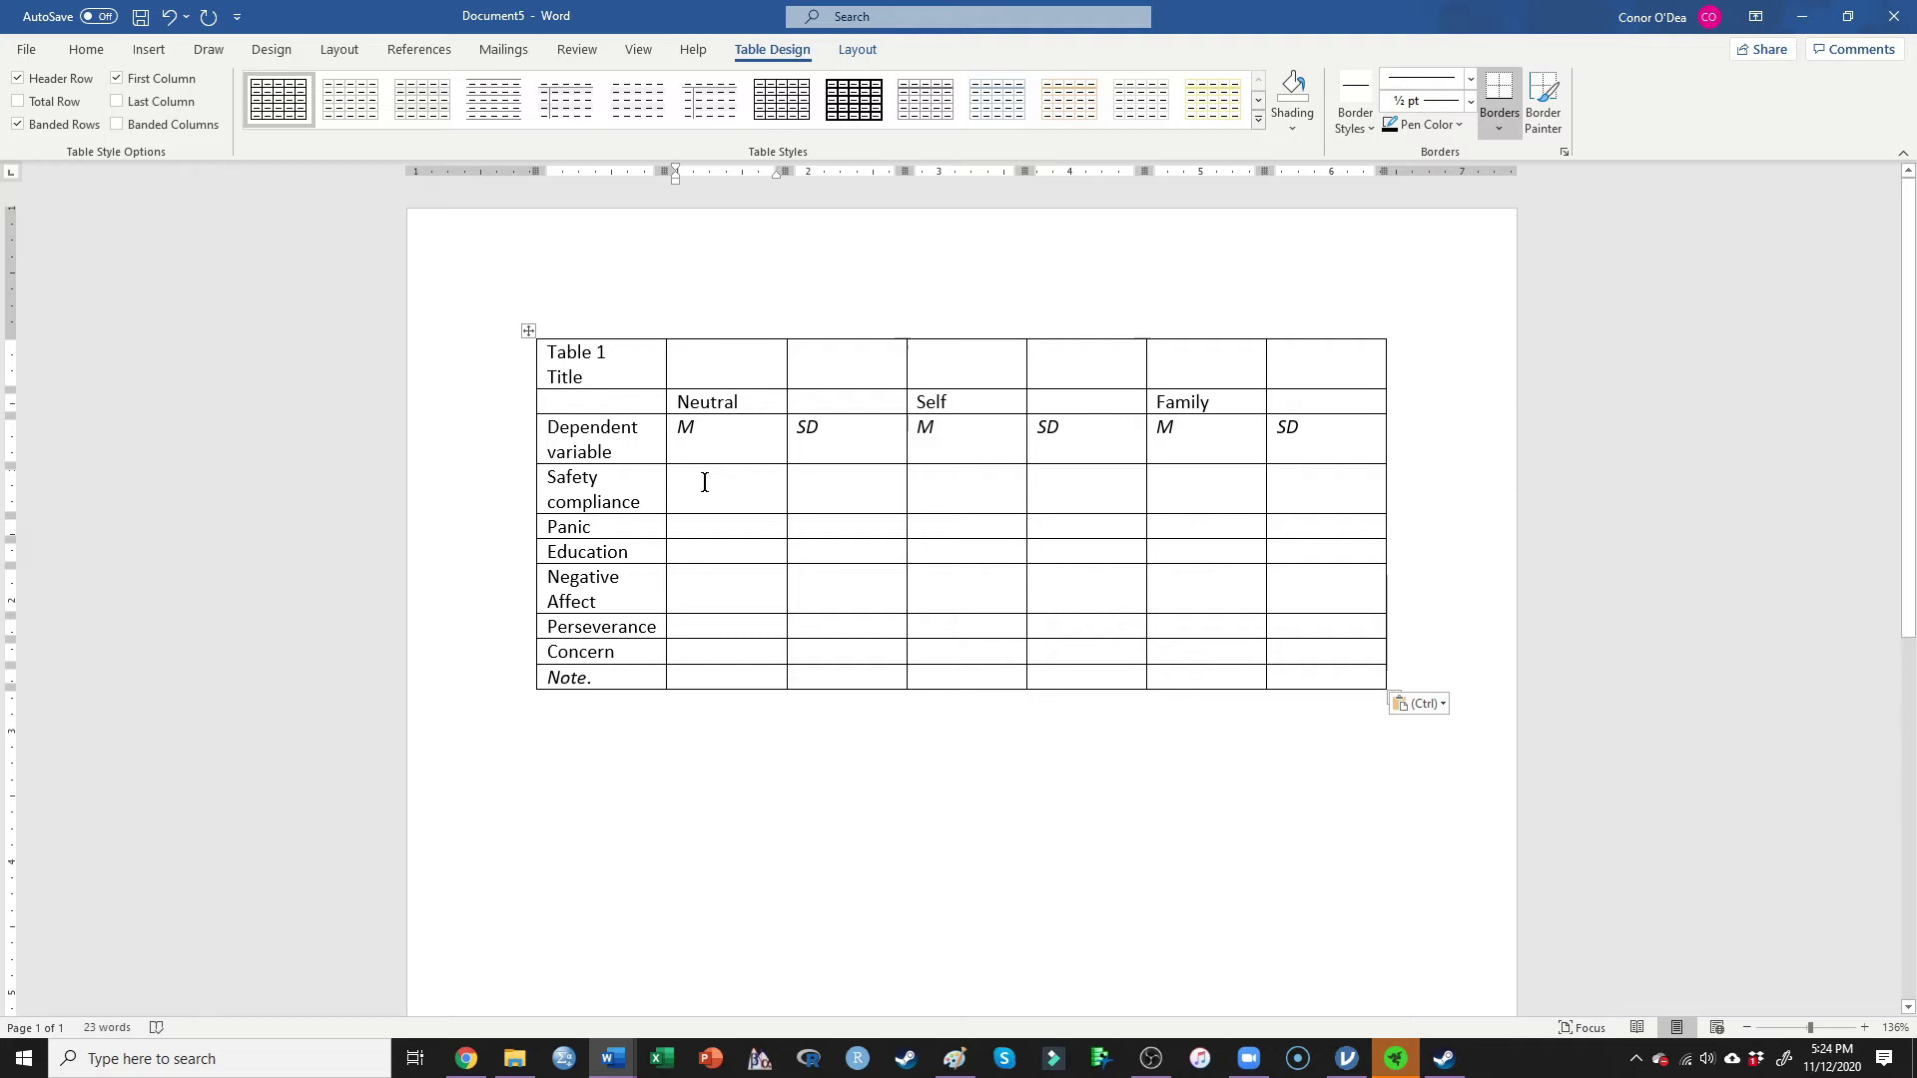
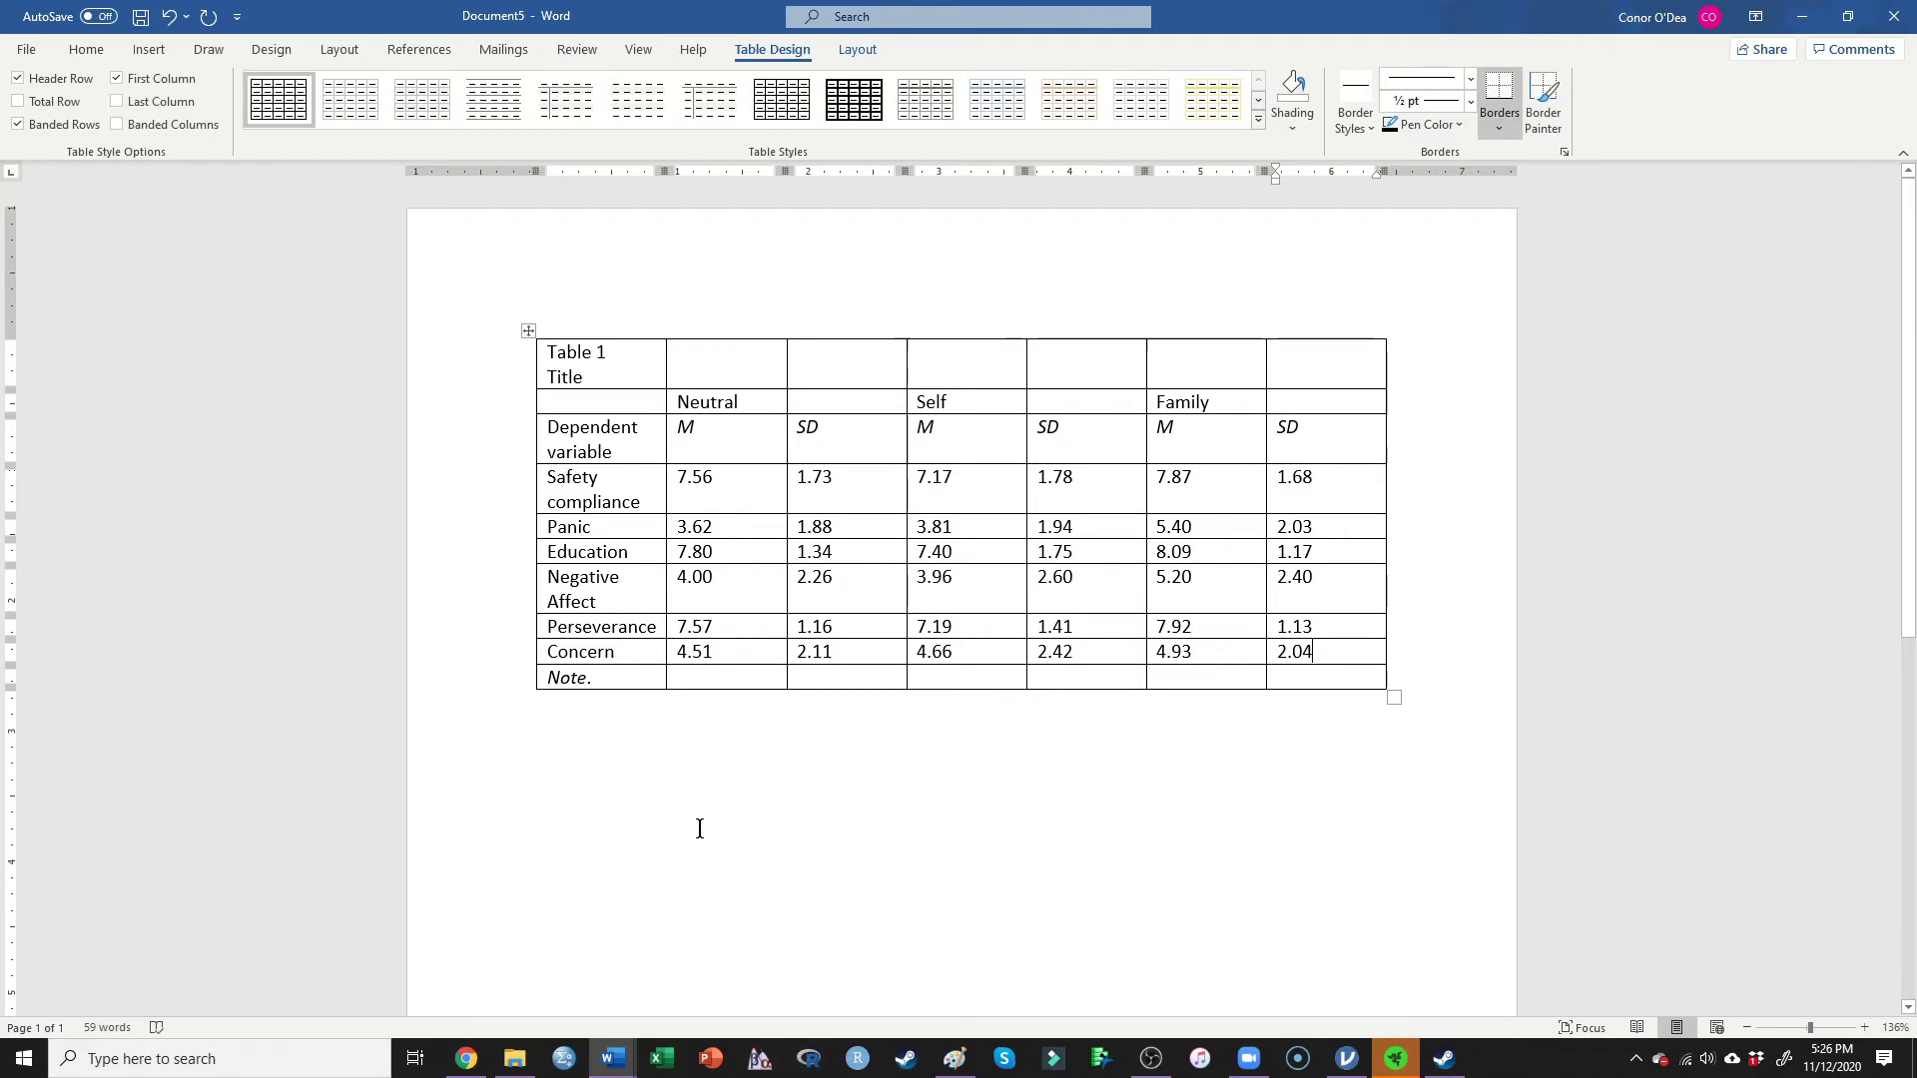
- Complete the table note with "Means in a row not sharing subscripts are significantly different from one another."
left_click(640, 686)
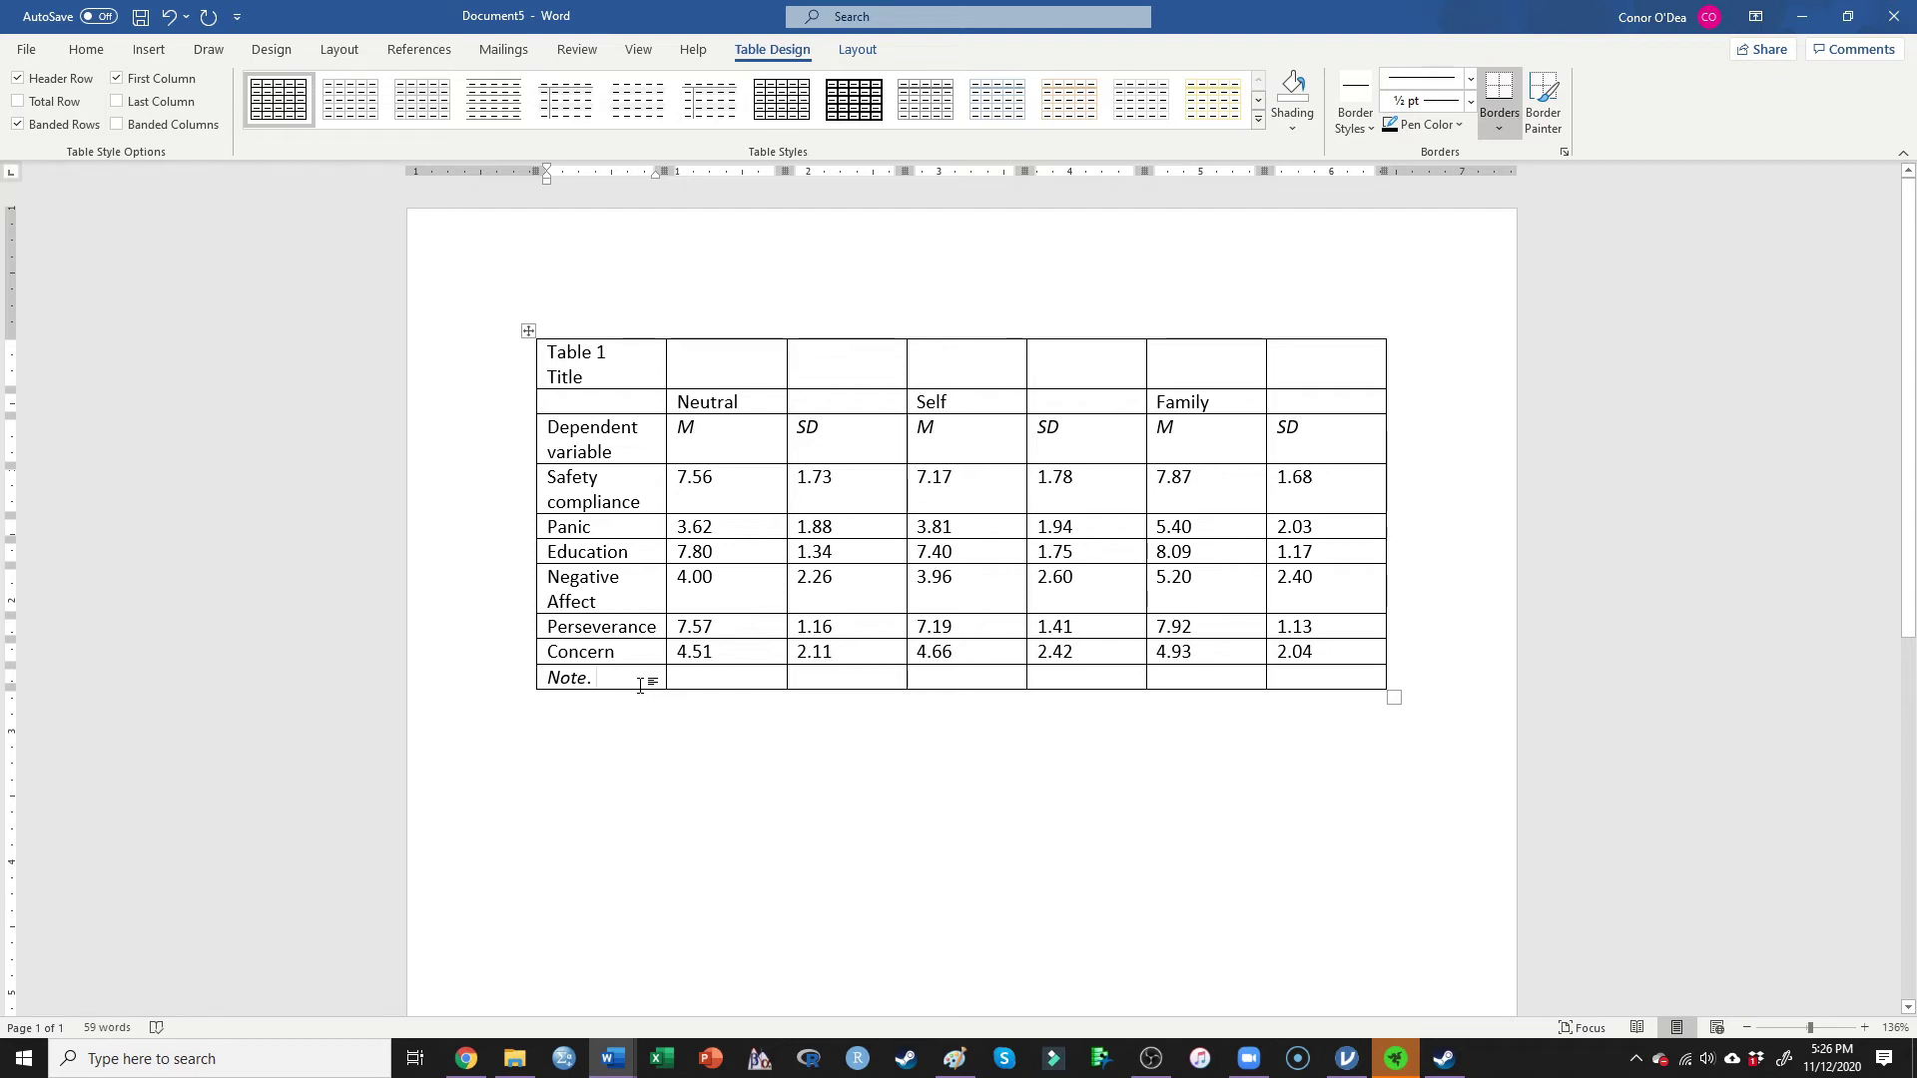
type("Means in a row ")
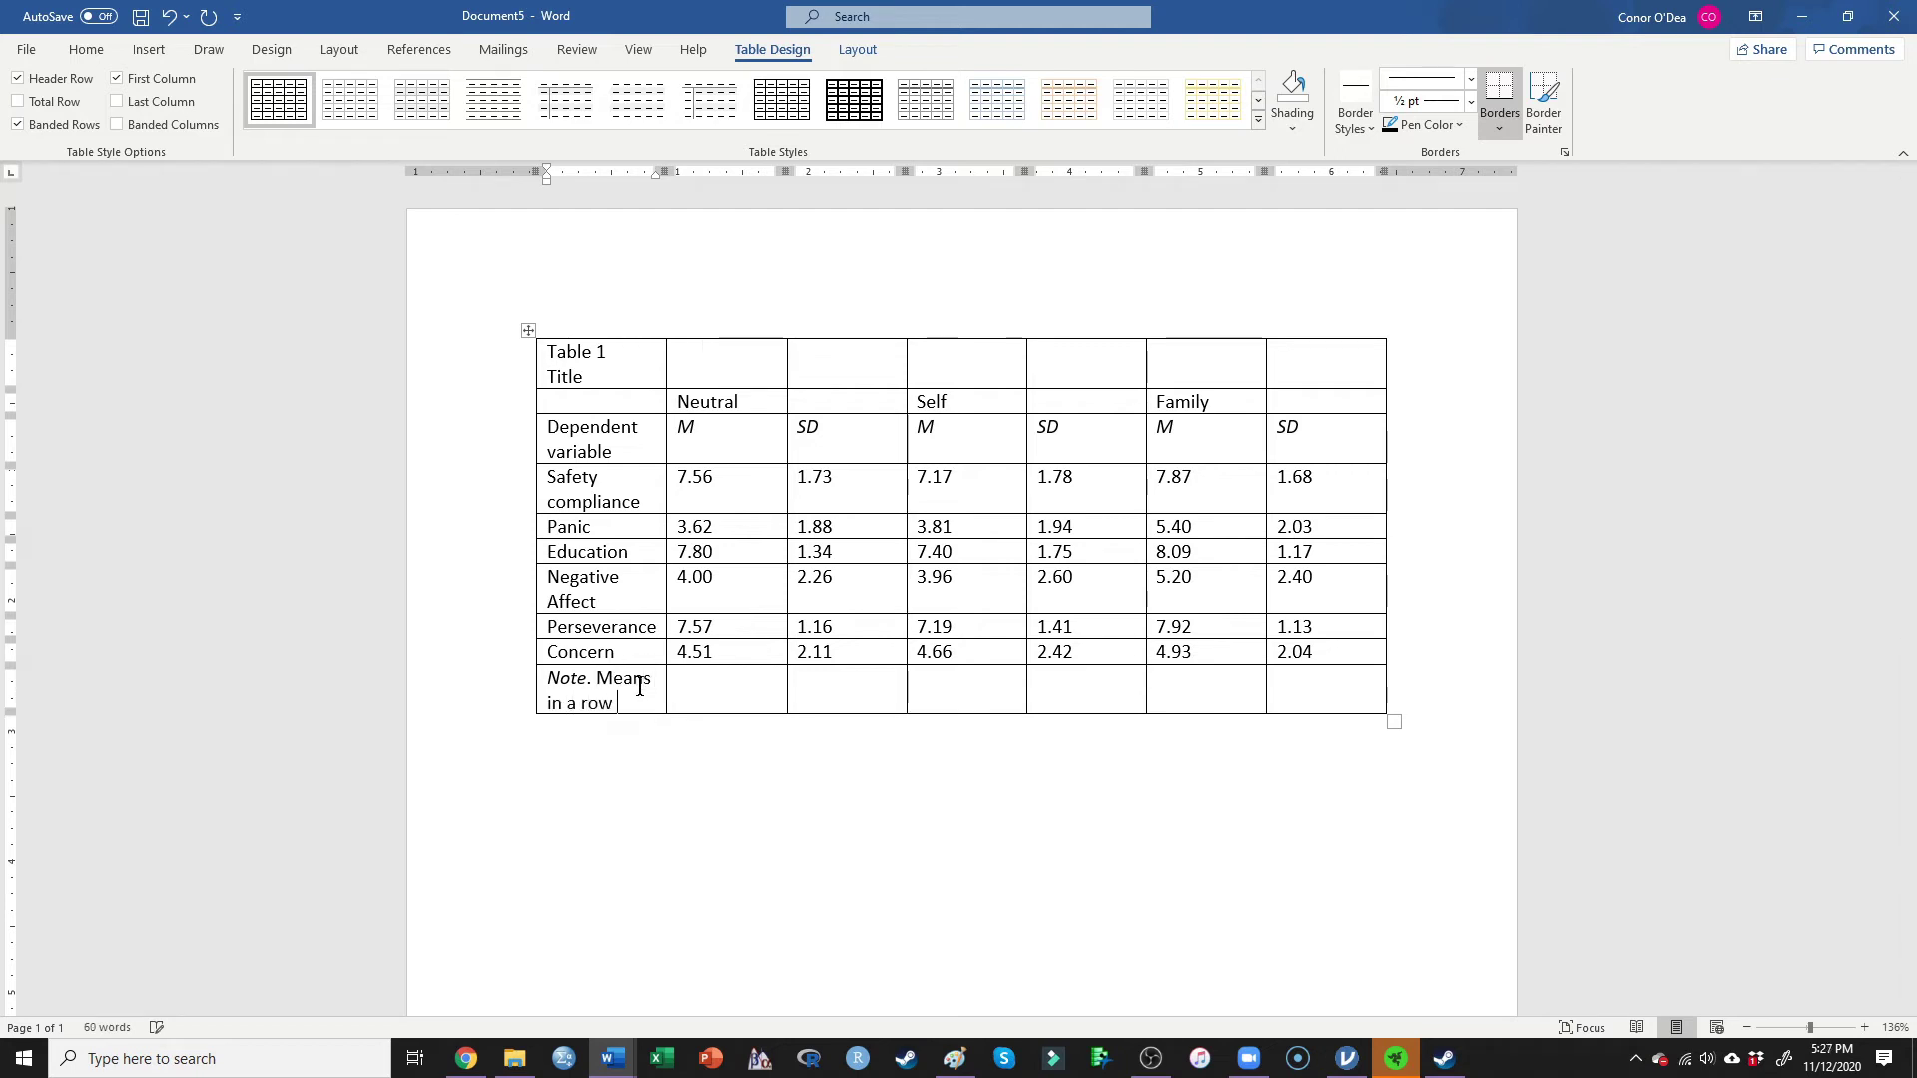
type("not sharing su")
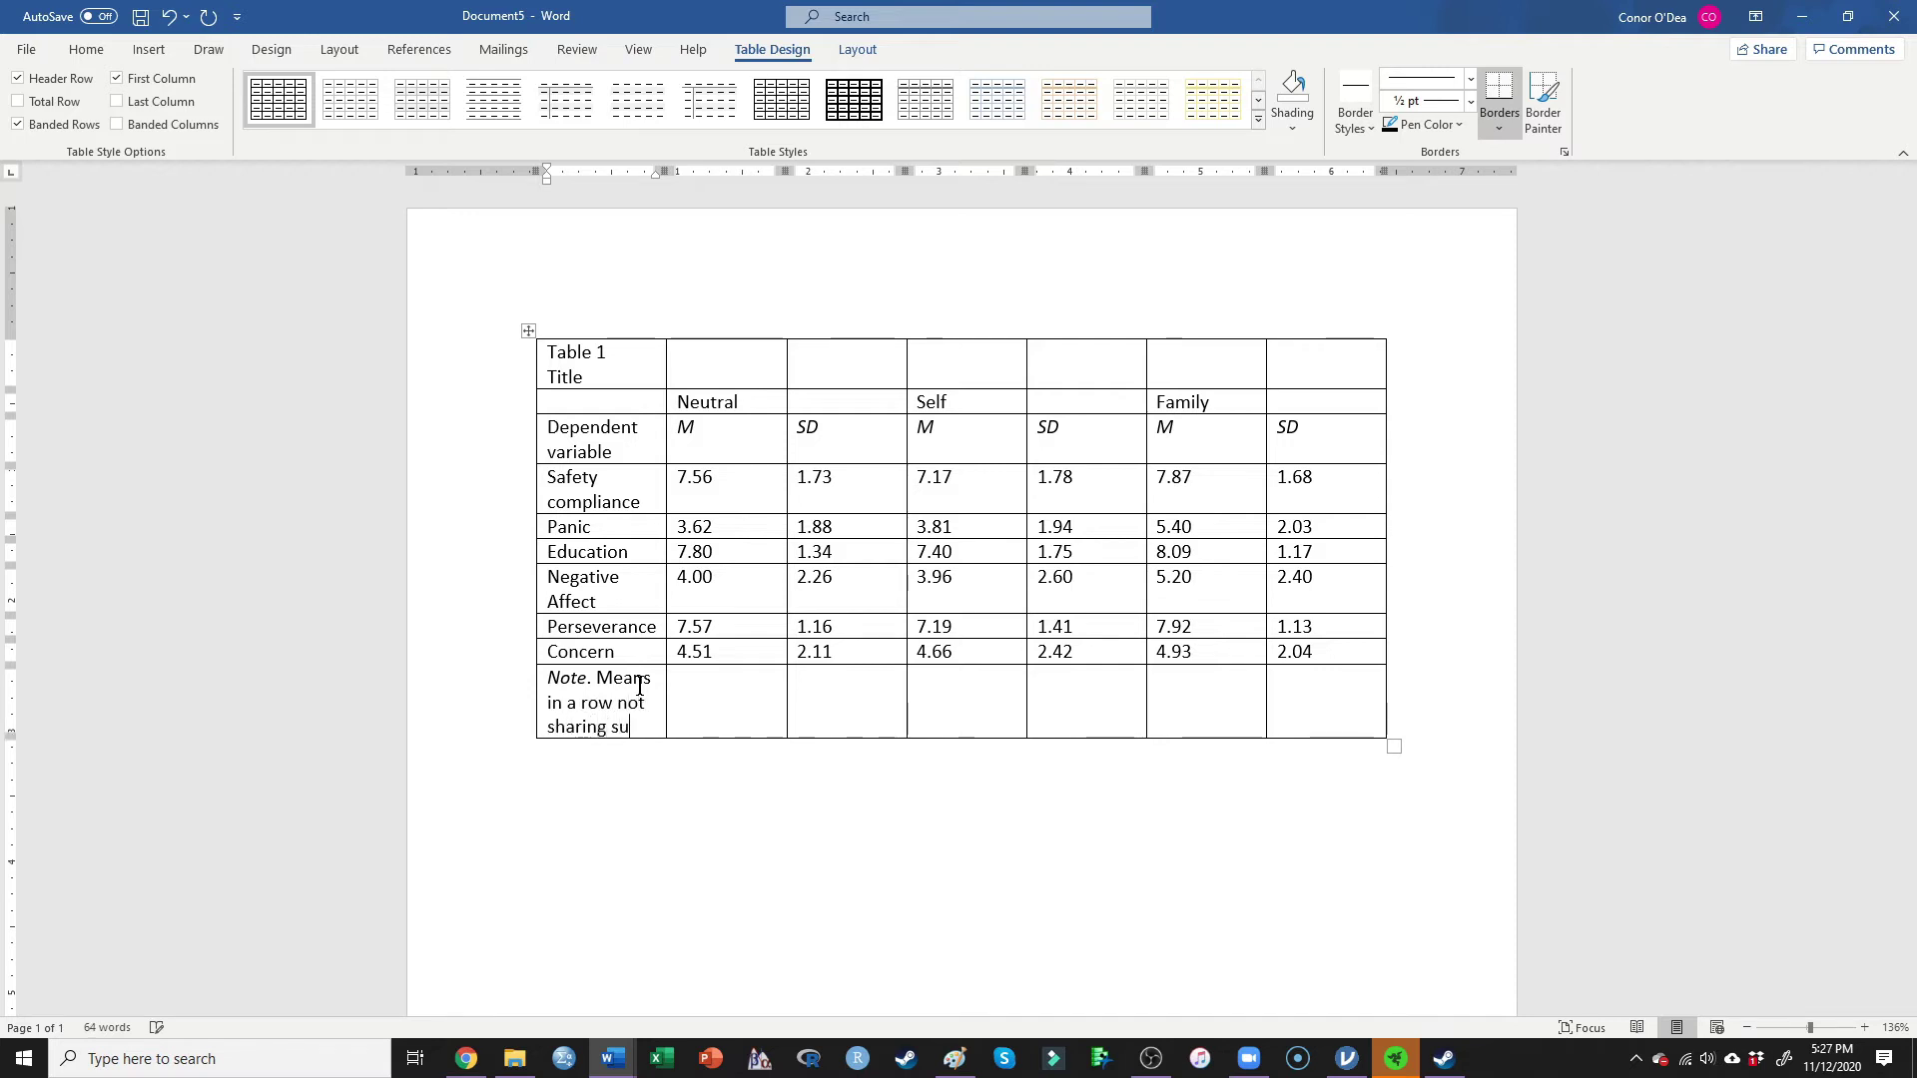
type("bscripts are ")
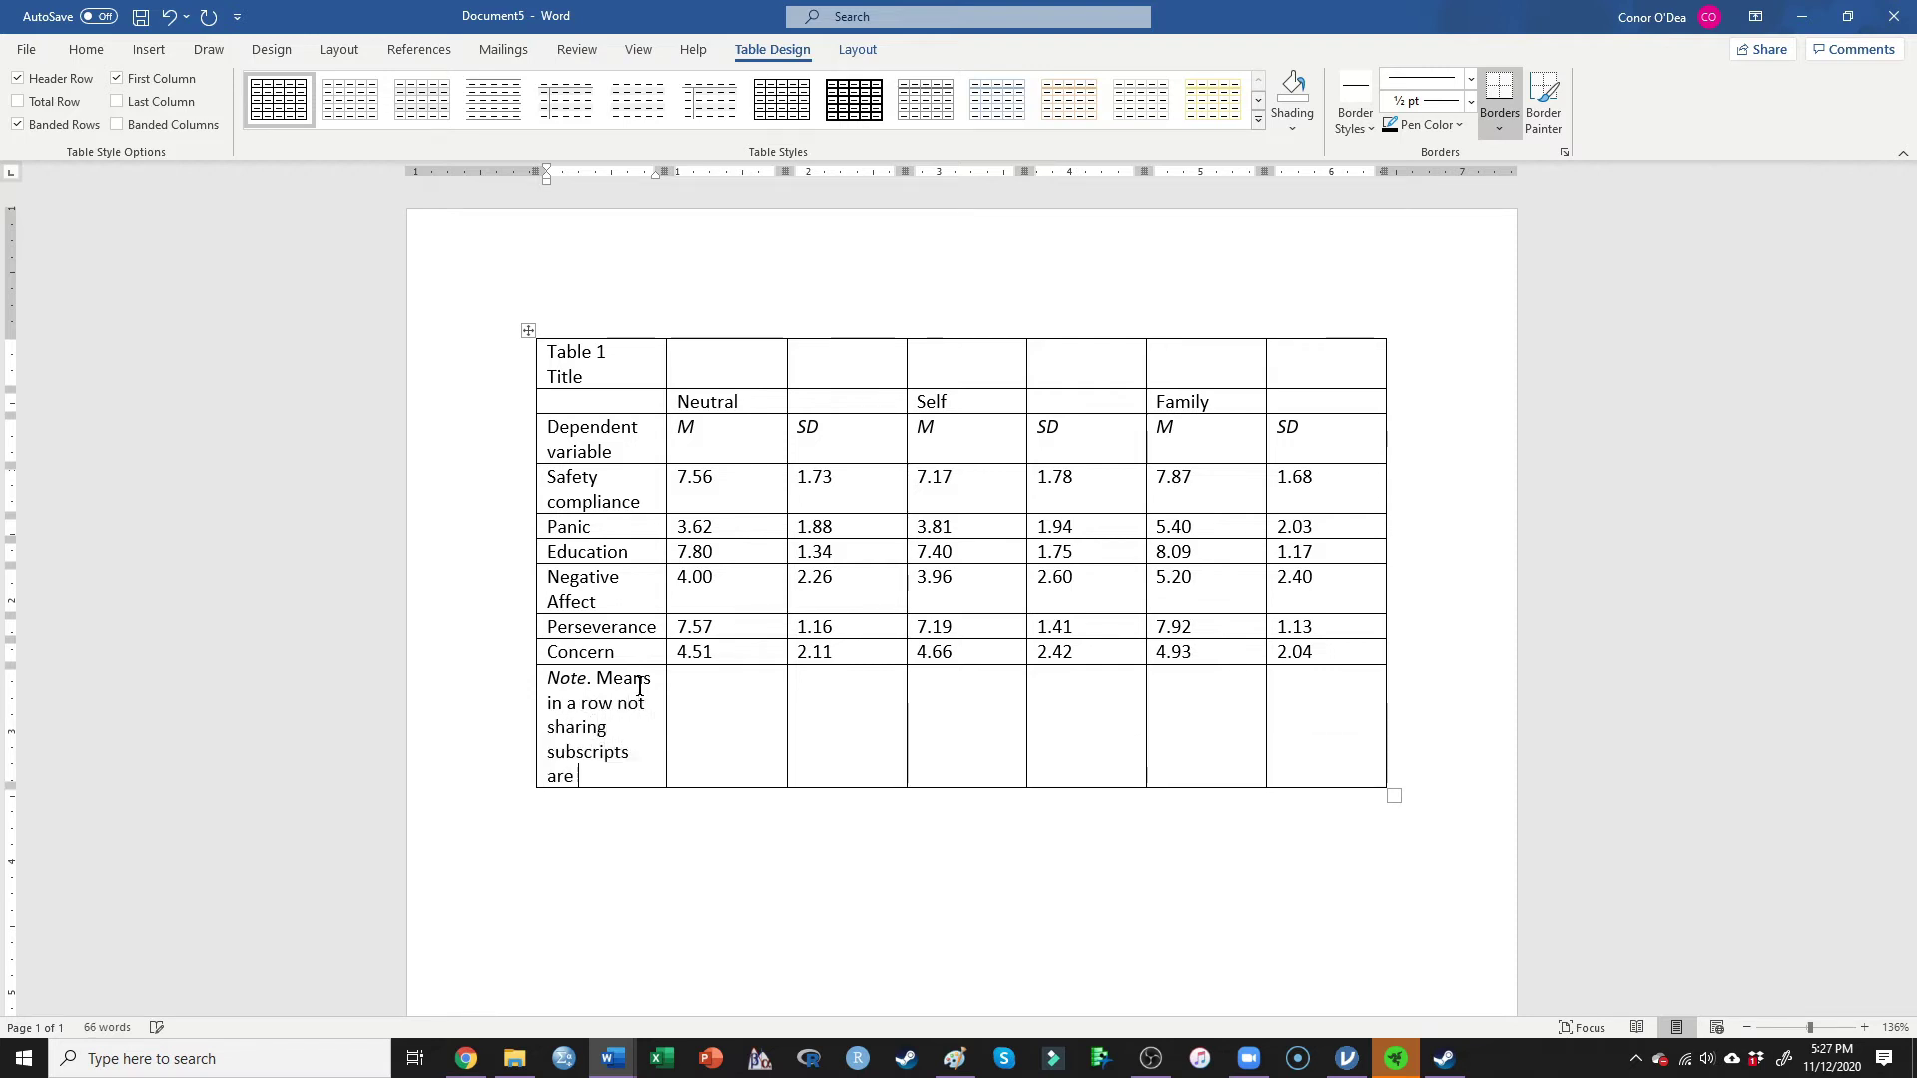
type("significantly diff")
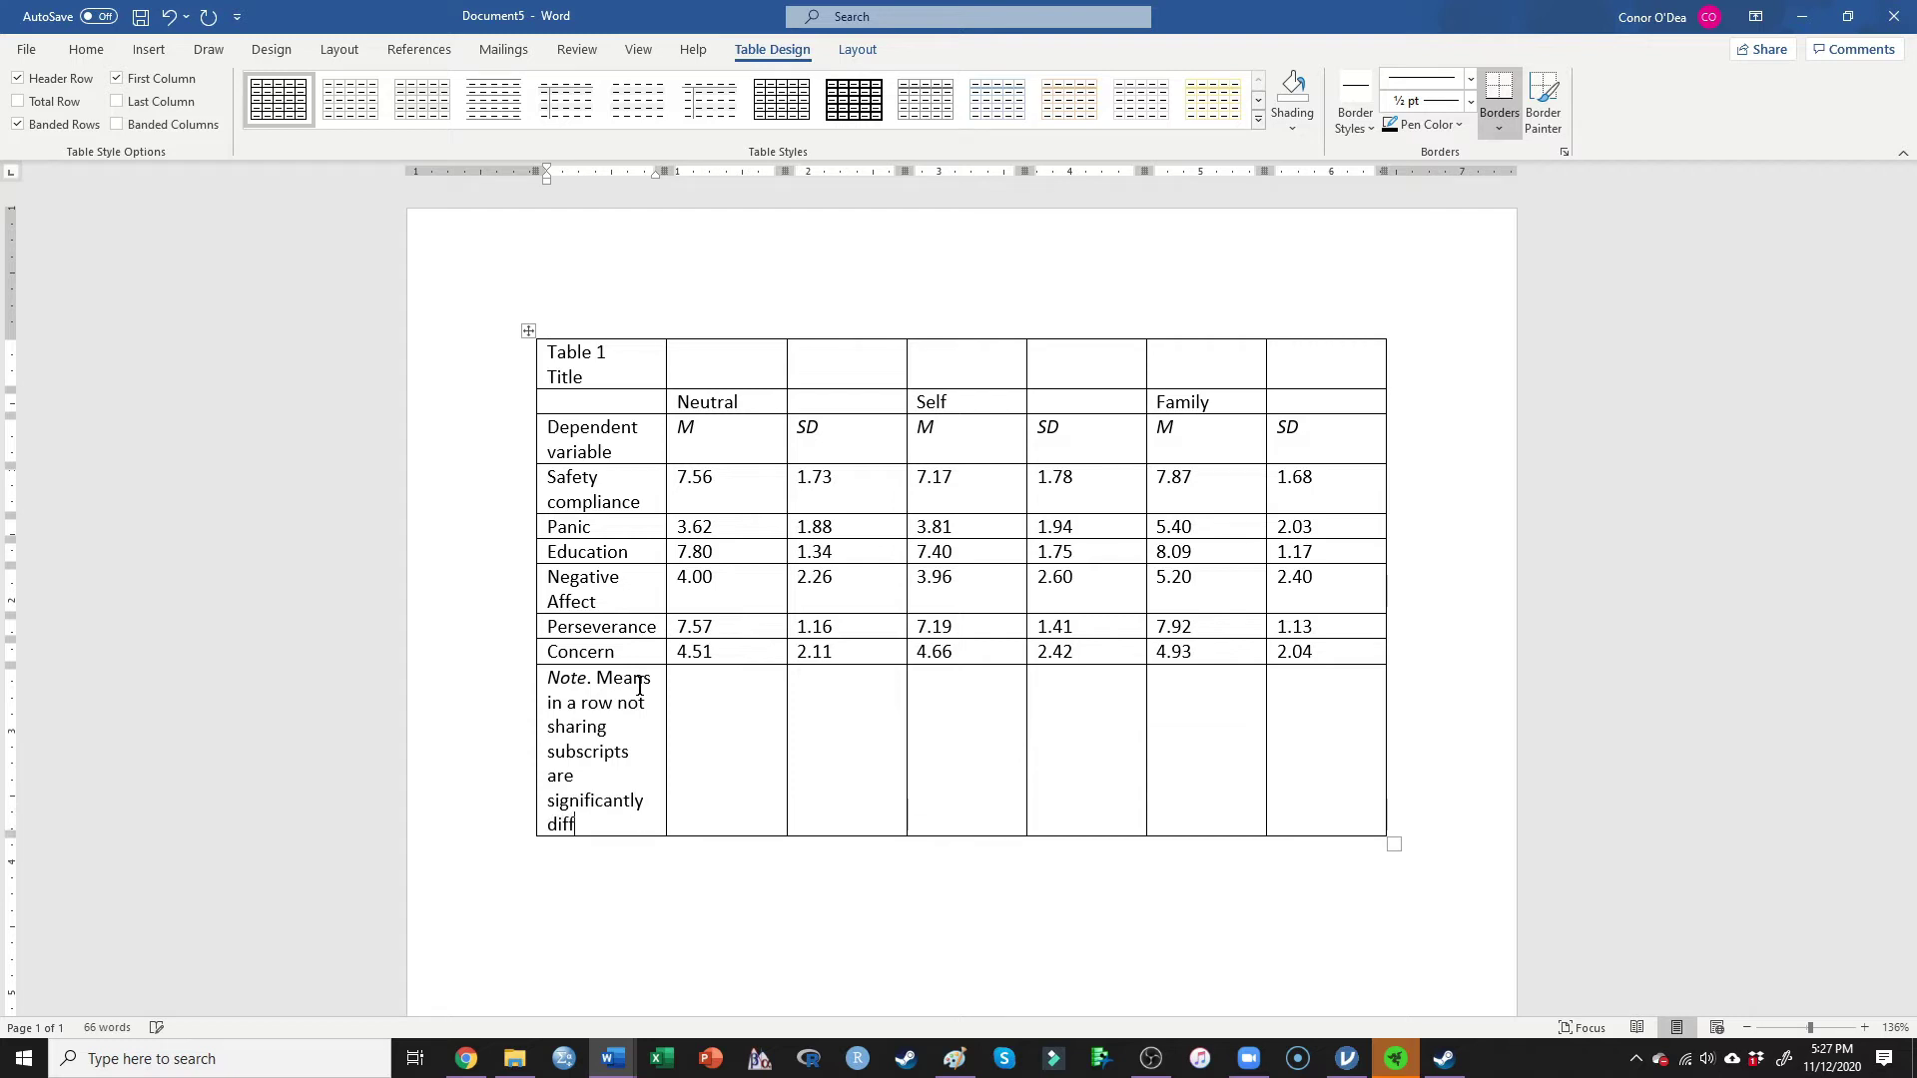
type("erent from one an")
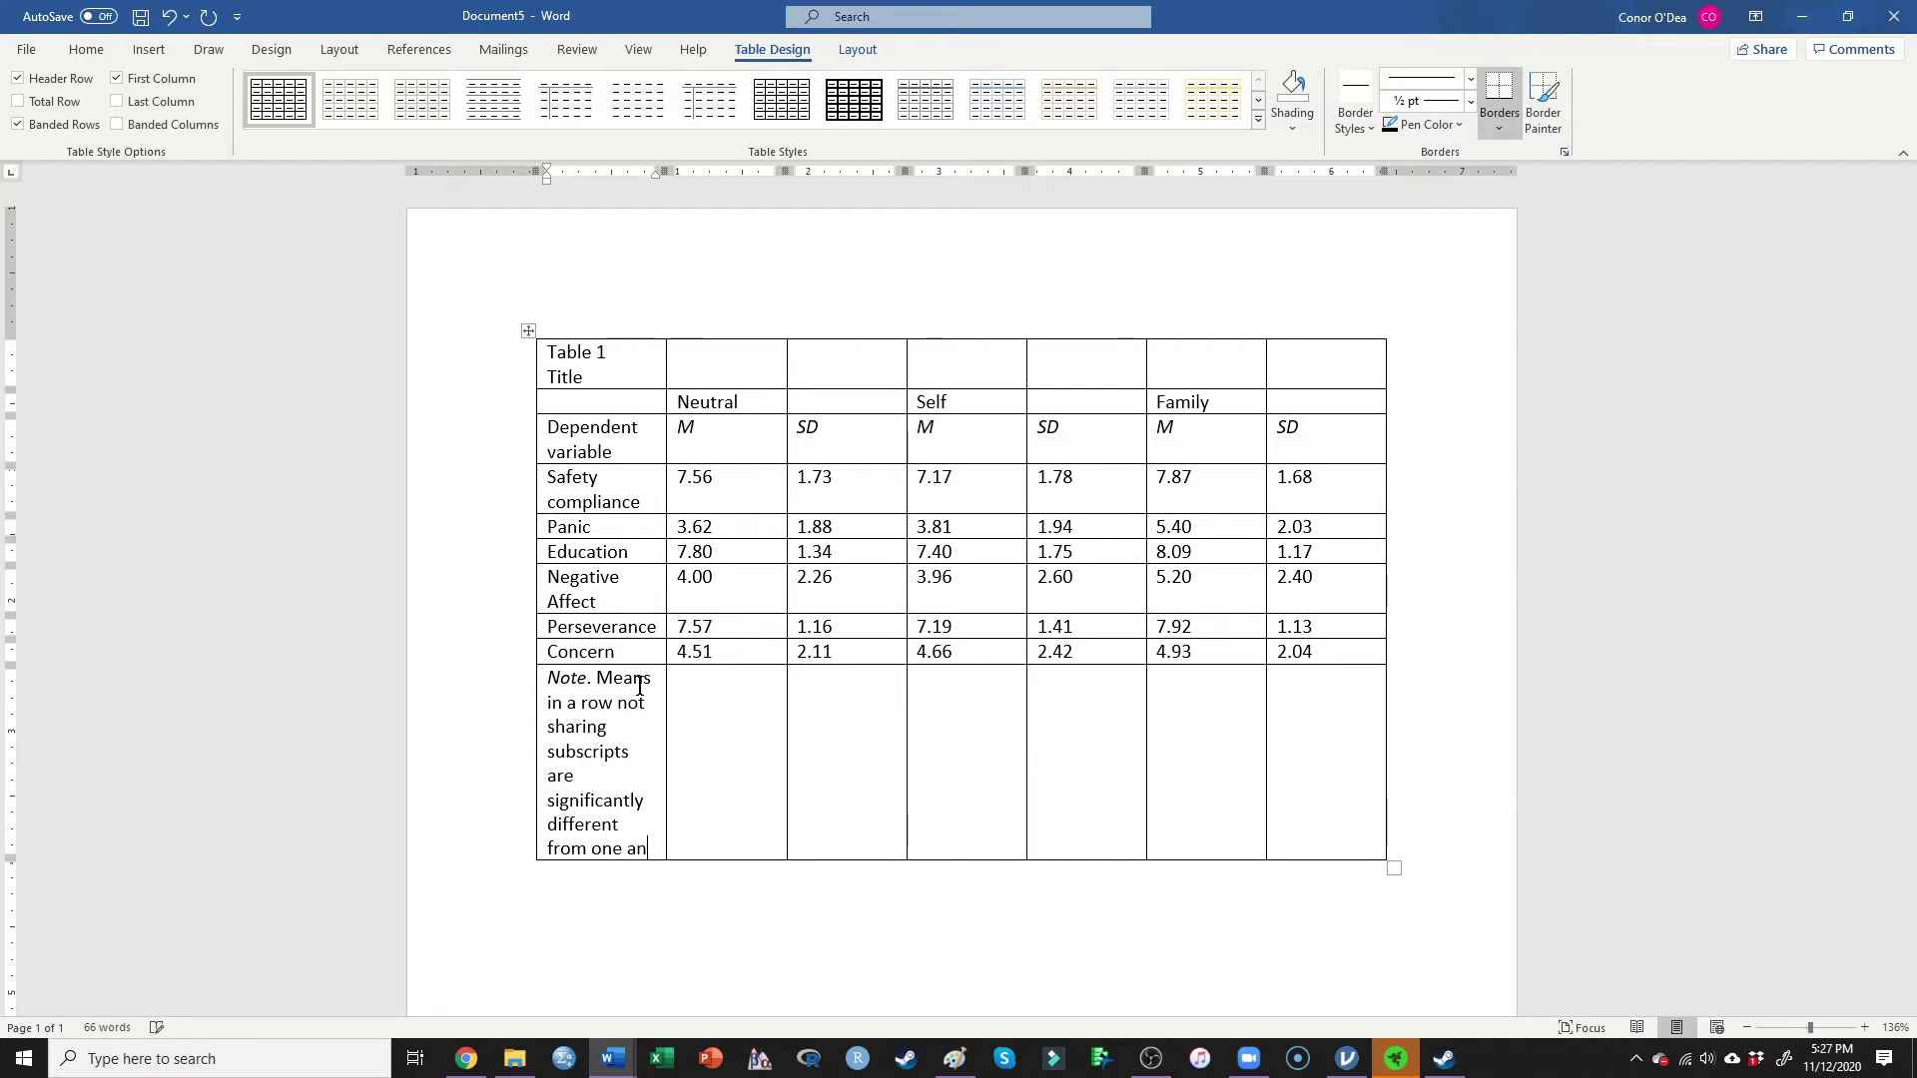
type("other.")
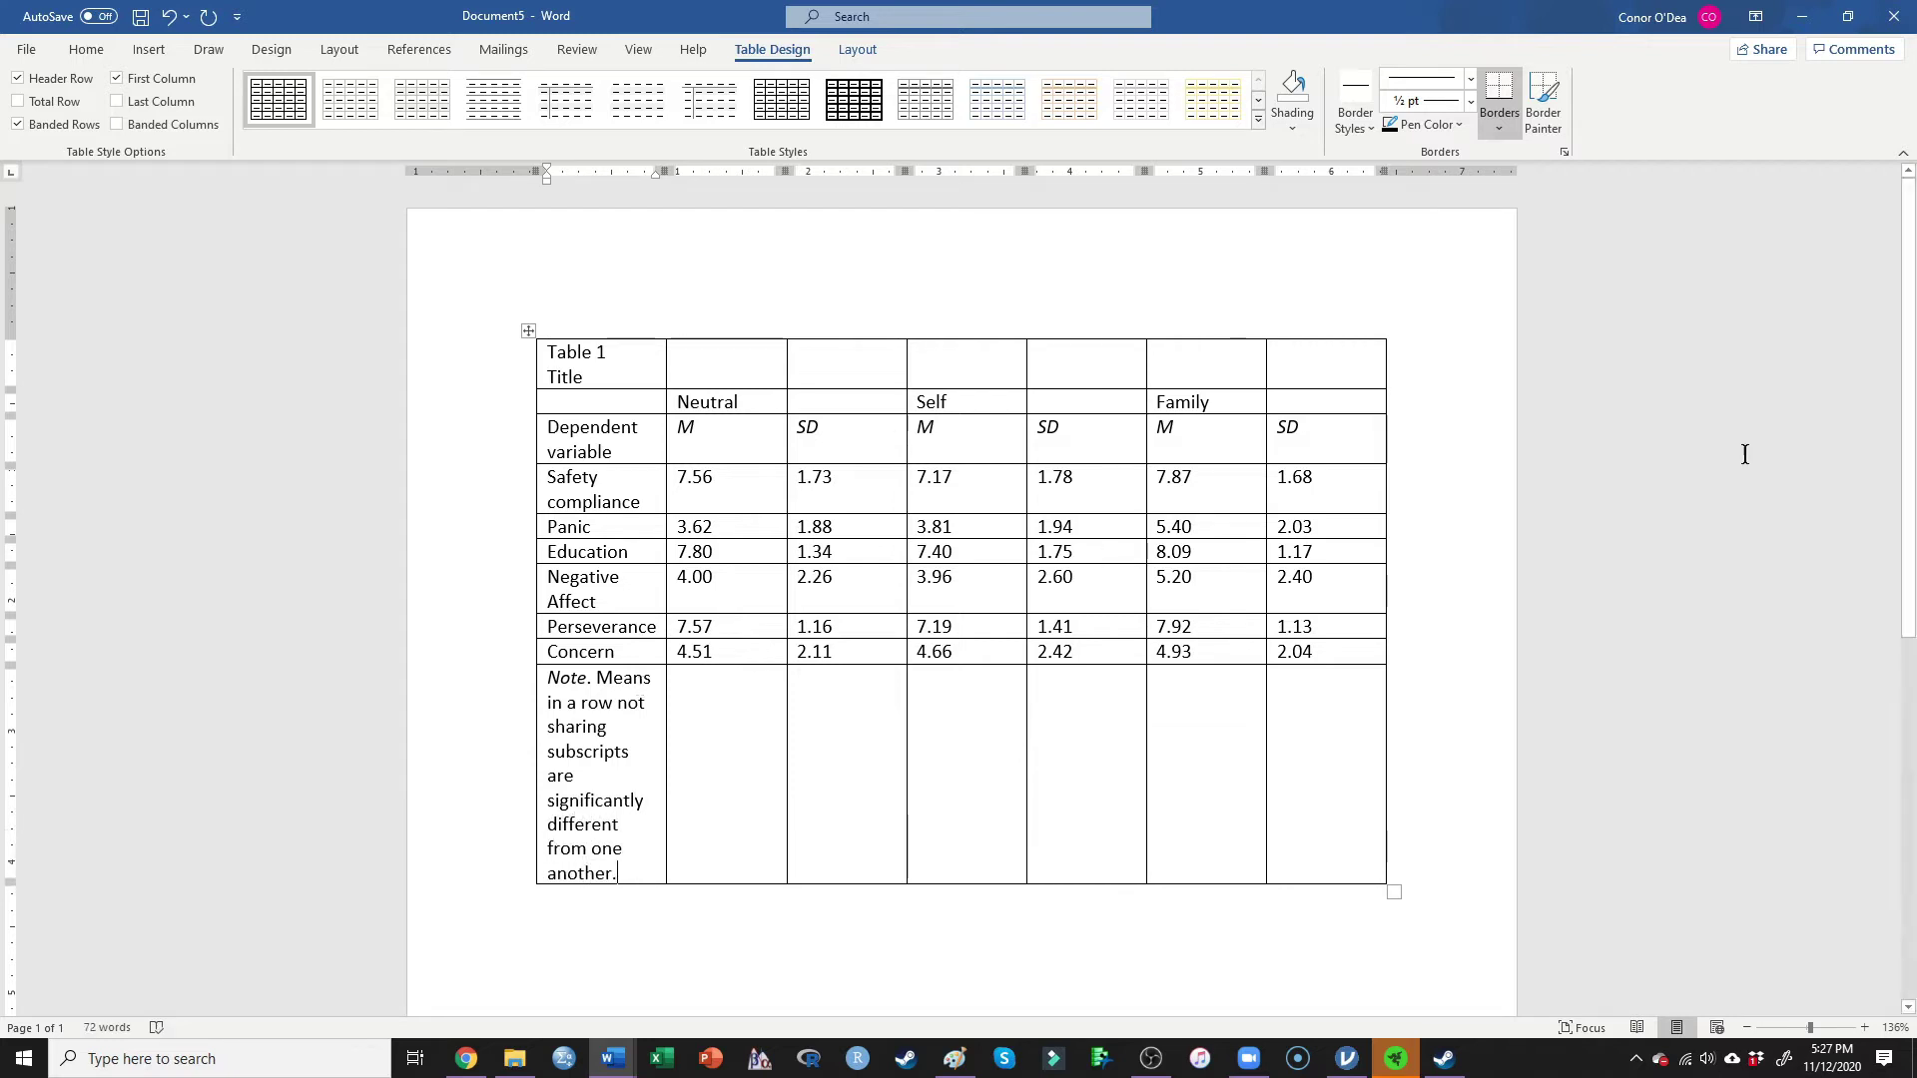
- Check the Tukey post hoc test for SafetyCompliance in jamovi and add subscript "a" to the Neutral and Self safety compliance means in Word
key("alt+Tab")
double_click(297, 10)
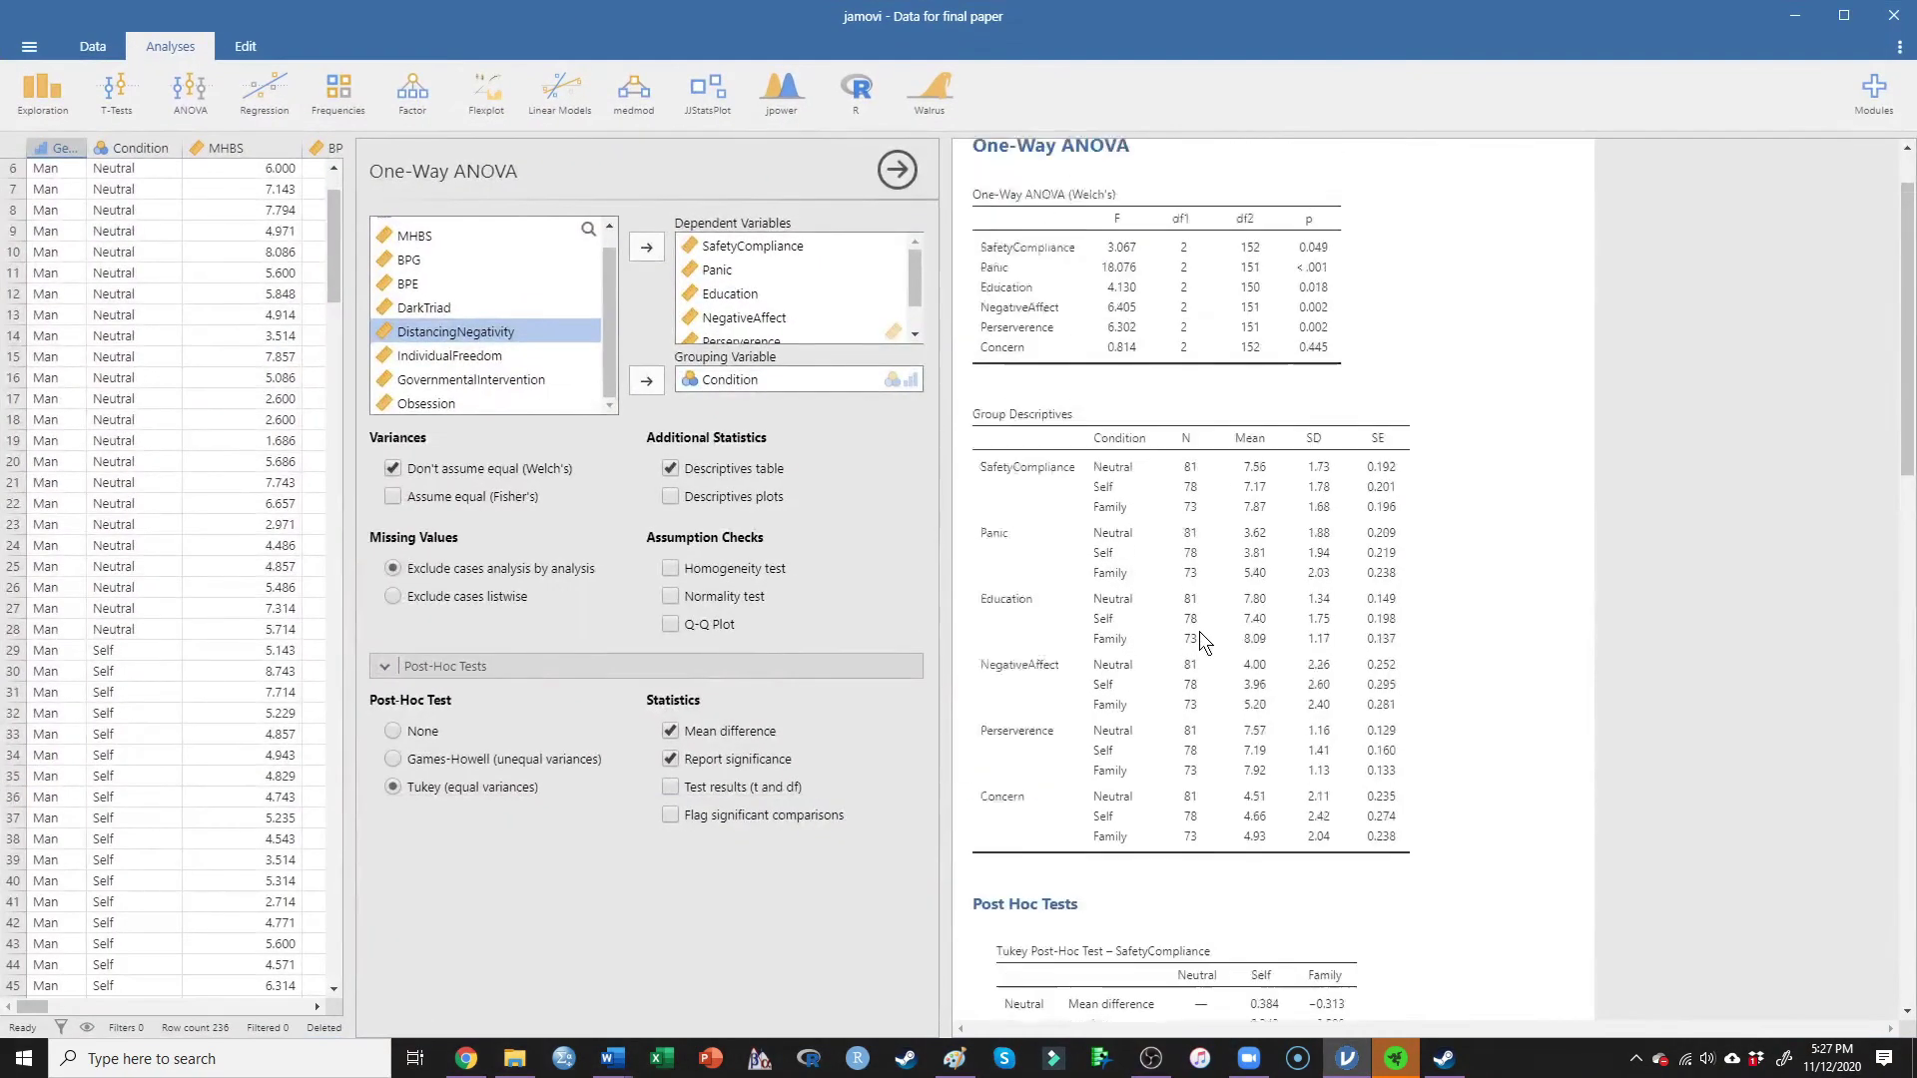
scroll(1206, 648, "down", 3)
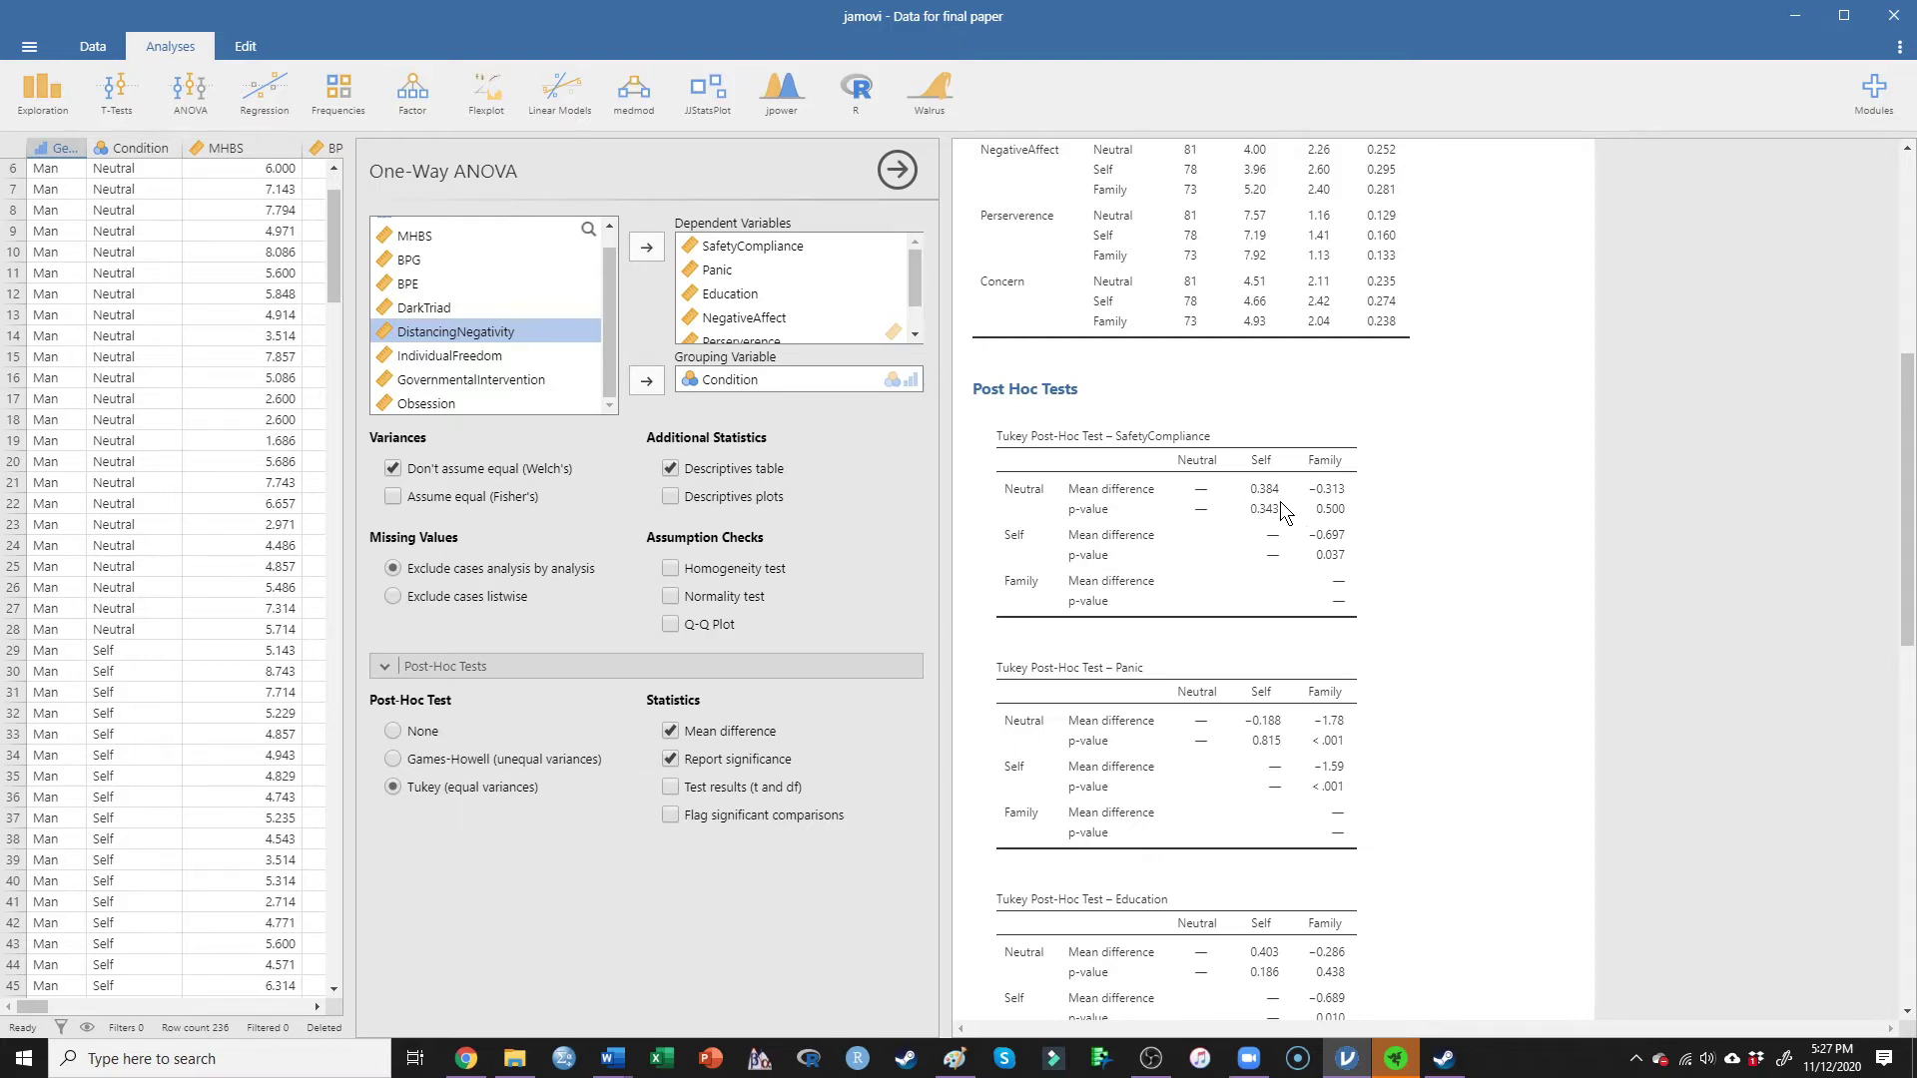
key("alt+Tab")
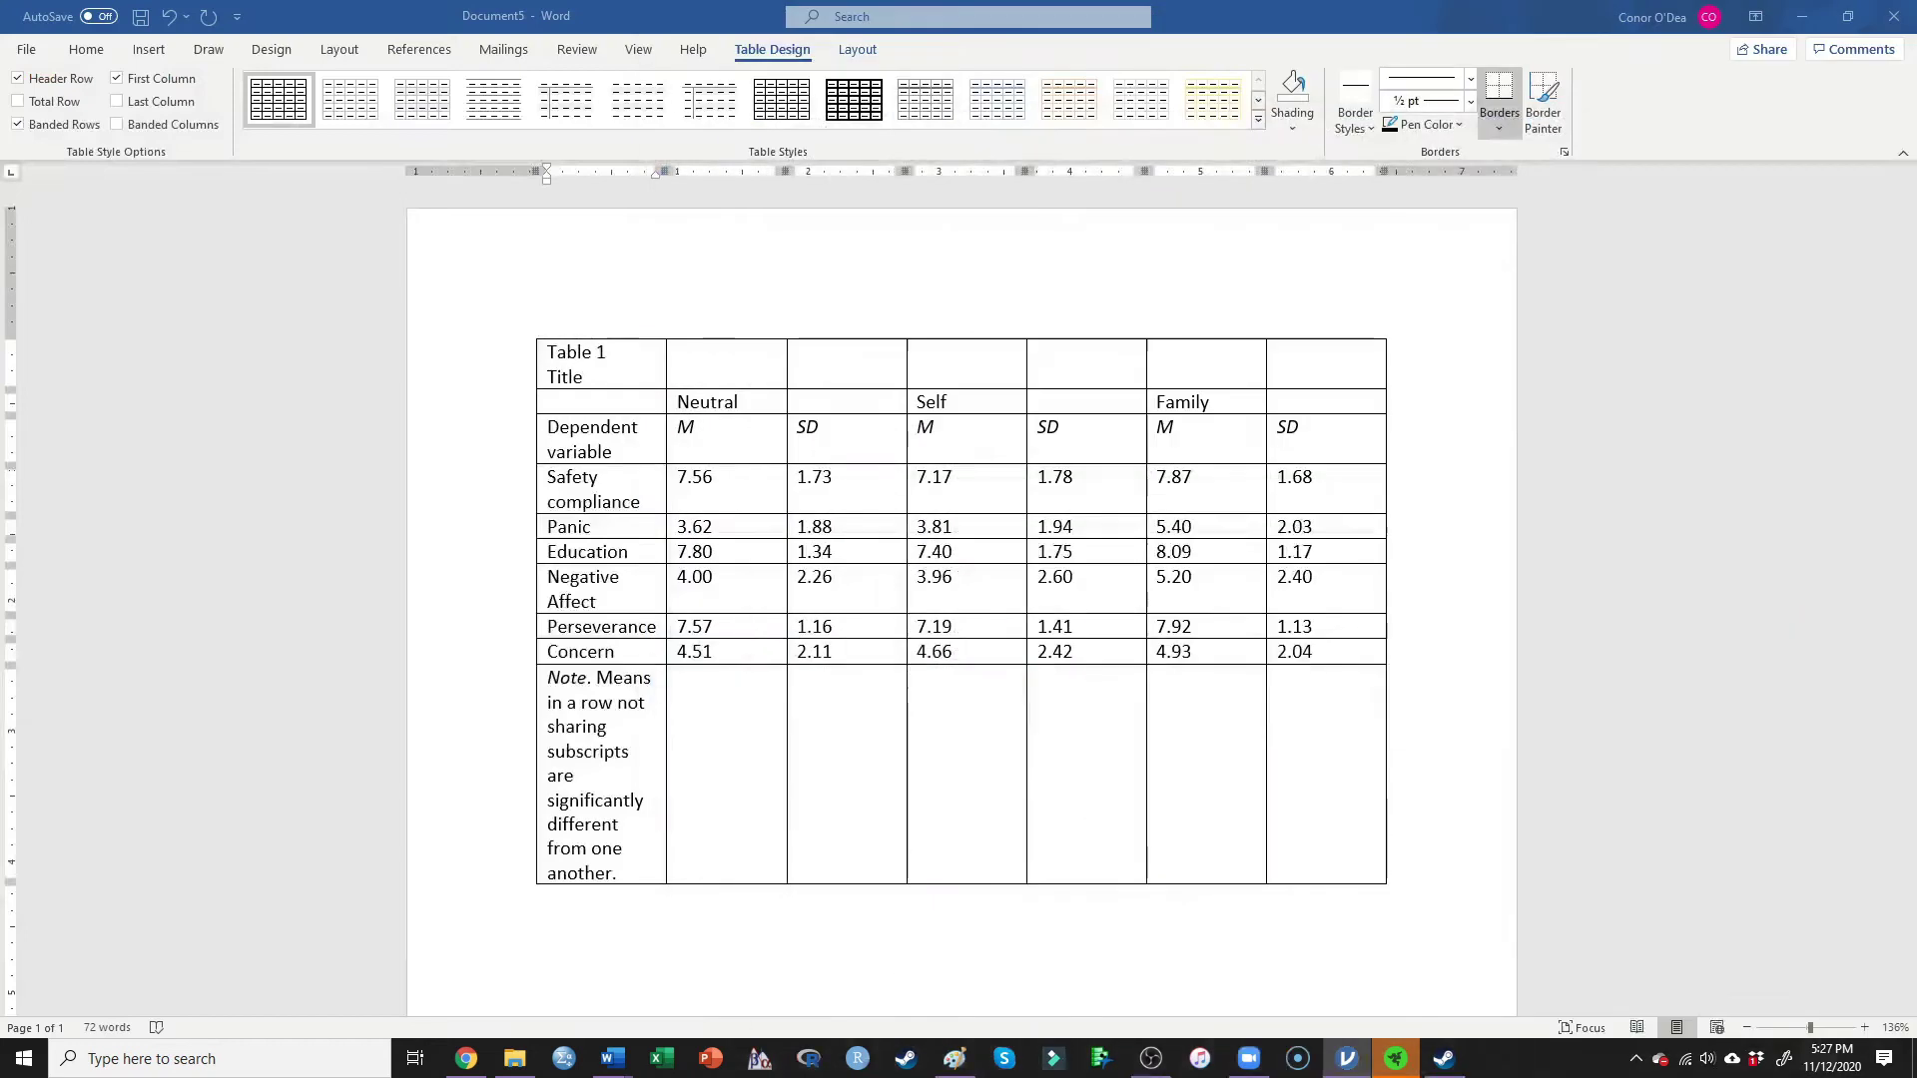
left_click(737, 477)
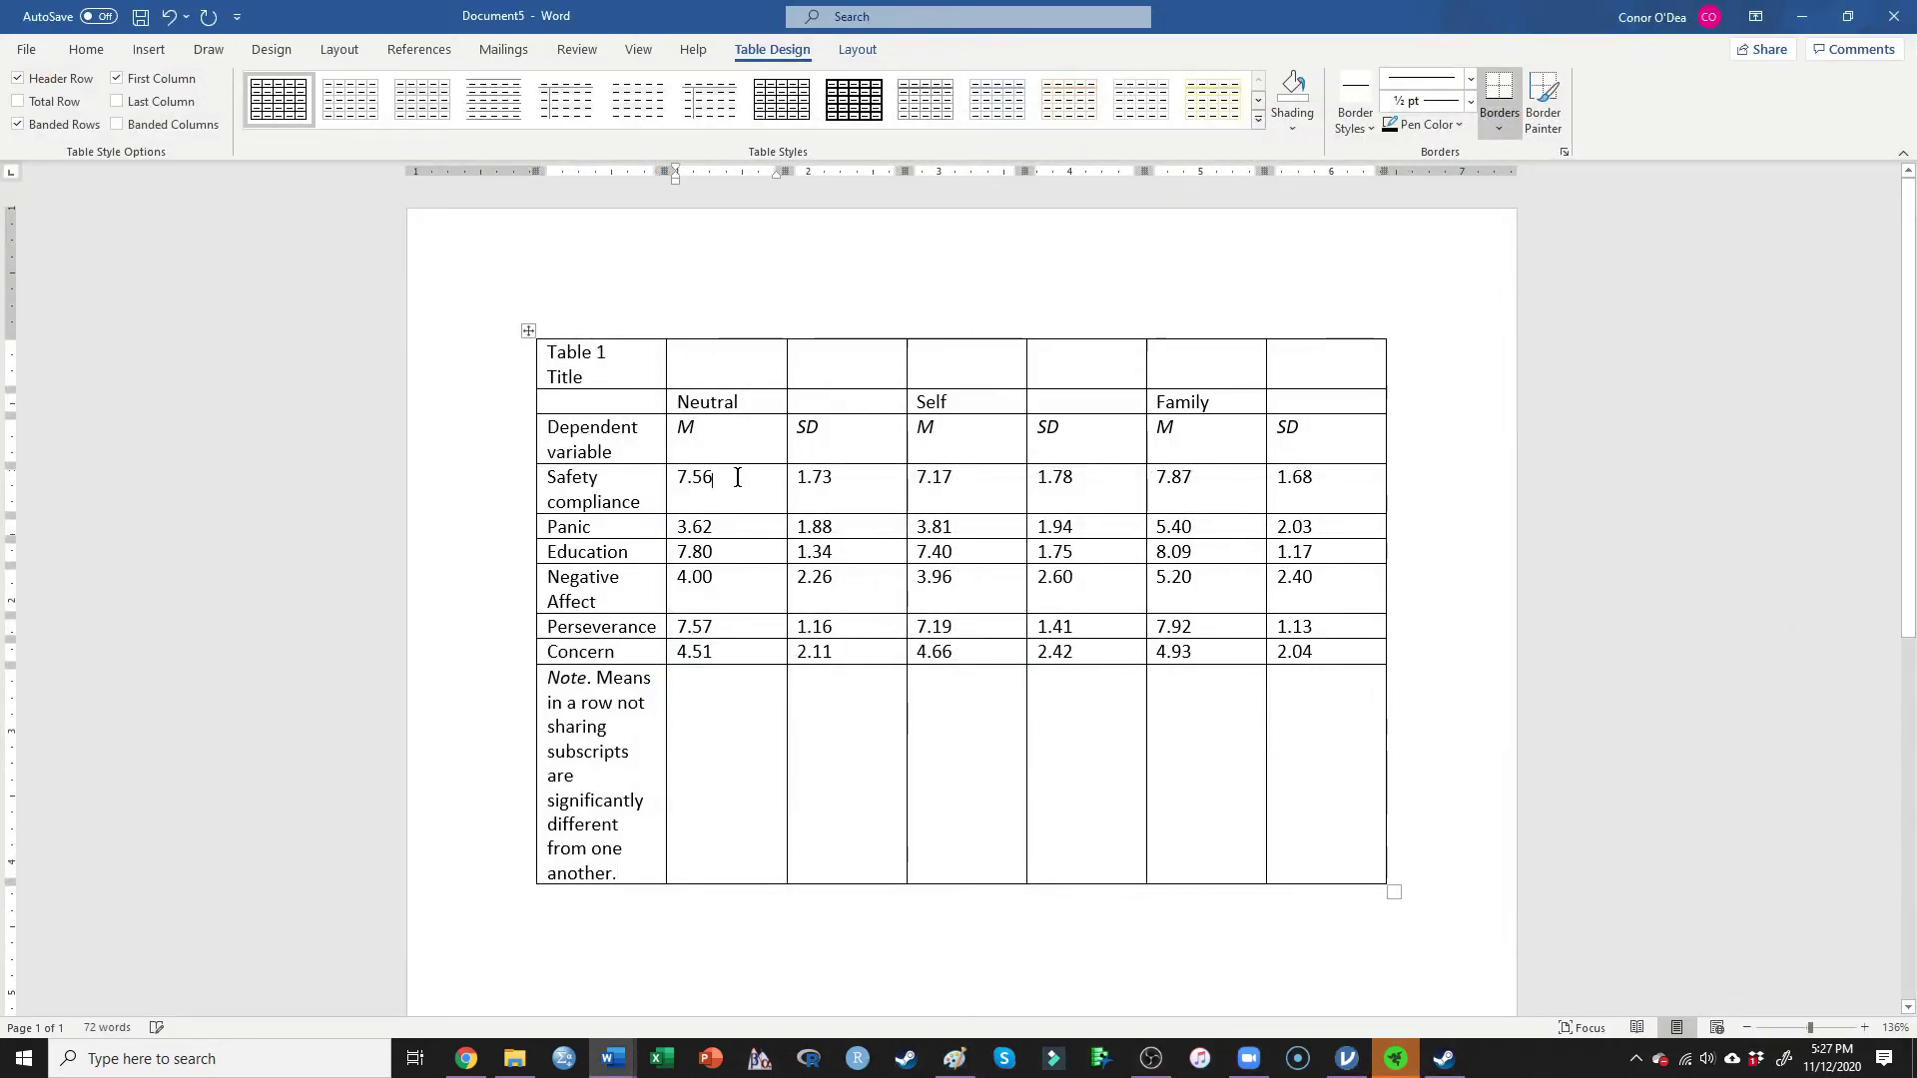
key("ctrl+equal")
type("a")
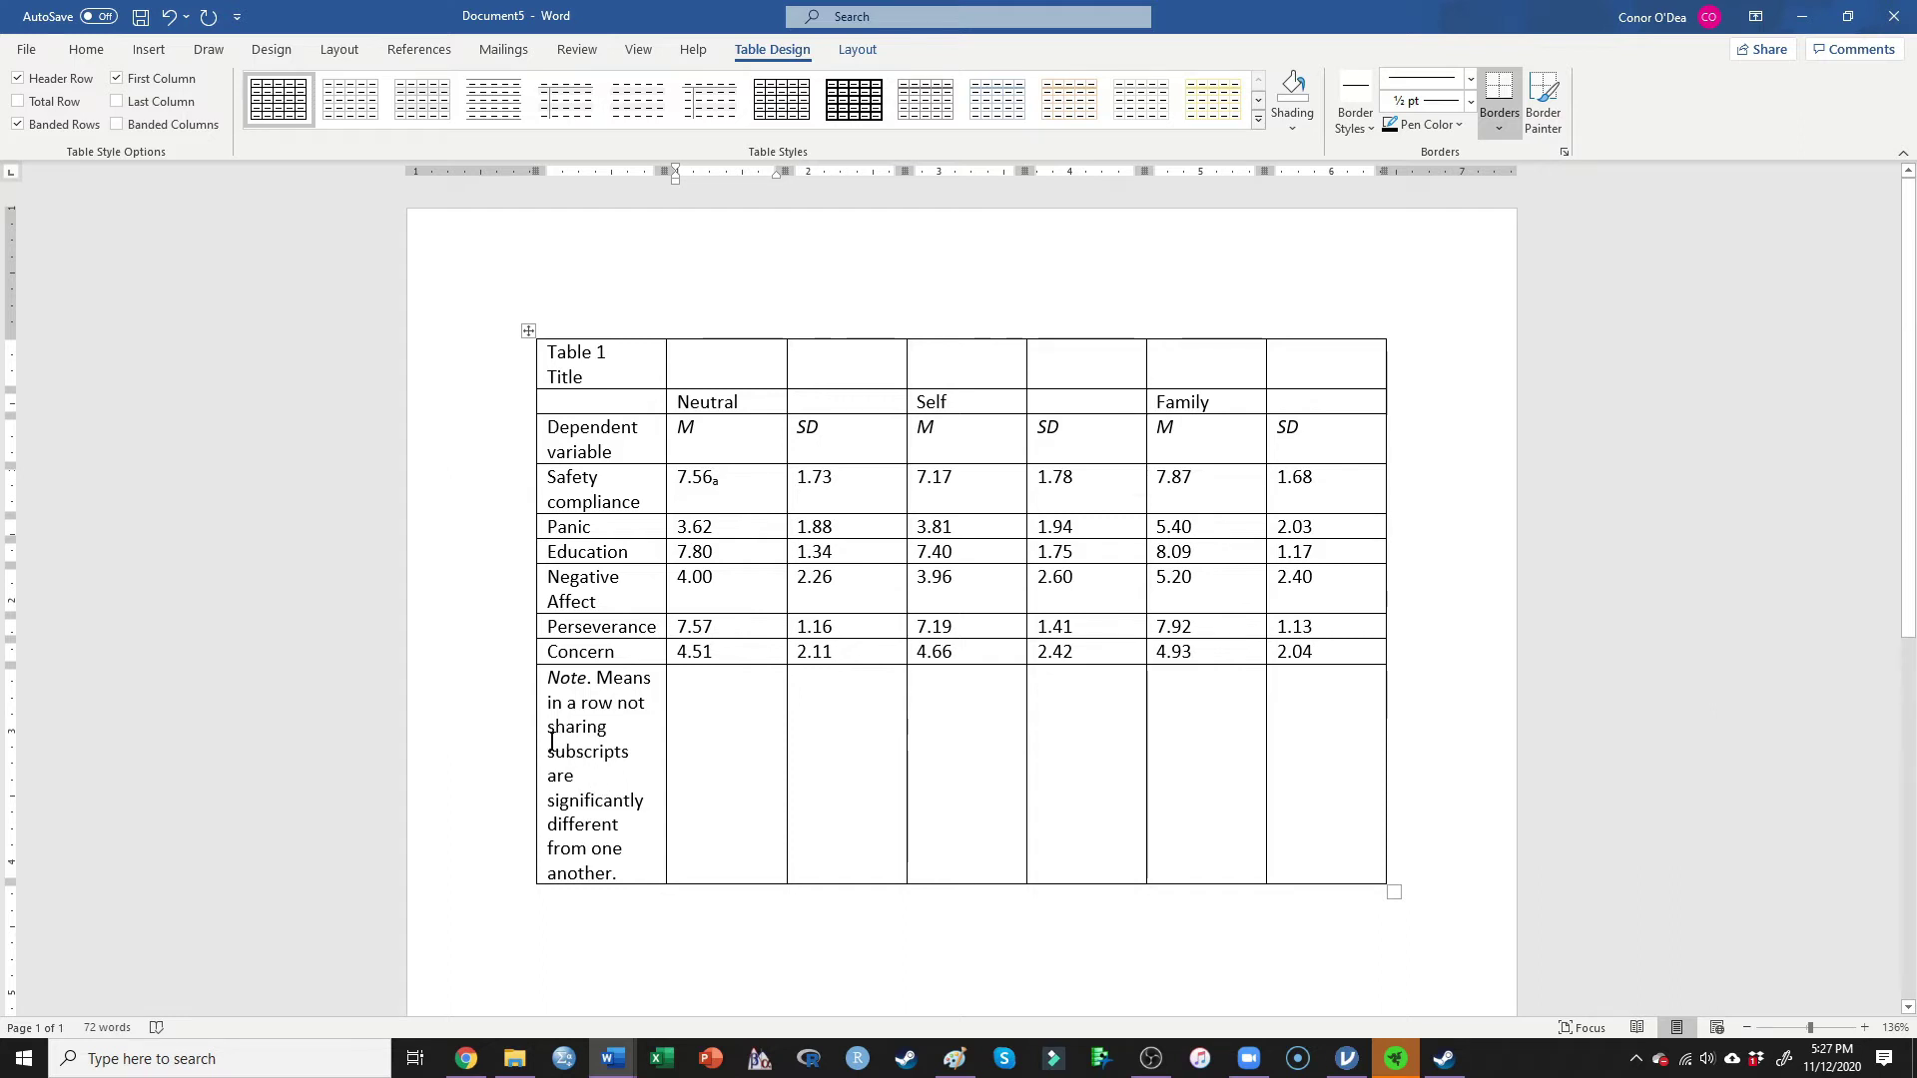
left_click(979, 481)
type("a")
- Check the Neutral versus Family comparison for SafetyCompliance in jamovi and add subscript "a" to the Family safety compliance mean in Word
key("alt+Tab")
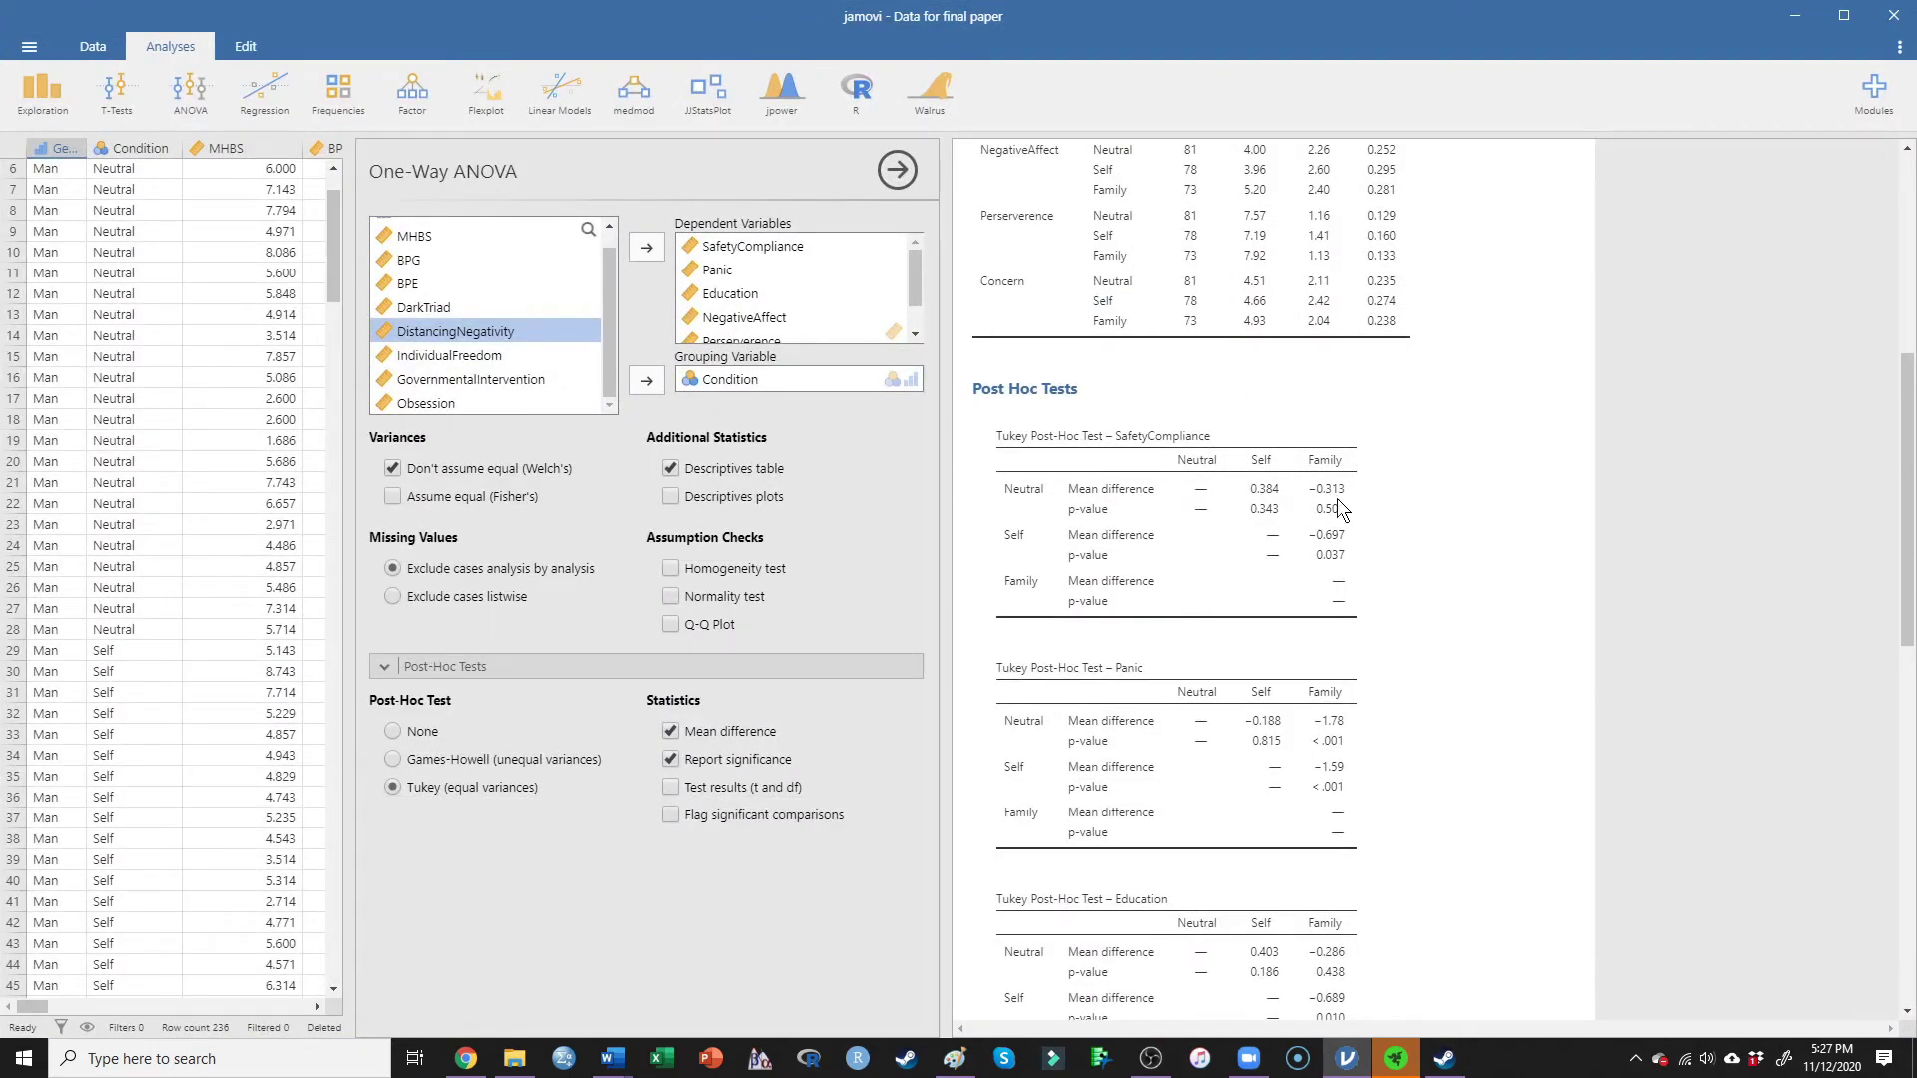
key("alt+Tab")
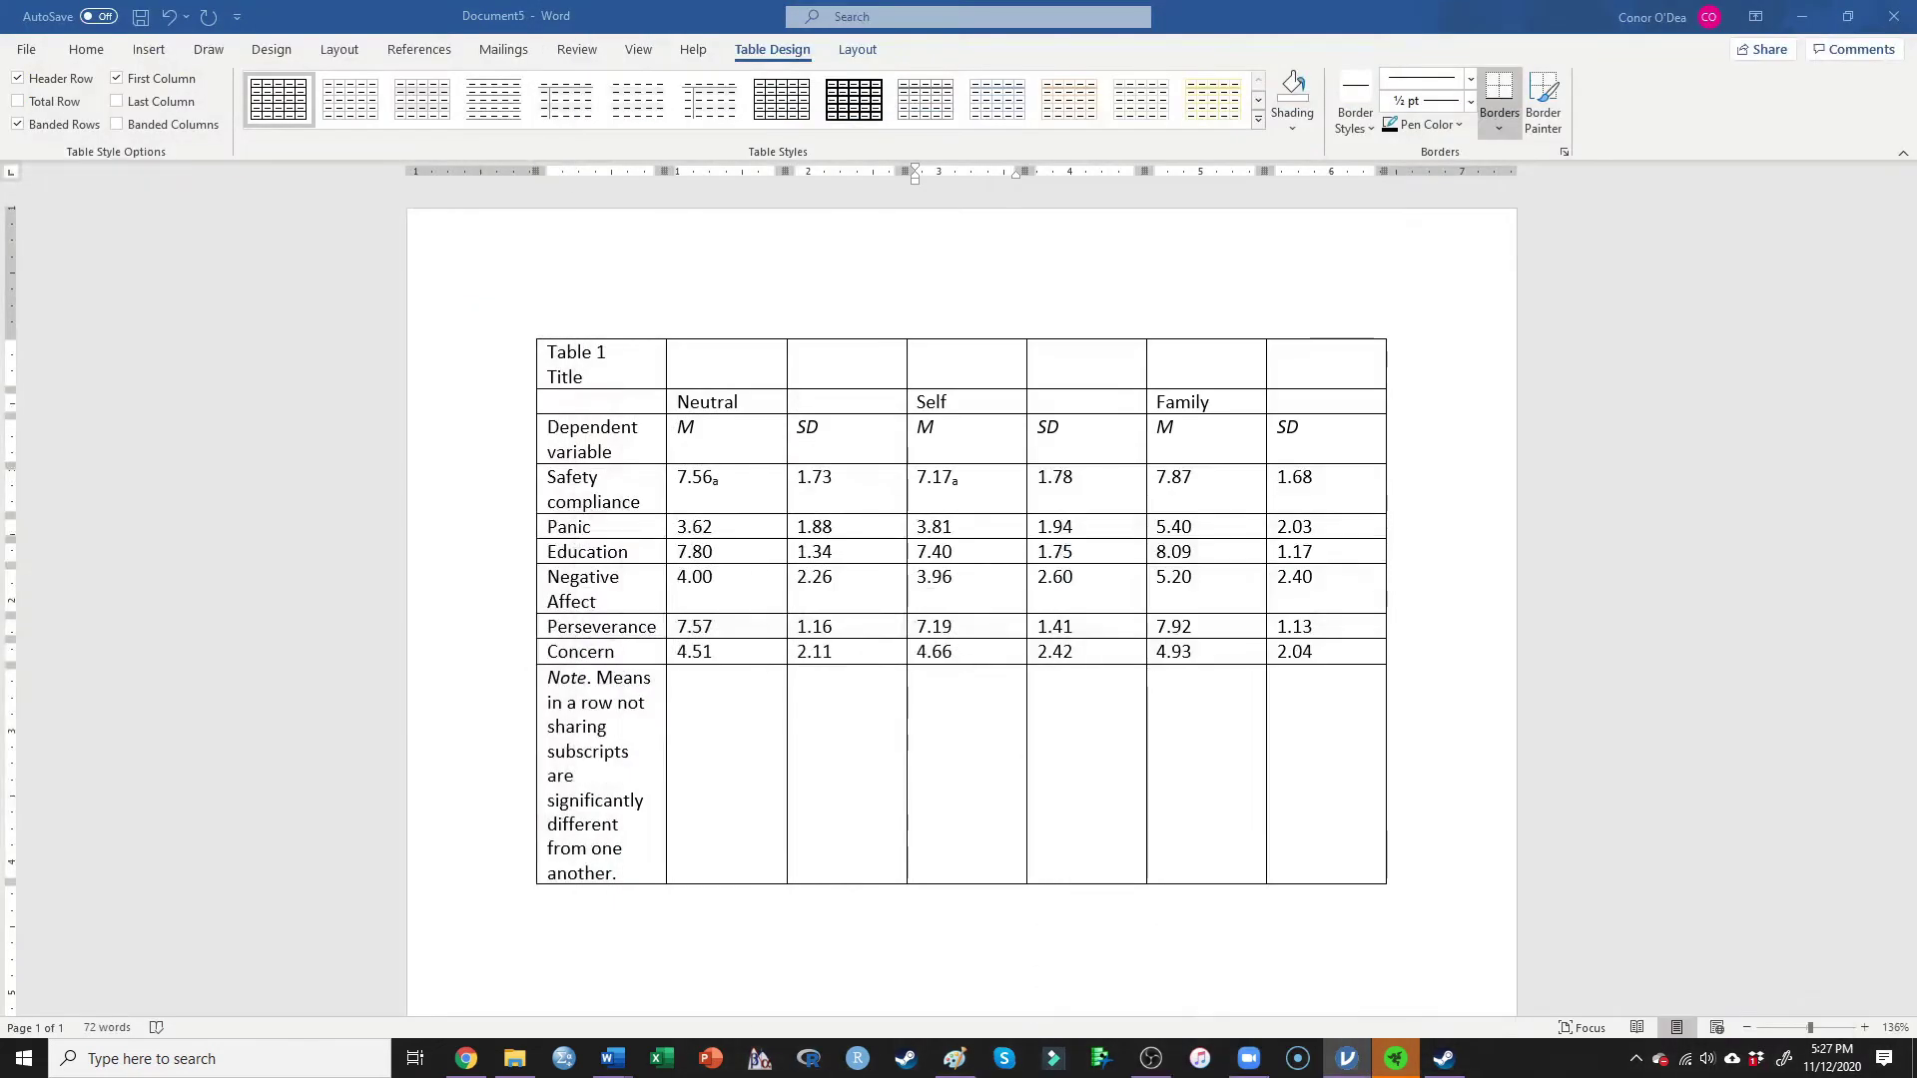
left_click(1224, 480)
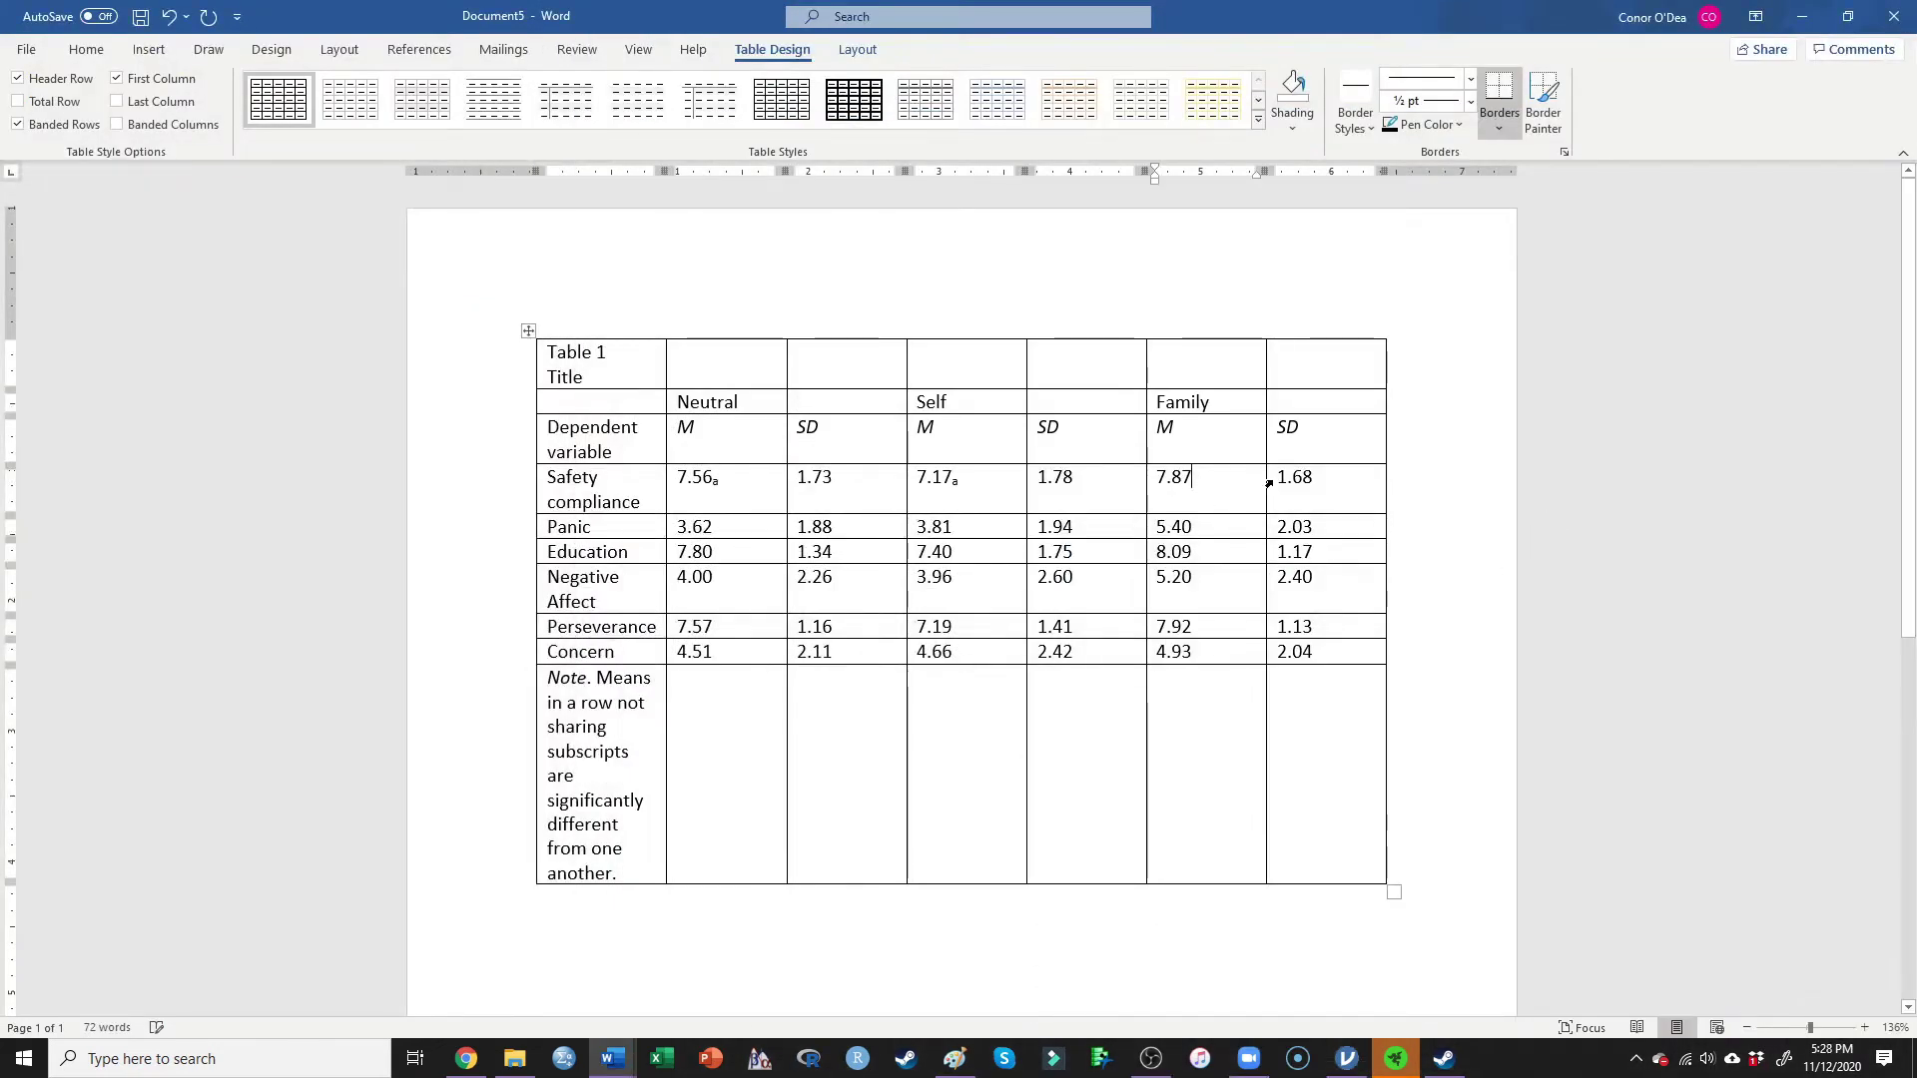
key("ctrl+equal")
type("a")
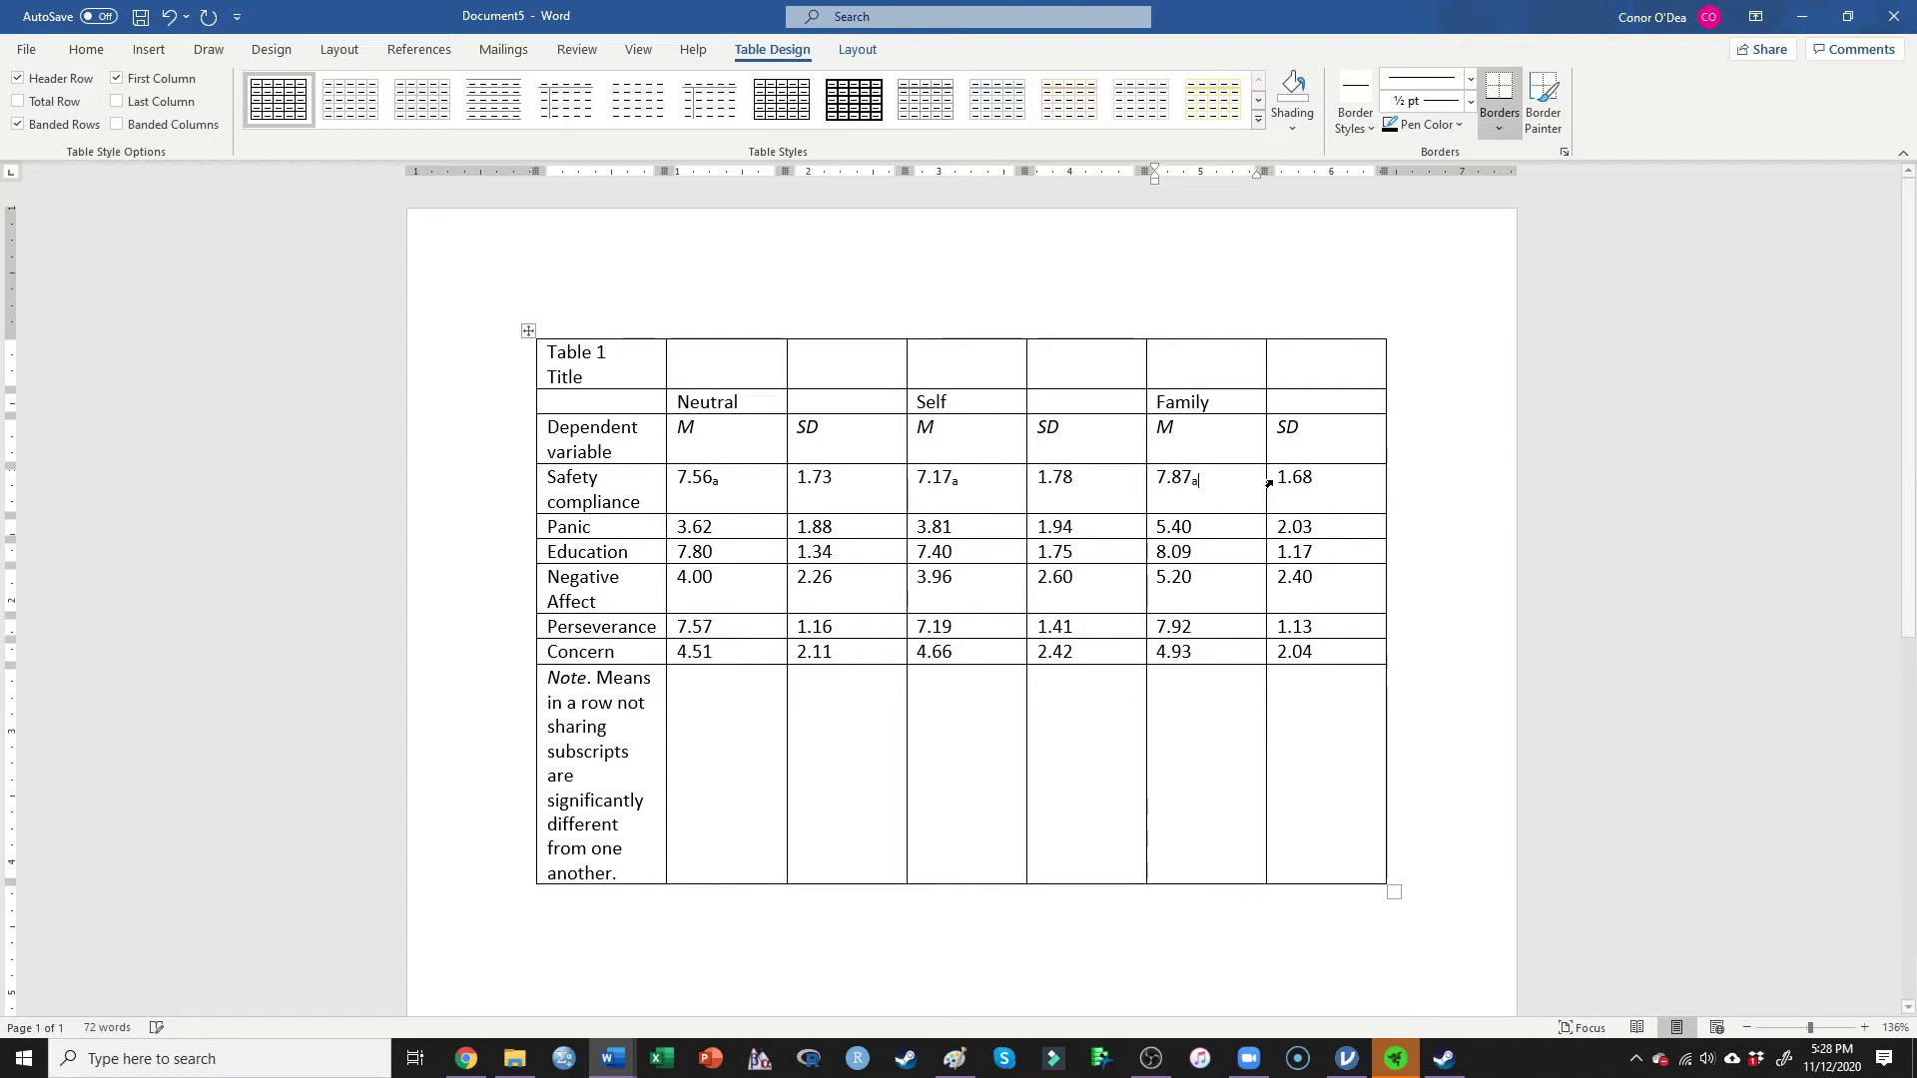
- Check the Self versus Family comparison in jamovi, then set the safety compliance subscripts to "a,b" for Neutral and "b" for Family in Word
key("alt+Tab")
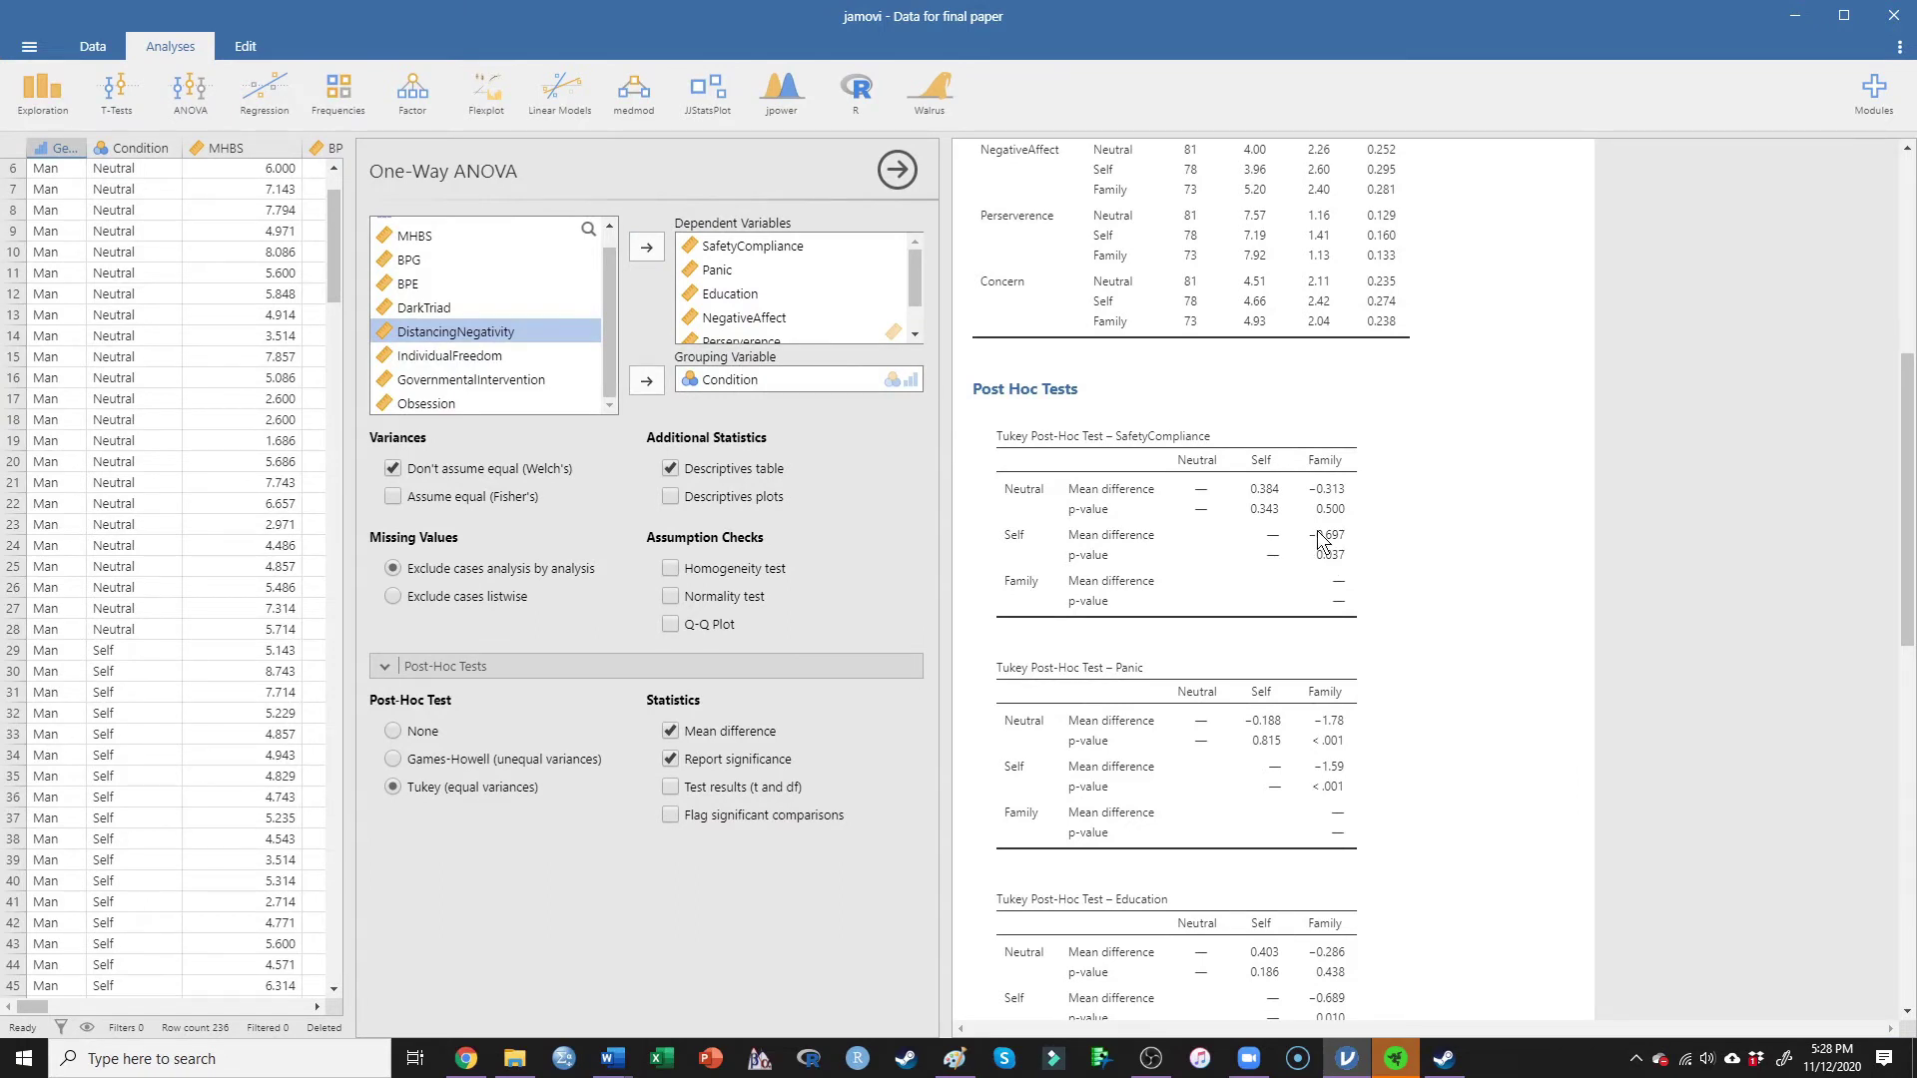
key("alt+Tab")
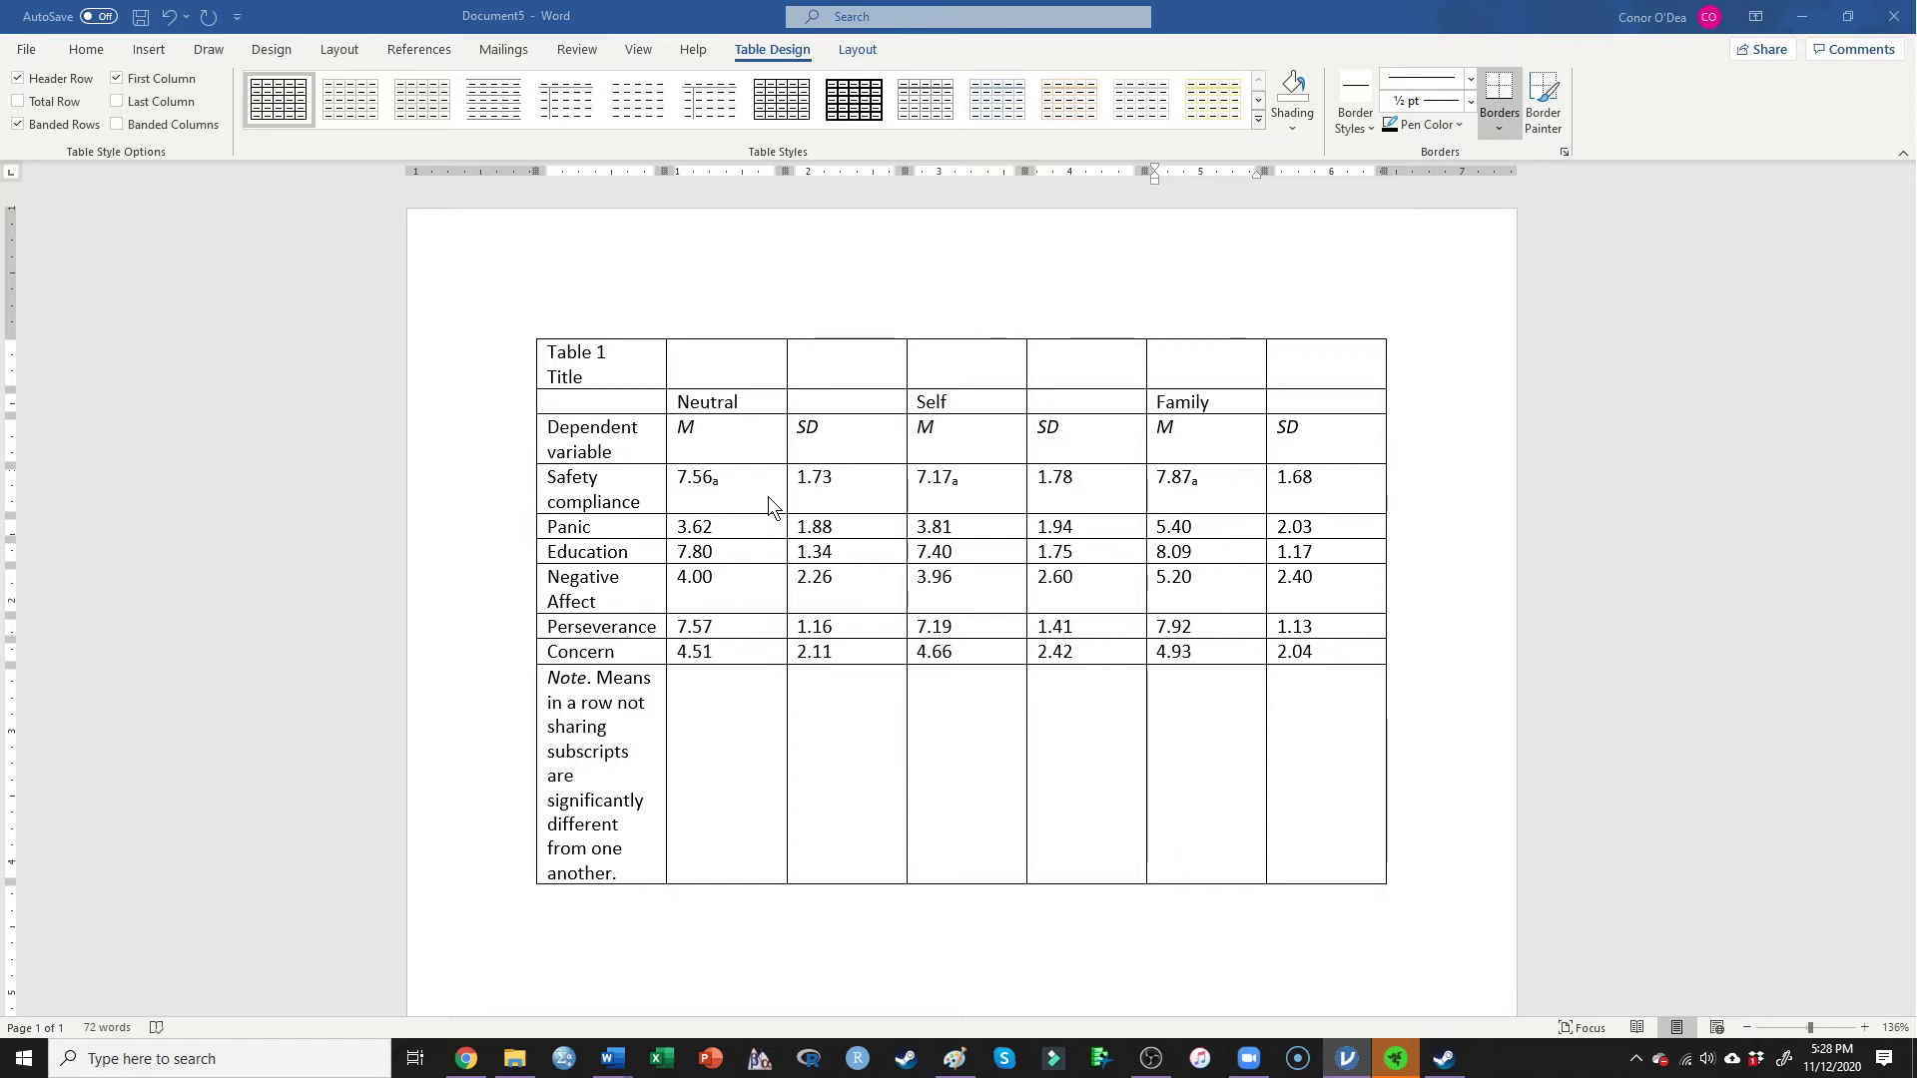
left_click(736, 486)
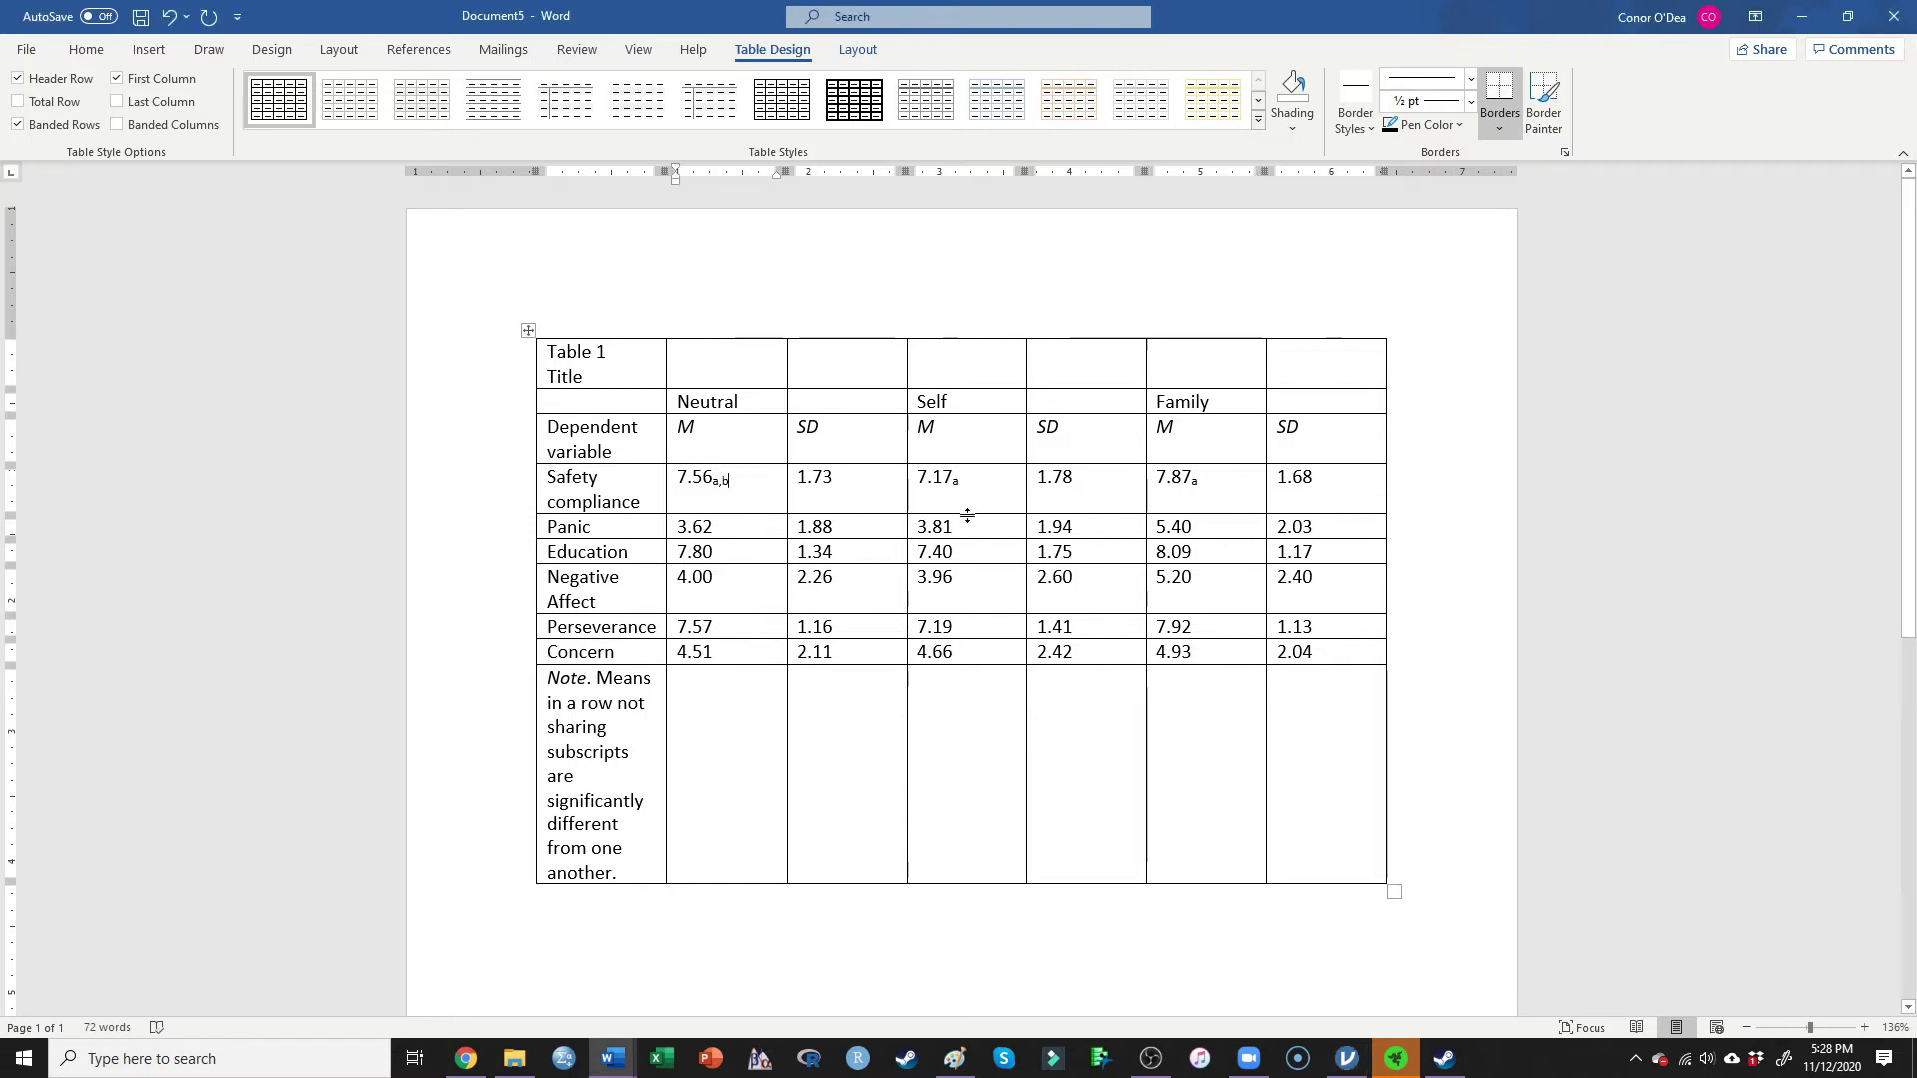
left_click(966, 485)
left_click(1214, 489)
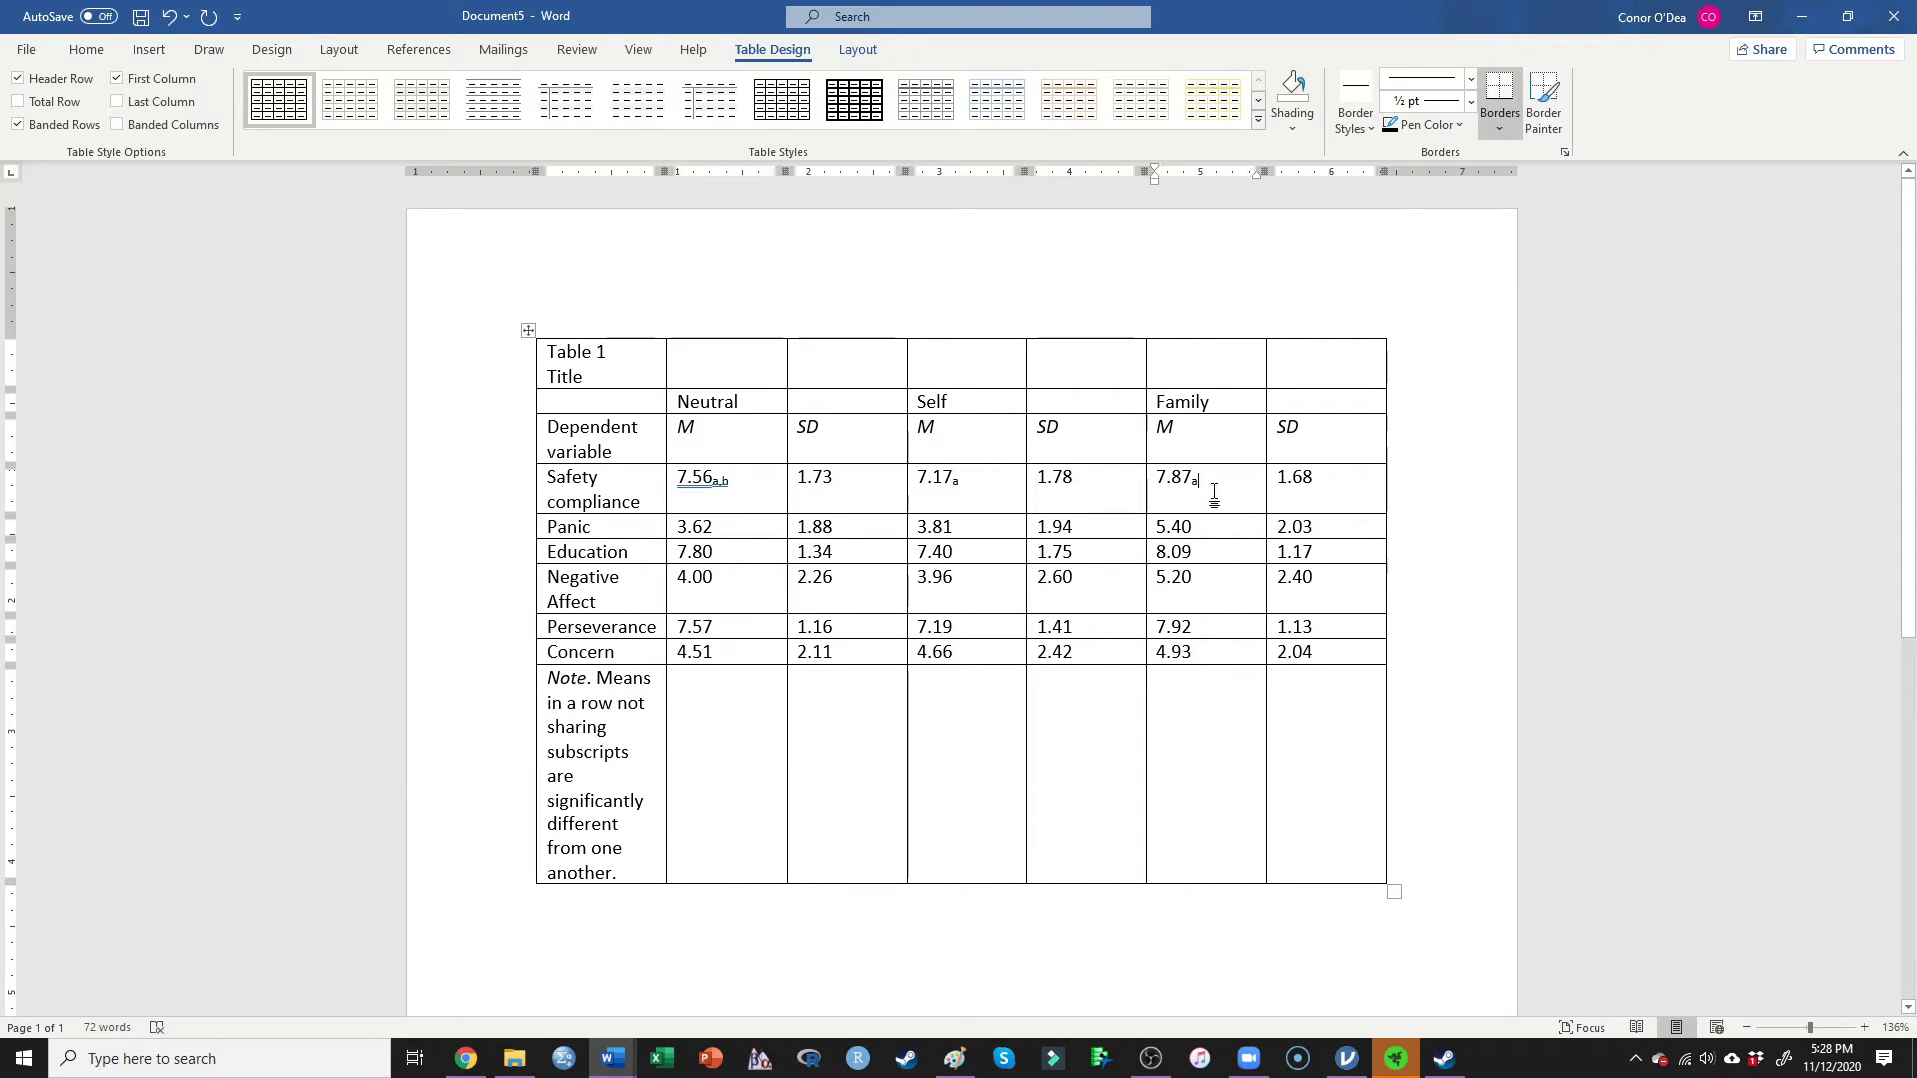
key("BackSpace")
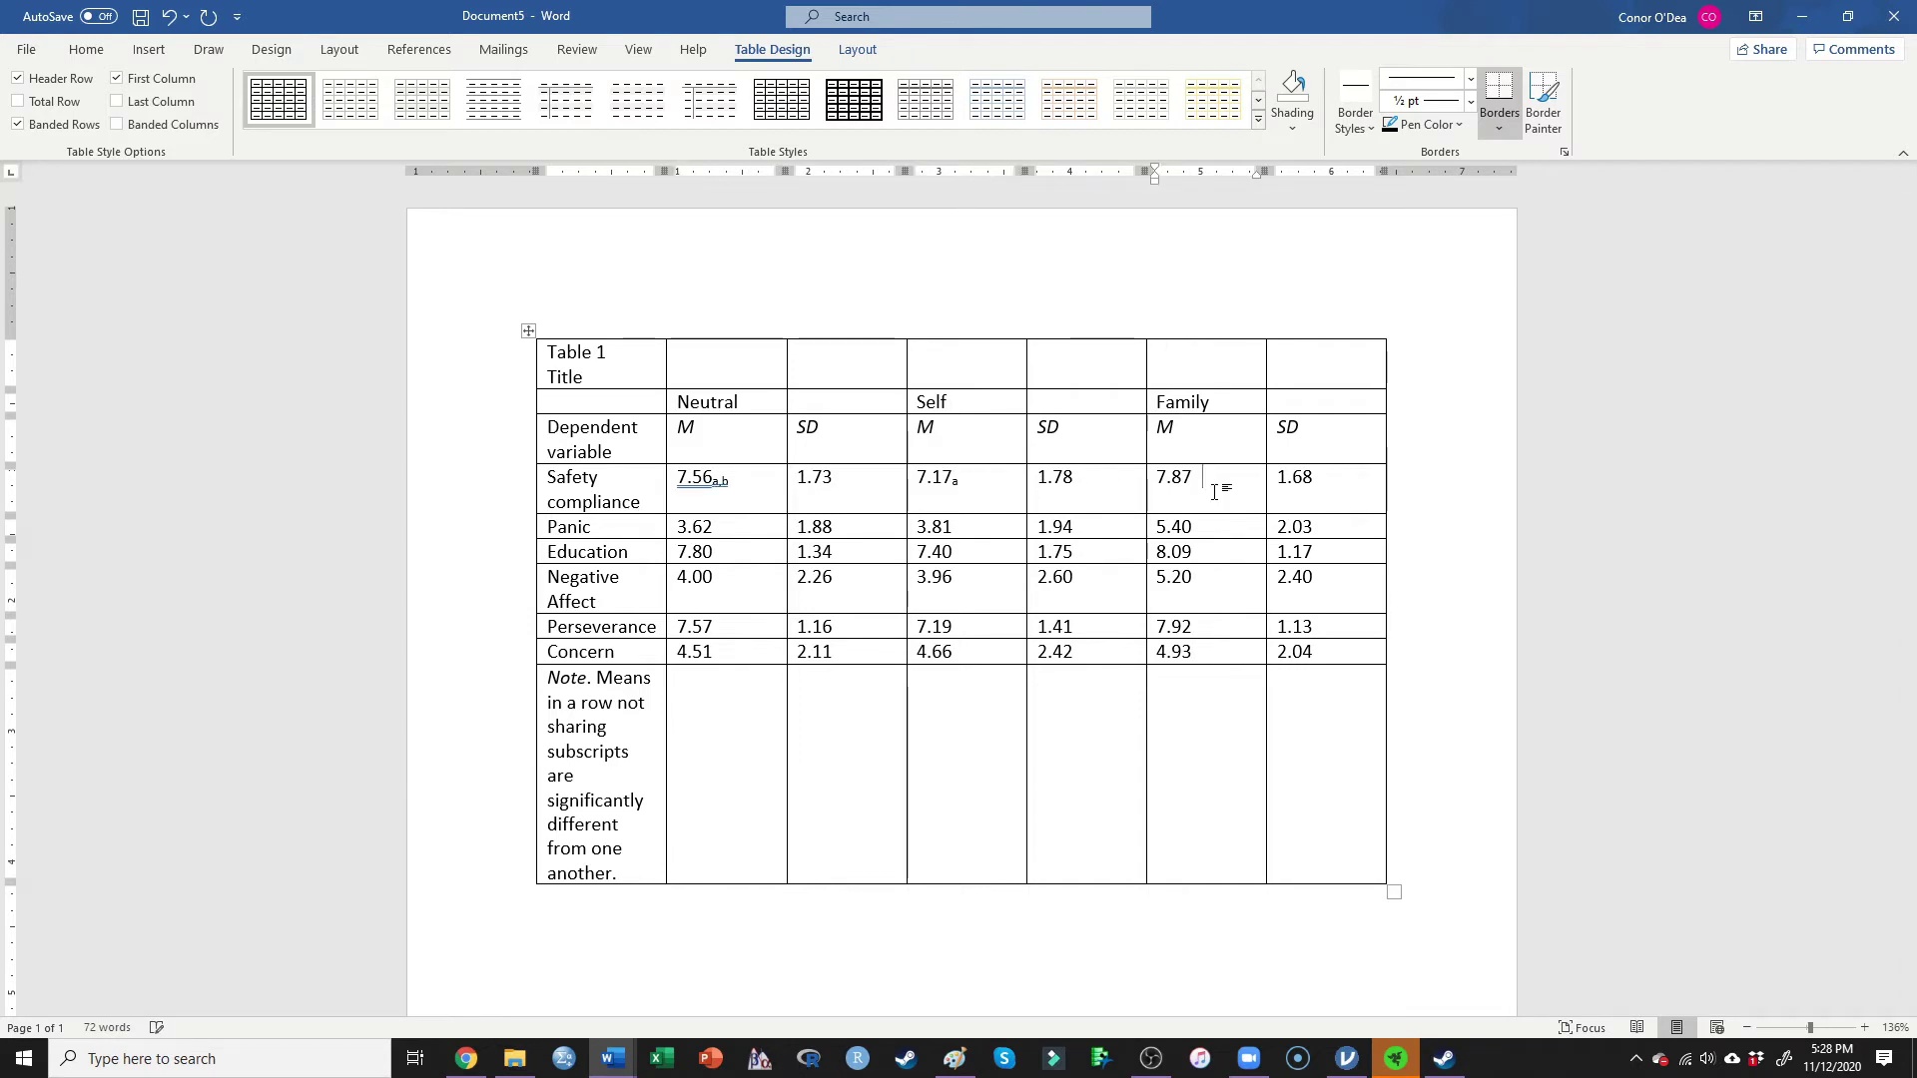
type("b")
- Check the Tukey post hoc test for Panic in jamovi and add subscript "a" to the Neutral and Self Panic means in Word
key("alt+Tab")
scroll(1219, 625, "down", 3)
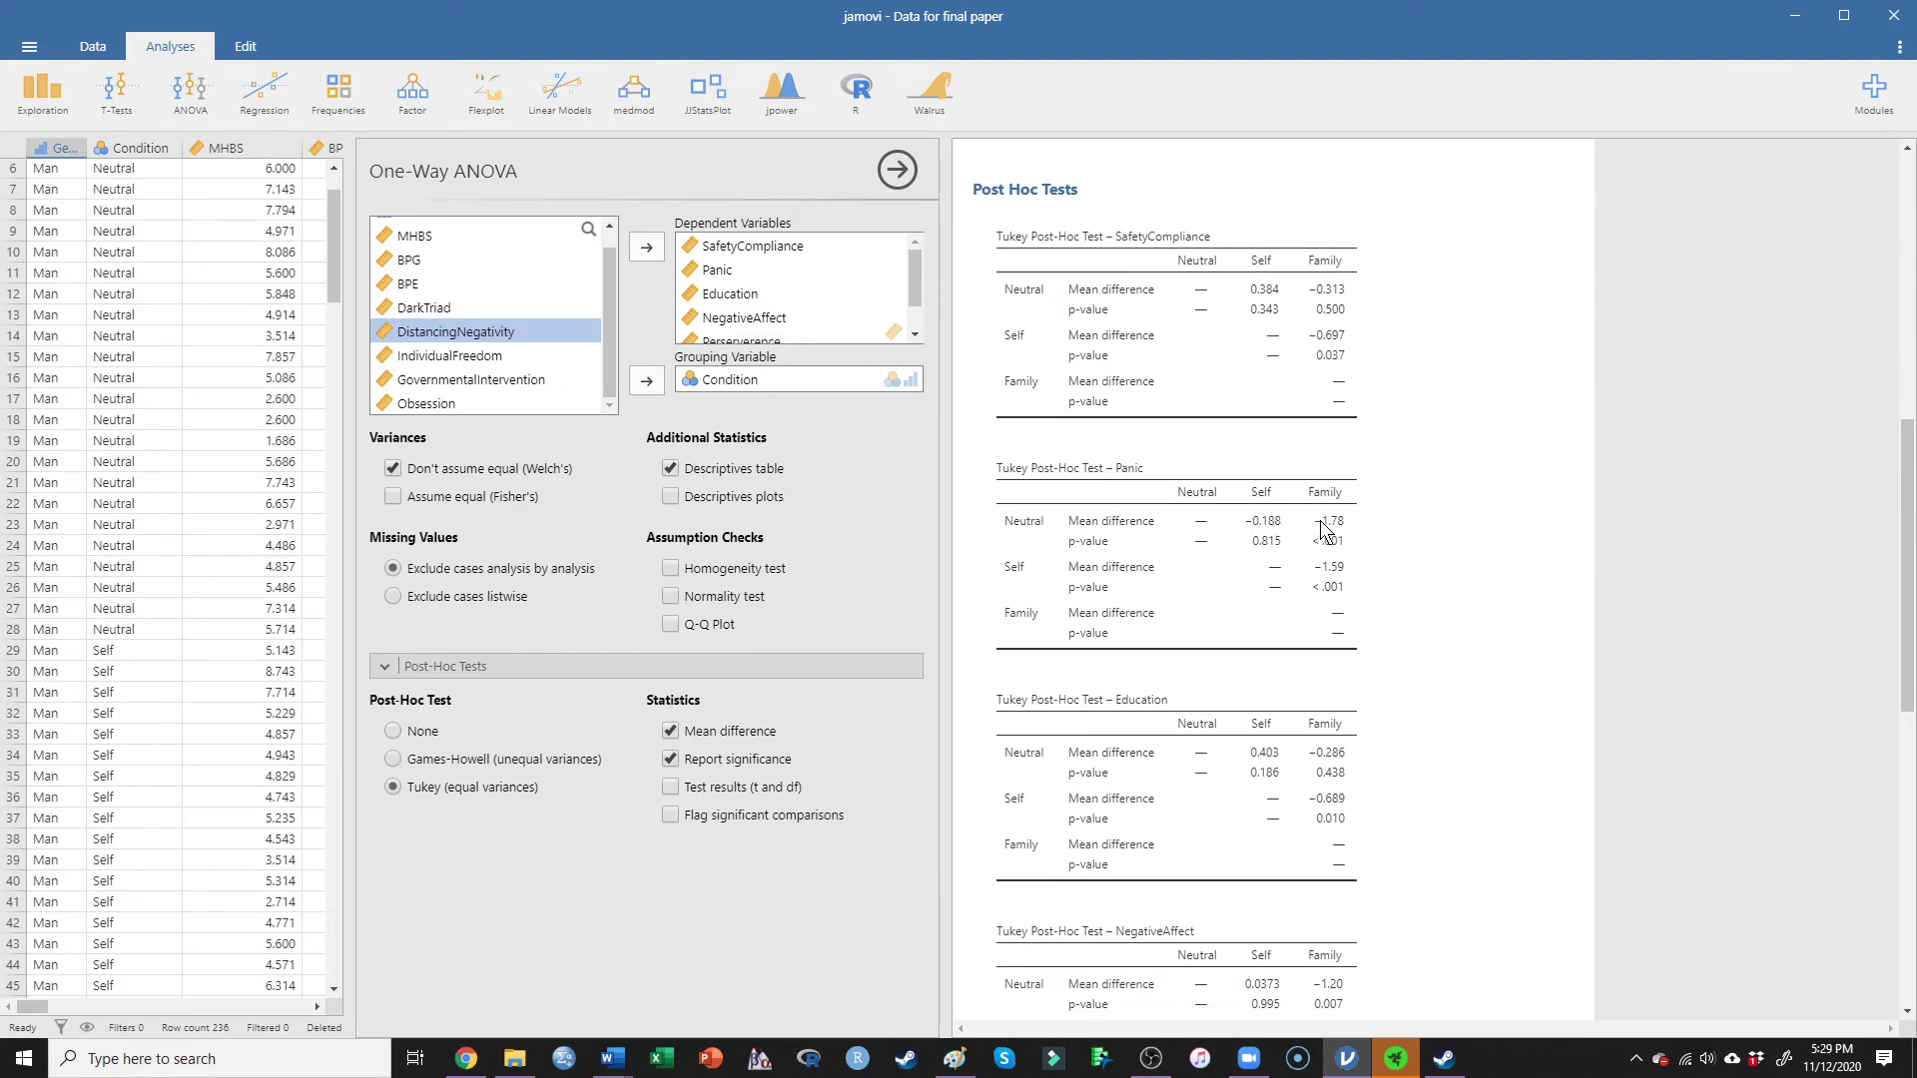
left_click(1794, 15)
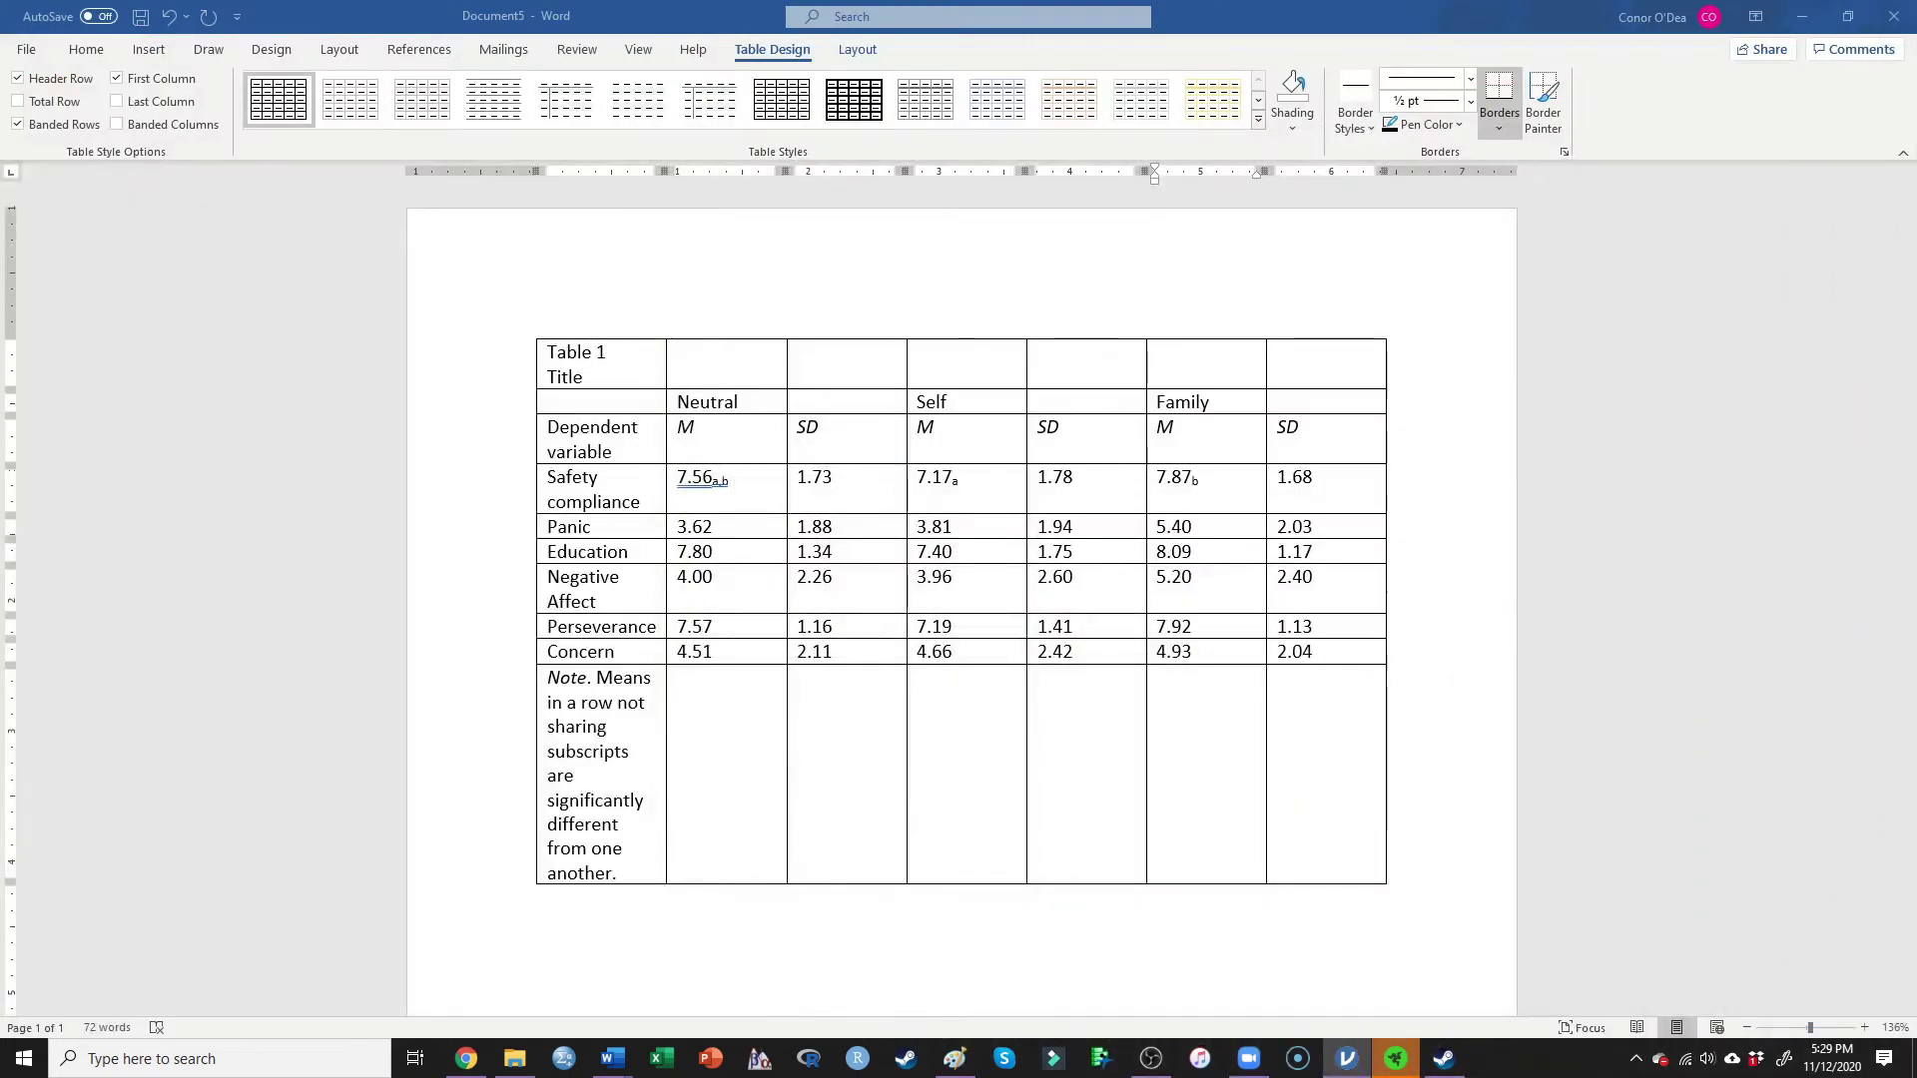
left_click(737, 527)
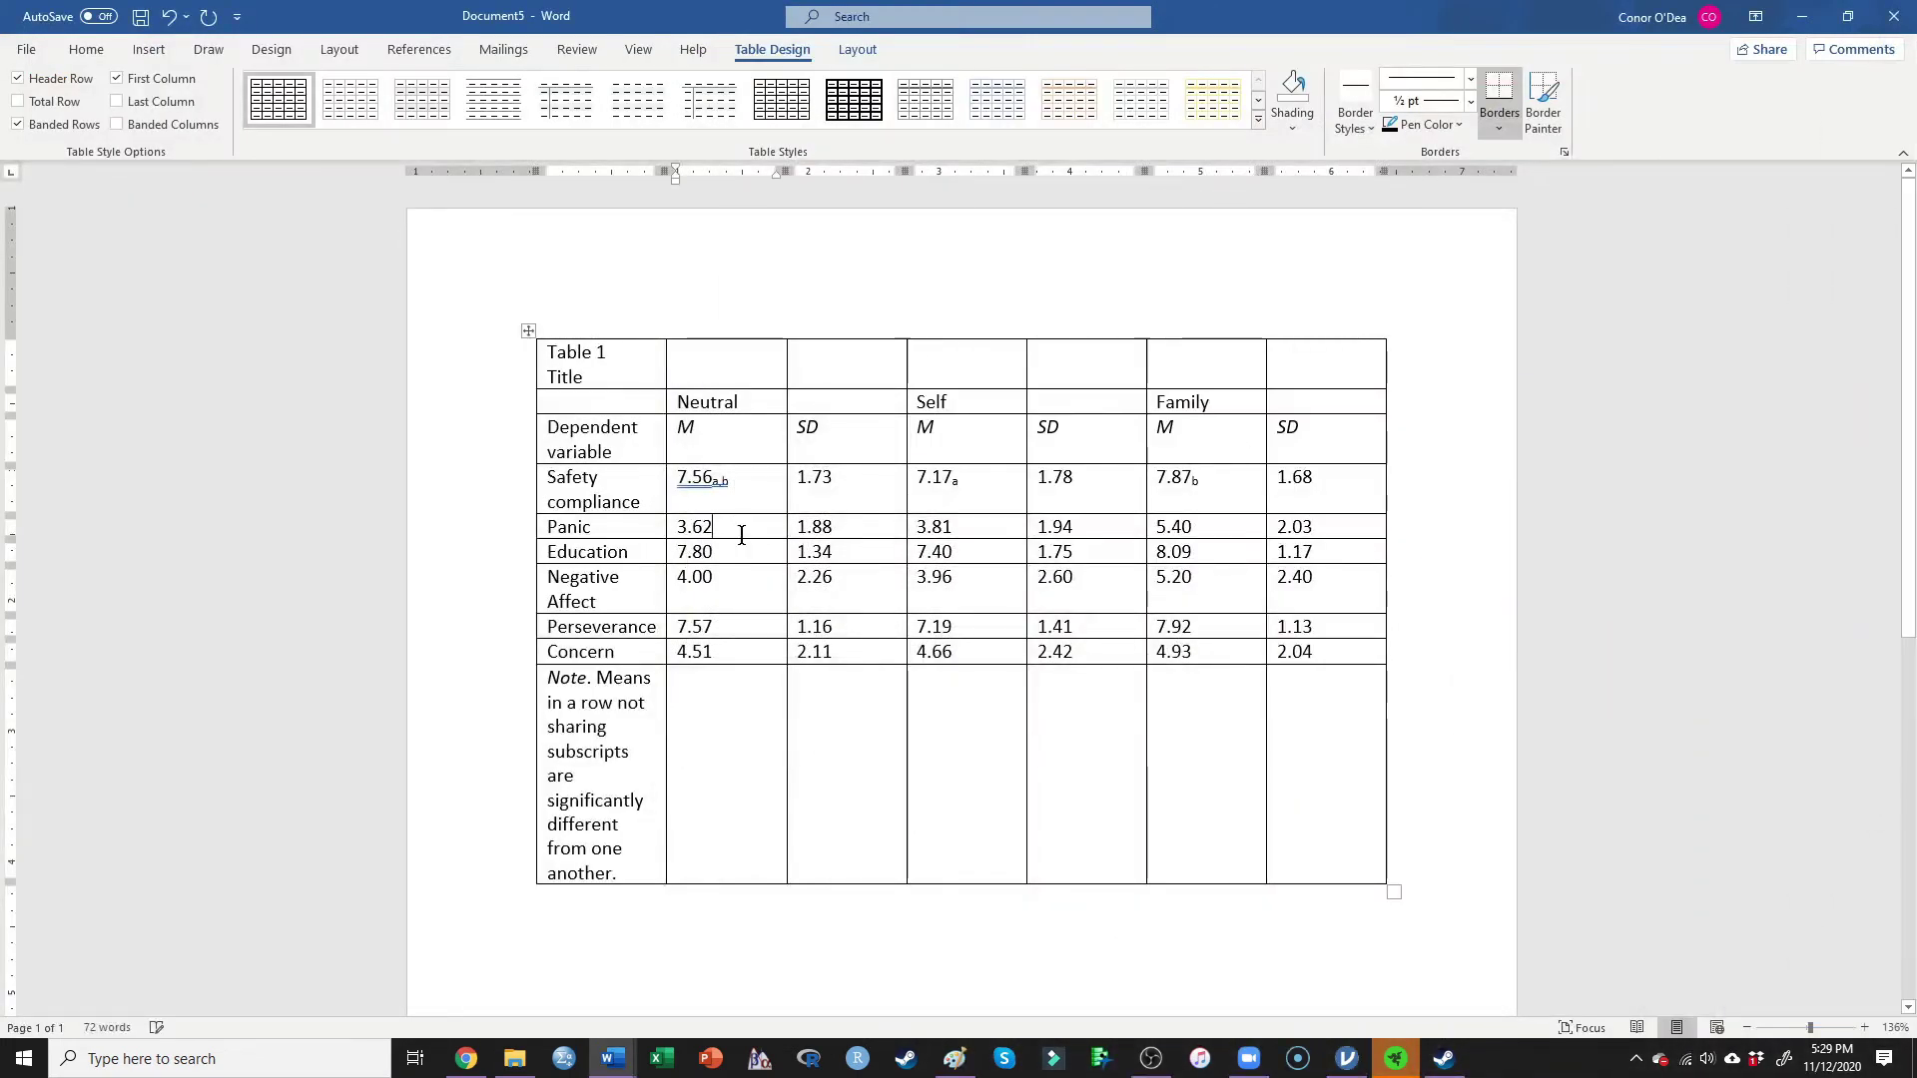
type("a")
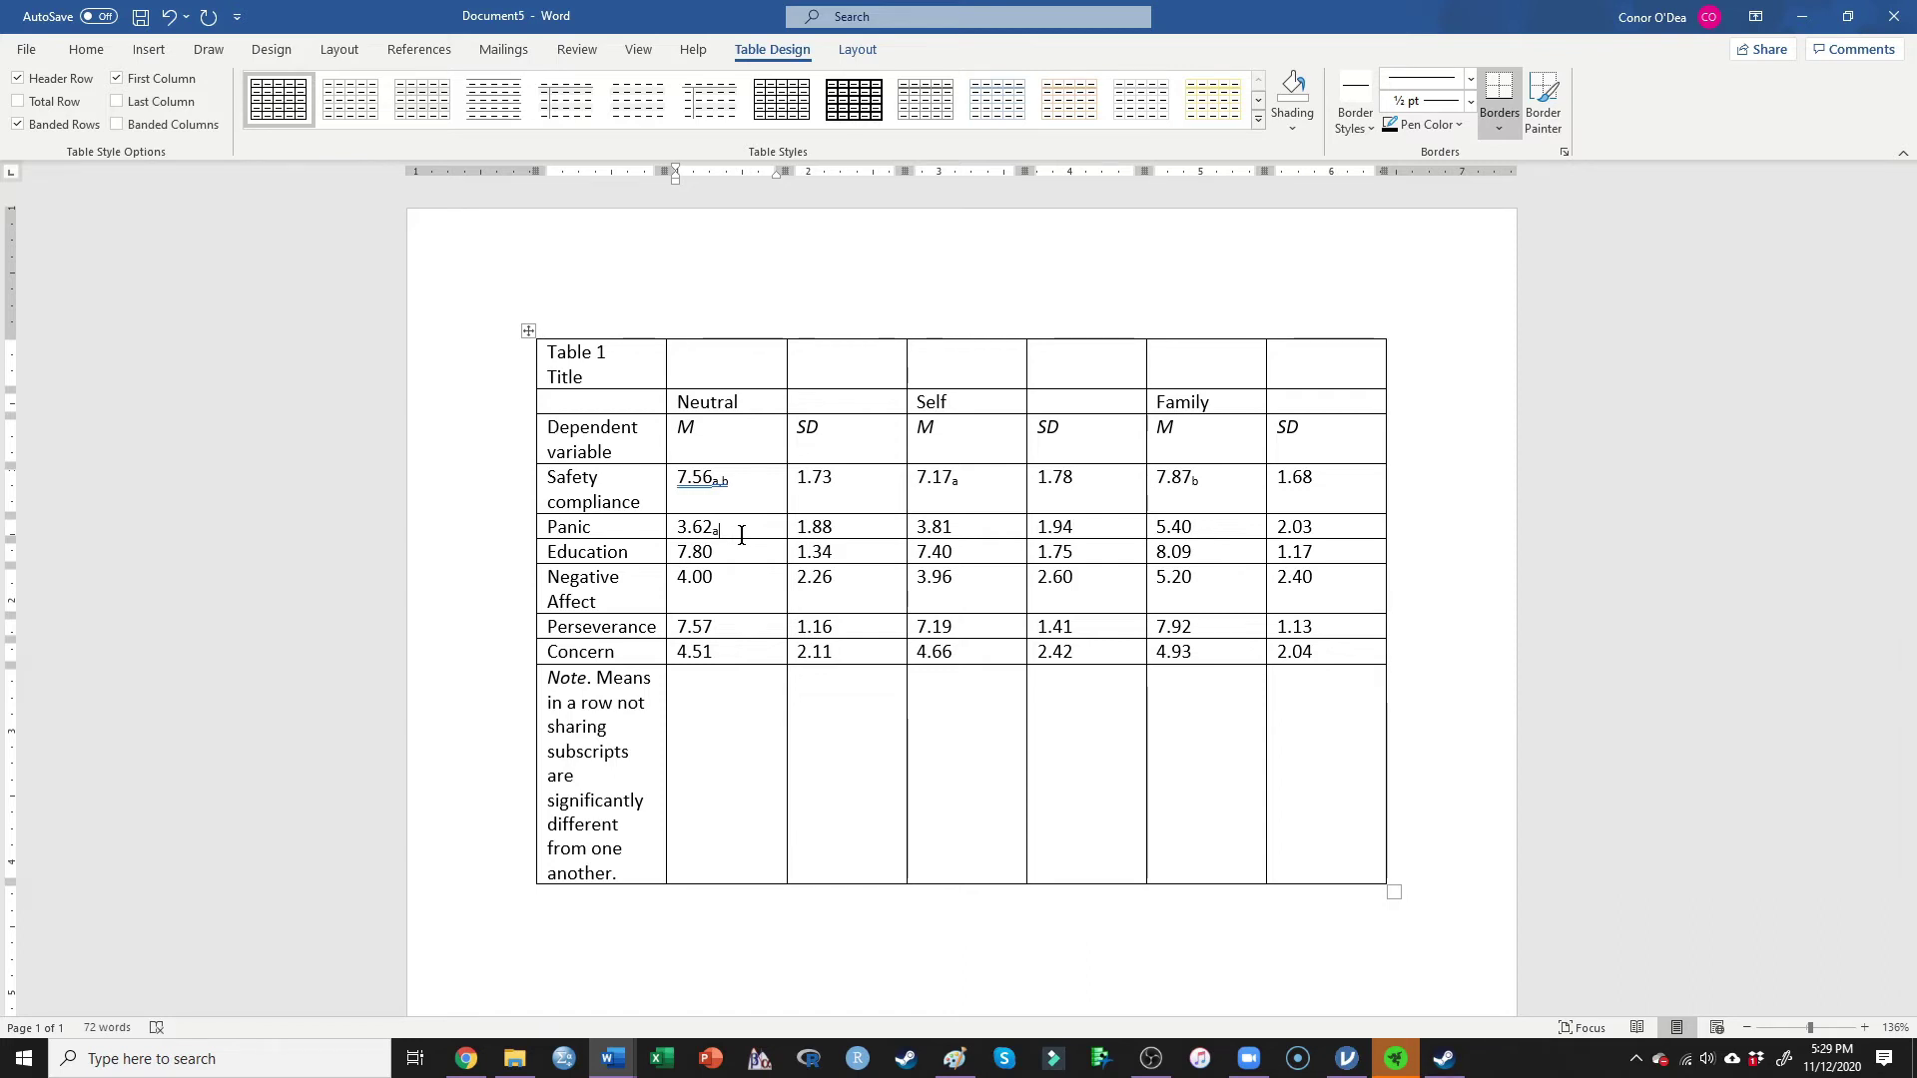
left_click(977, 530)
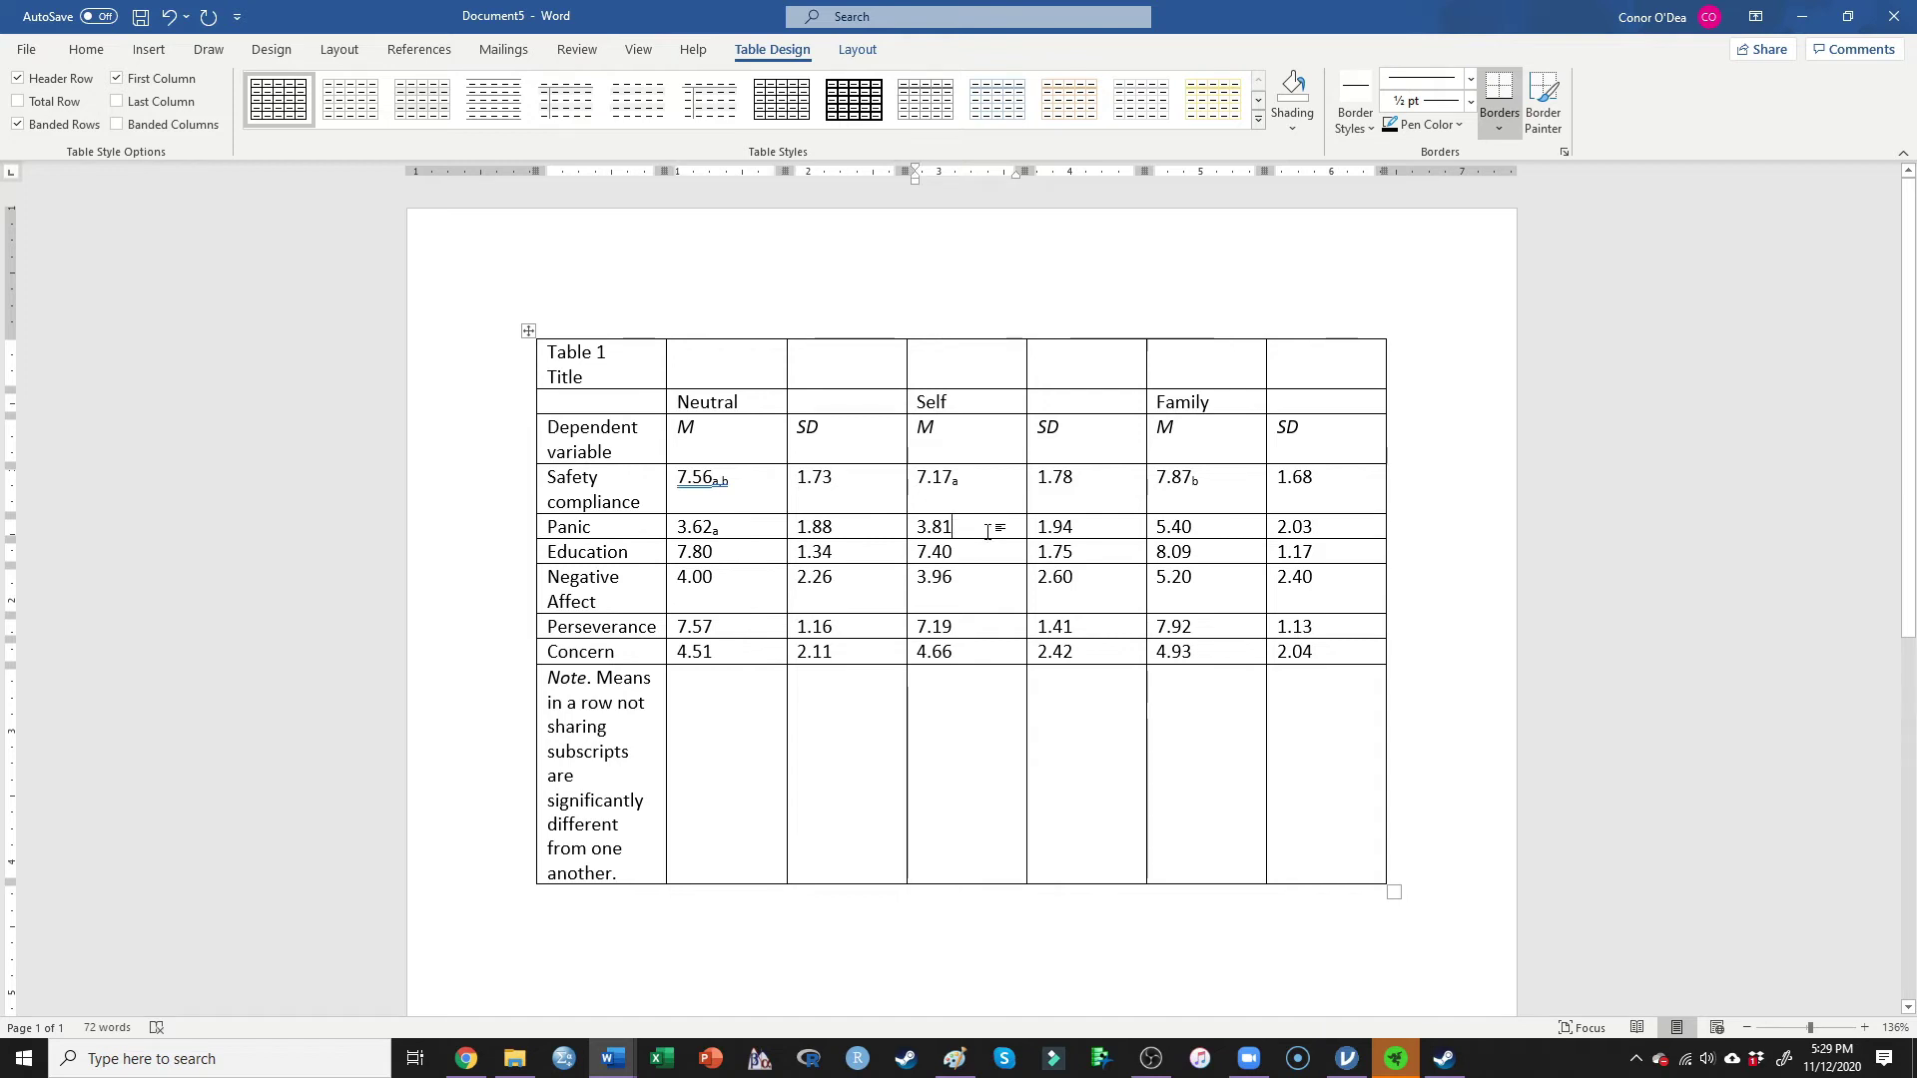
type("a")
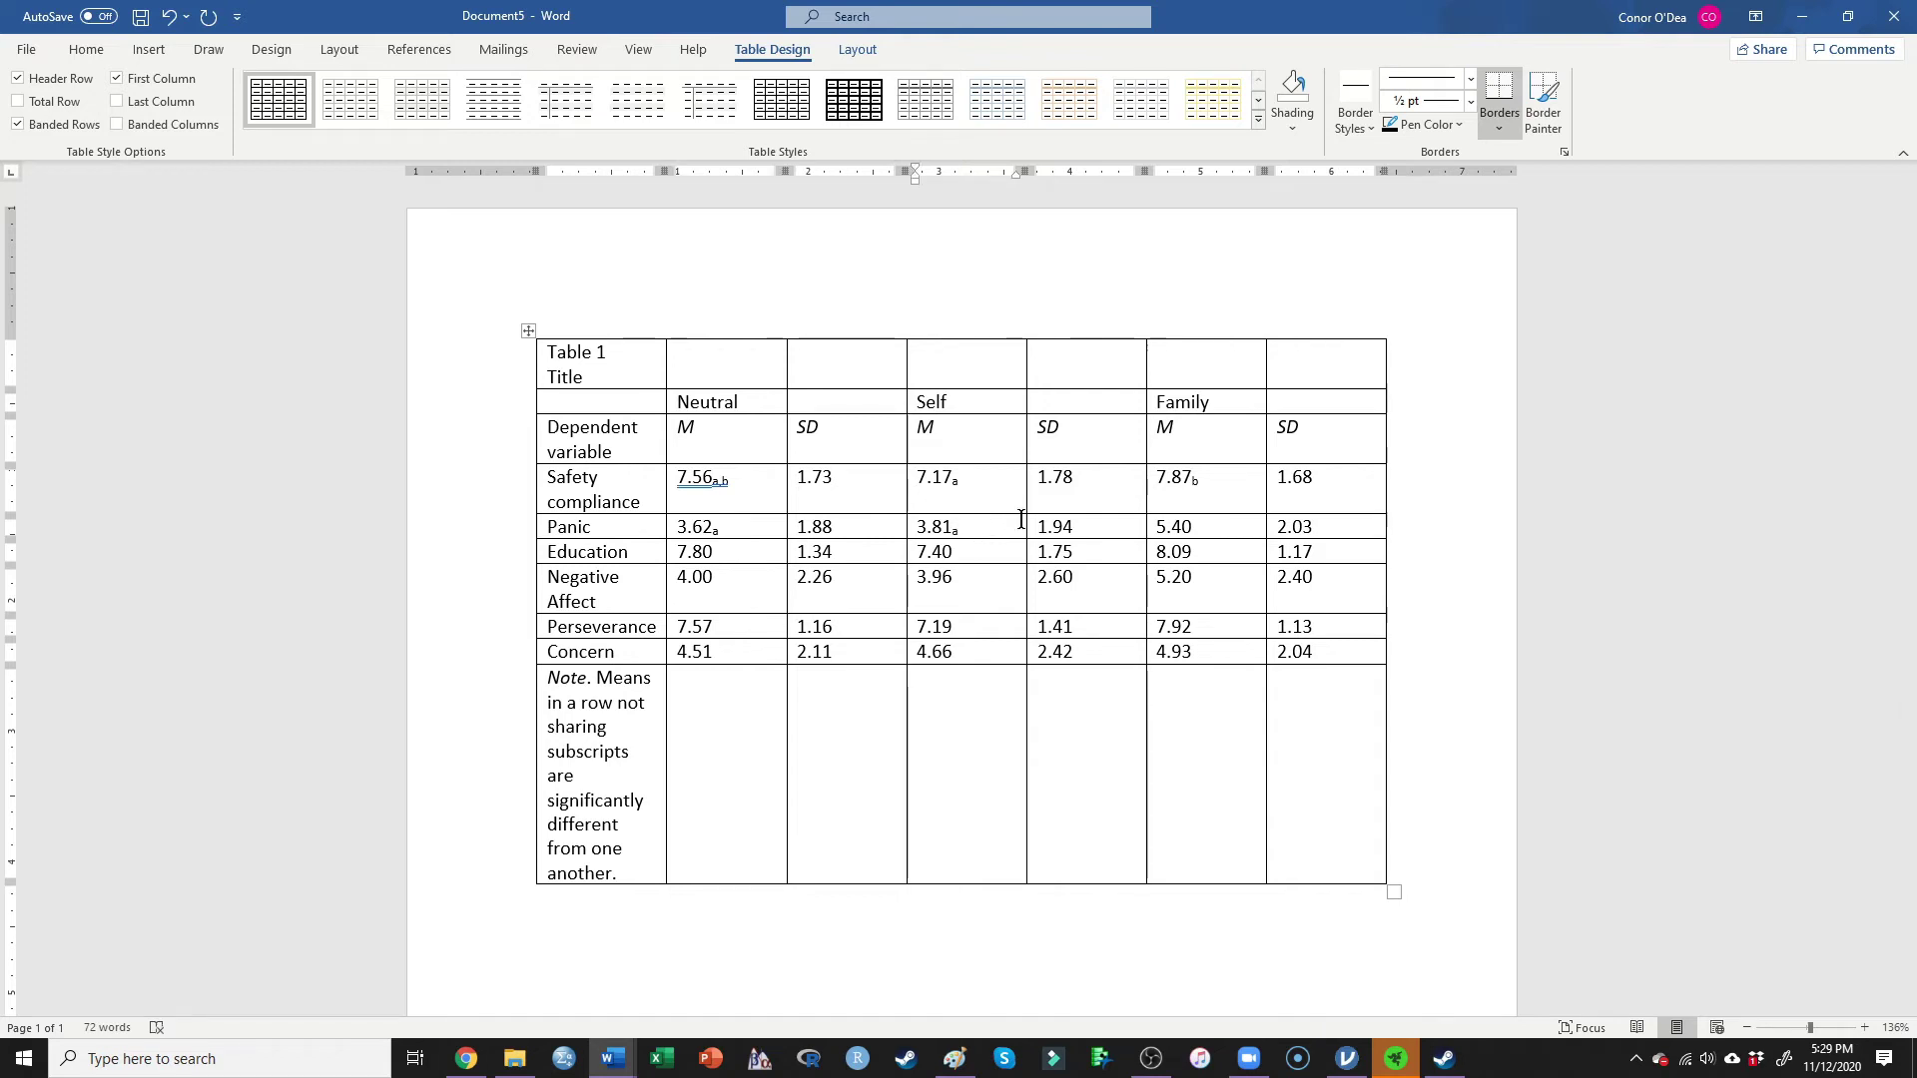
- Check the Family comparisons in the Tukey post hoc test for Panic in jamovi and add subscript "b" to the Family Panic mean in Word
left_click(1346, 1058)
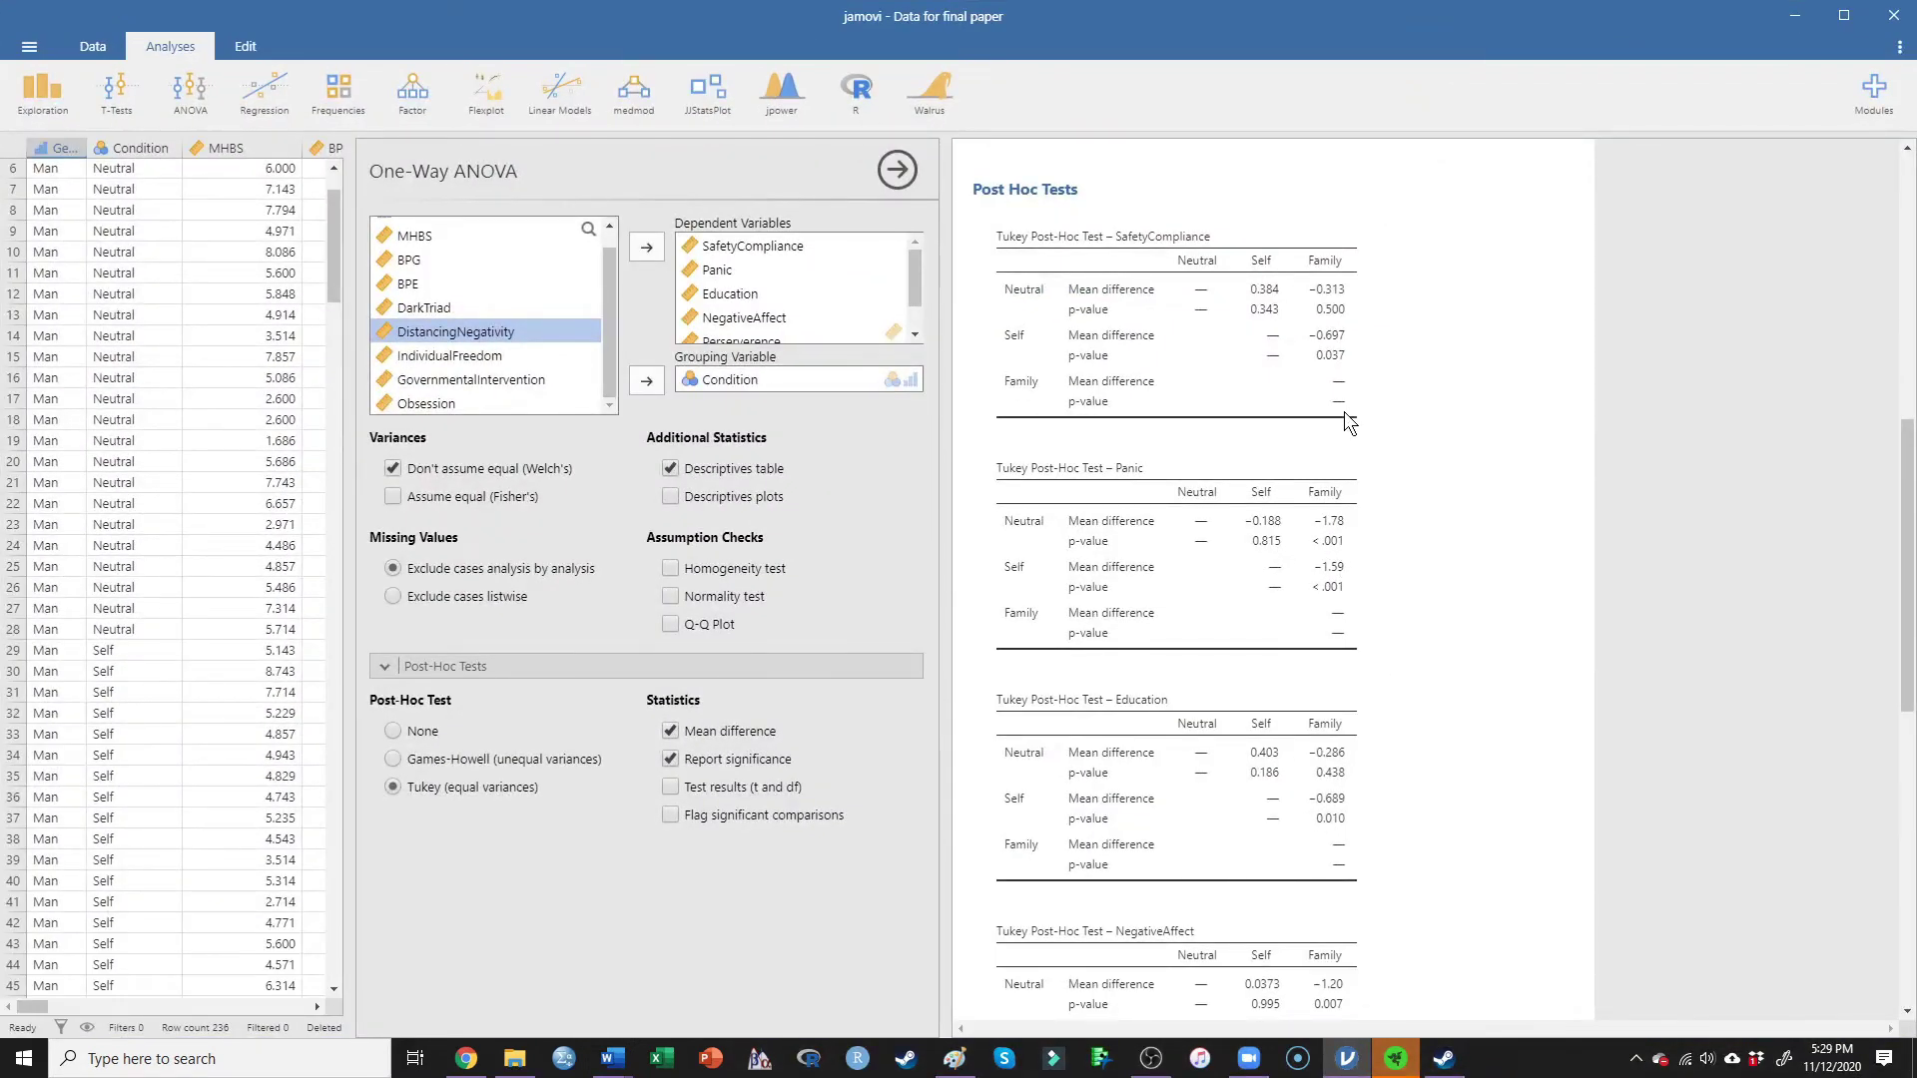
key("alt+Tab")
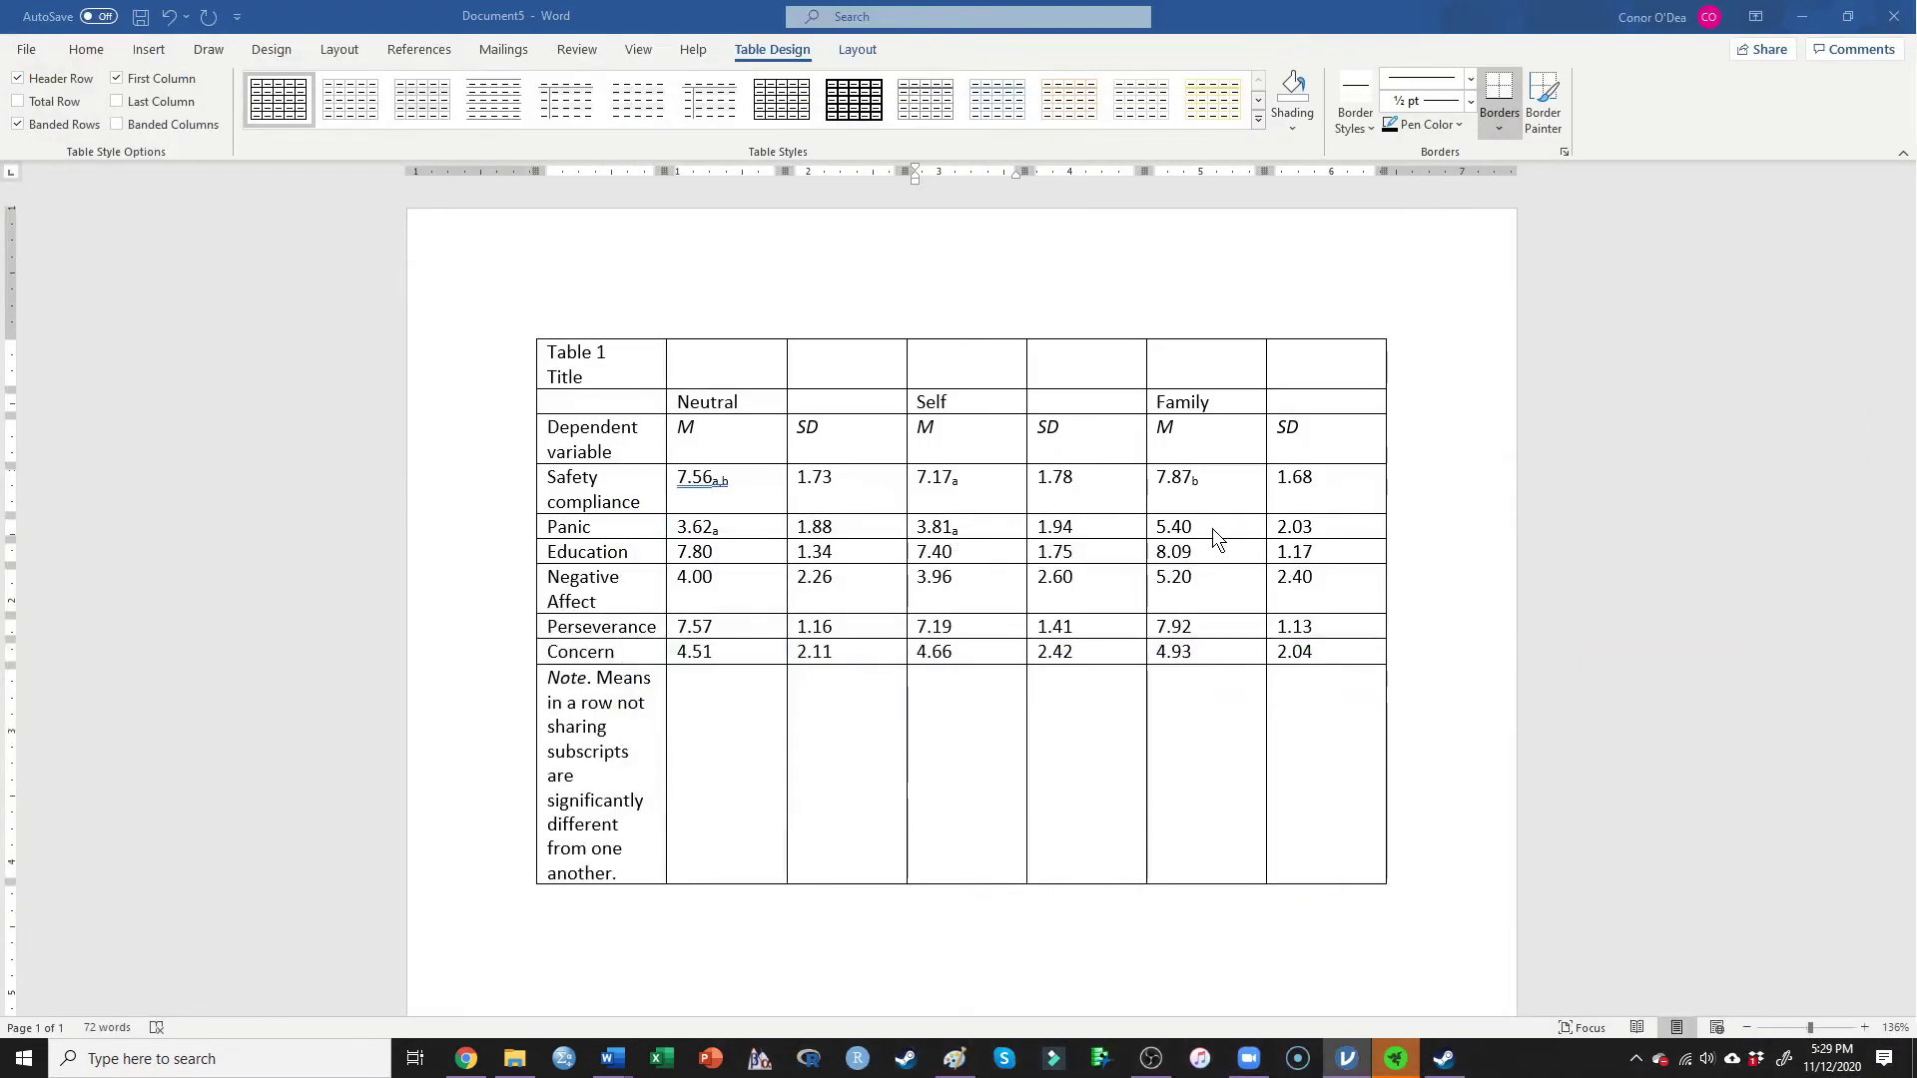
left_click(1212, 530)
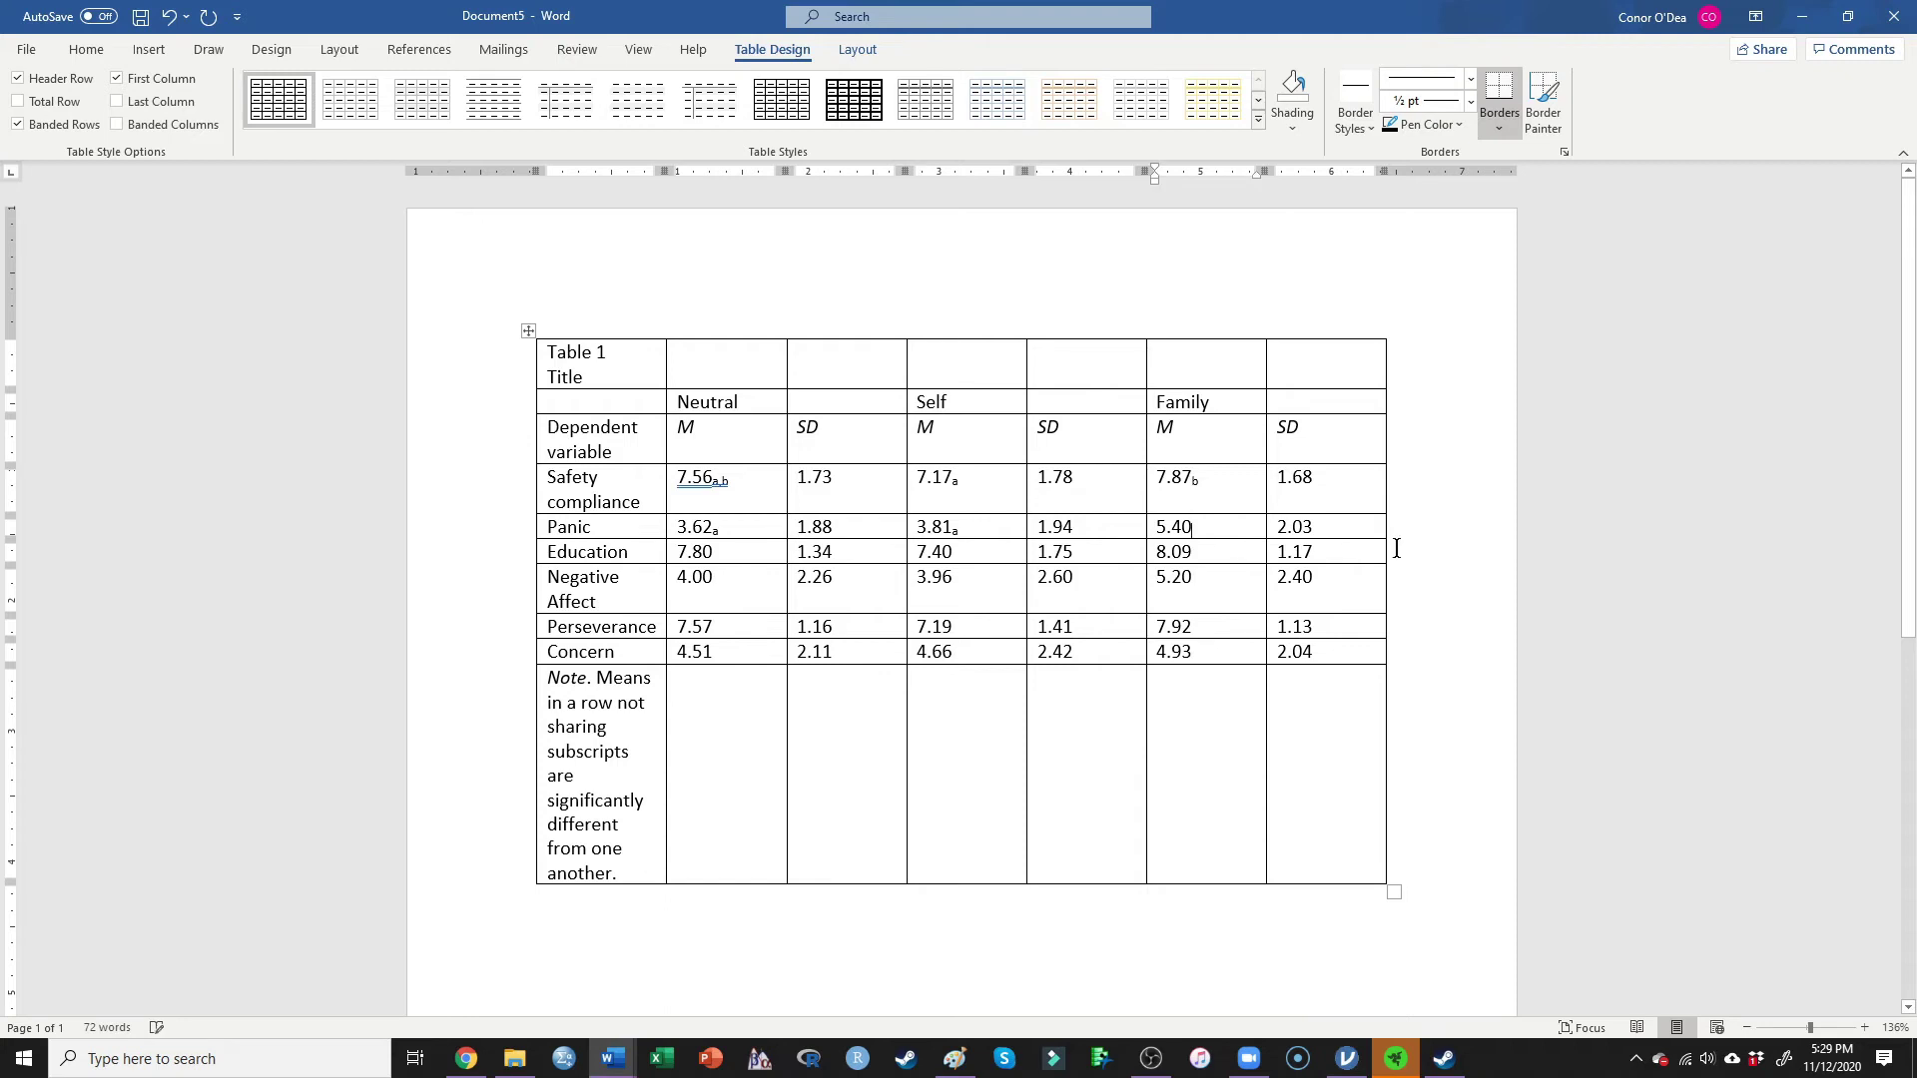
key("ctrl+equal")
type("b")
- Check the Tukey post hoc test for Education in jamovi and add subscript "a,b" to the Neutral Education mean in Word
key("alt+Tab")
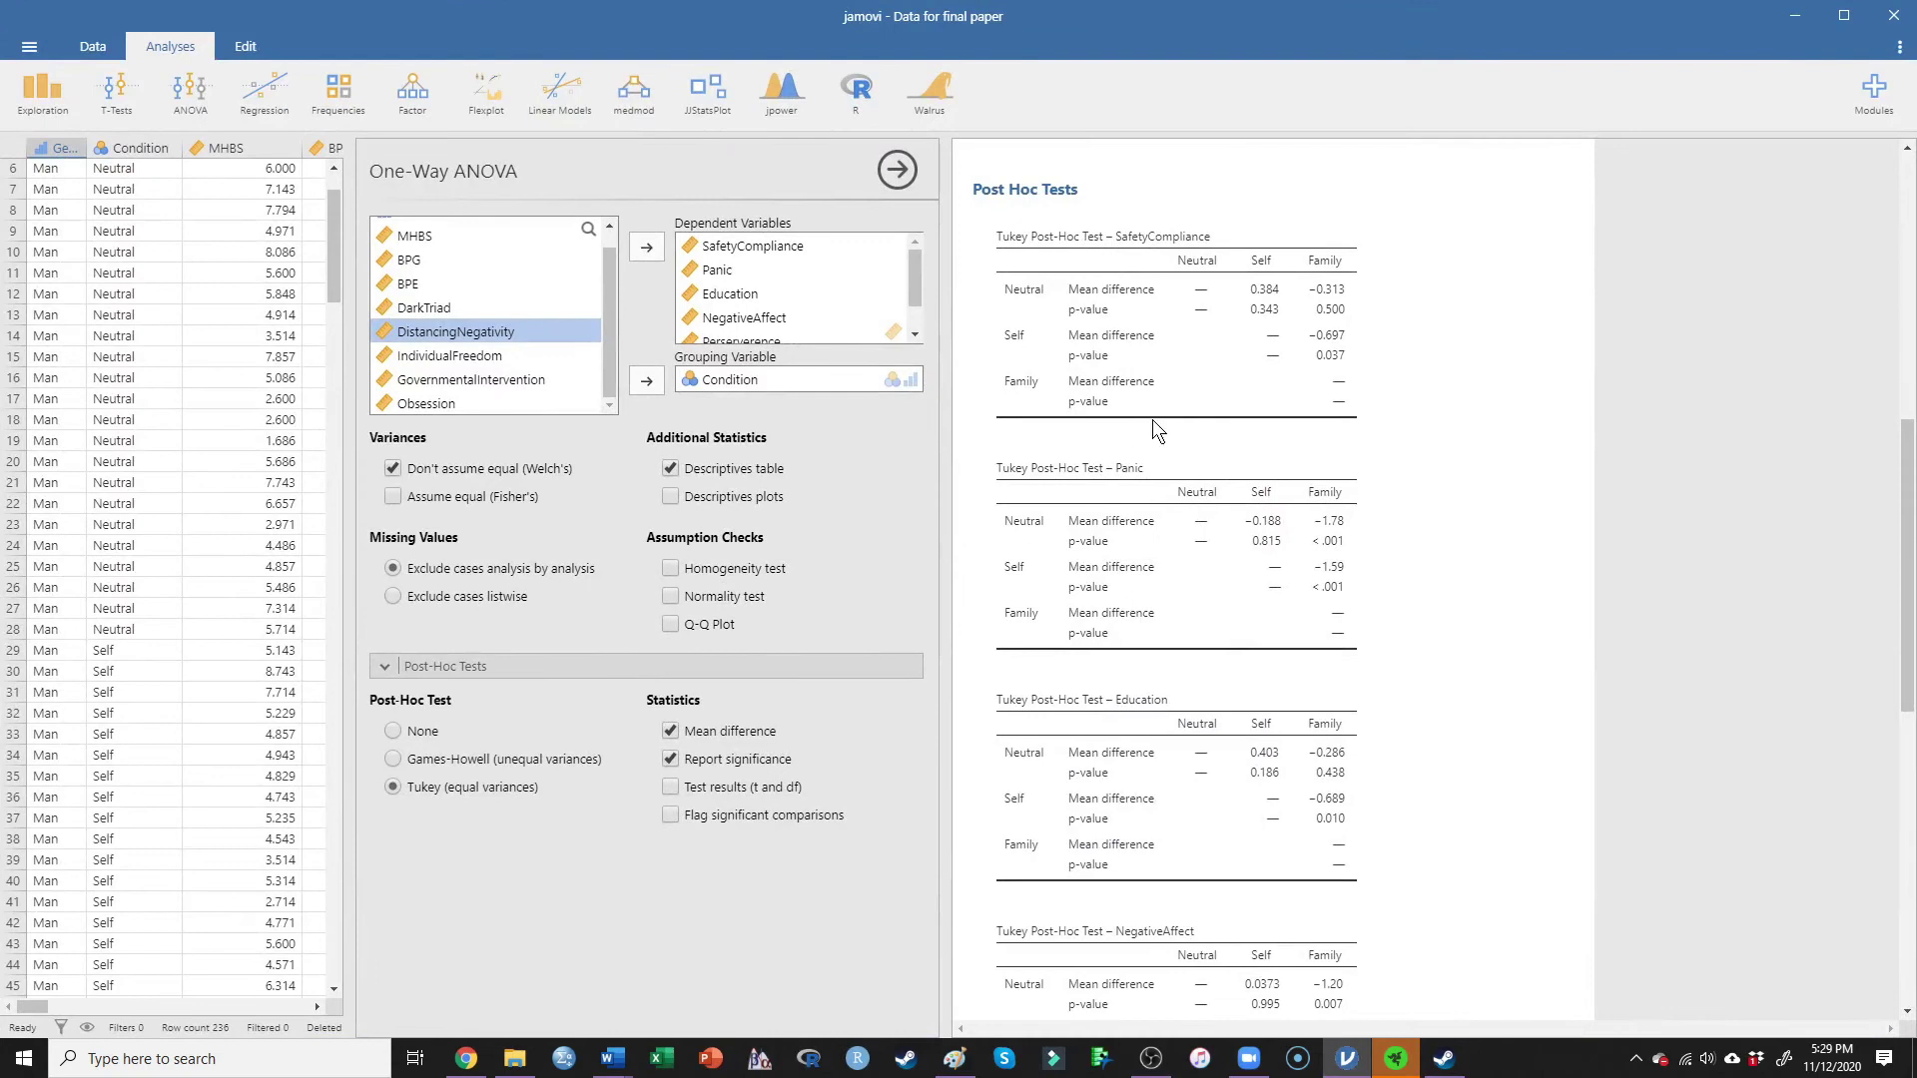
scroll(1224, 619, "down", 2)
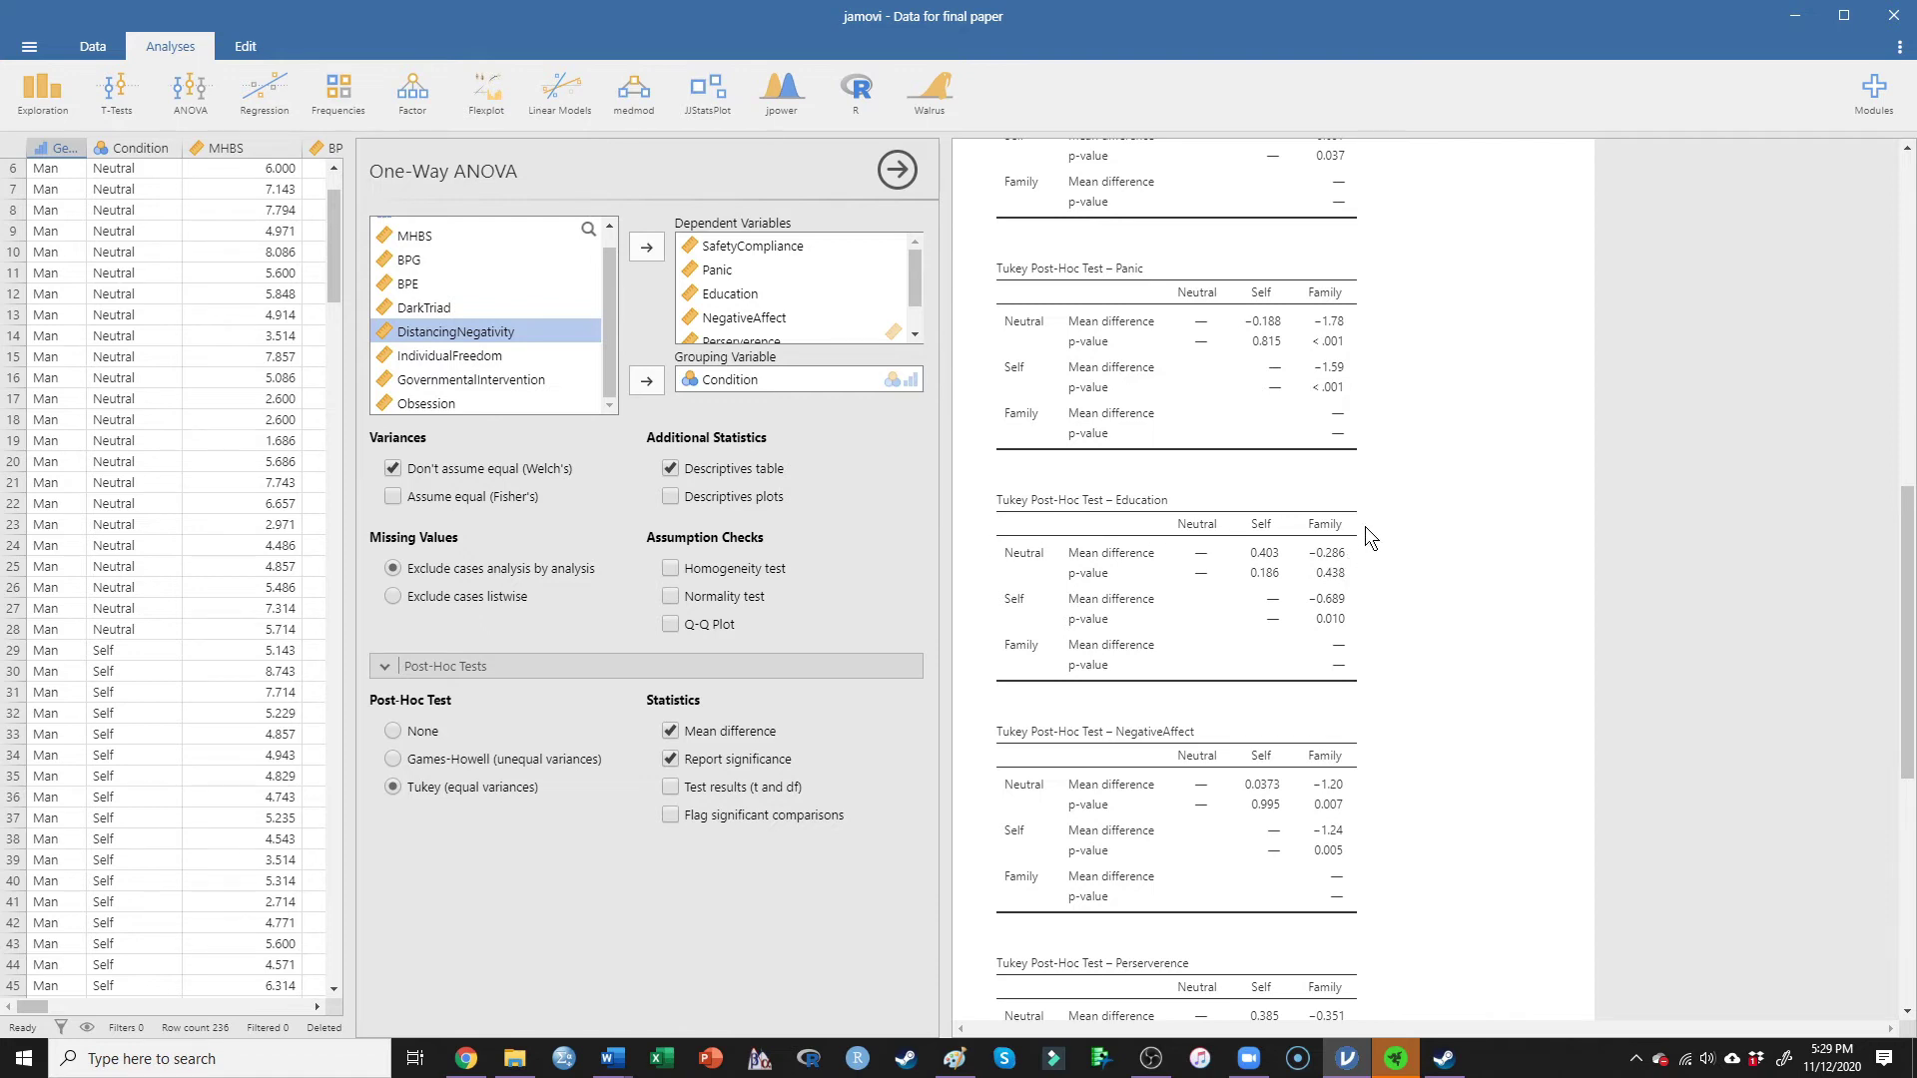
left_click_drag(1156, 12, 1568, 616)
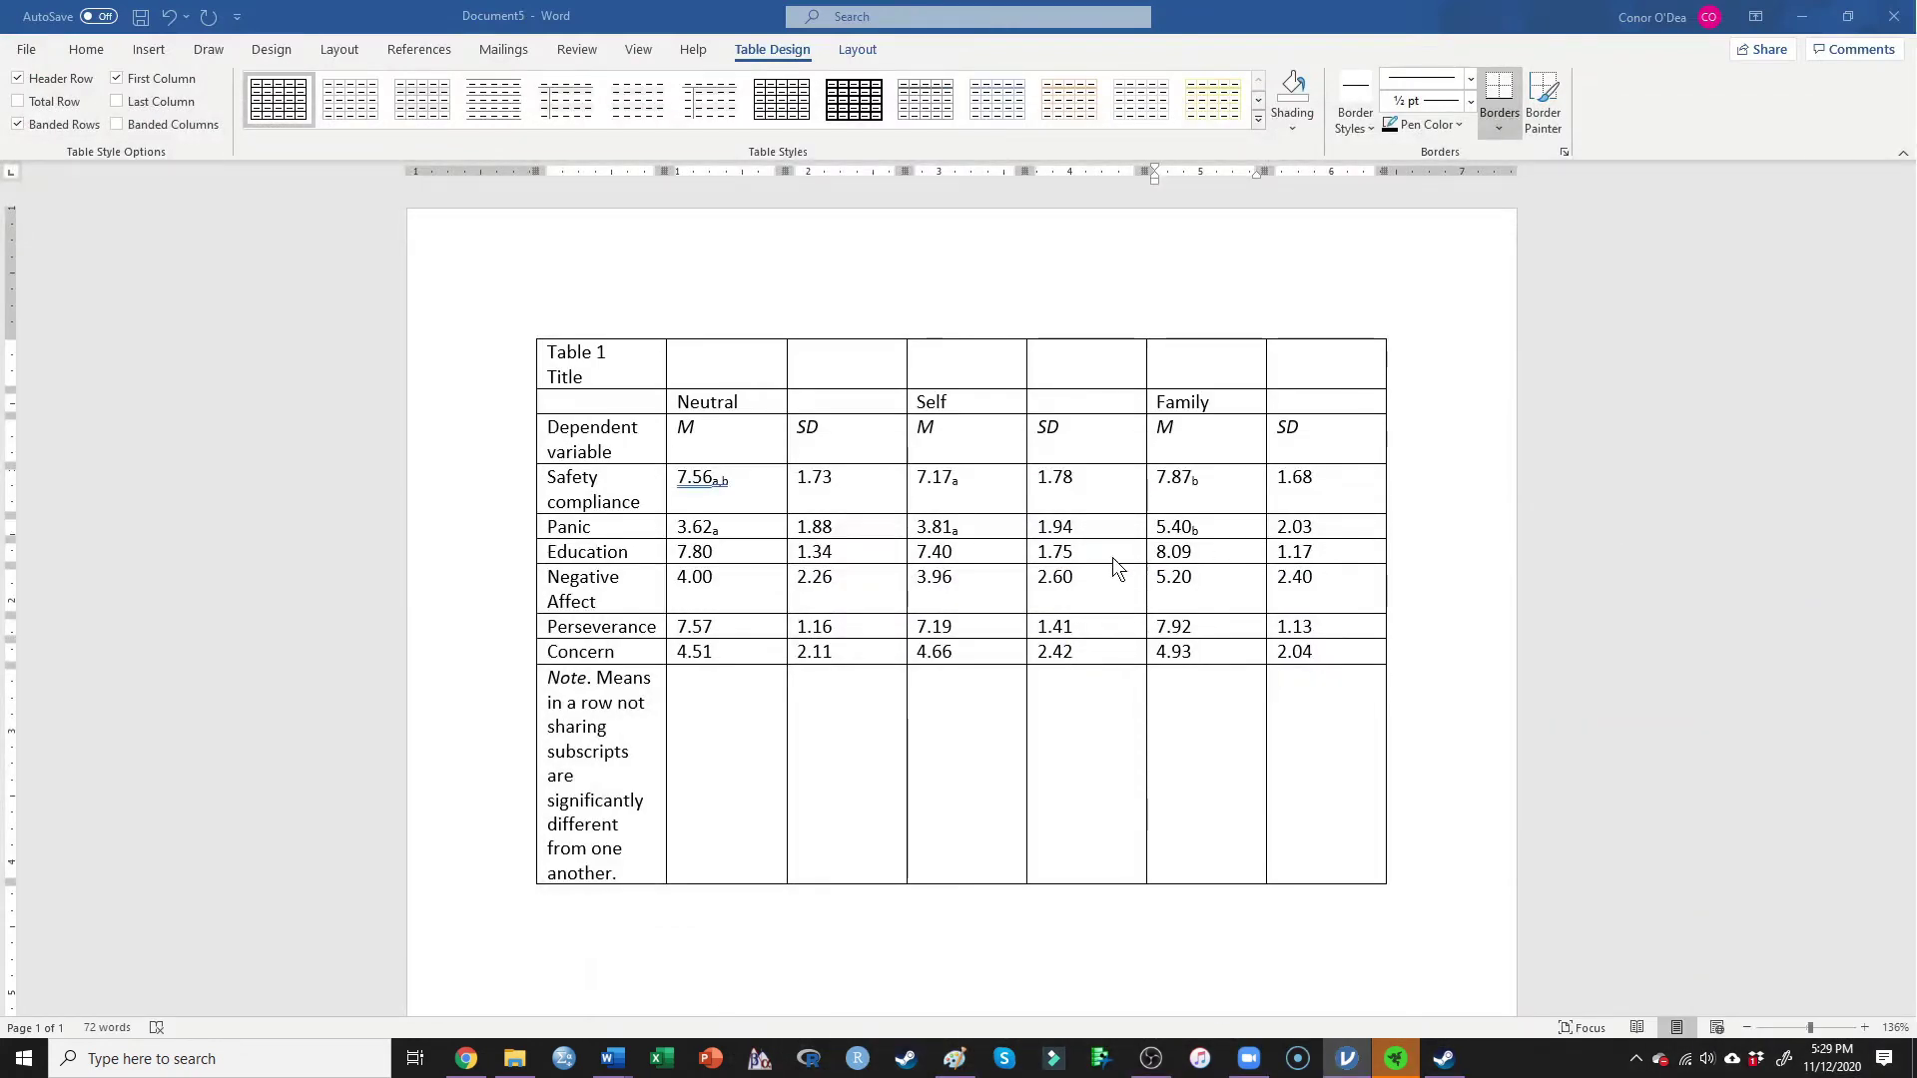
left_click(737, 548)
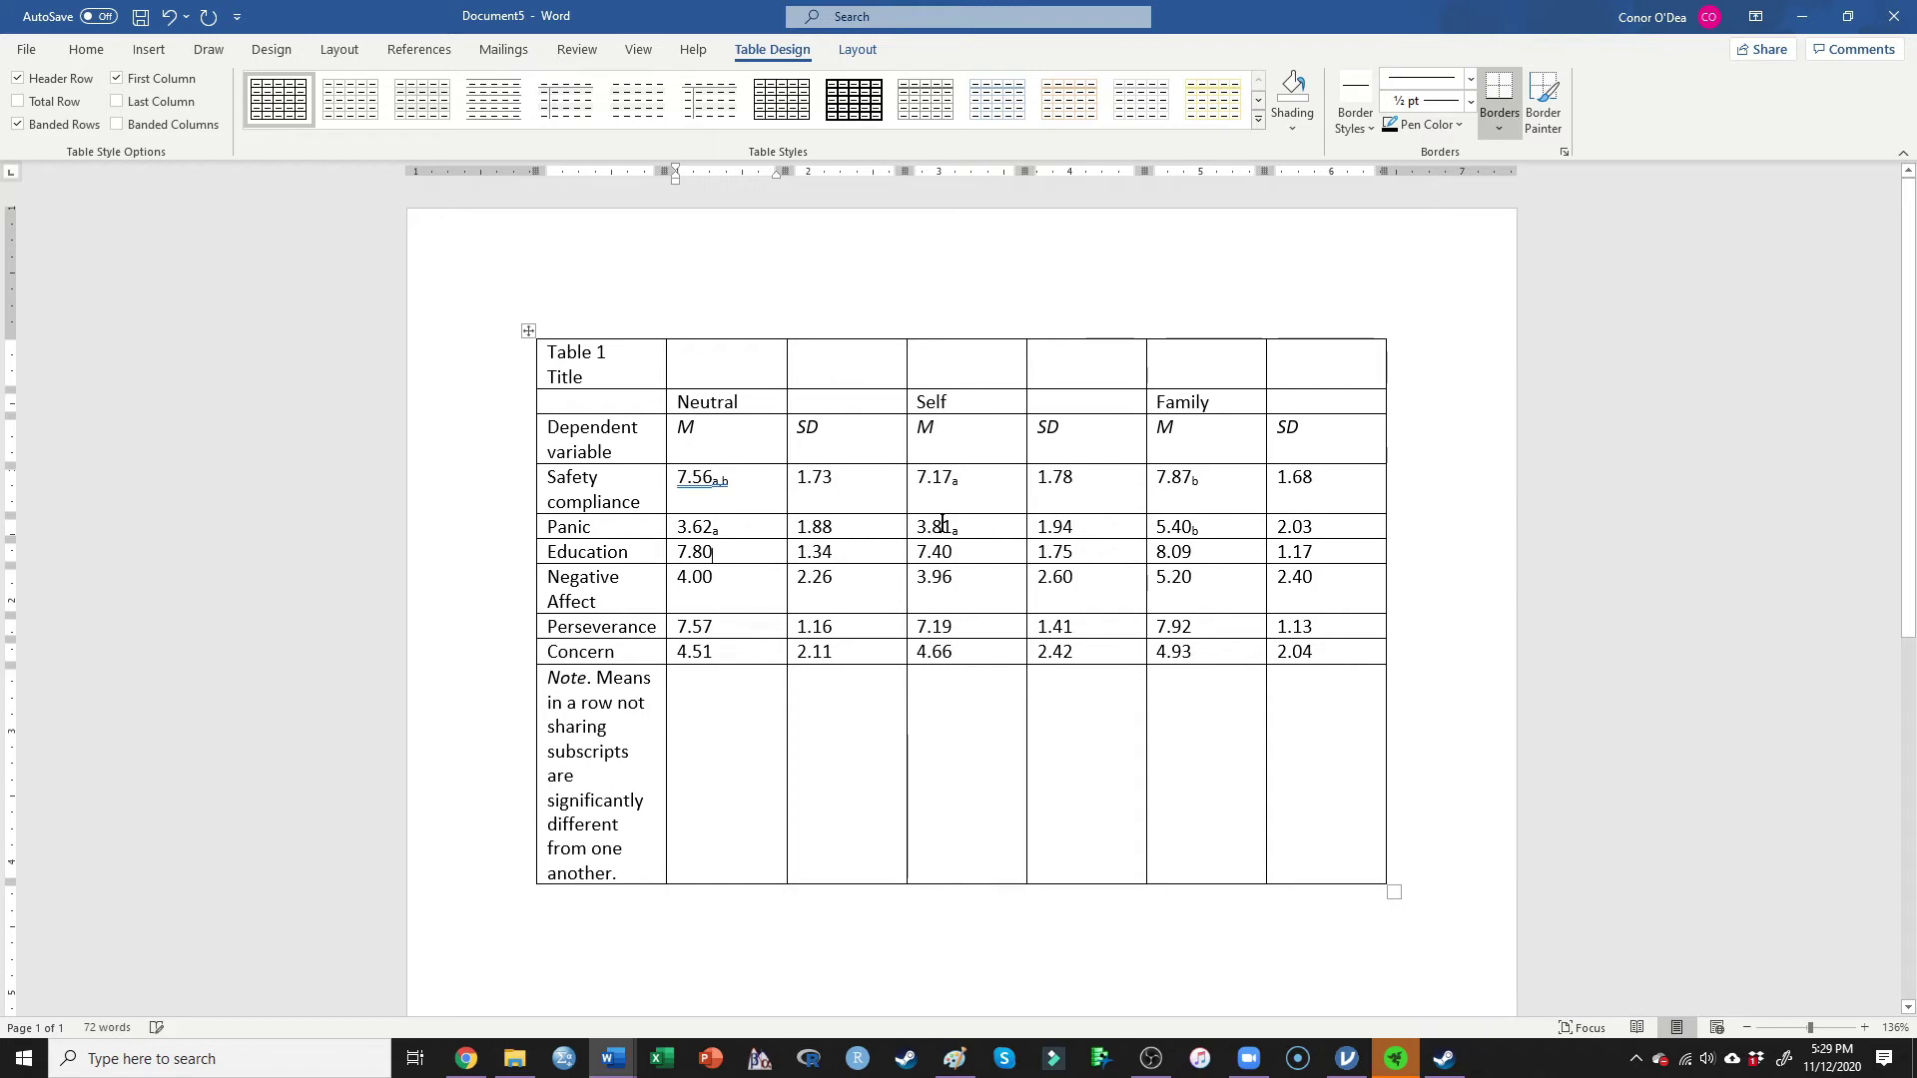
type("a,b")
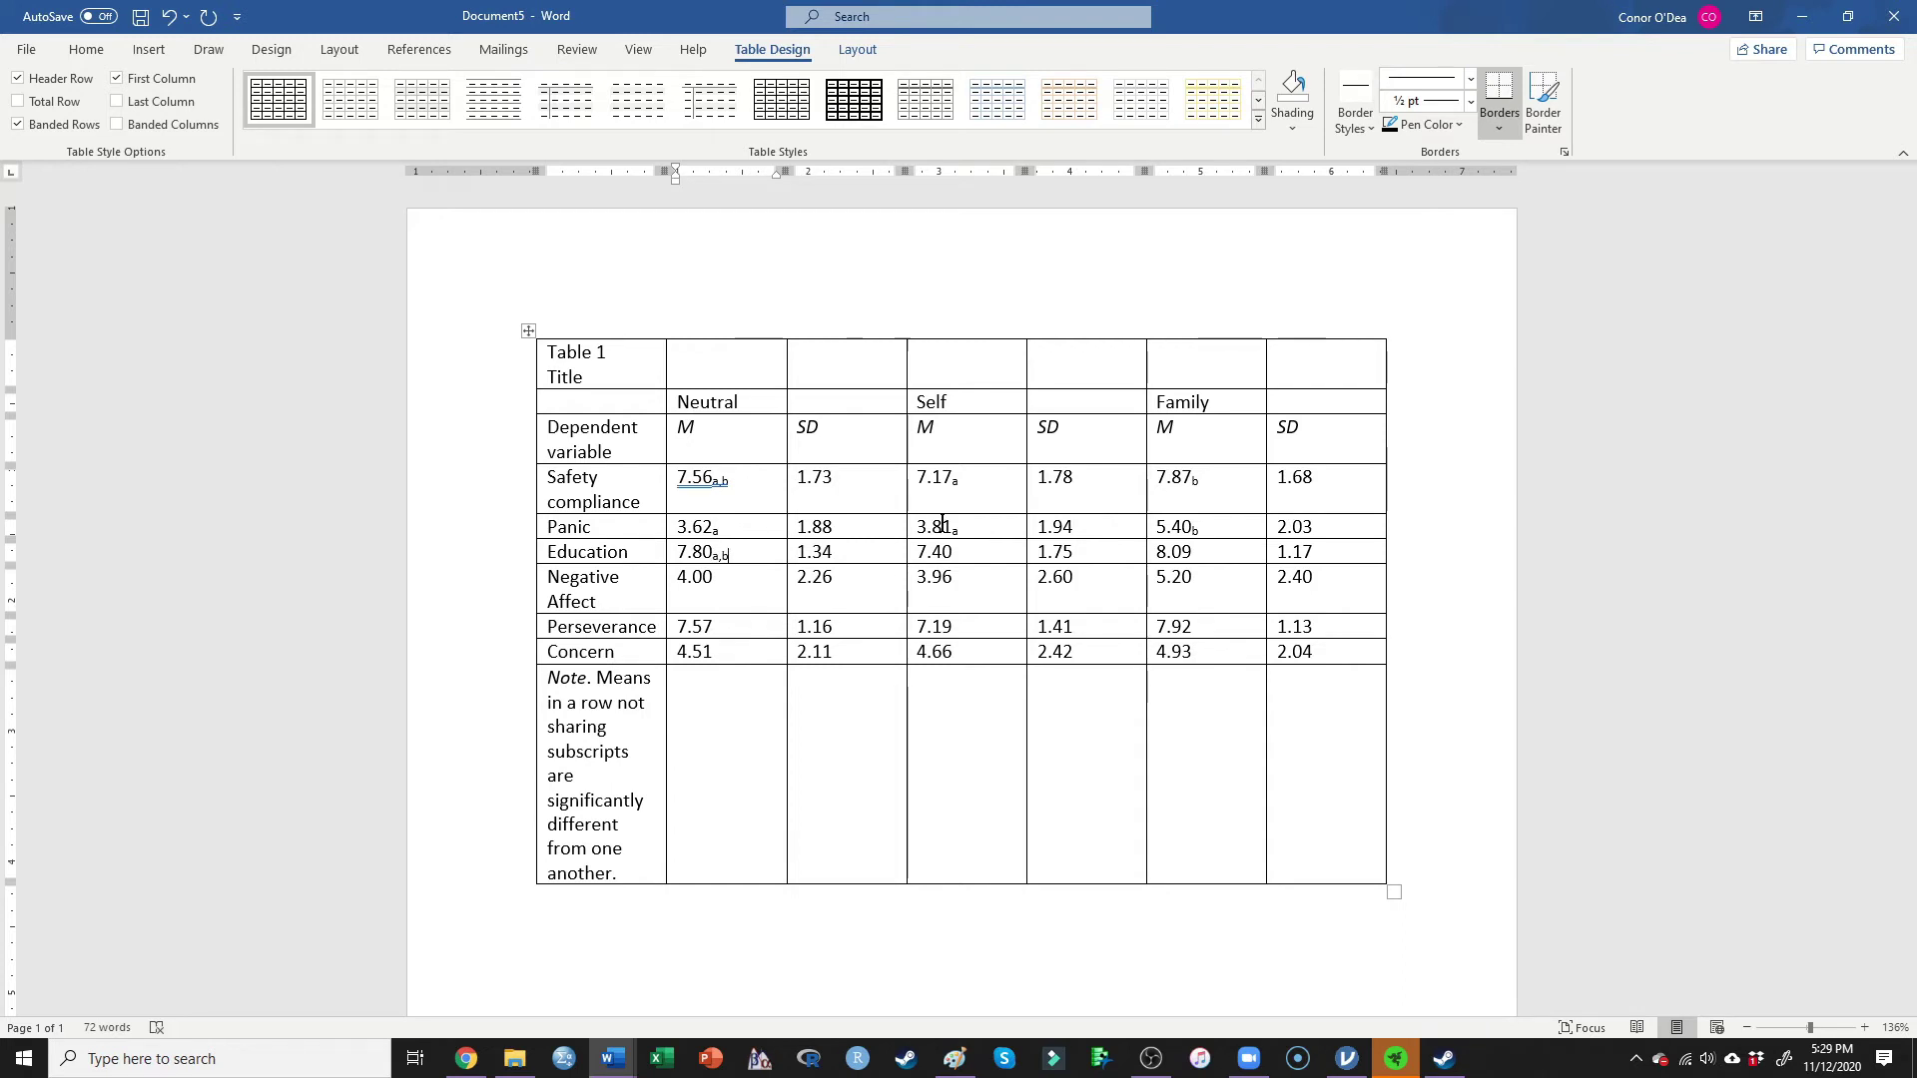
- Add subscript "a" to the Self Education mean and subscript "b" to the Family Education mean
left_click(960, 553)
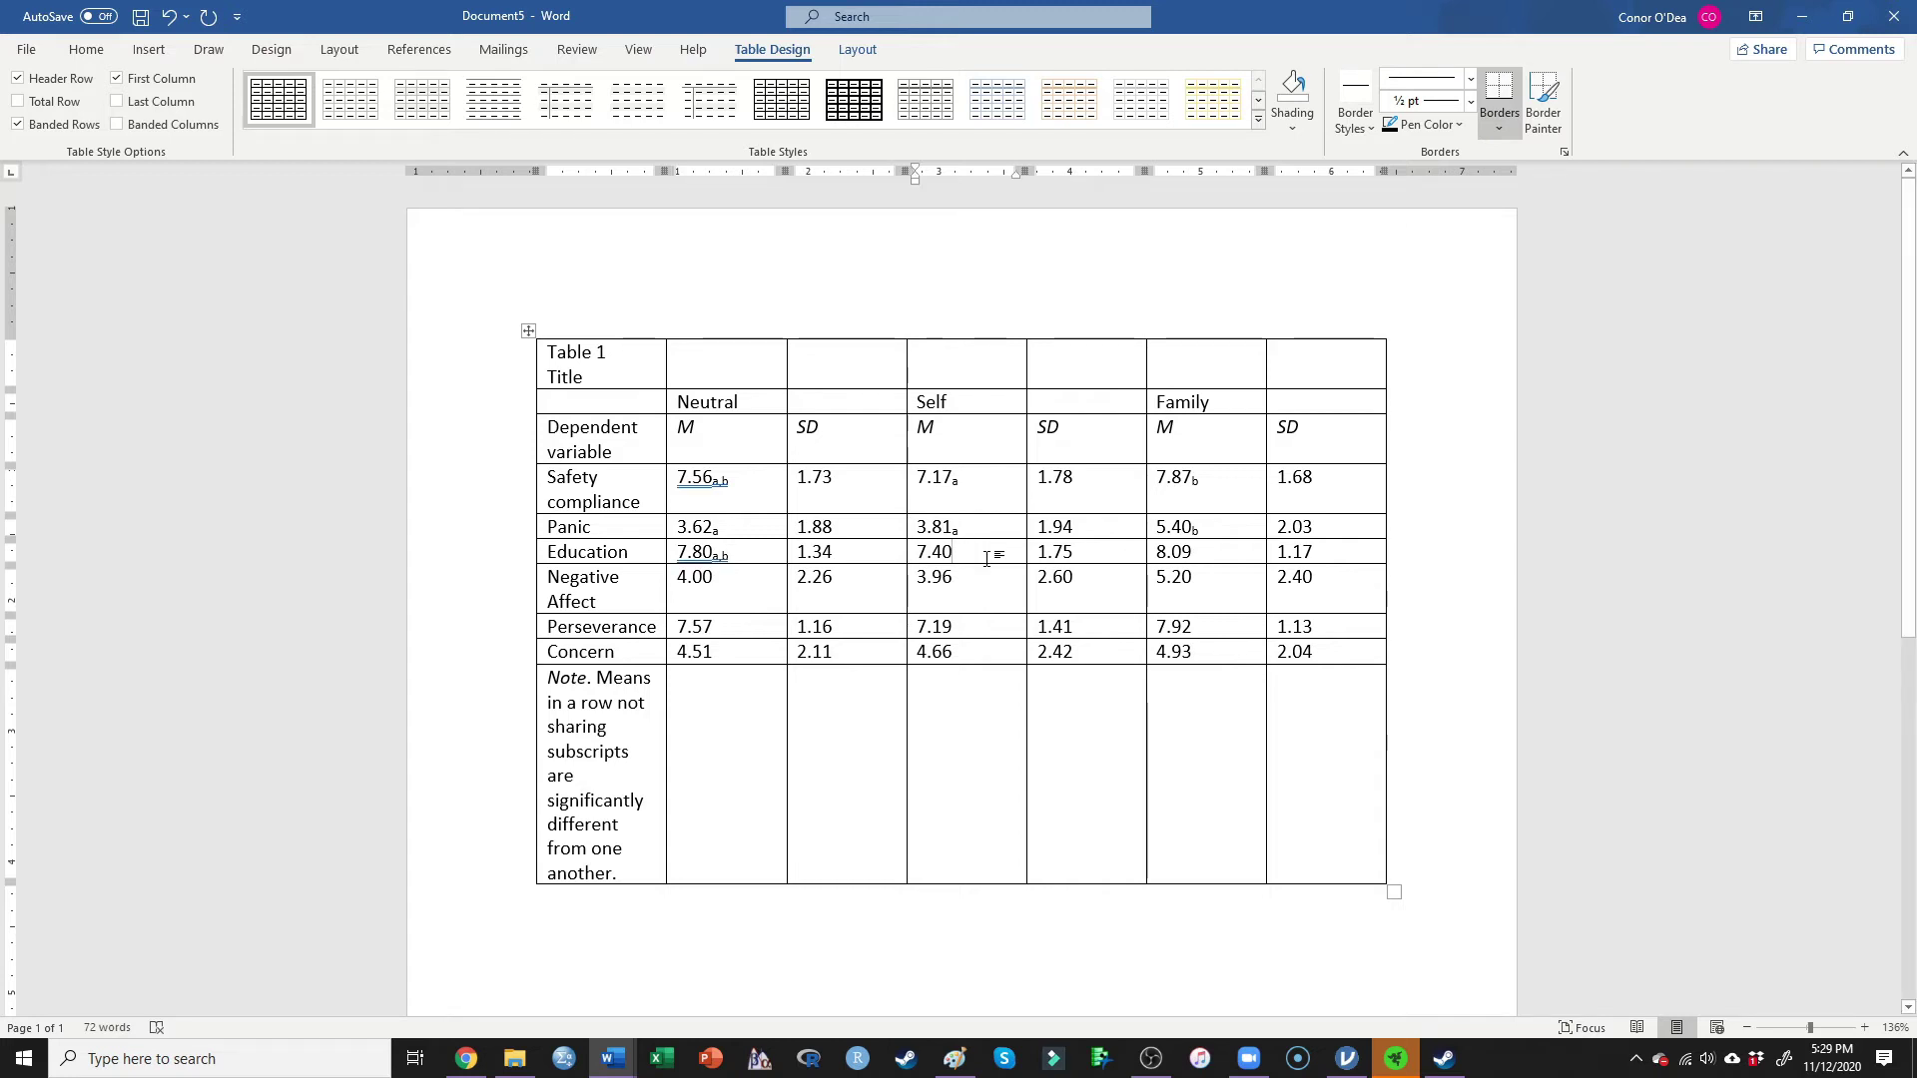
key("ctrl+equal")
type("a")
left_click(1245, 559)
key("ctrl+equal")
type("b")
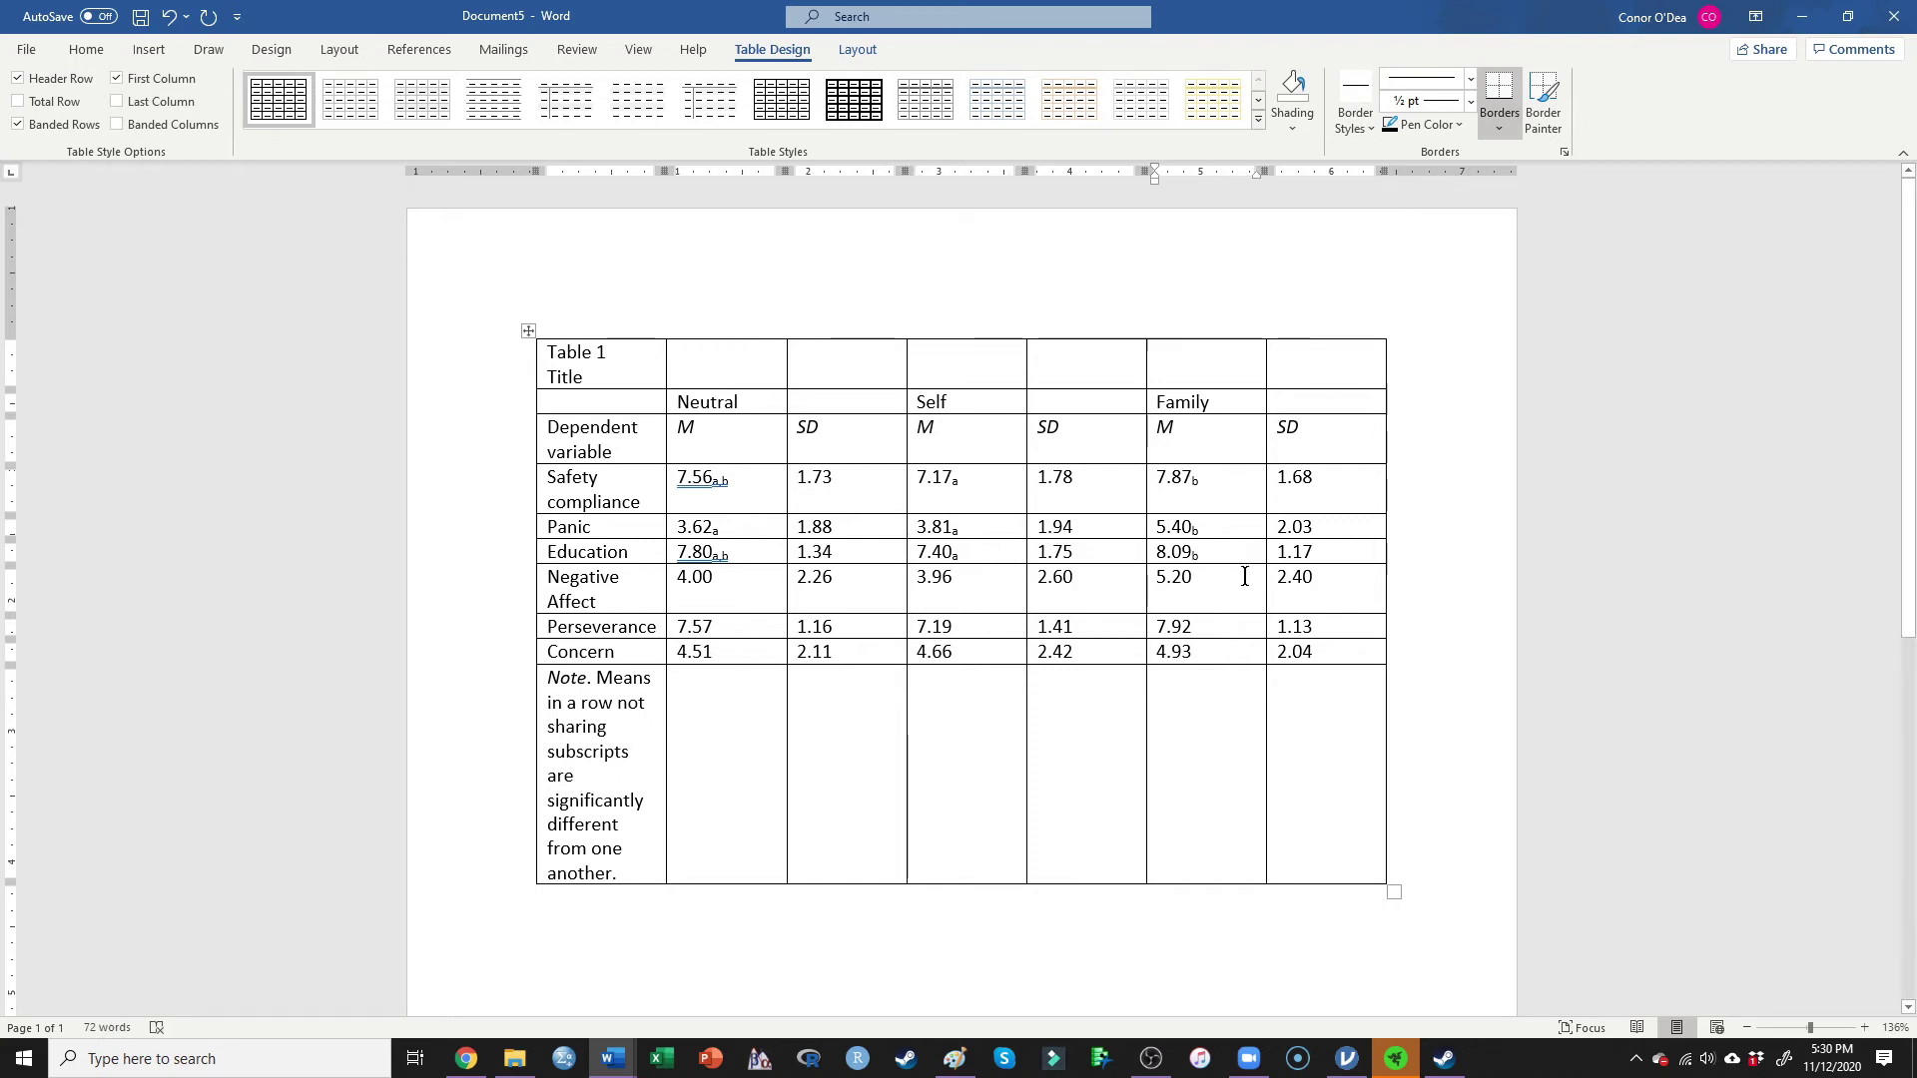
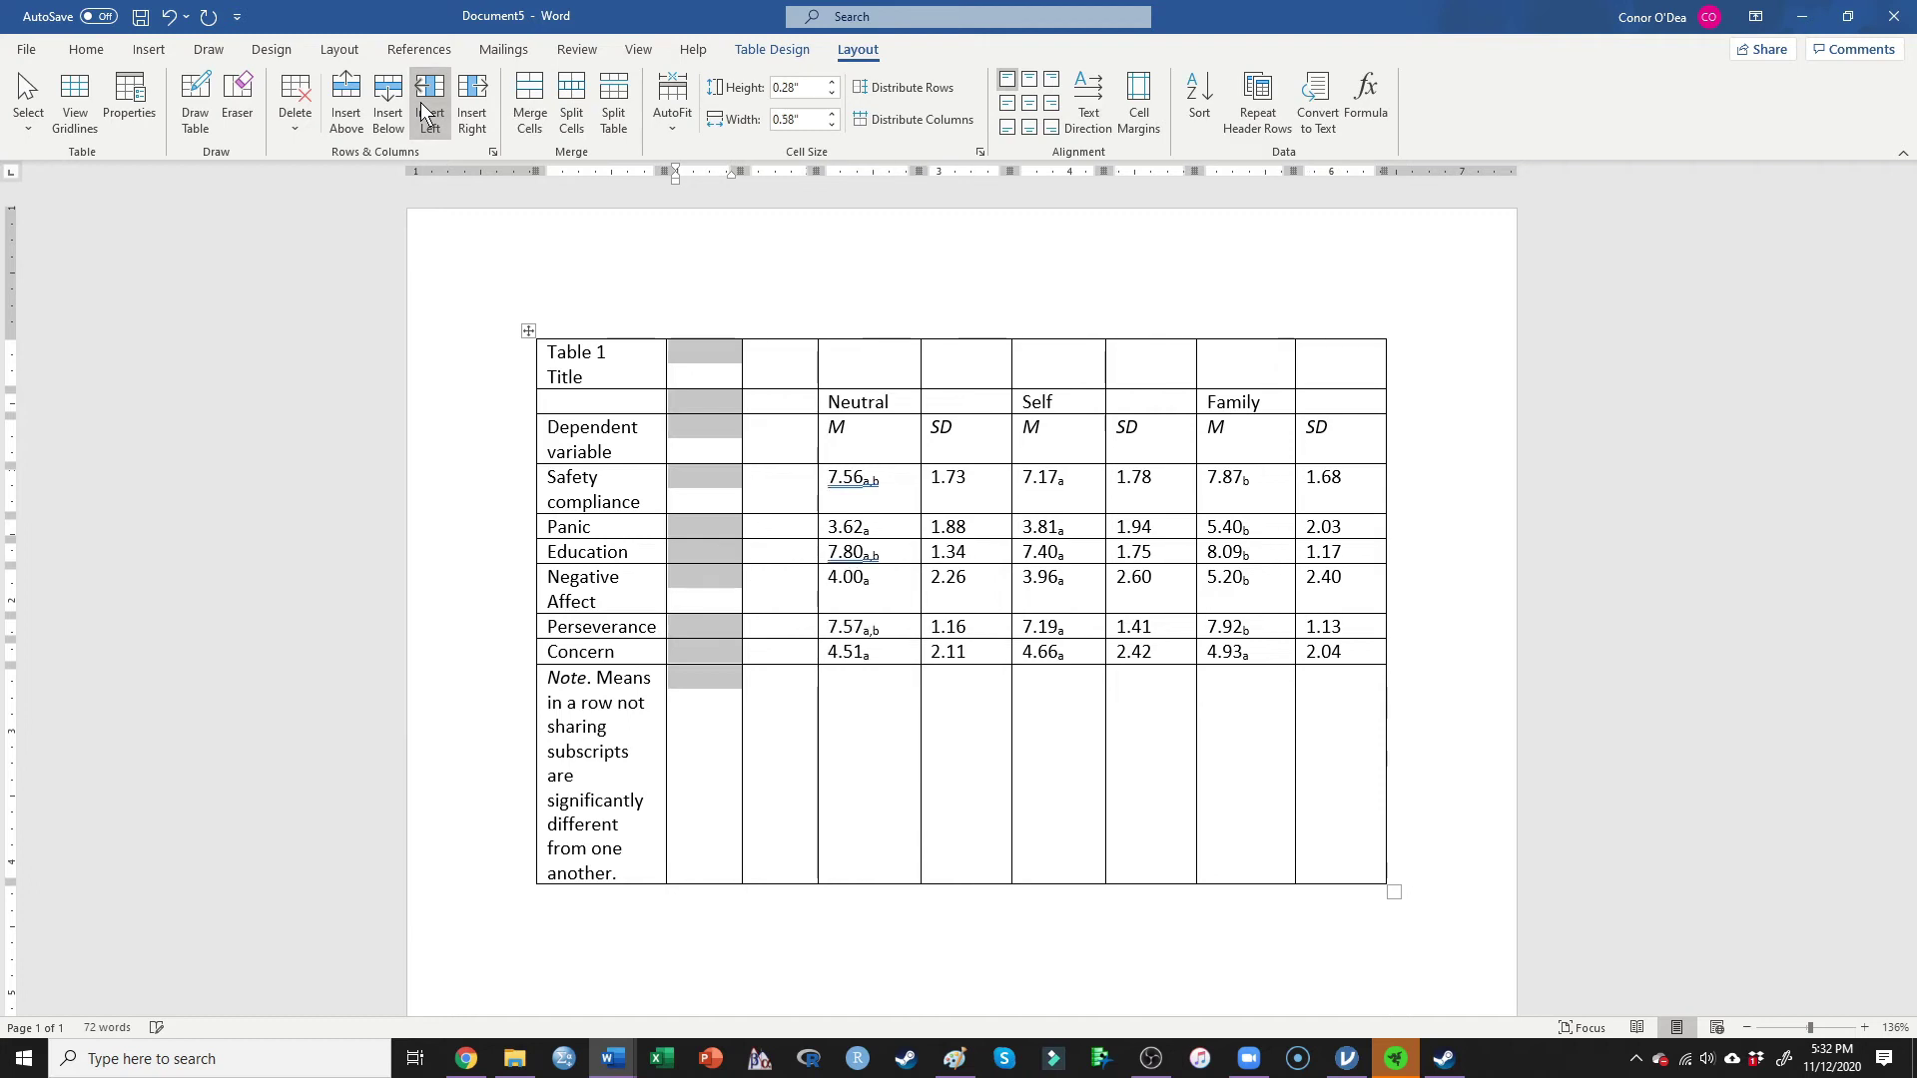
- Check the ANOVA degrees of freedom in jamovi and head the first empty column of the Word table "F(2, 150-152)"
left_click(723, 440)
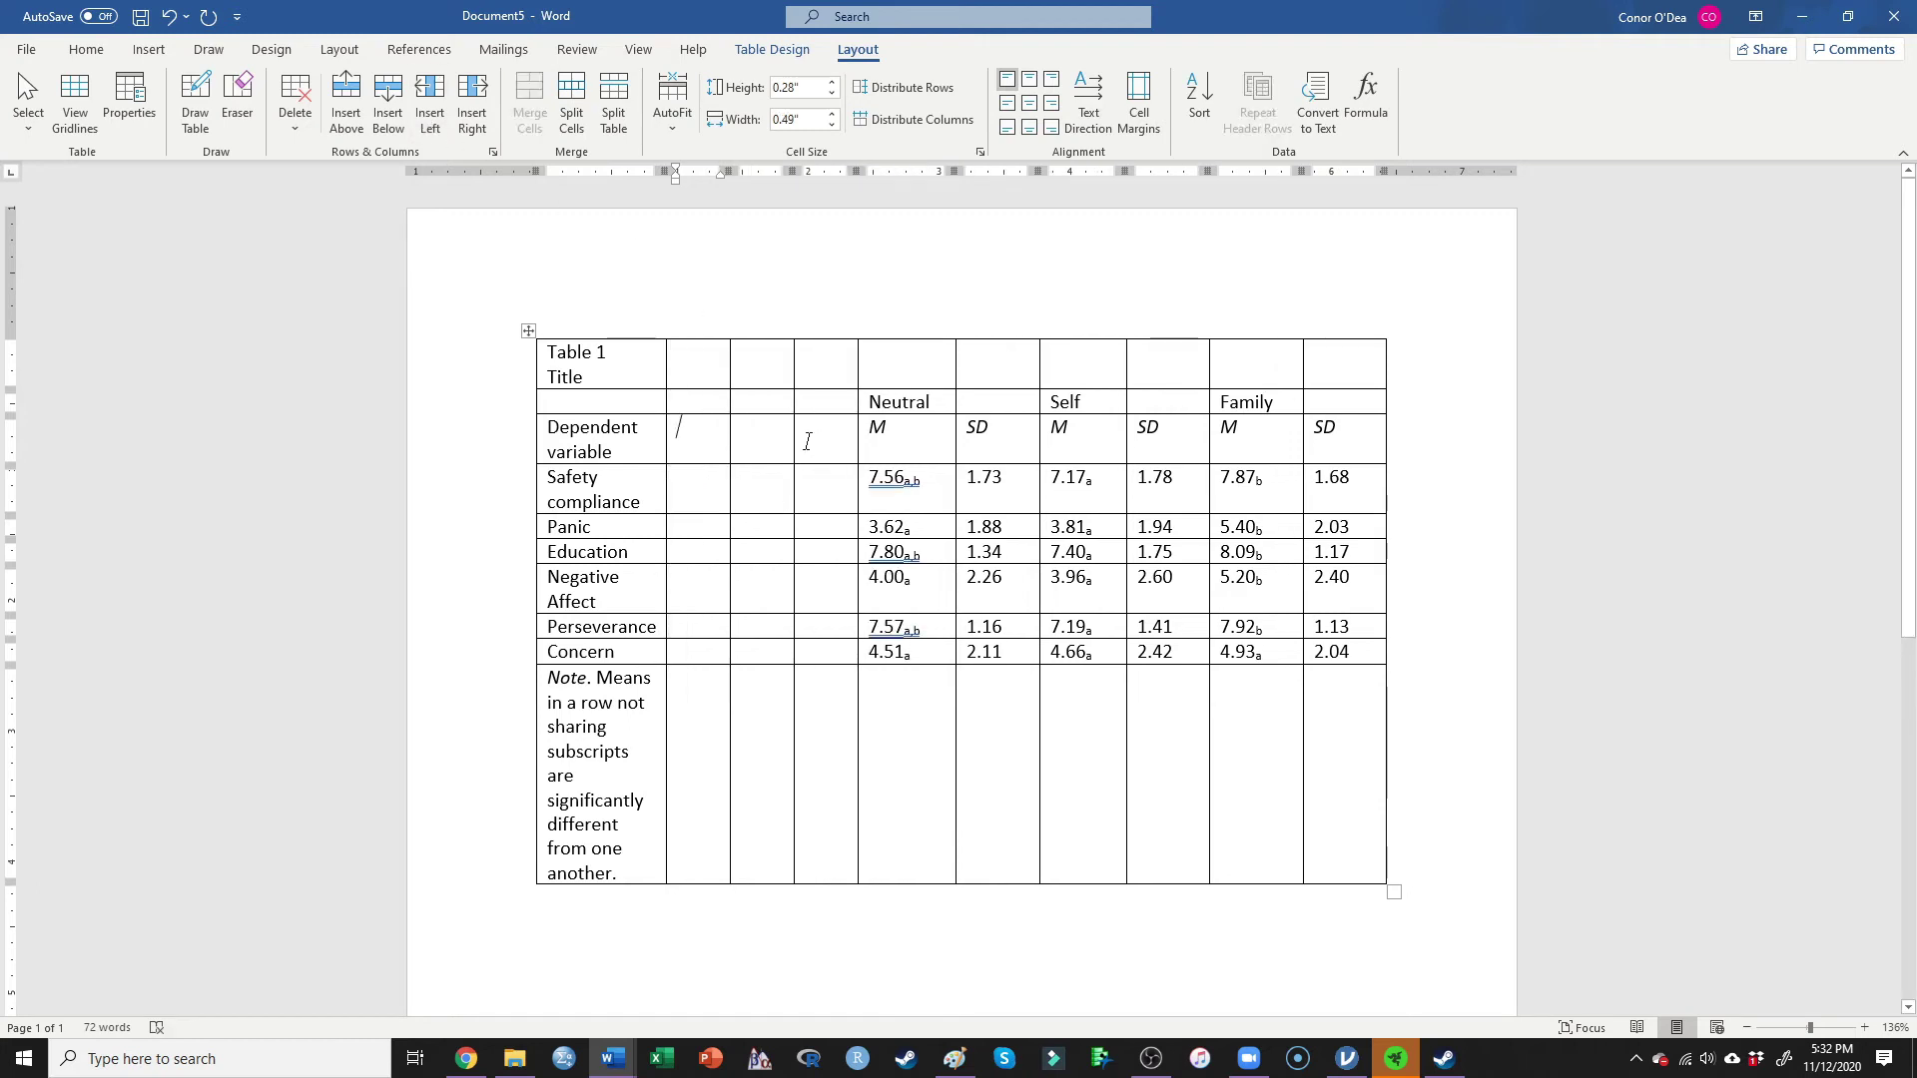
key("alt+Tab")
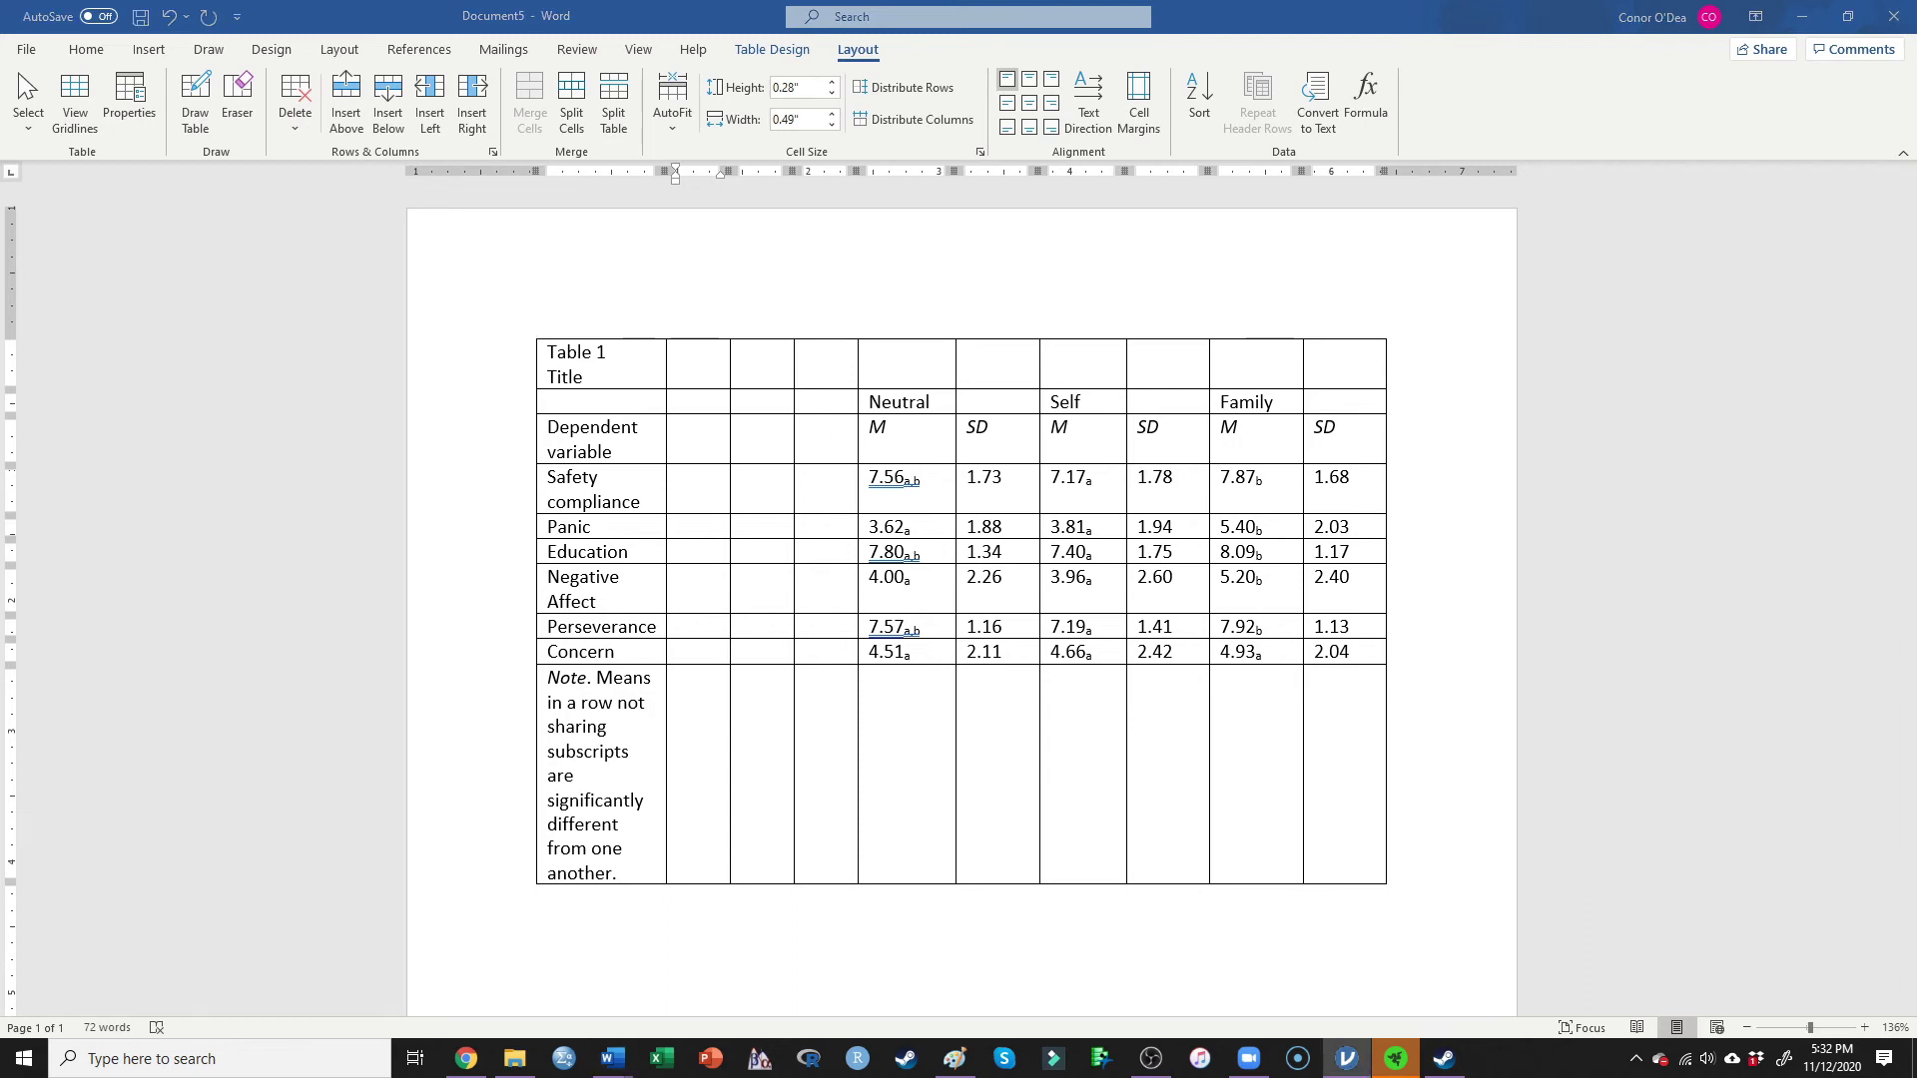
scroll(1613, 763, "up", 15)
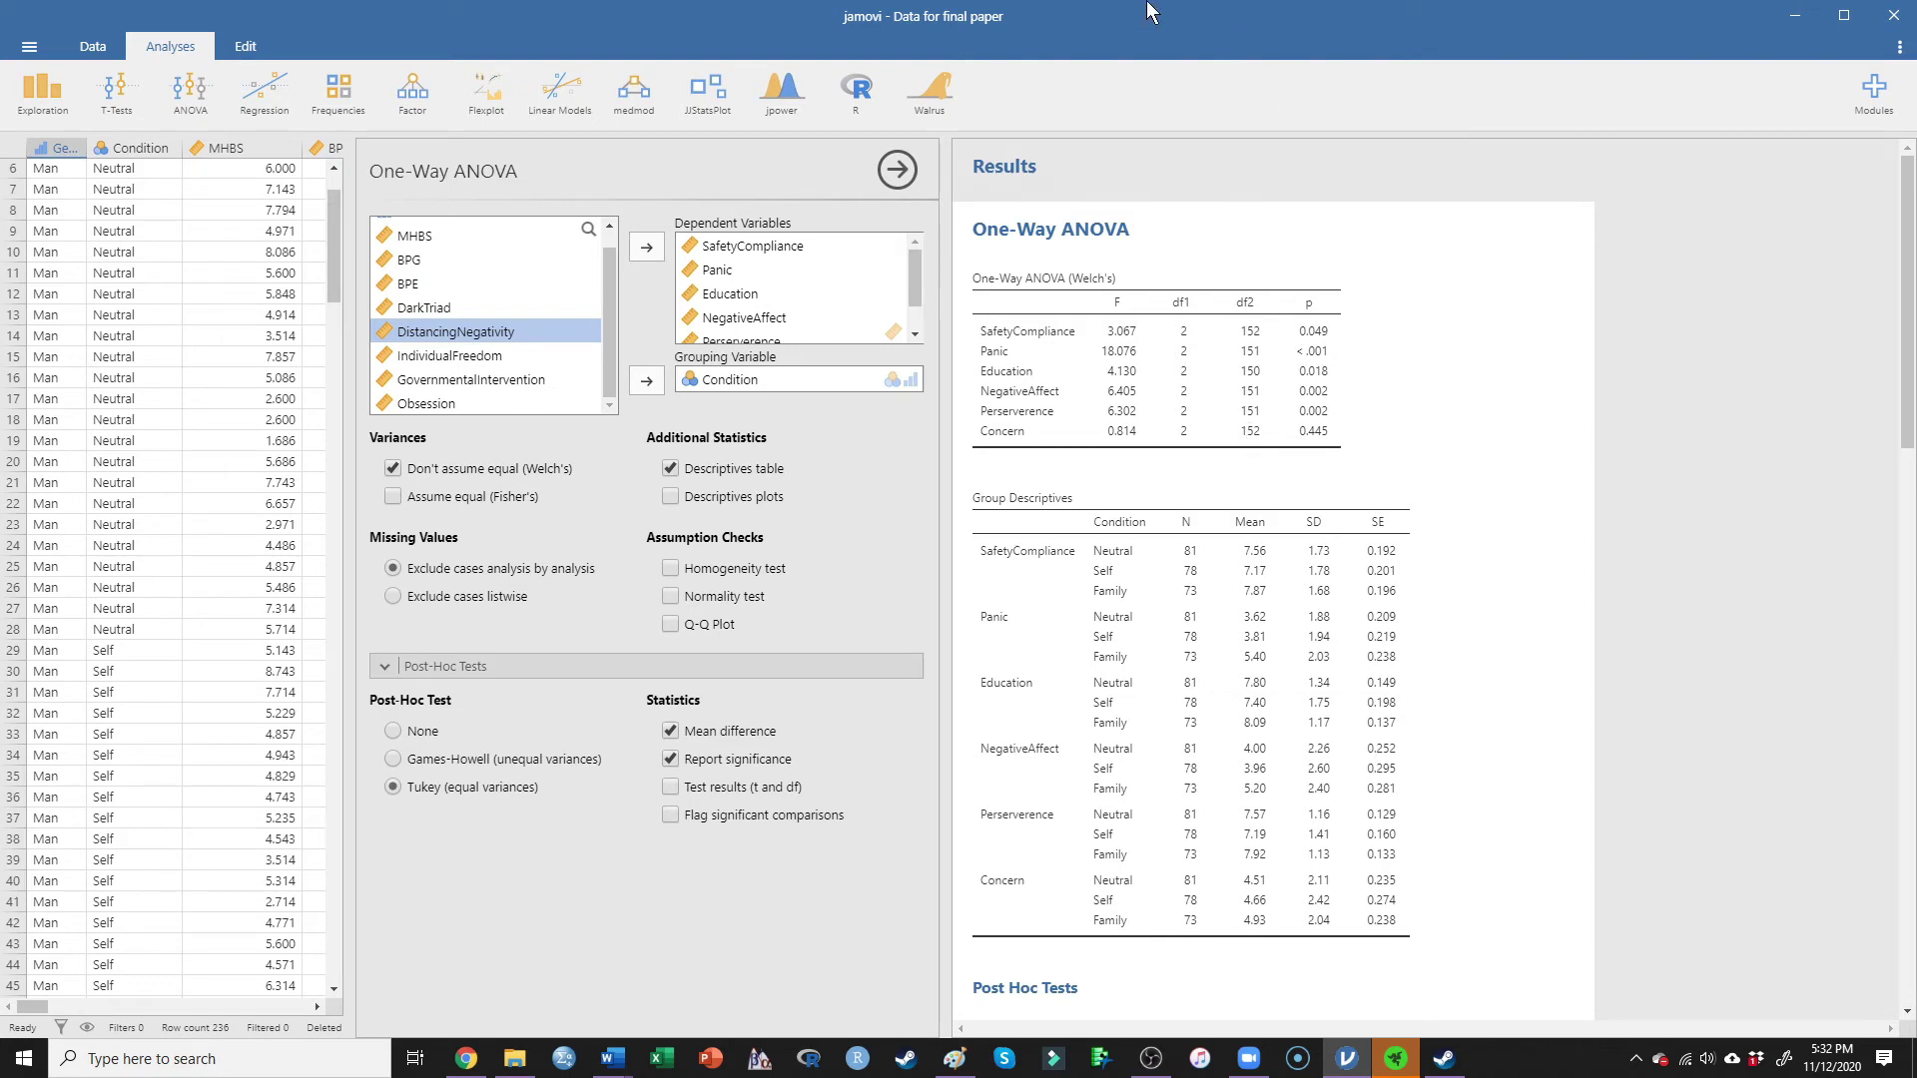
key("alt+Tab")
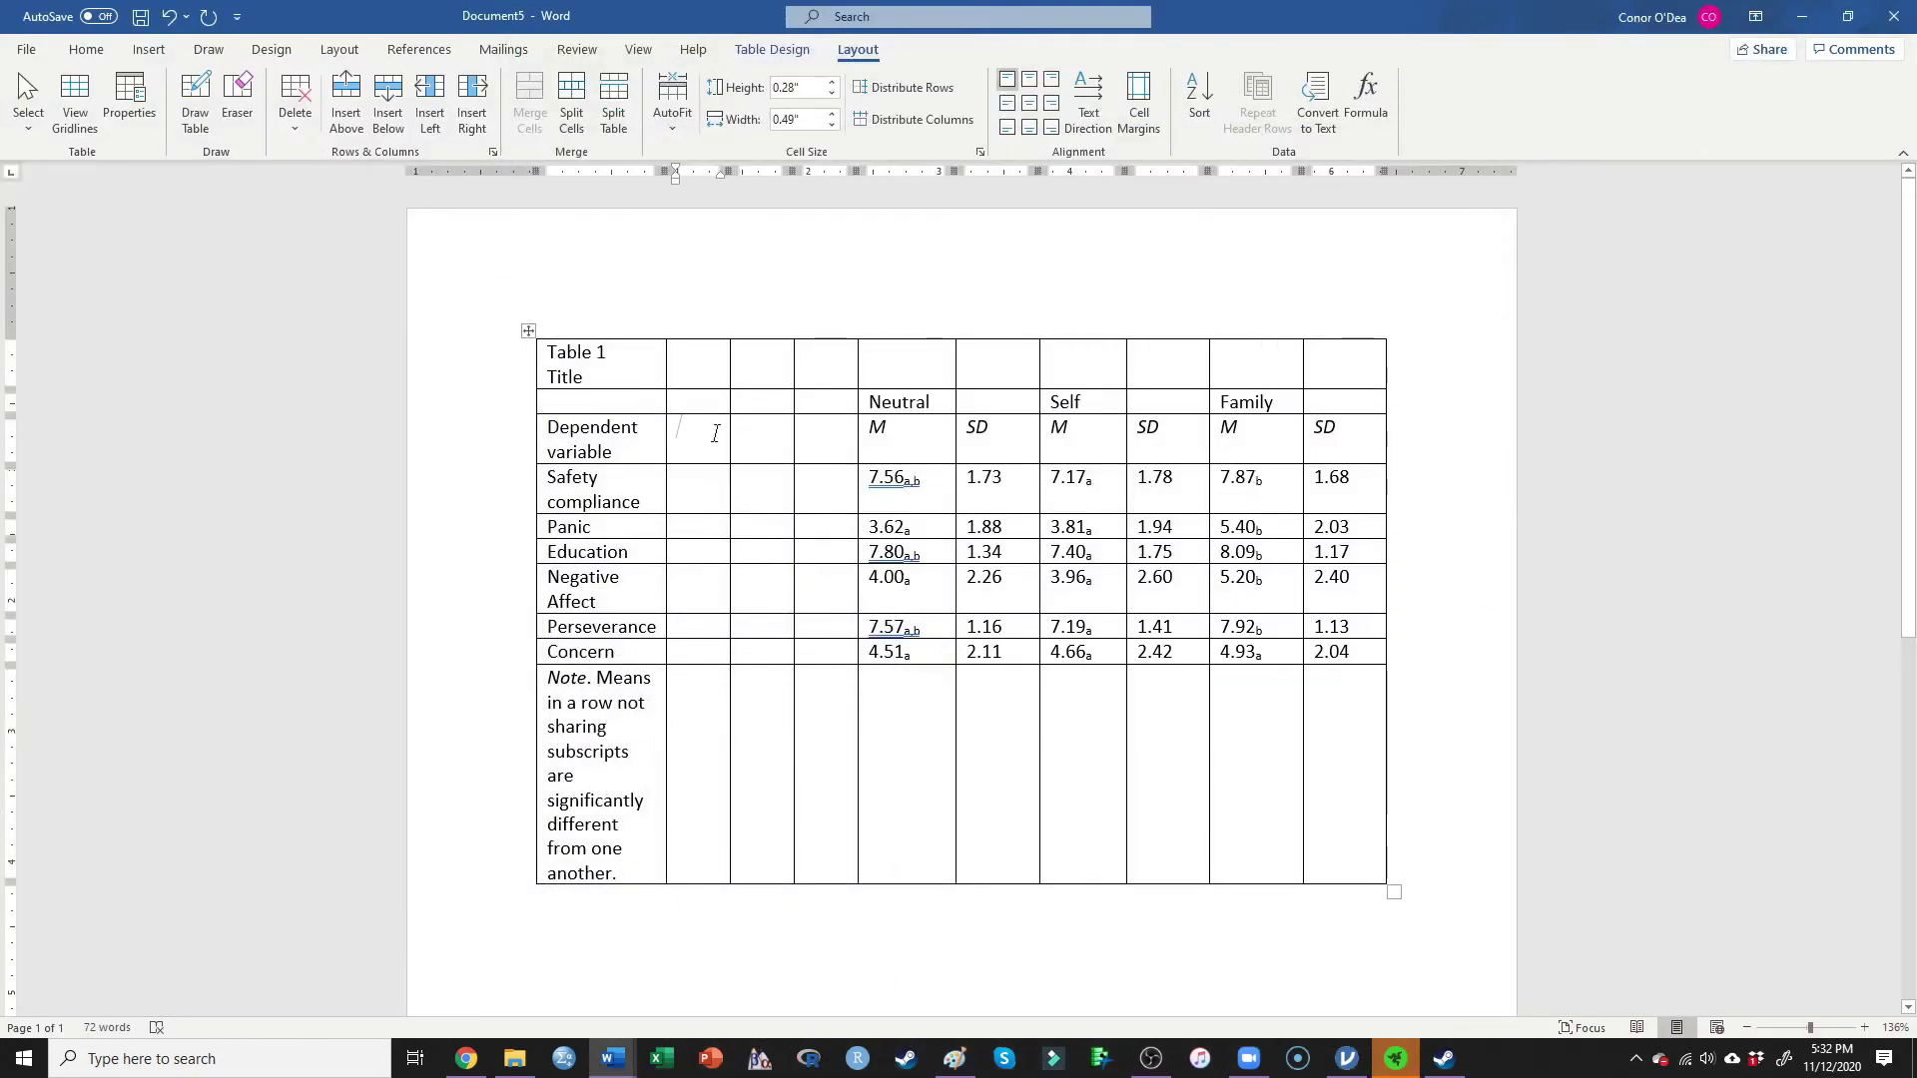
type("F")
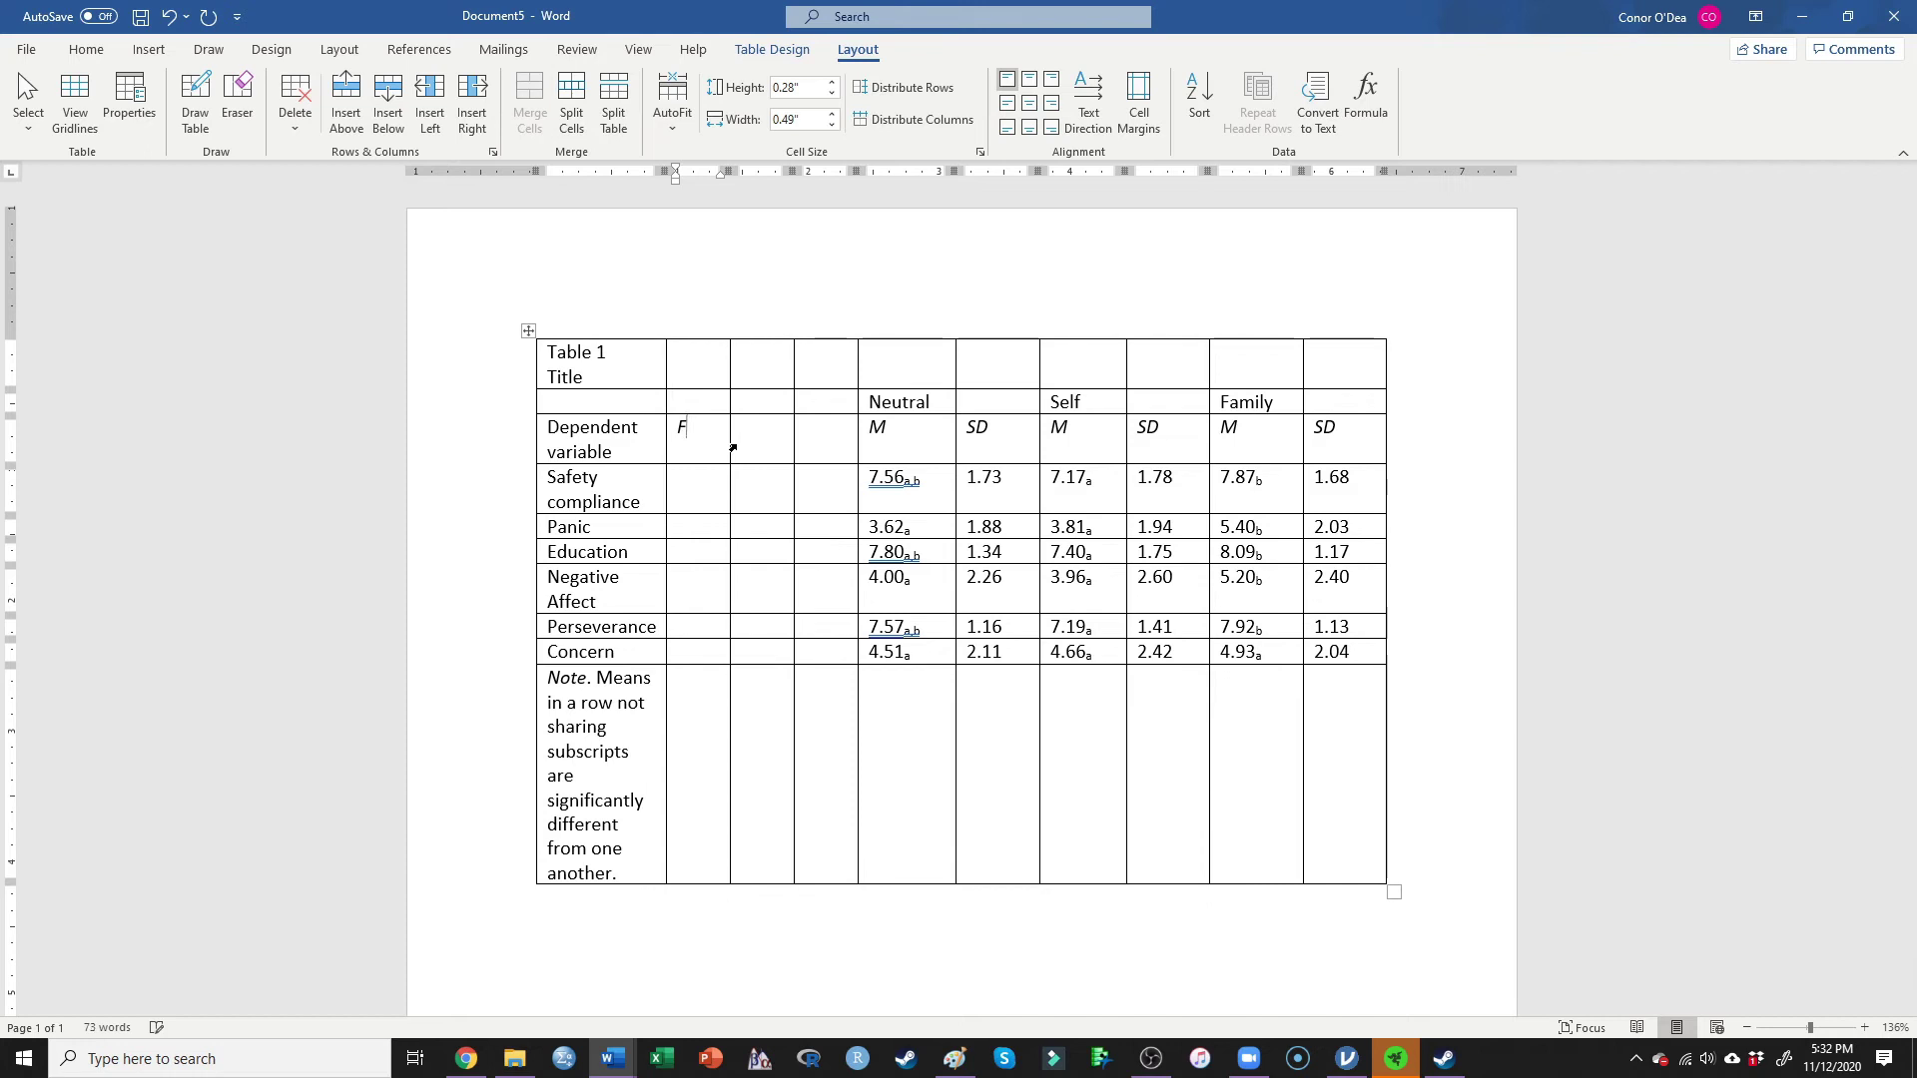
type("(2, 105-")
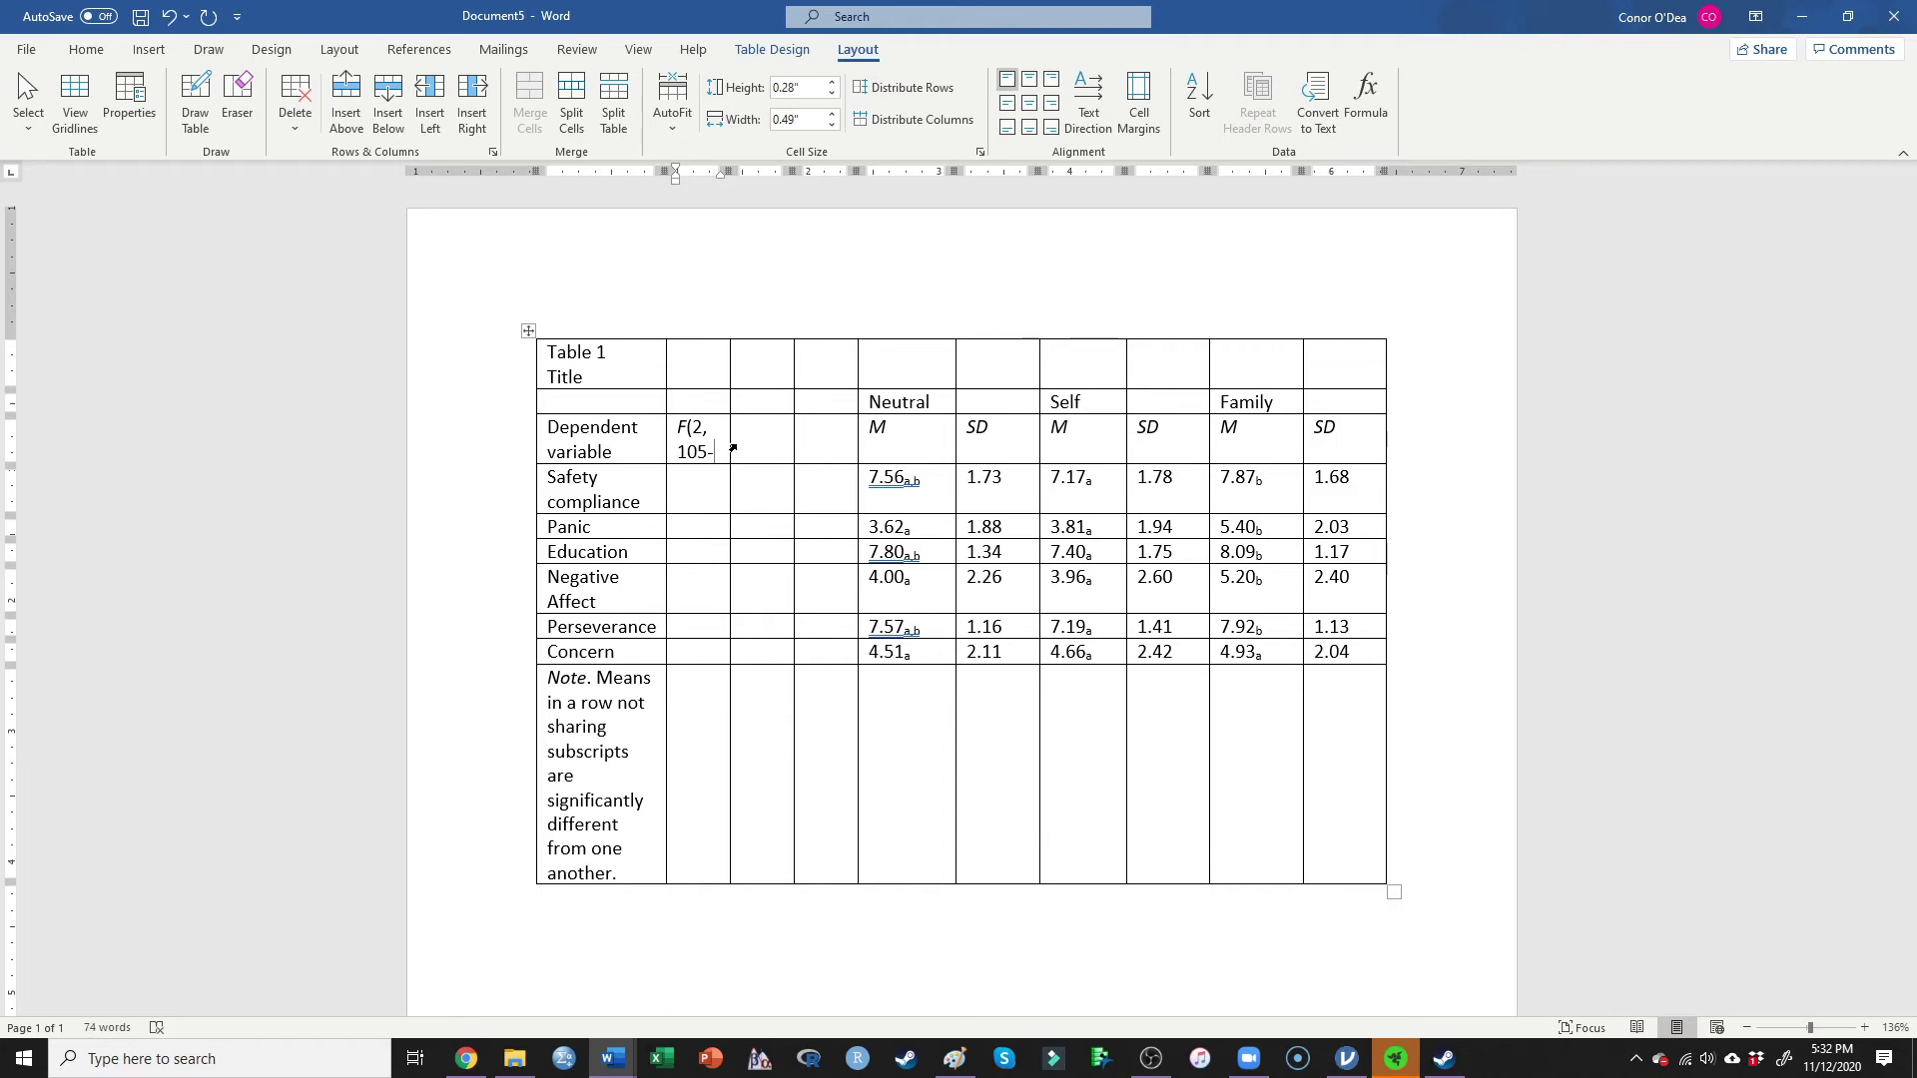
type("152")
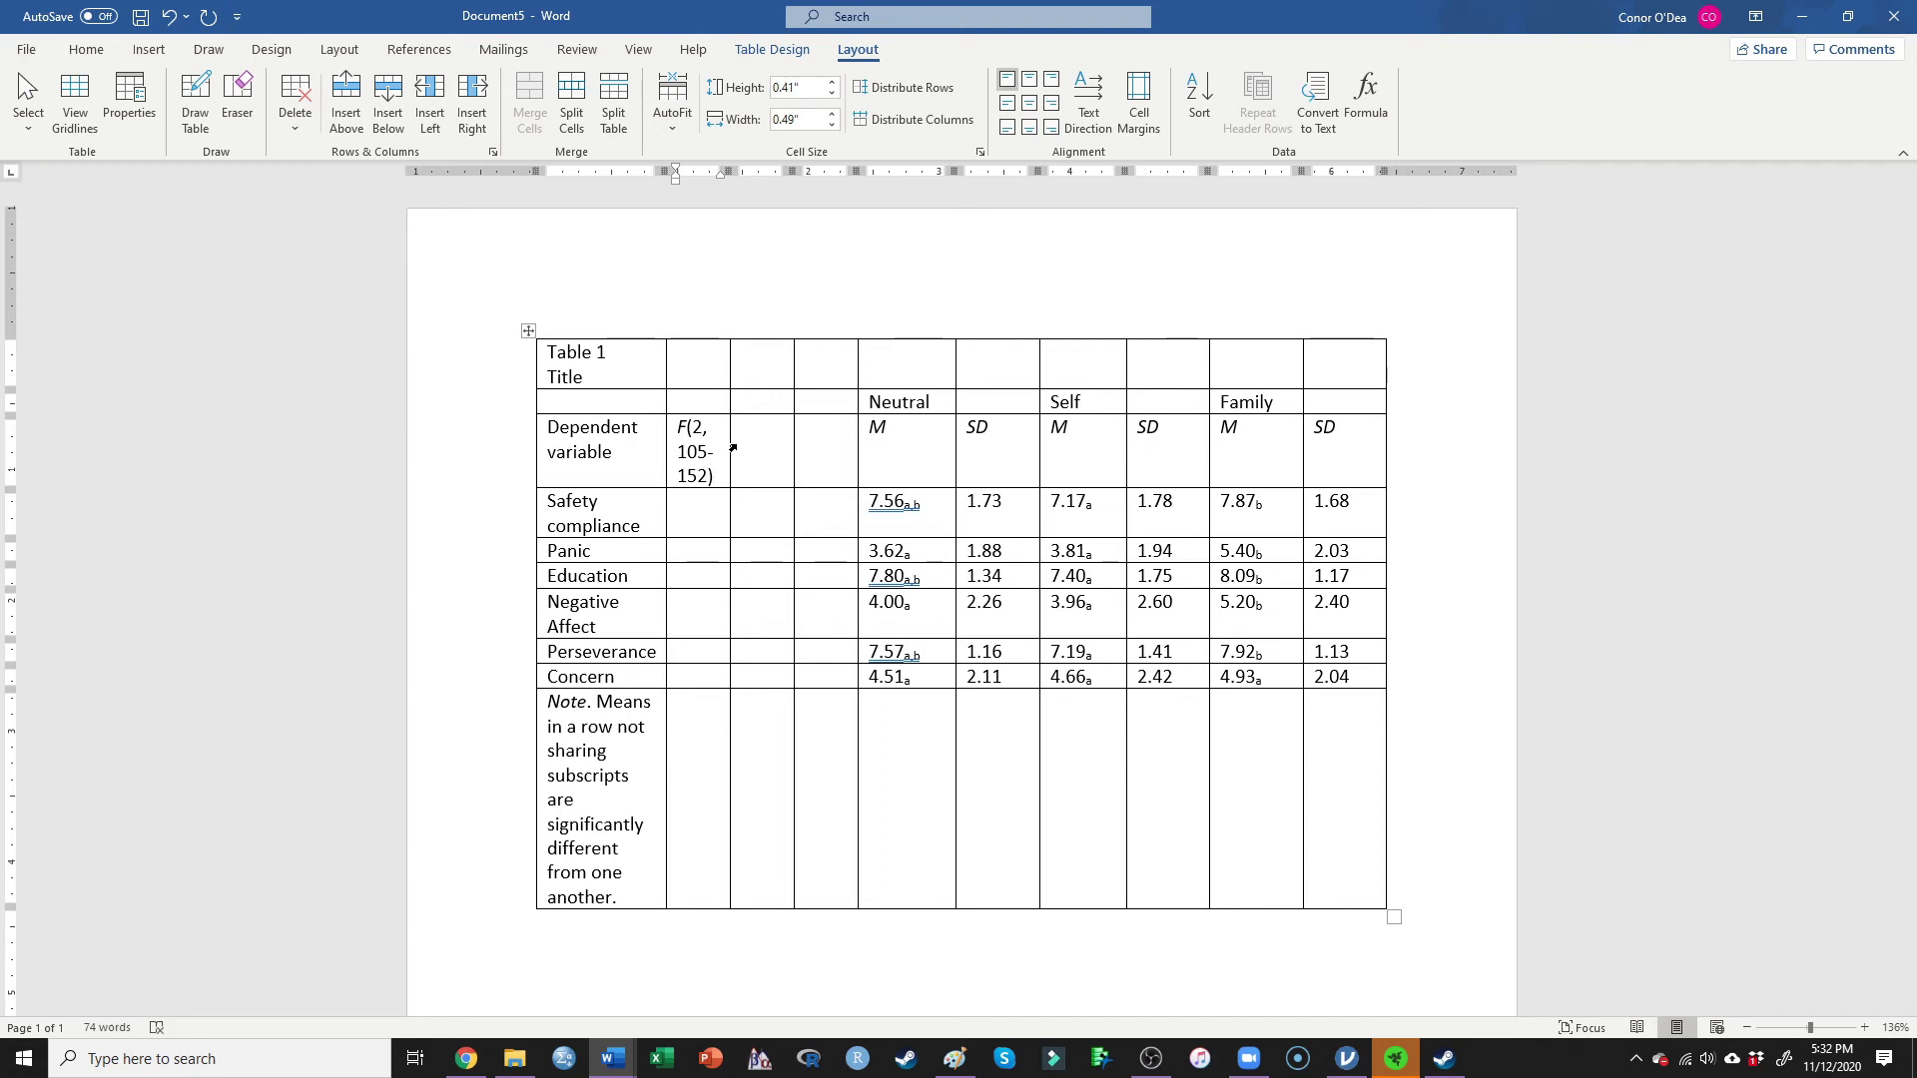
key("BackSpace")
key("BackSpace")
type("50")
- Head the other two empty columns "p" and "η²p", with the 2 as superscript and its p as subscript
left_click(761, 435)
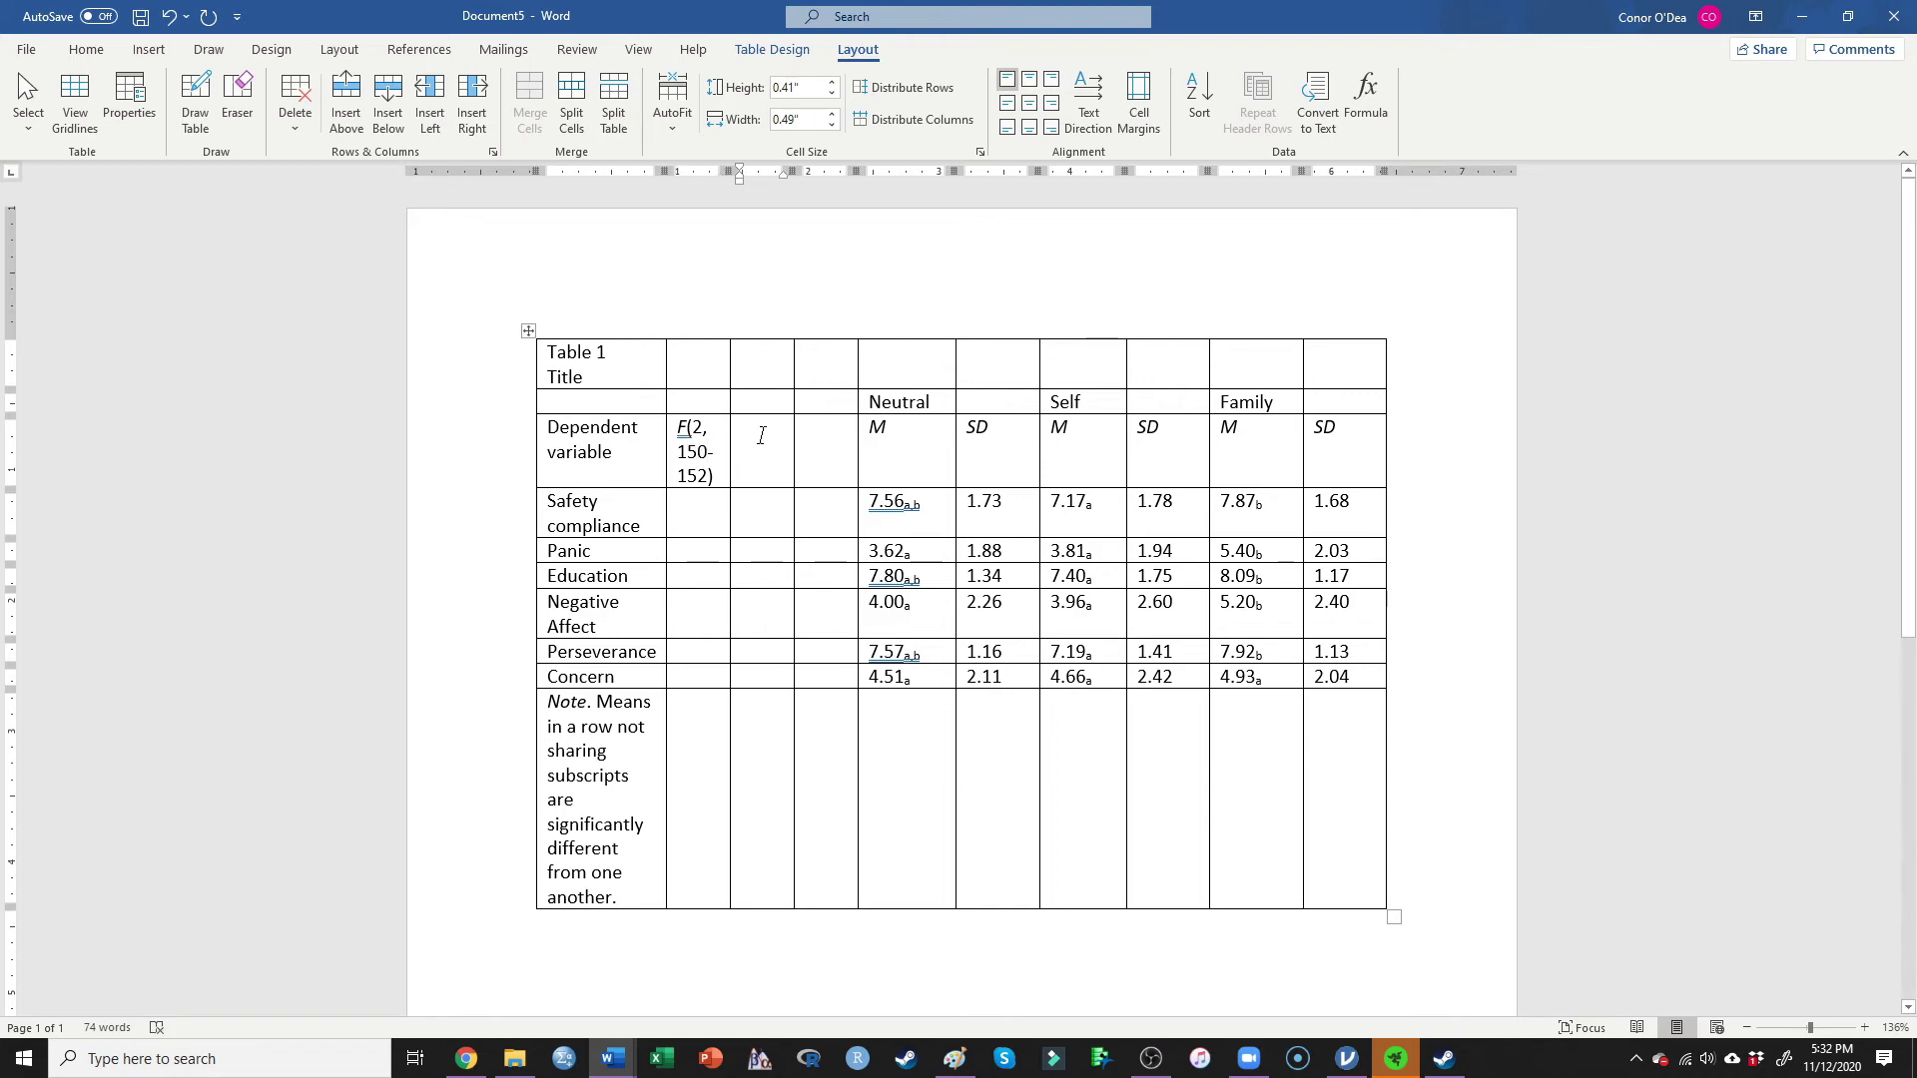
type("p")
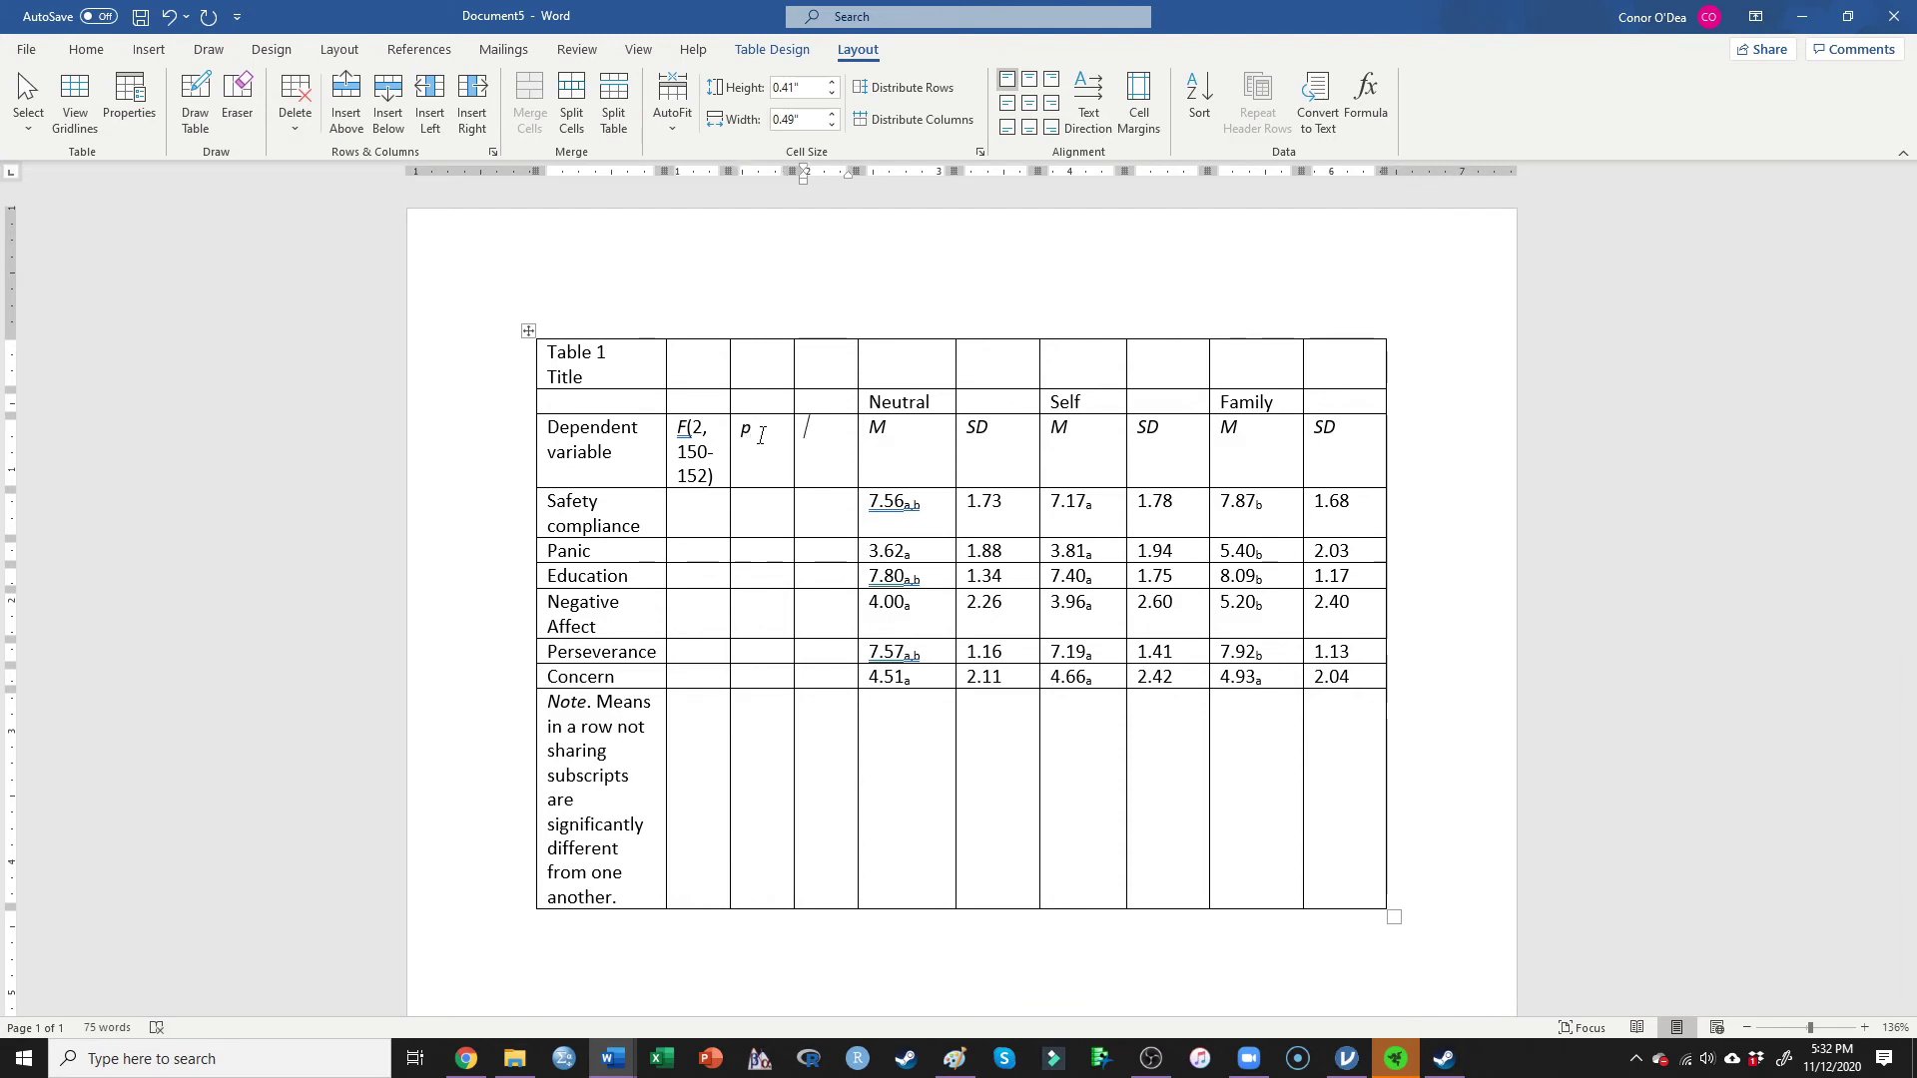
key("Tab")
left_click(163, 52)
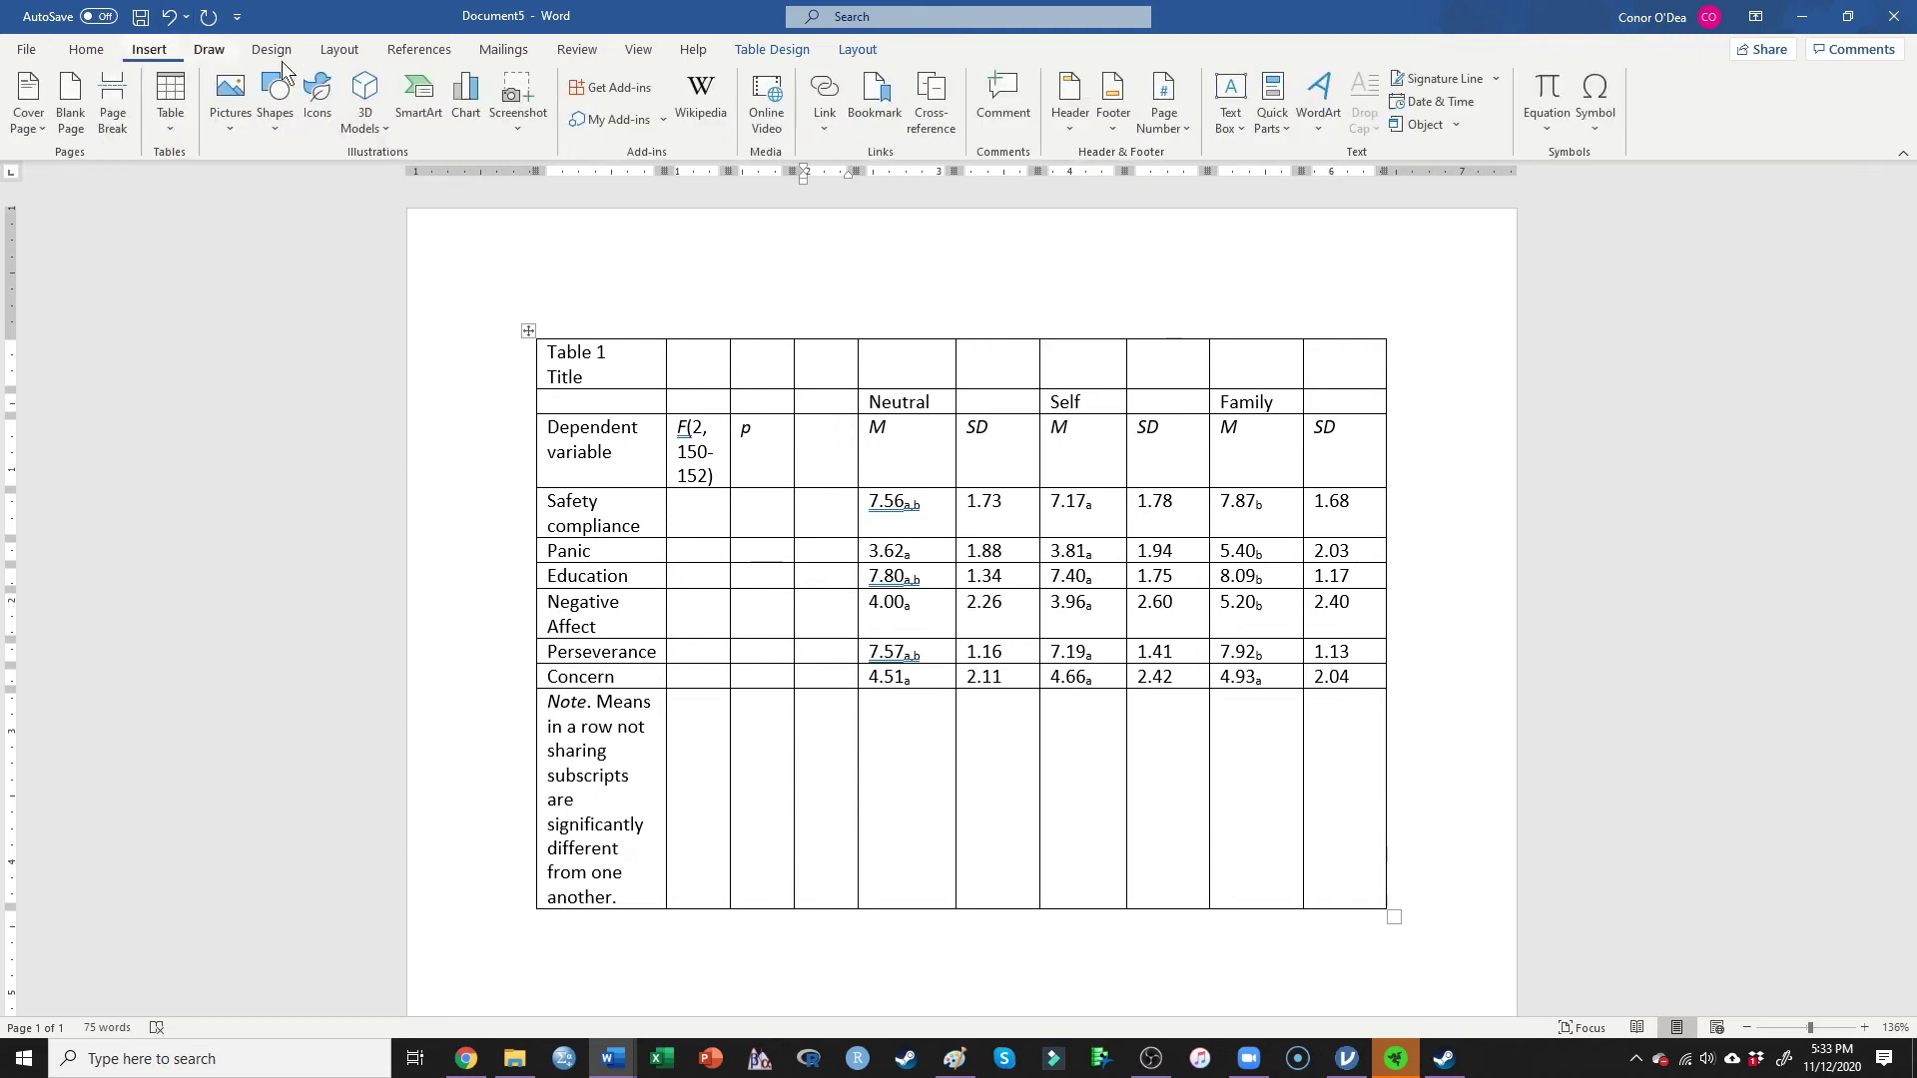
left_click(1587, 109)
left_click(1595, 153)
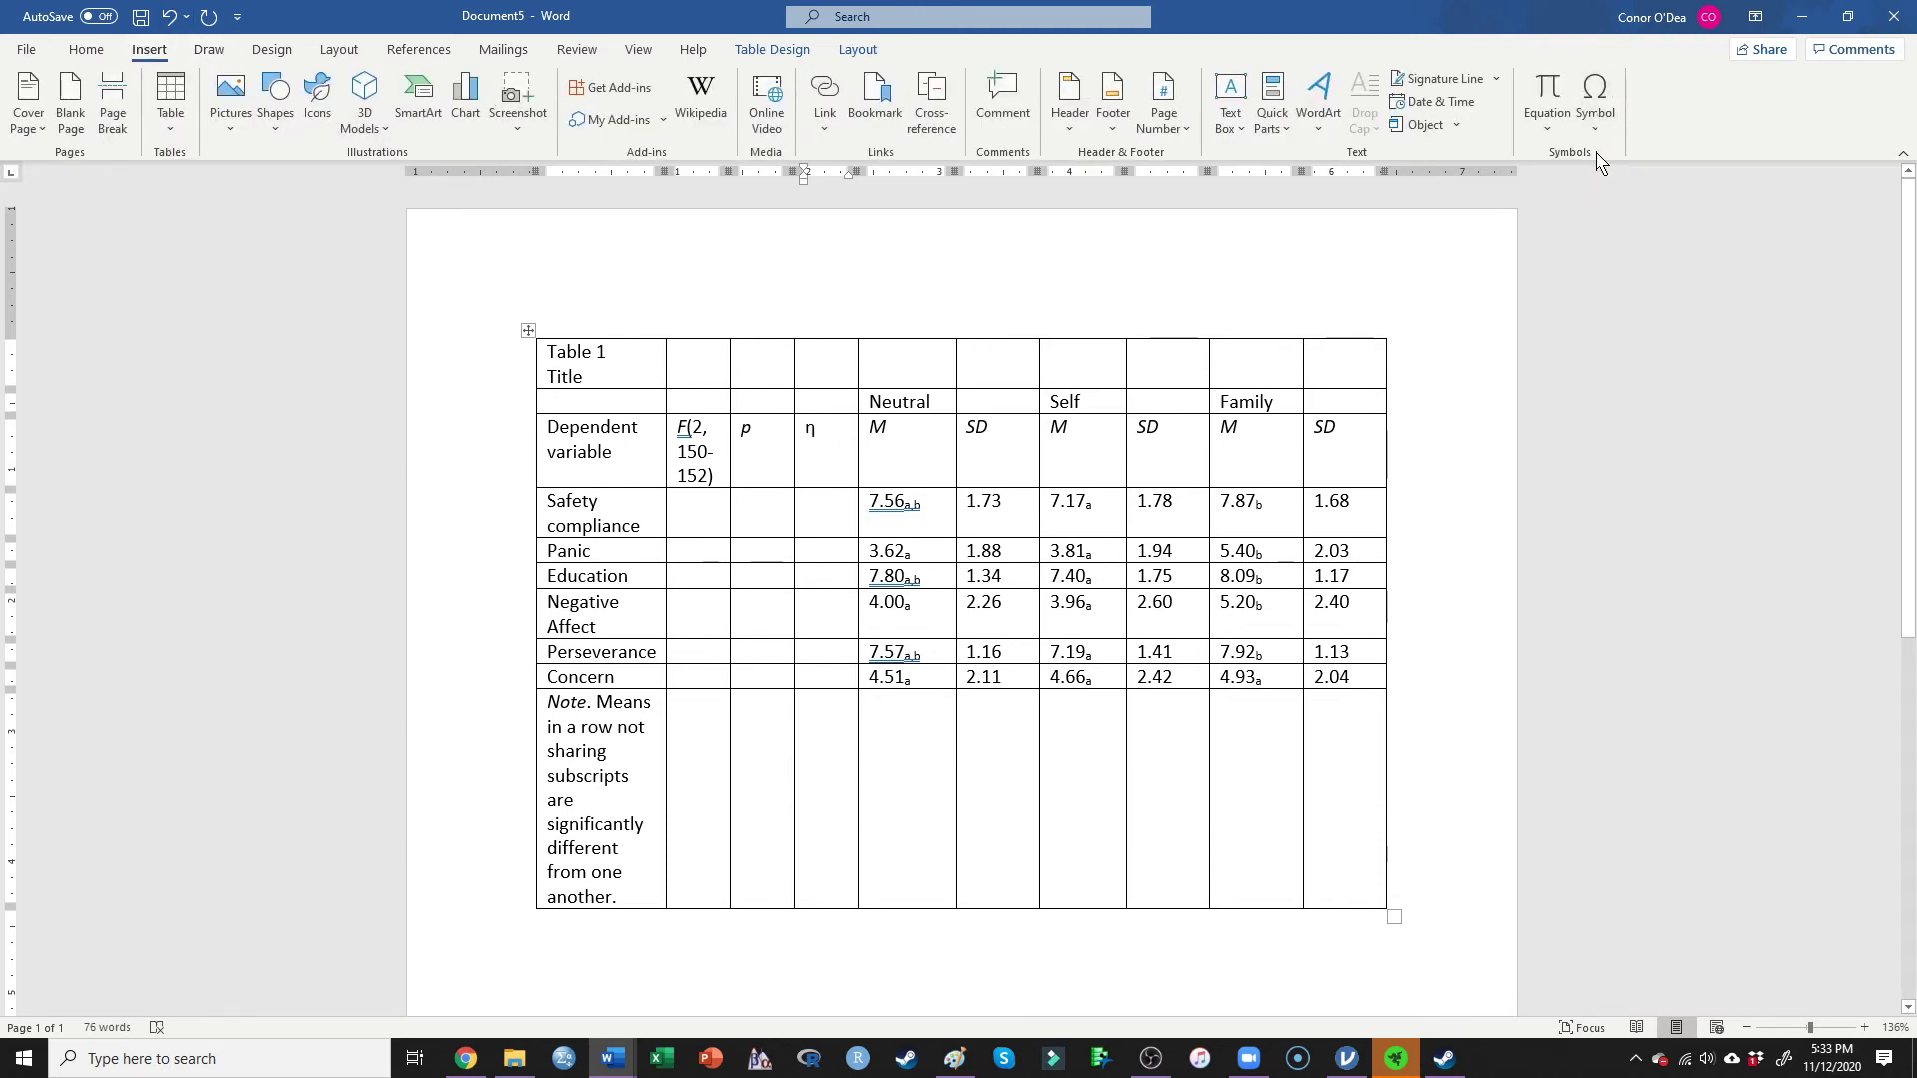
left_click(1596, 151)
key("ctrl+shift+equal")
type("2")
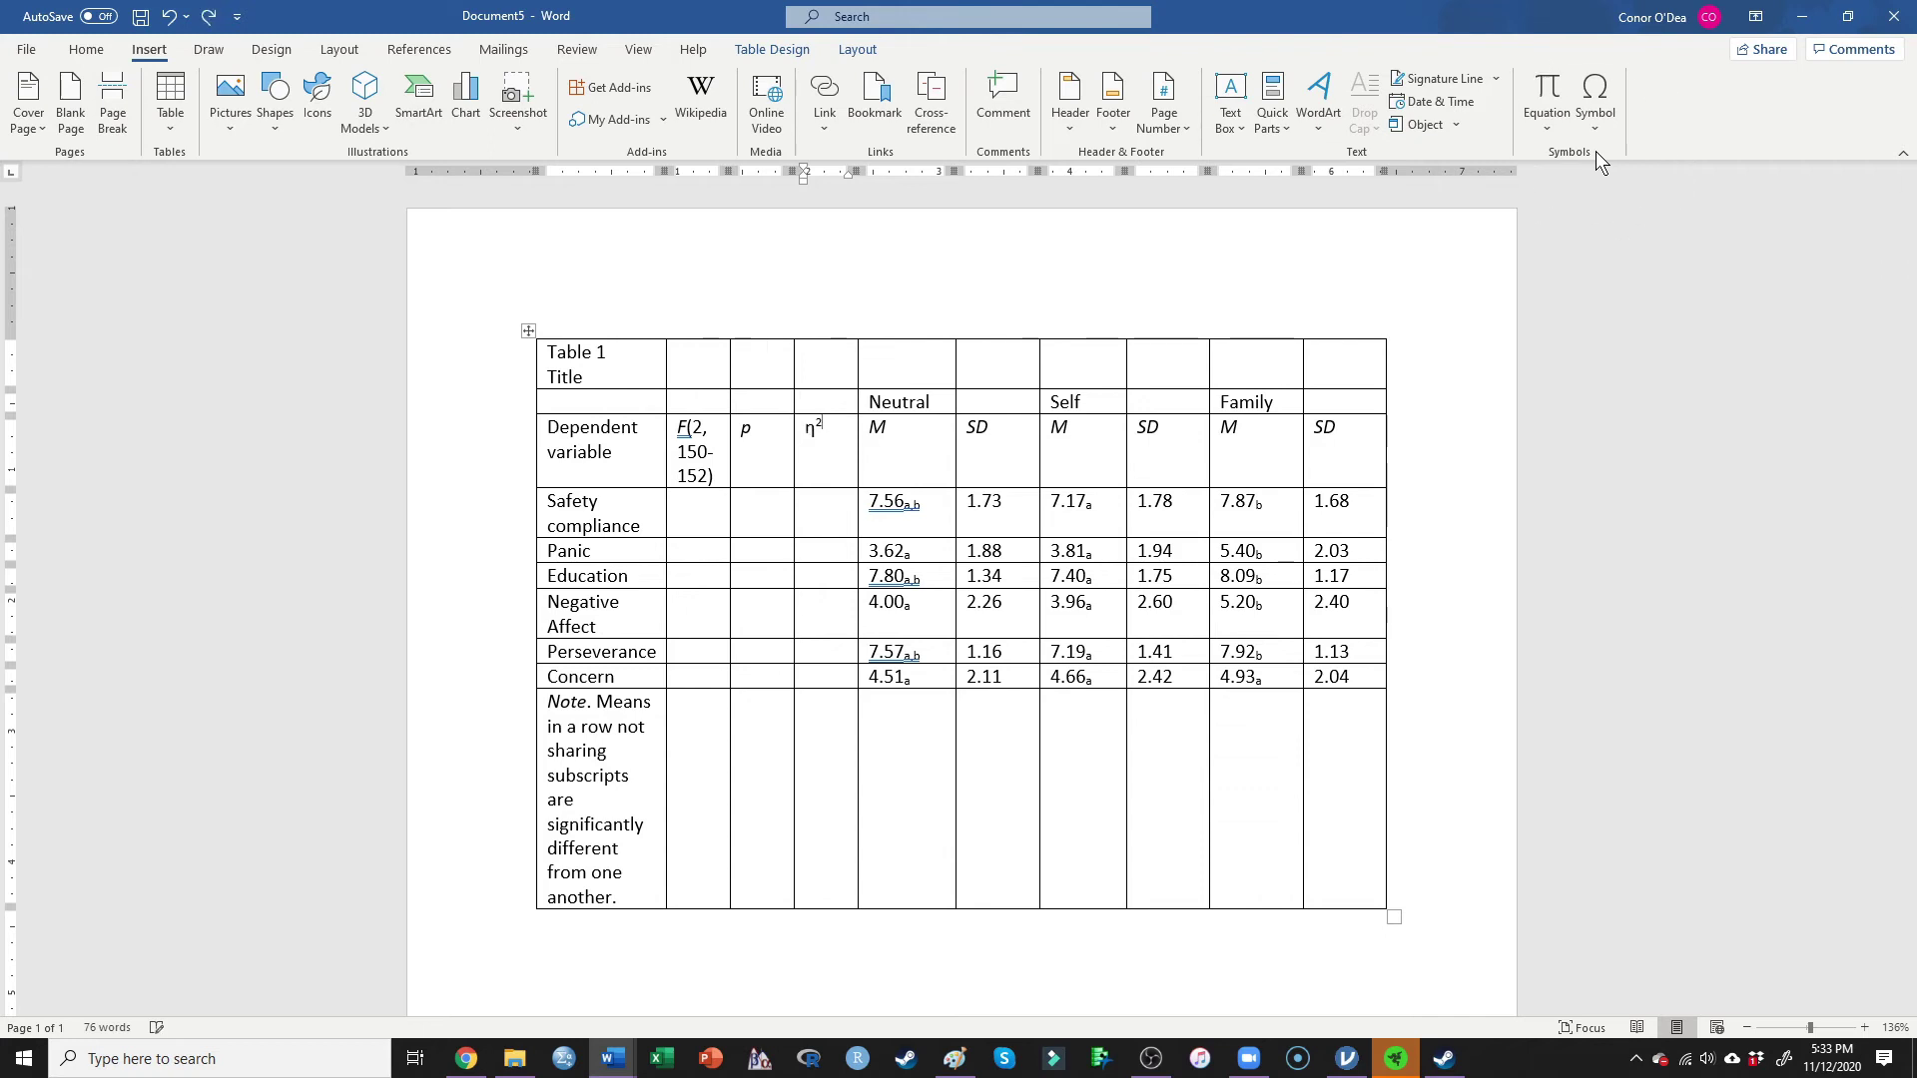
key("ctrl+equal")
type("p")
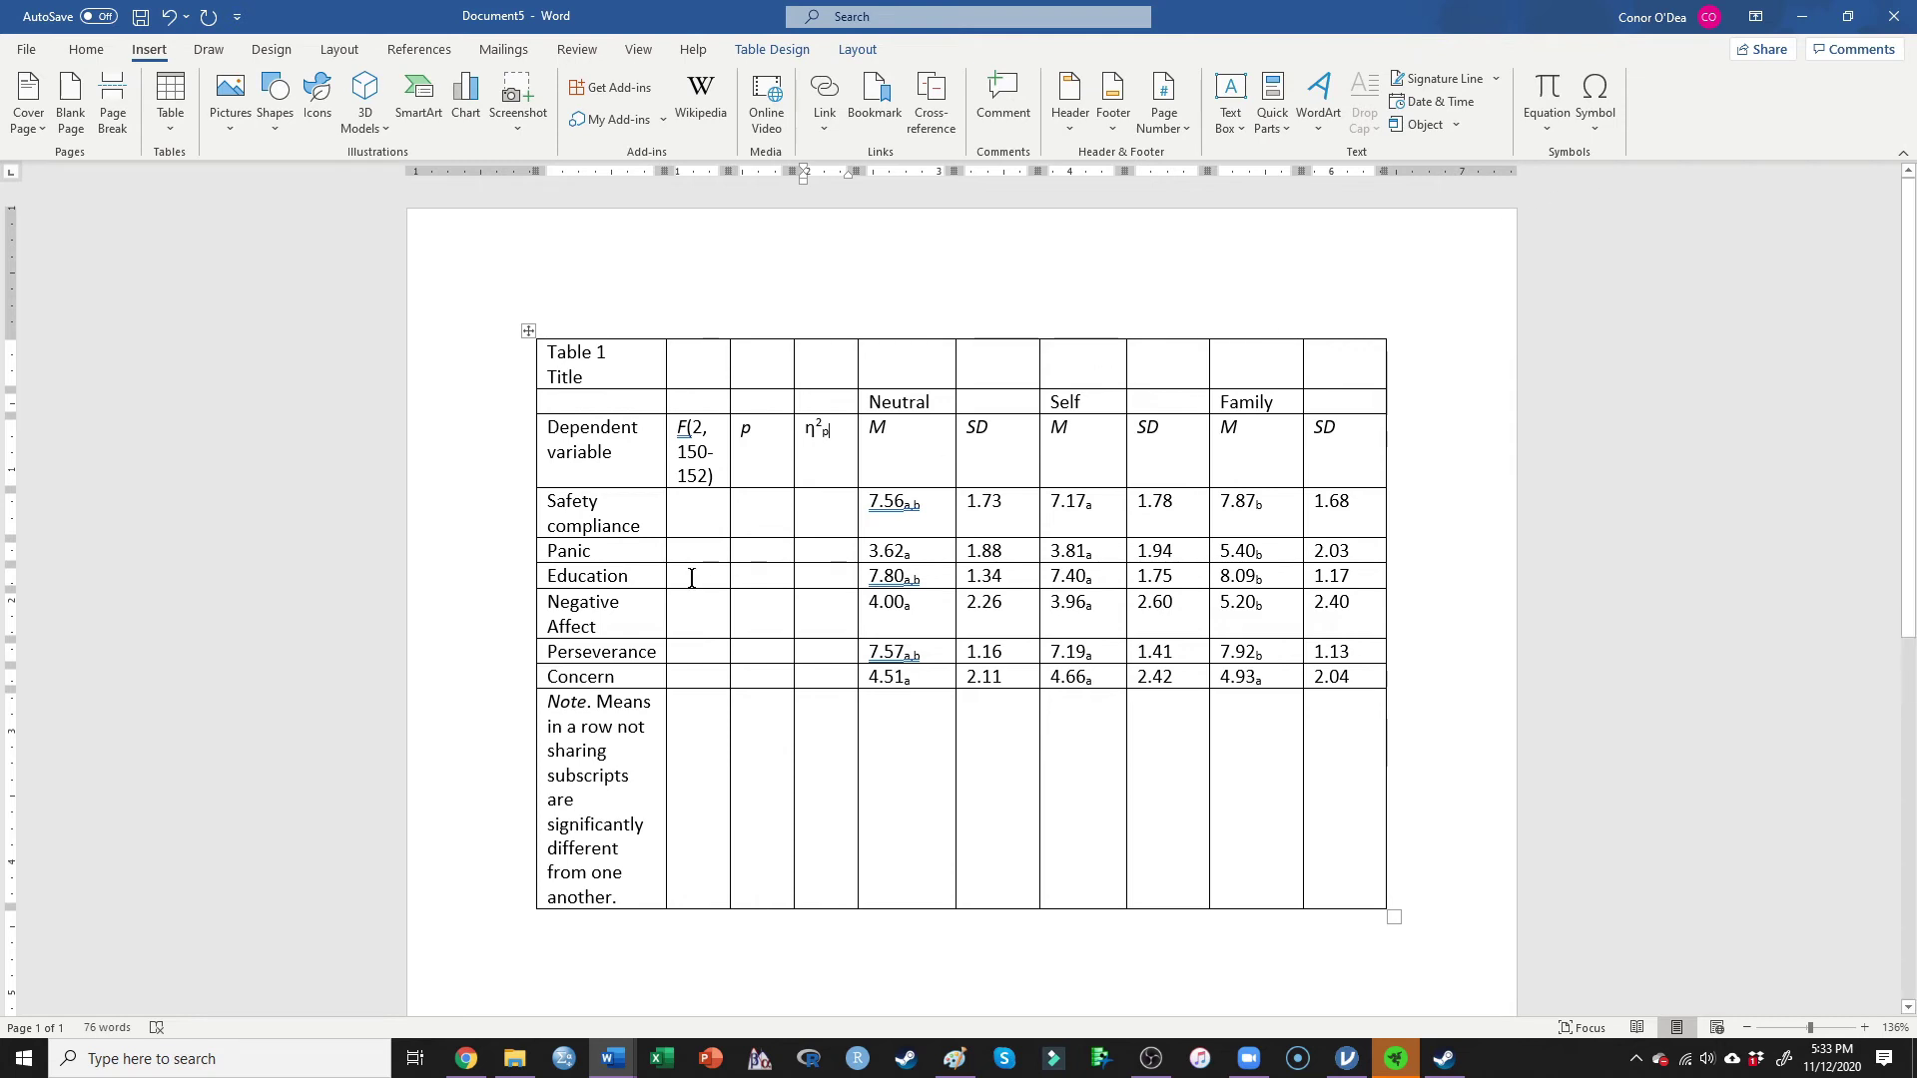
- Copy the F values from jamovi's one-way ANOVA into the Word table's F column: 3.07, 18.08, 4.13, 6.41, 6.30 and 0.81
left_click(698, 517)
key("alt+Tab")
double_click(952, 8)
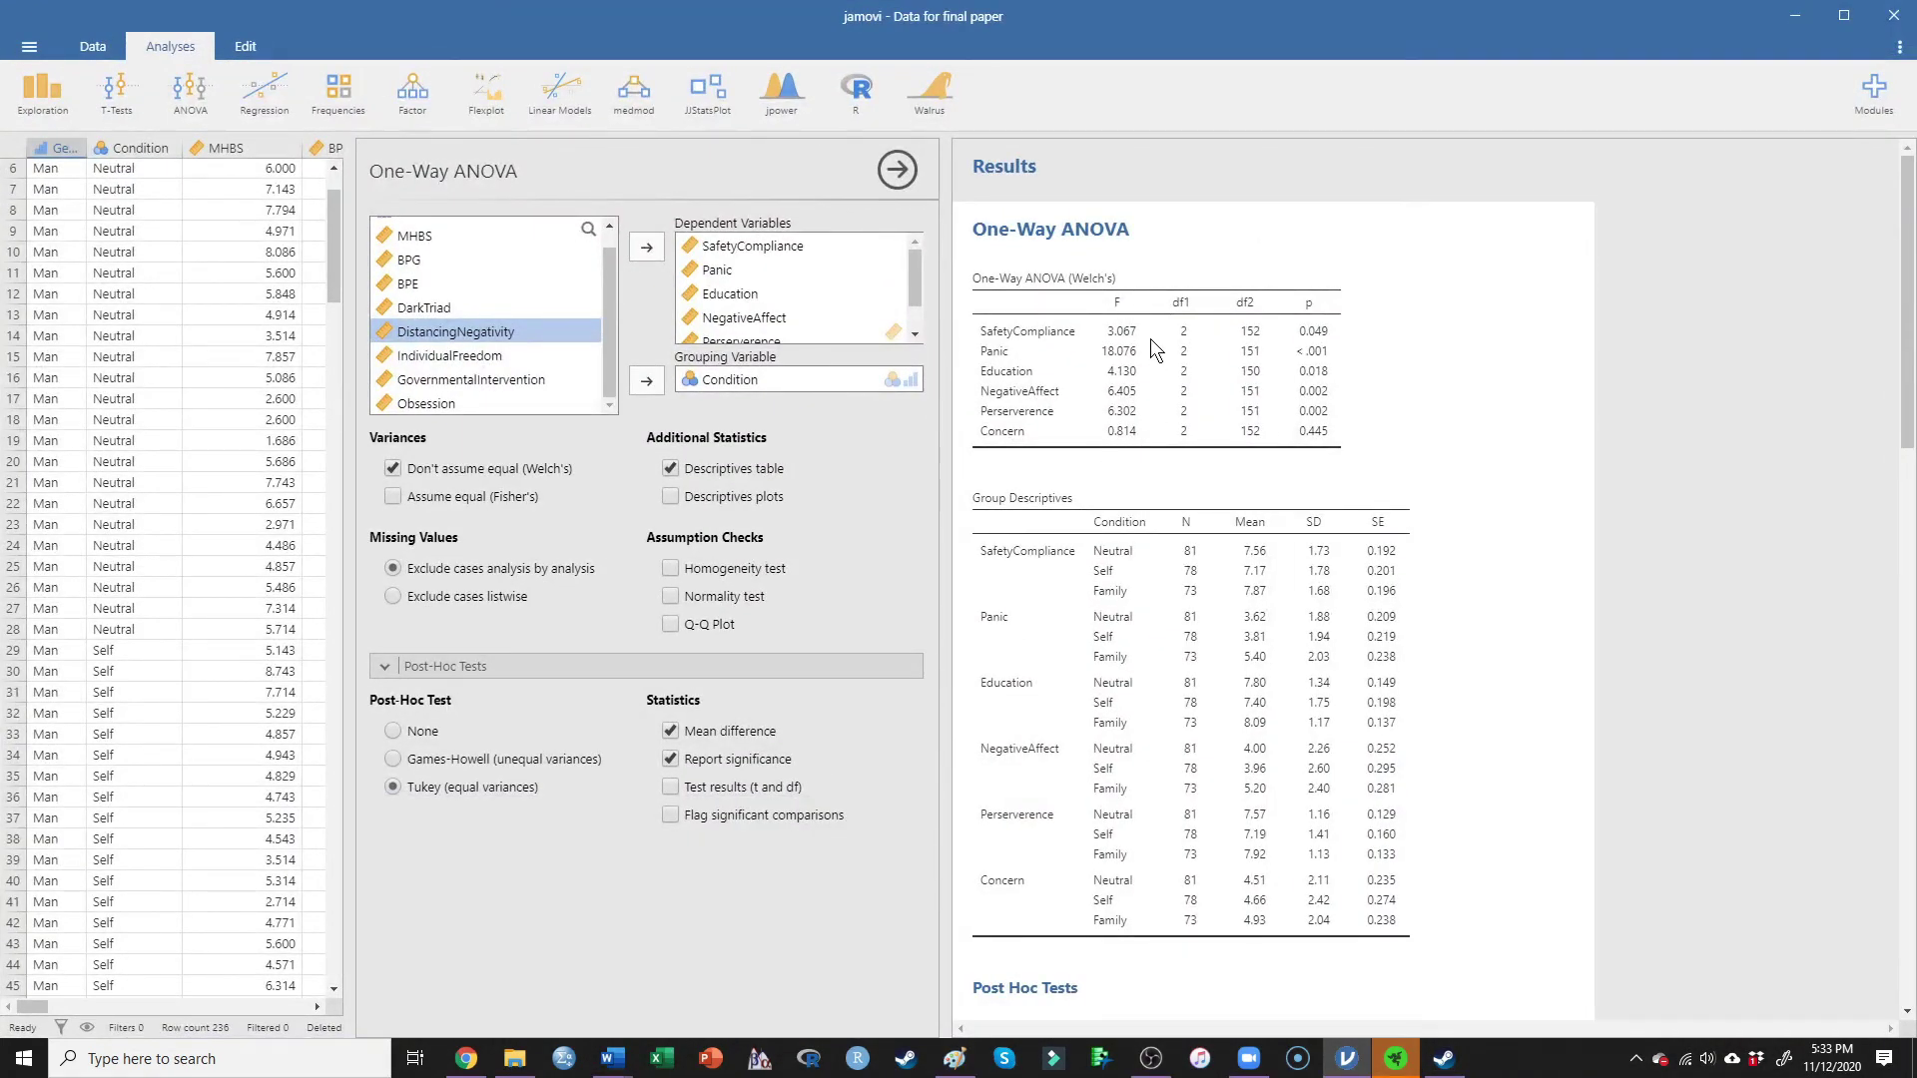
left_click_drag(1171, 12, 1208, 124)
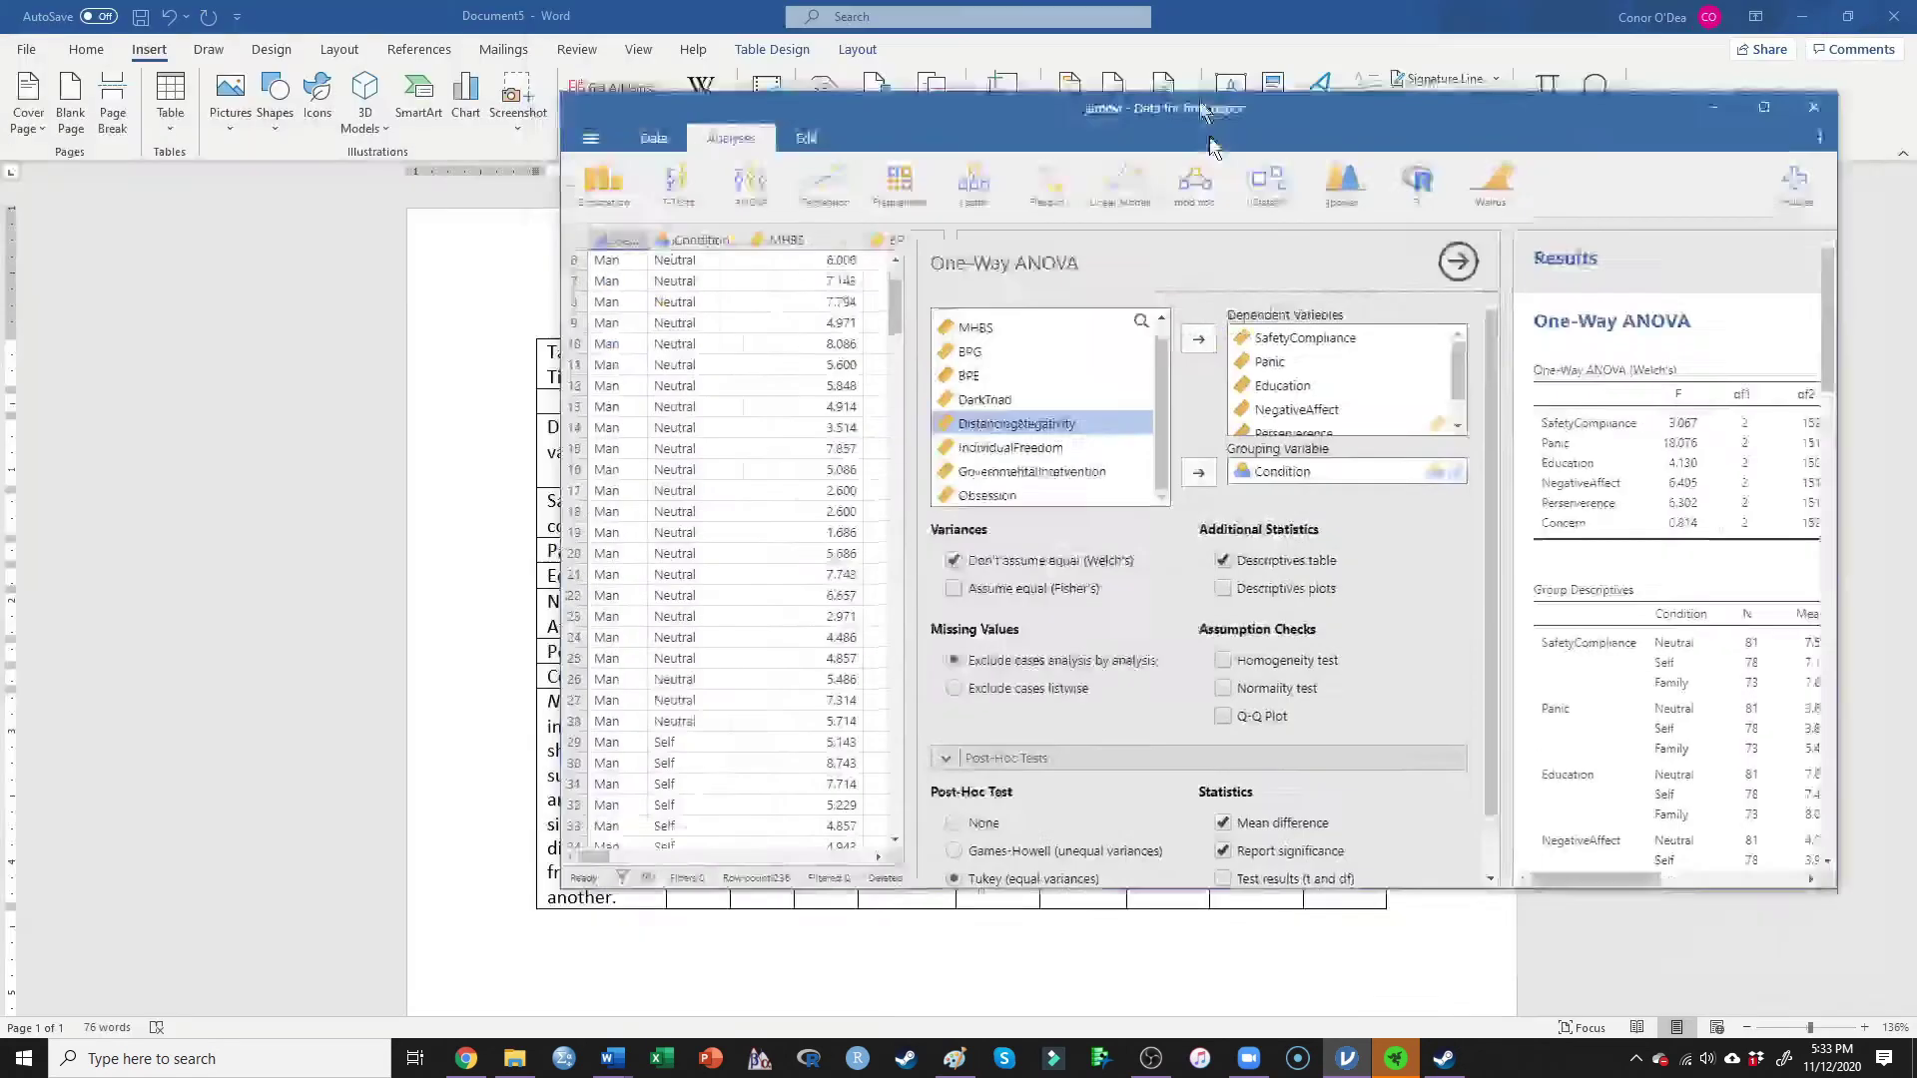
key("alt+Tab")
left_click(716, 517)
type("3.0718.089")
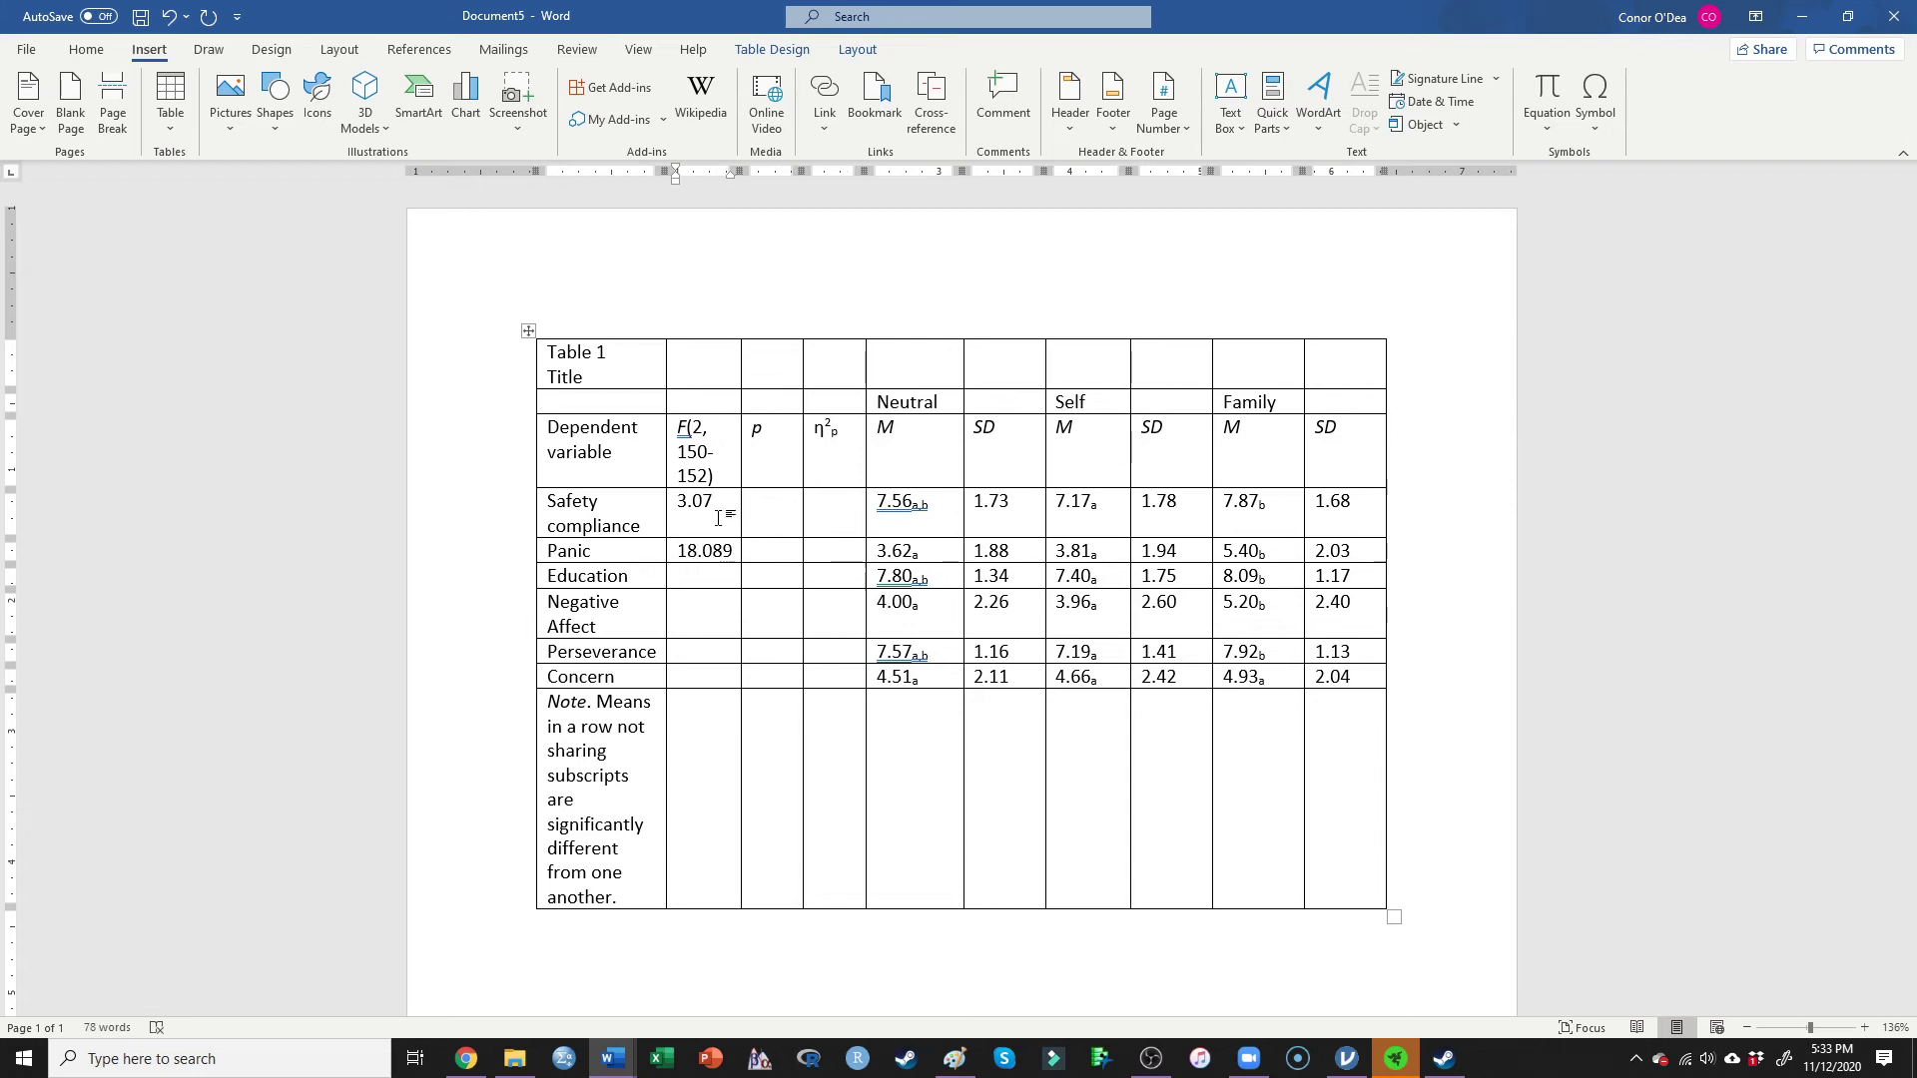
key("BackSpace")
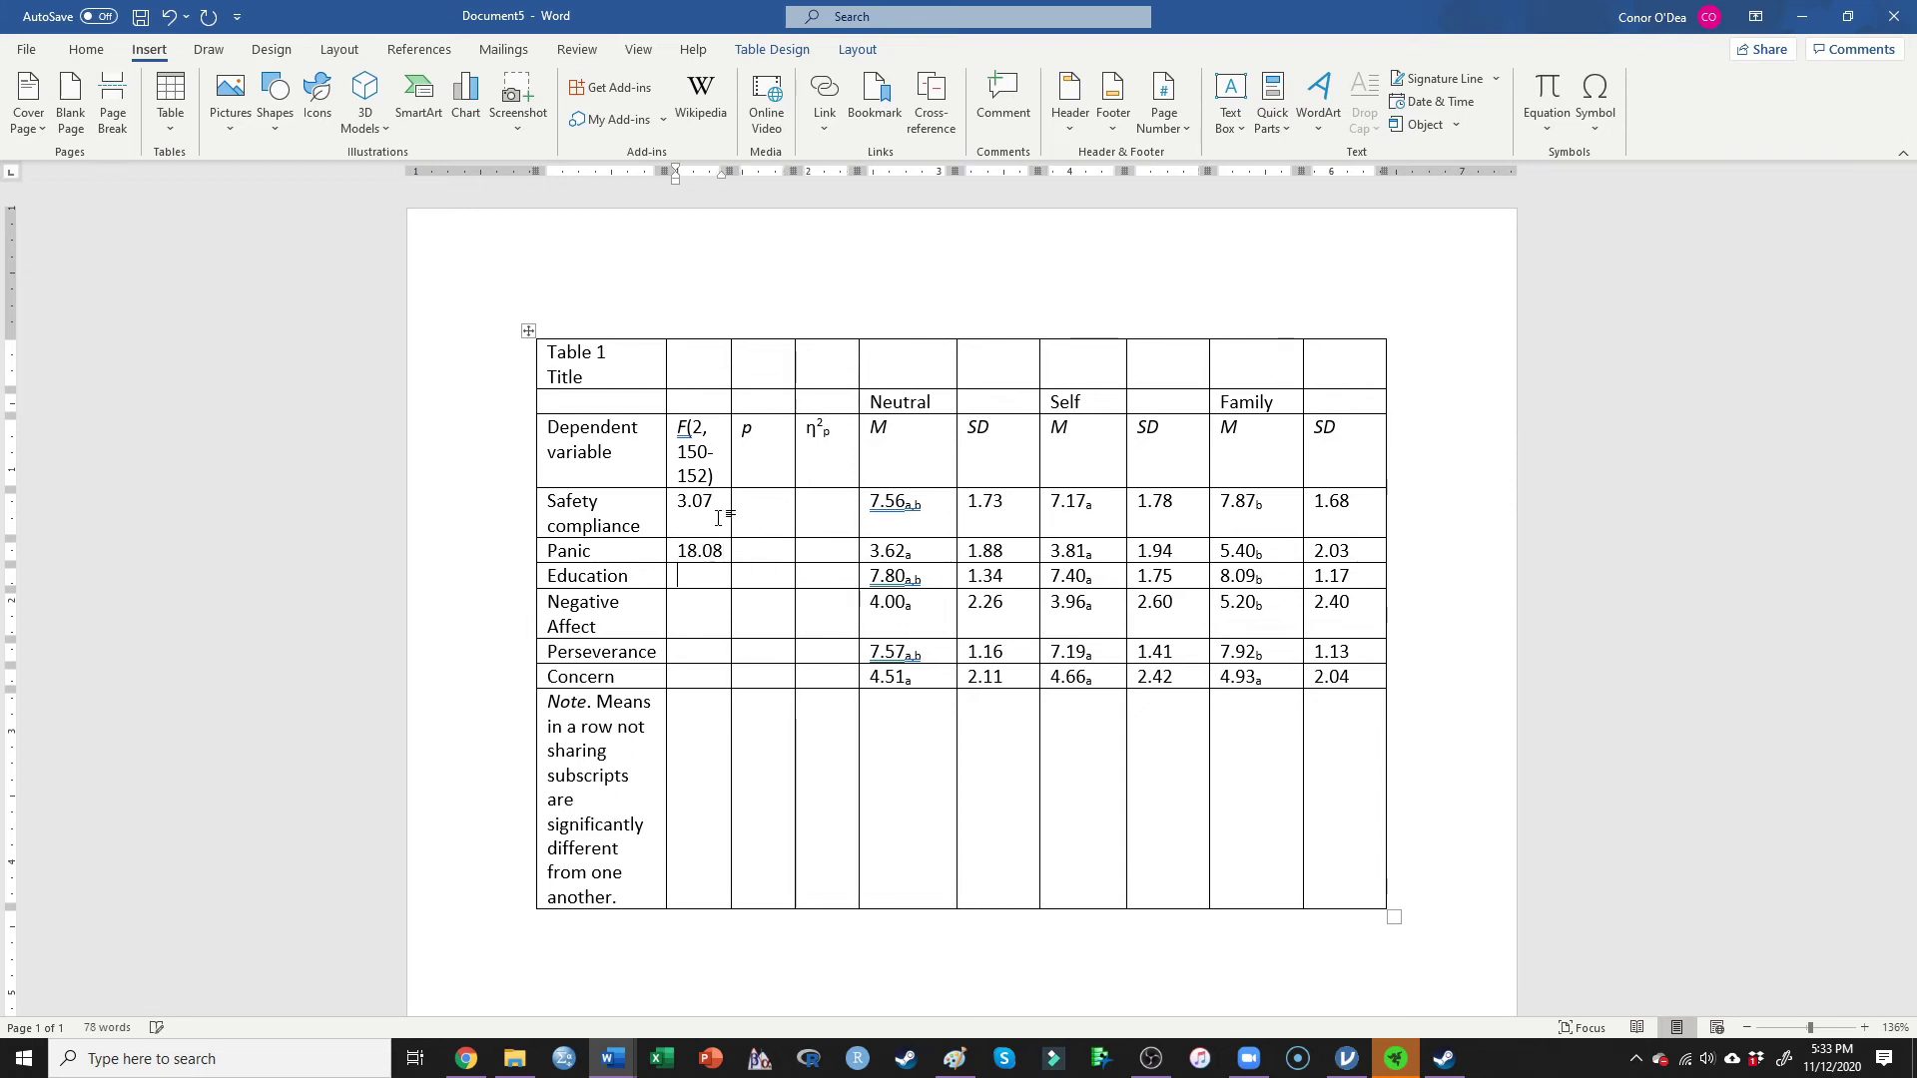
type("4.13")
type("6.41")
type("6.30")
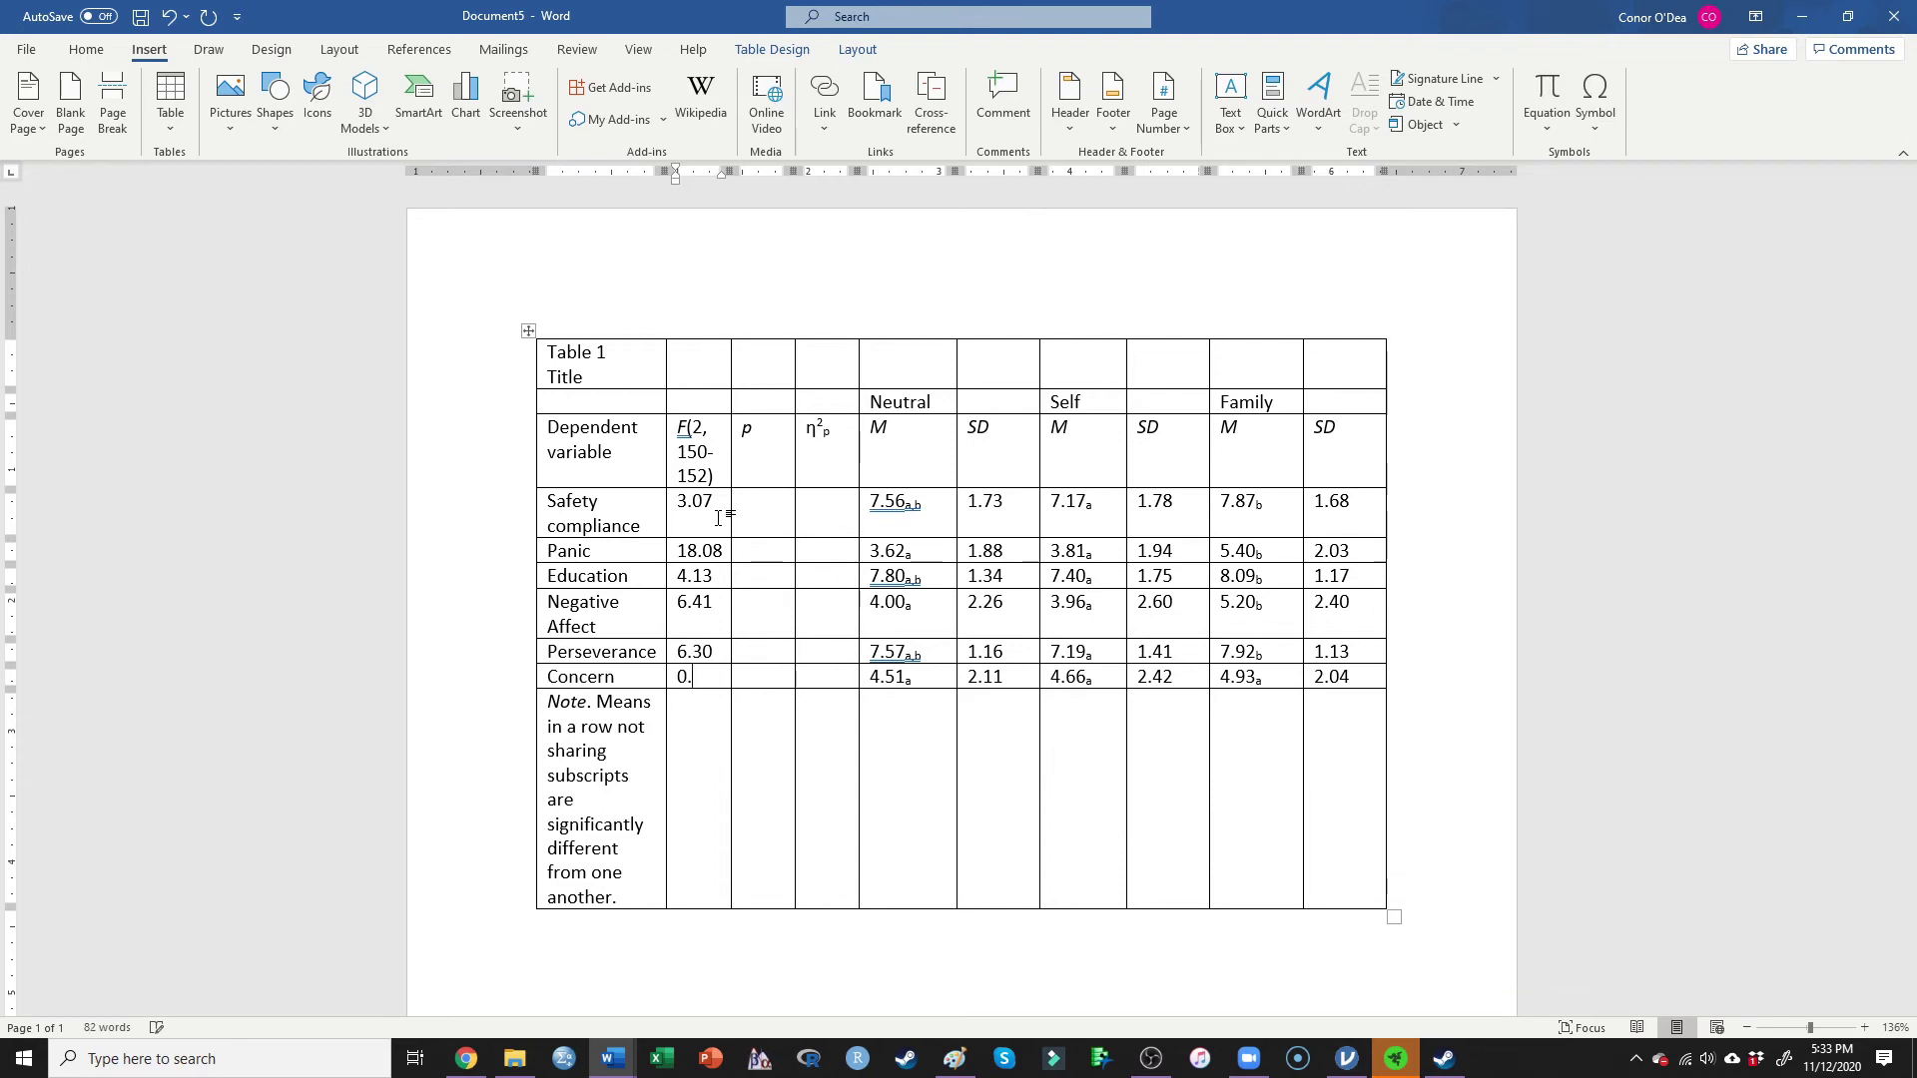
- Fill the p column from Safety compliance to Concern with .049, < .001, .018, .002, .002 and .445
left_click(718, 517)
type(".049")
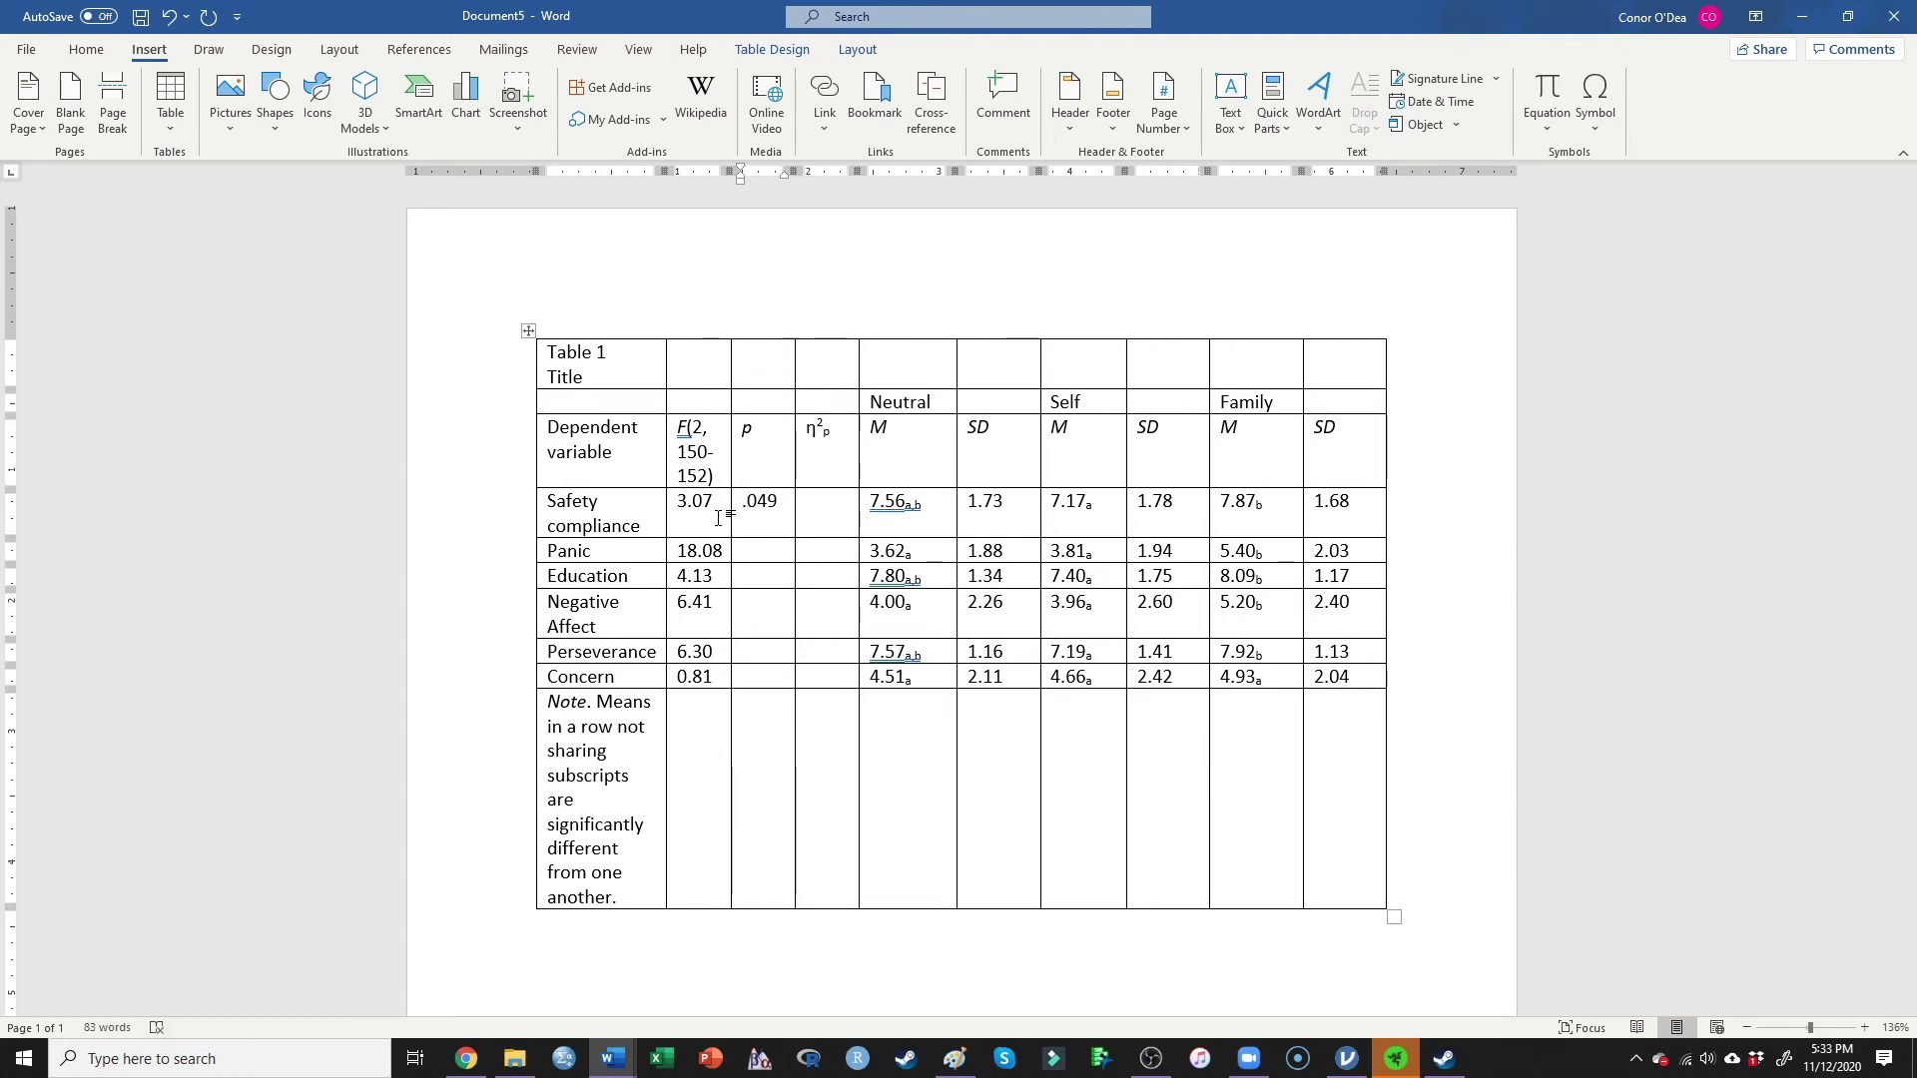
type("< .001")
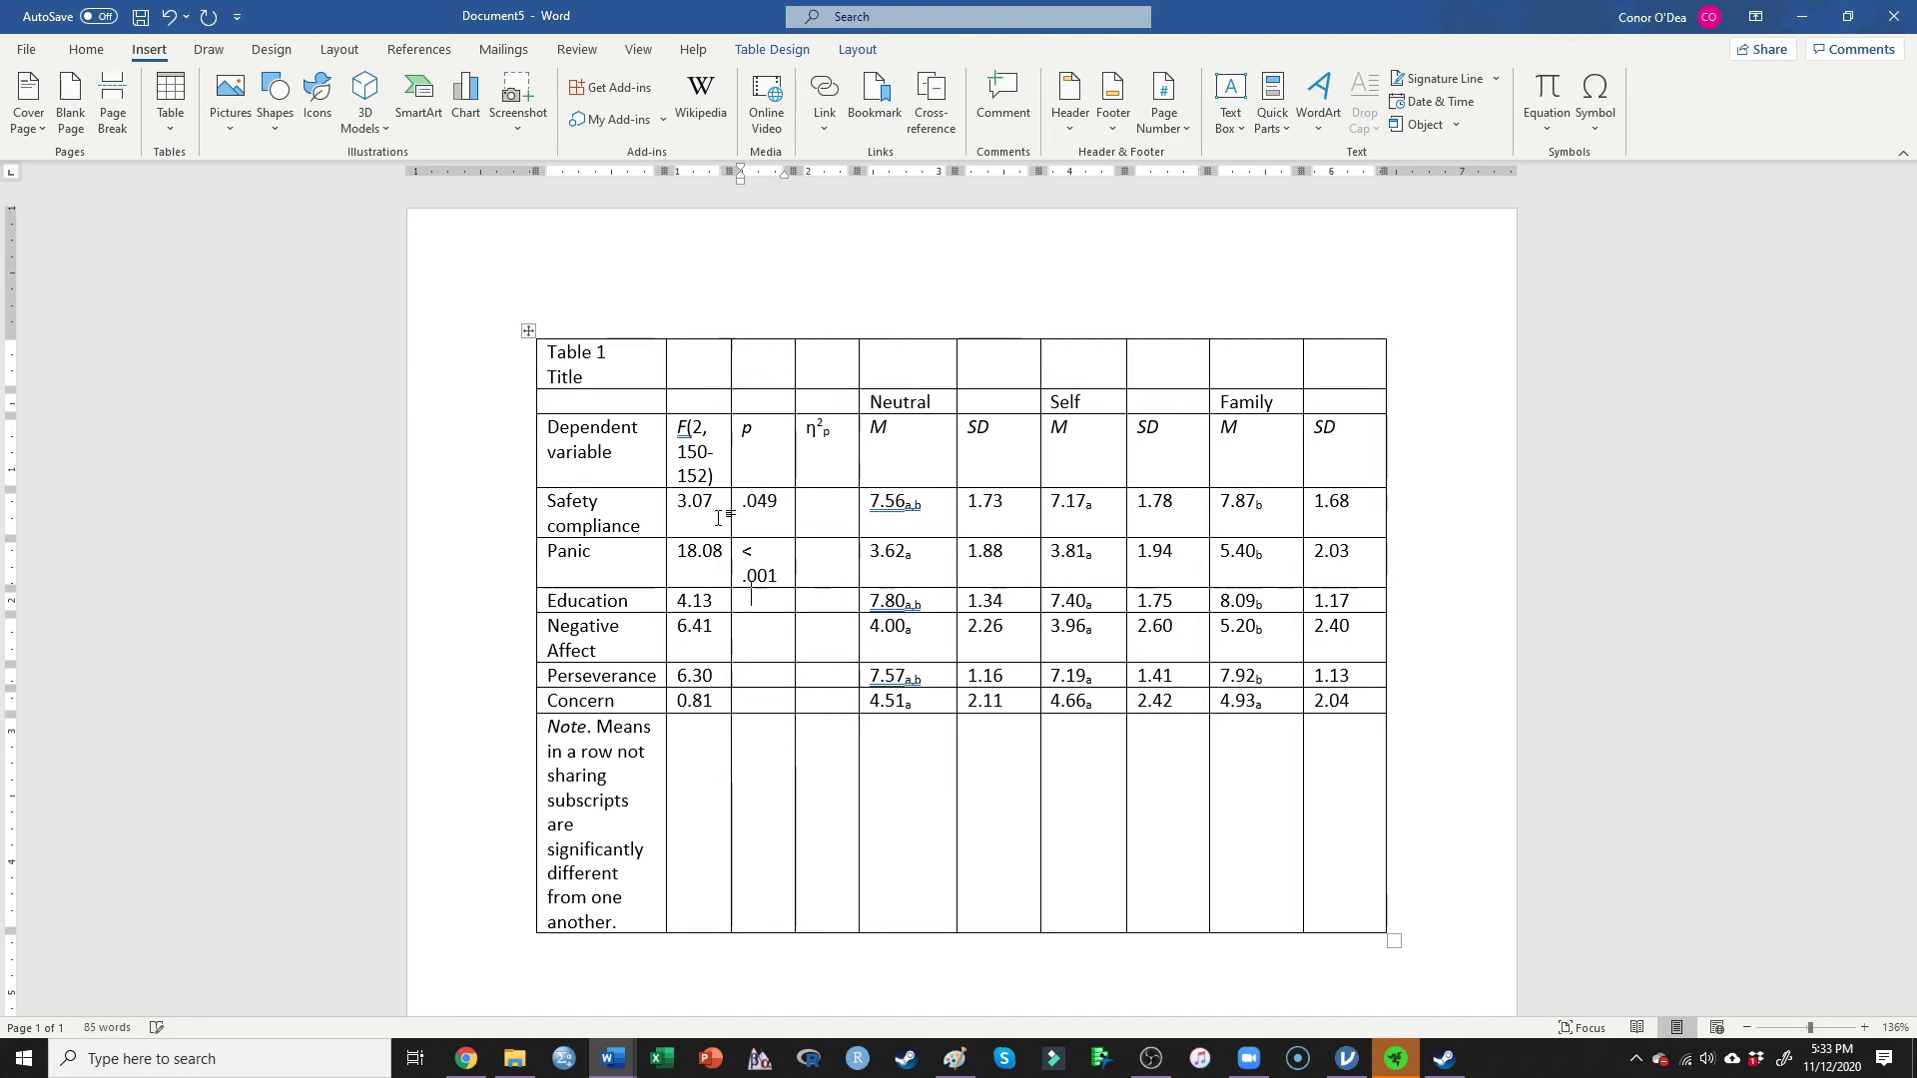
key("Down")
type(".018")
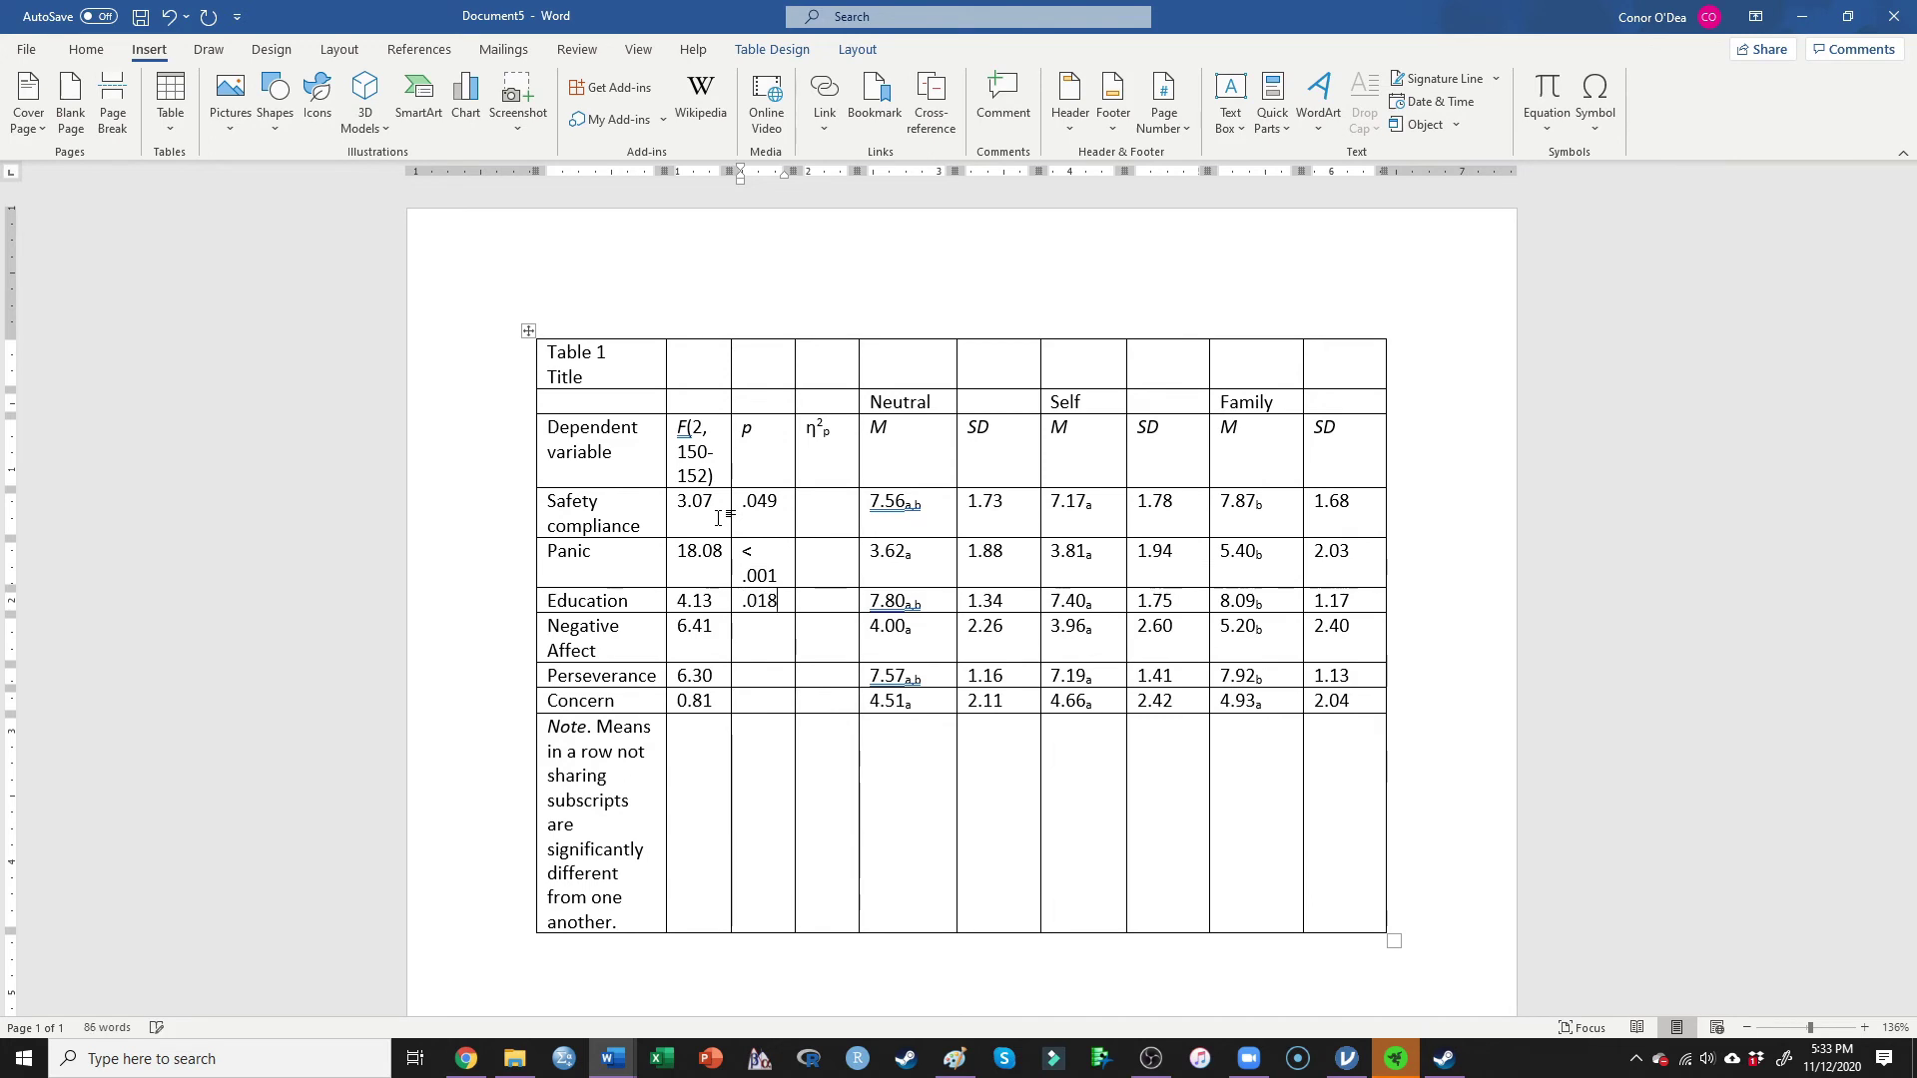
key("Down")
type(".002.002")
key("Down")
type(".445")
- Switch to jamovi and set up an ANOVA with SafetyCompliance as dependent variable, Condition as fixed factor and partial η² as effect size
key("Right")
key("Up")
key("Up")
key("alt+Tab")
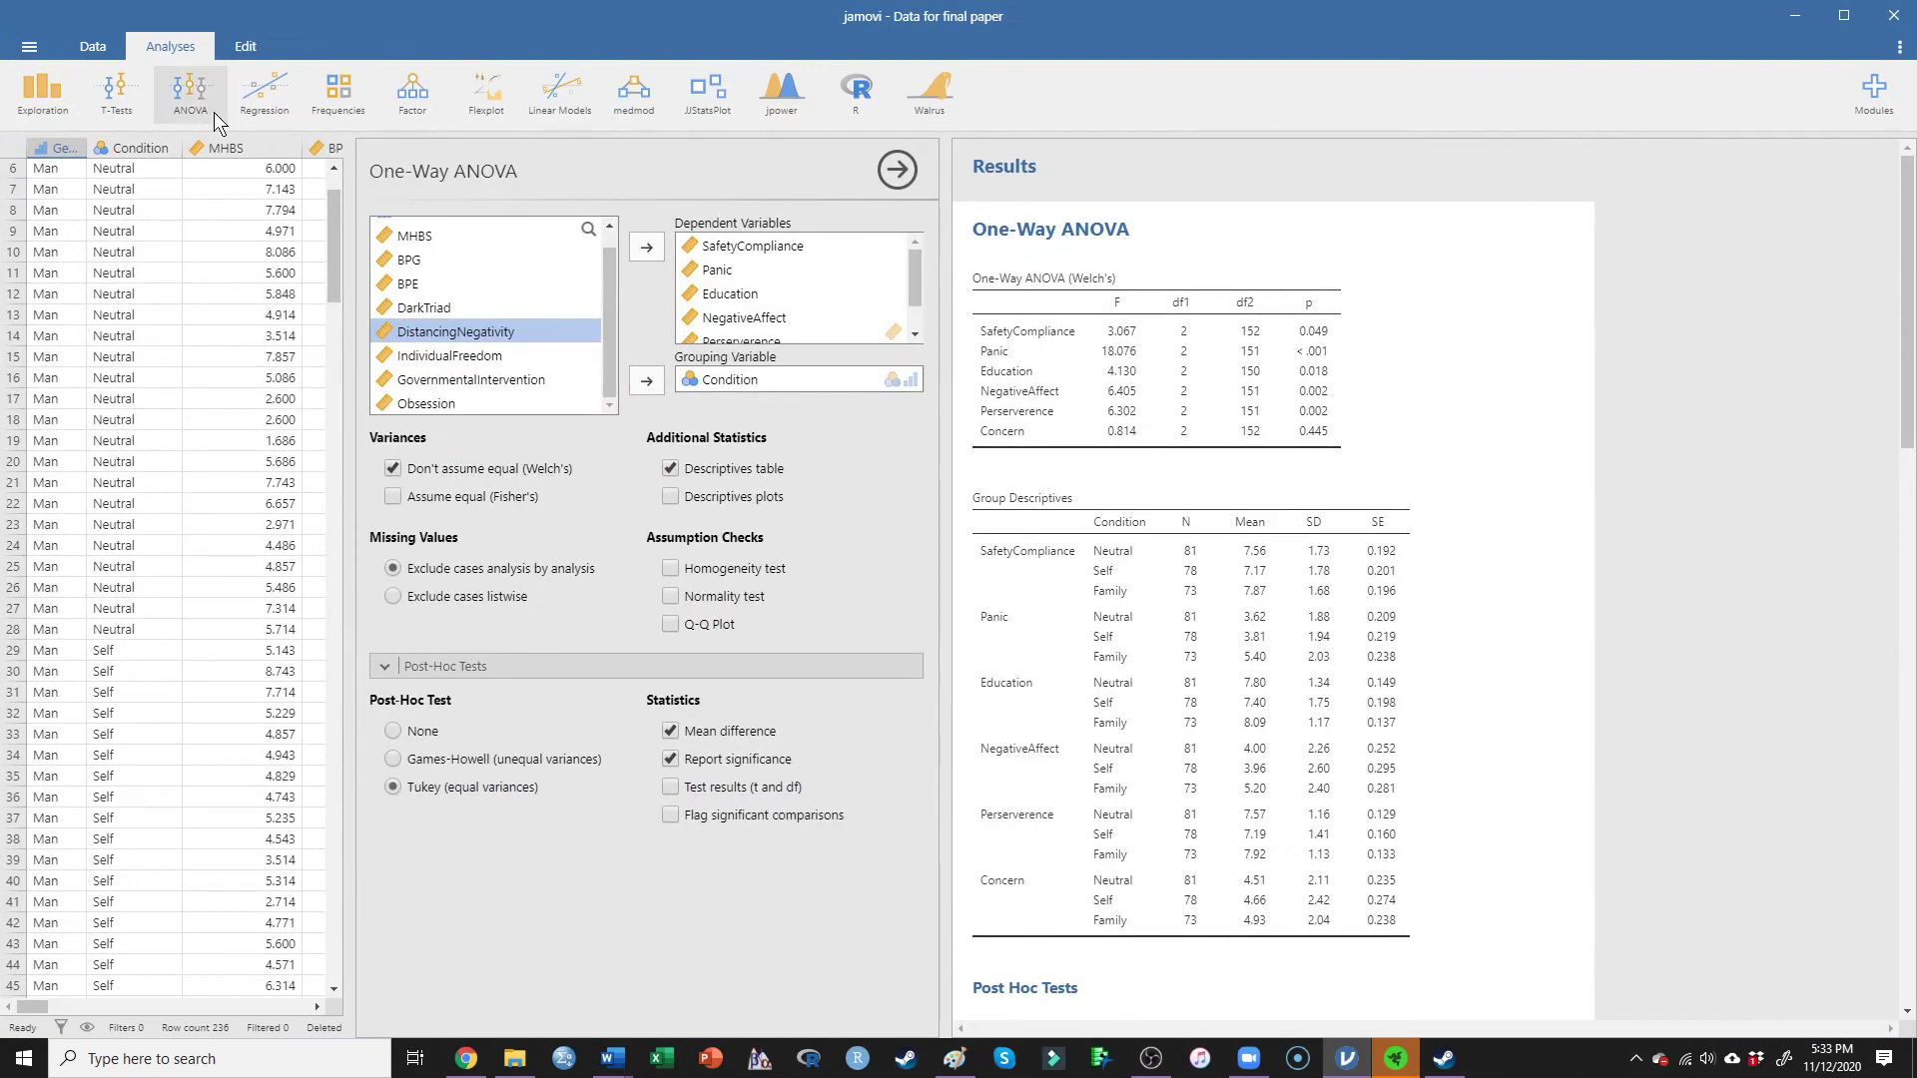
left_click(190, 91)
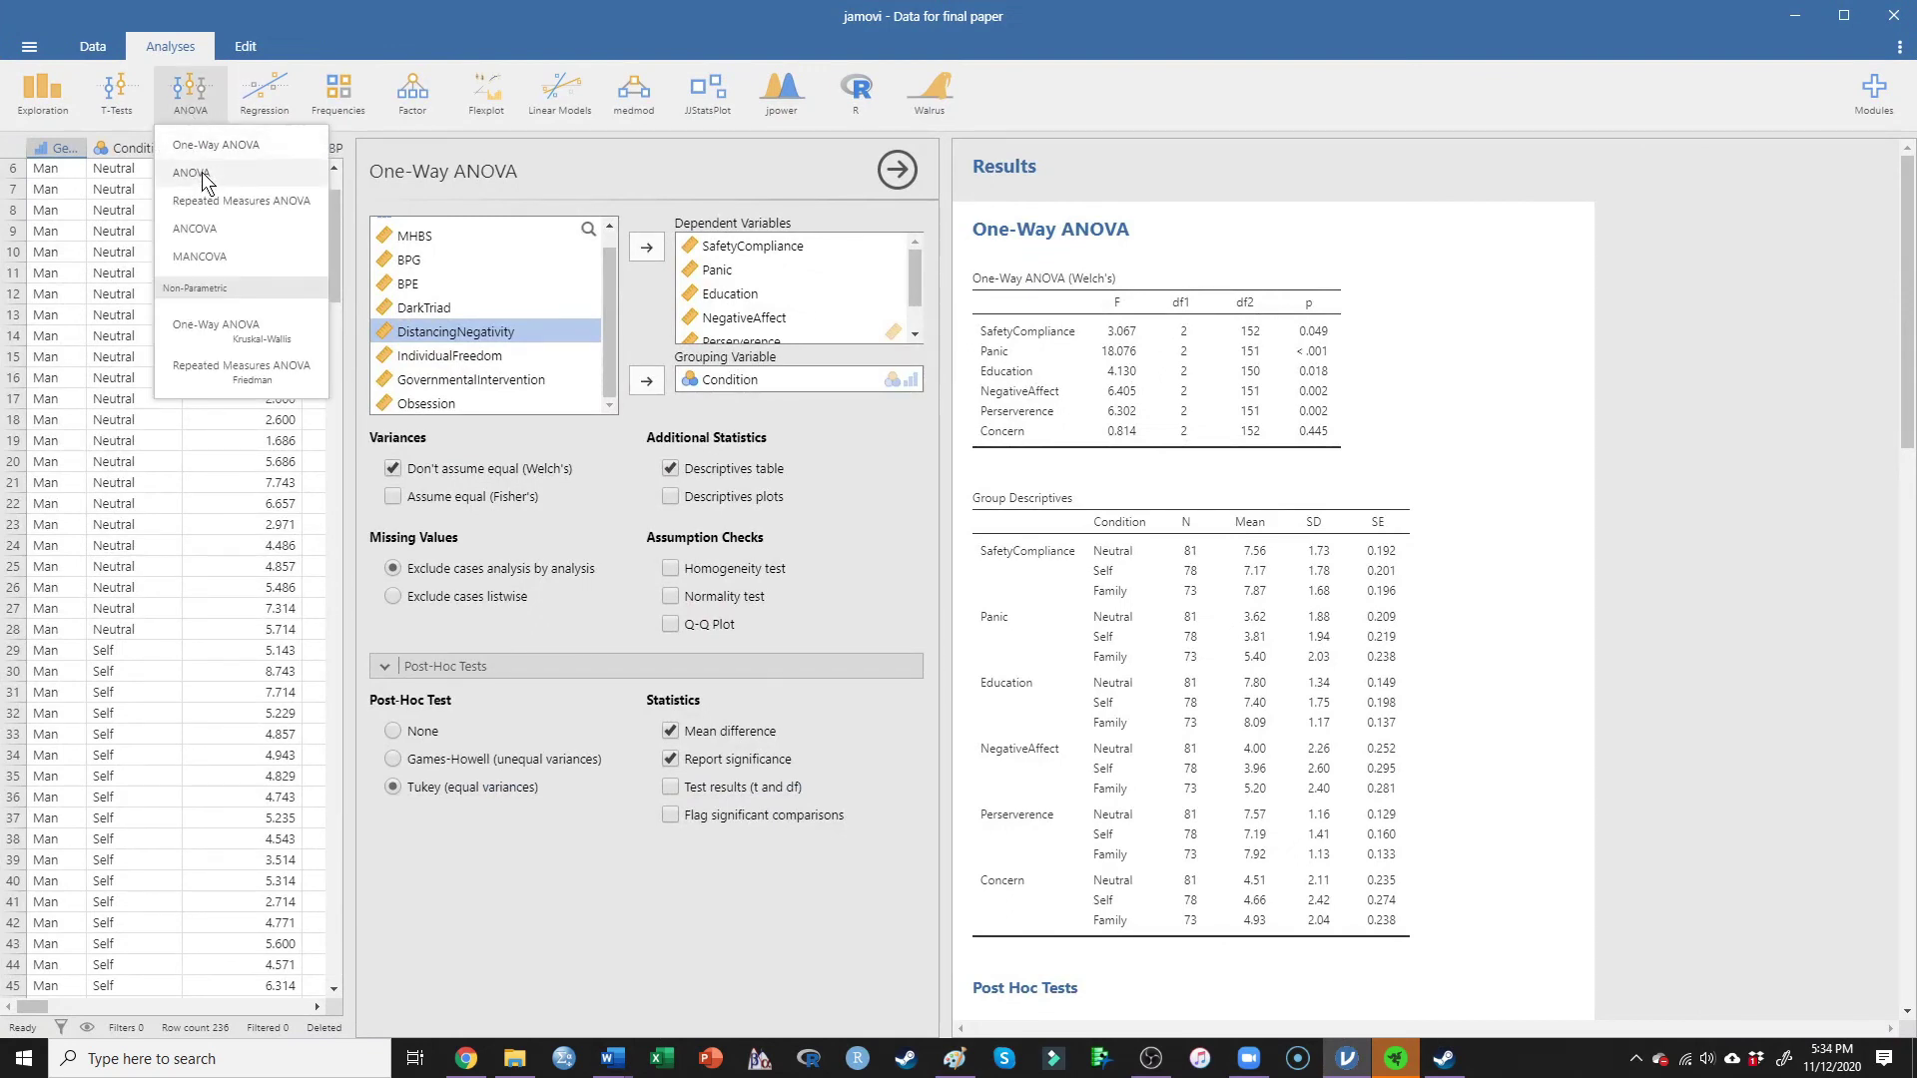
left_click(203, 174)
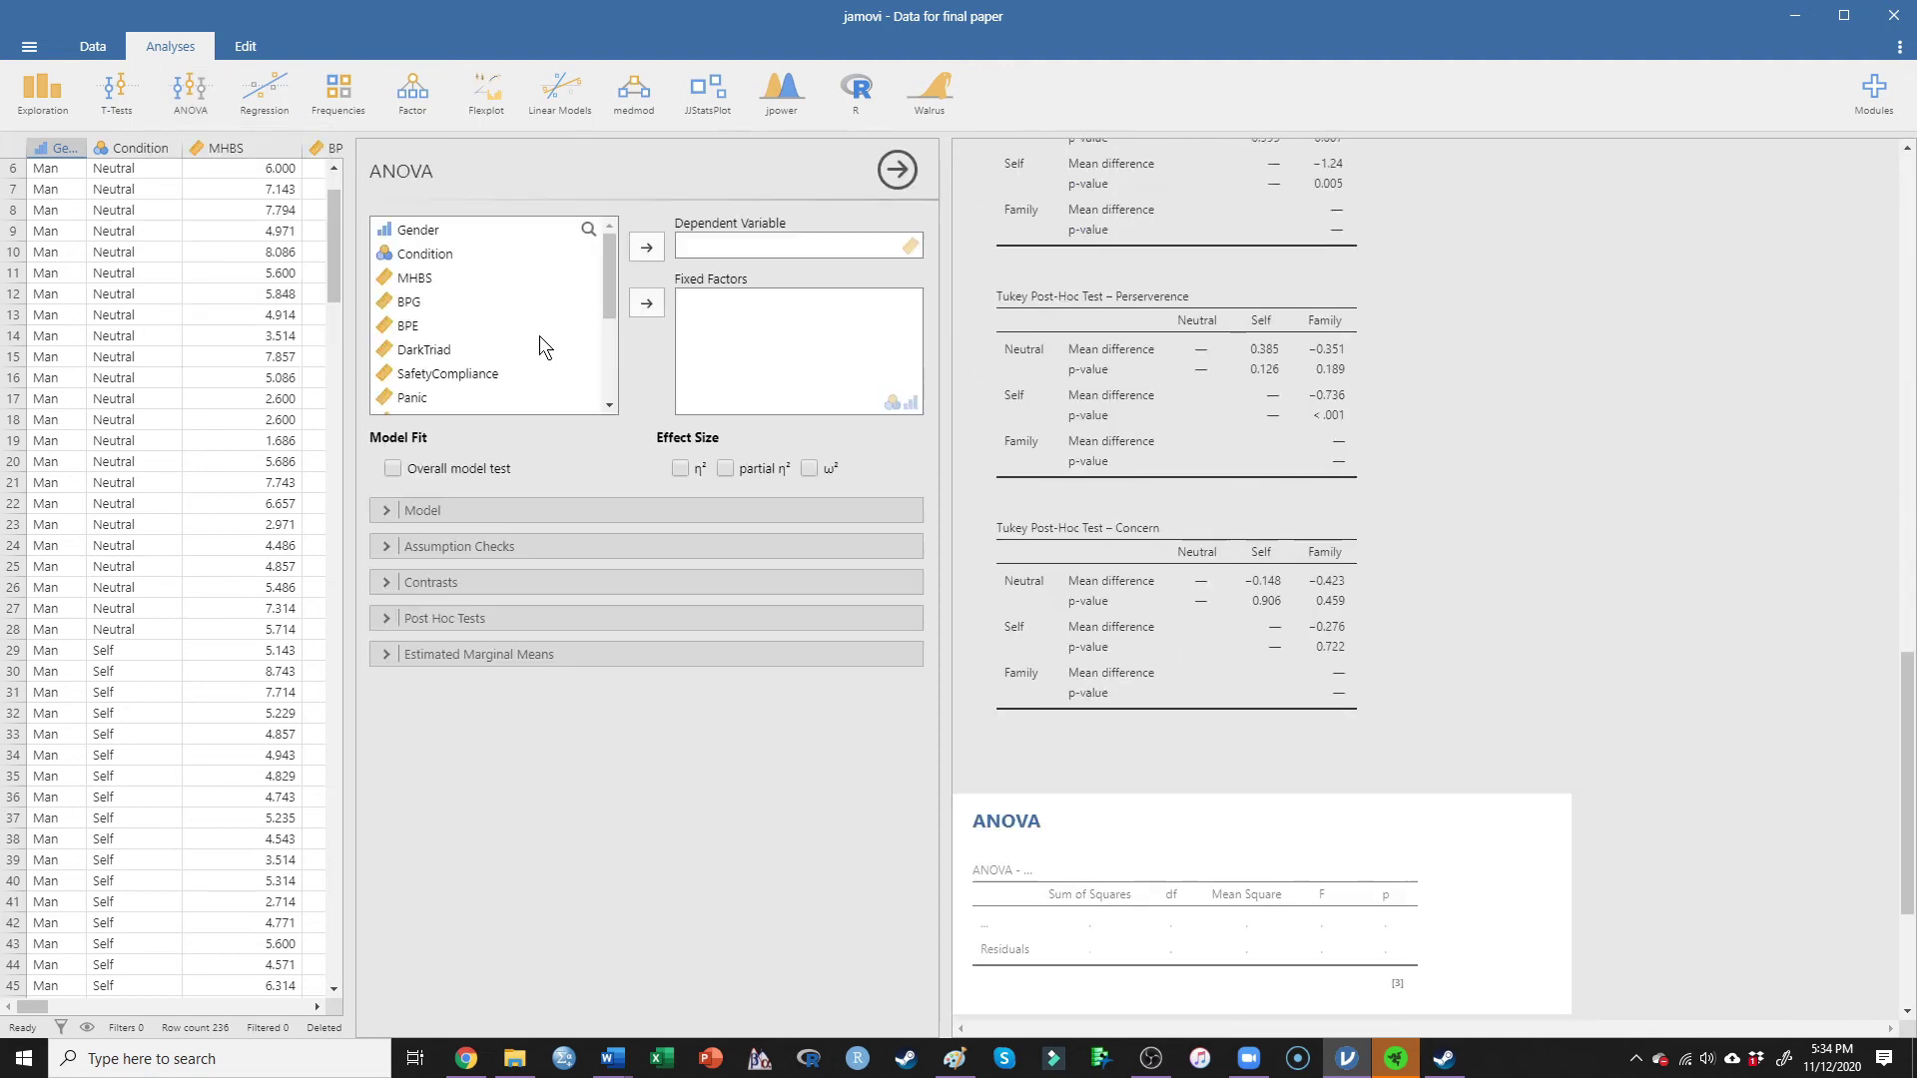
left_click_drag(426, 257, 788, 352)
left_click_drag(483, 350, 777, 242)
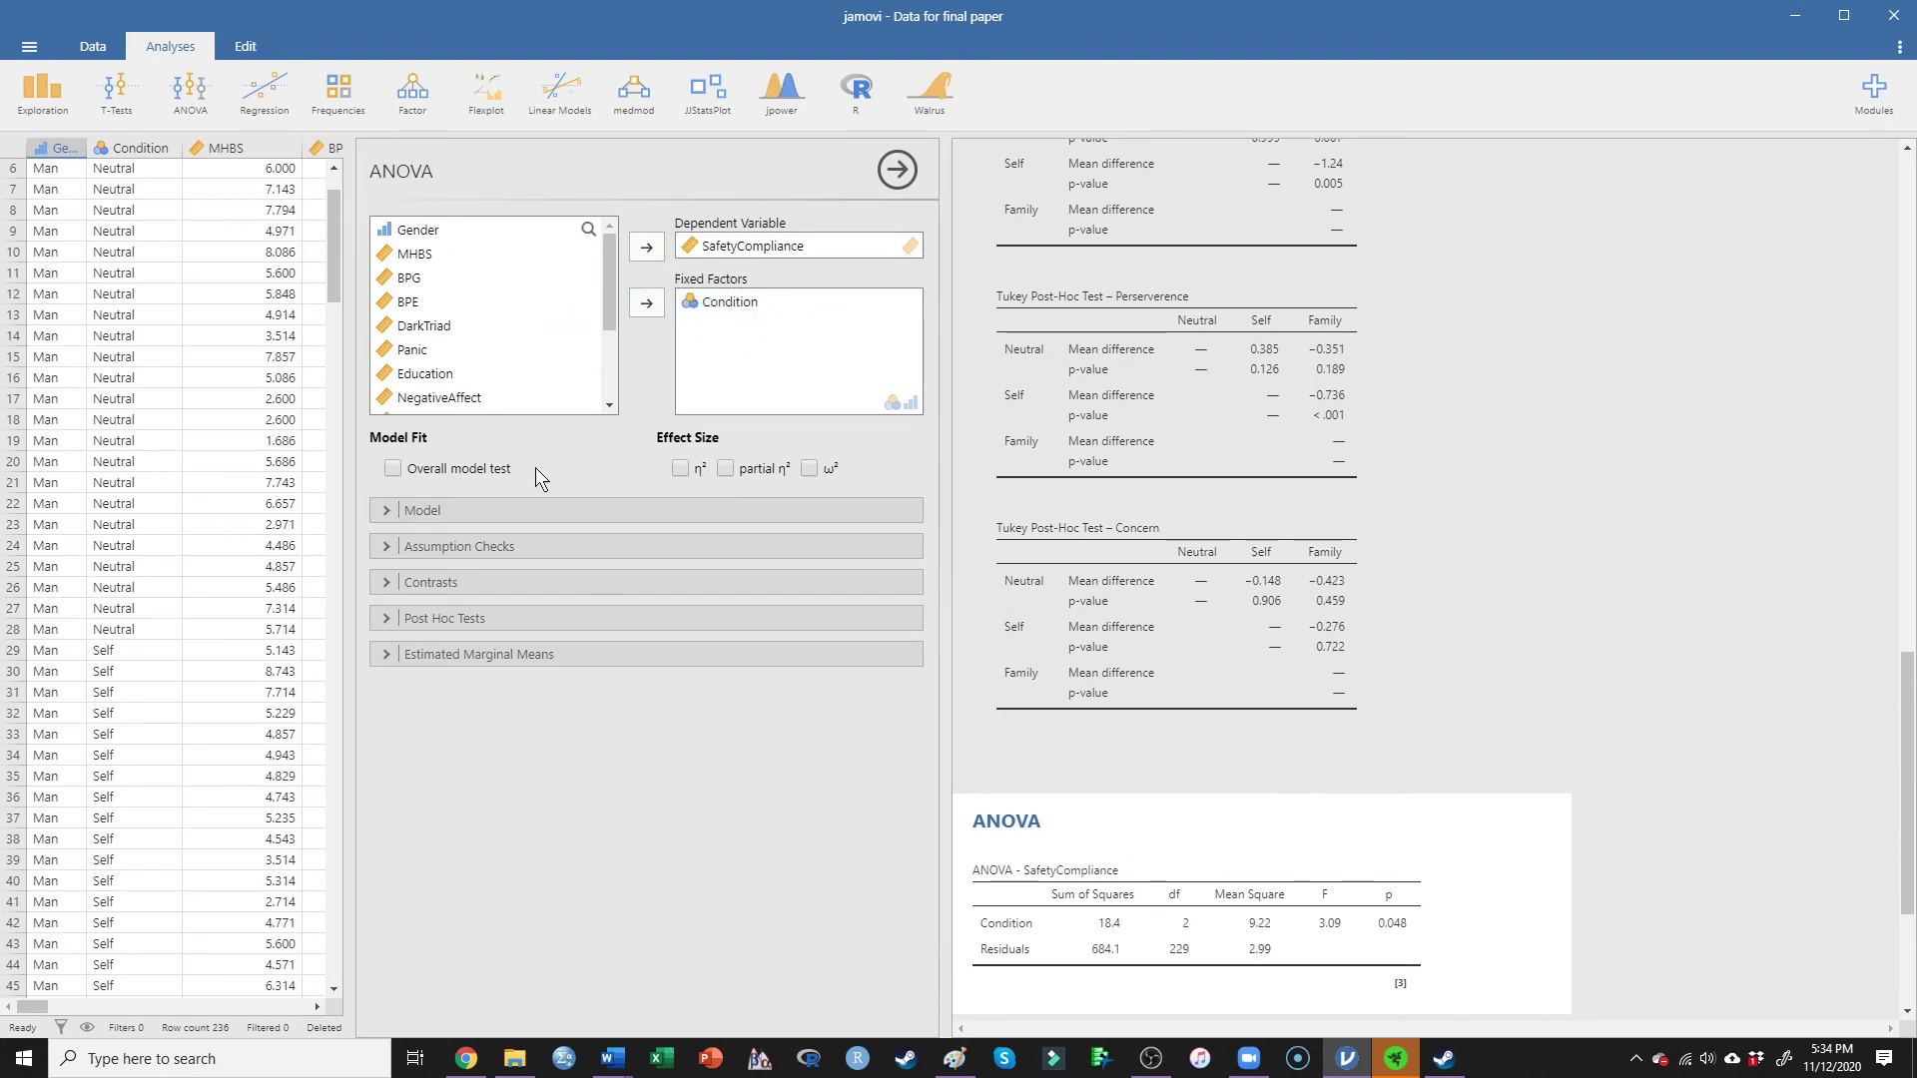
left_click(725, 469)
- Switch back to Word and review the dependent variable names and the Safety compliance row's F, p, η²p and Neutral mean entries
left_click(1151, 1063)
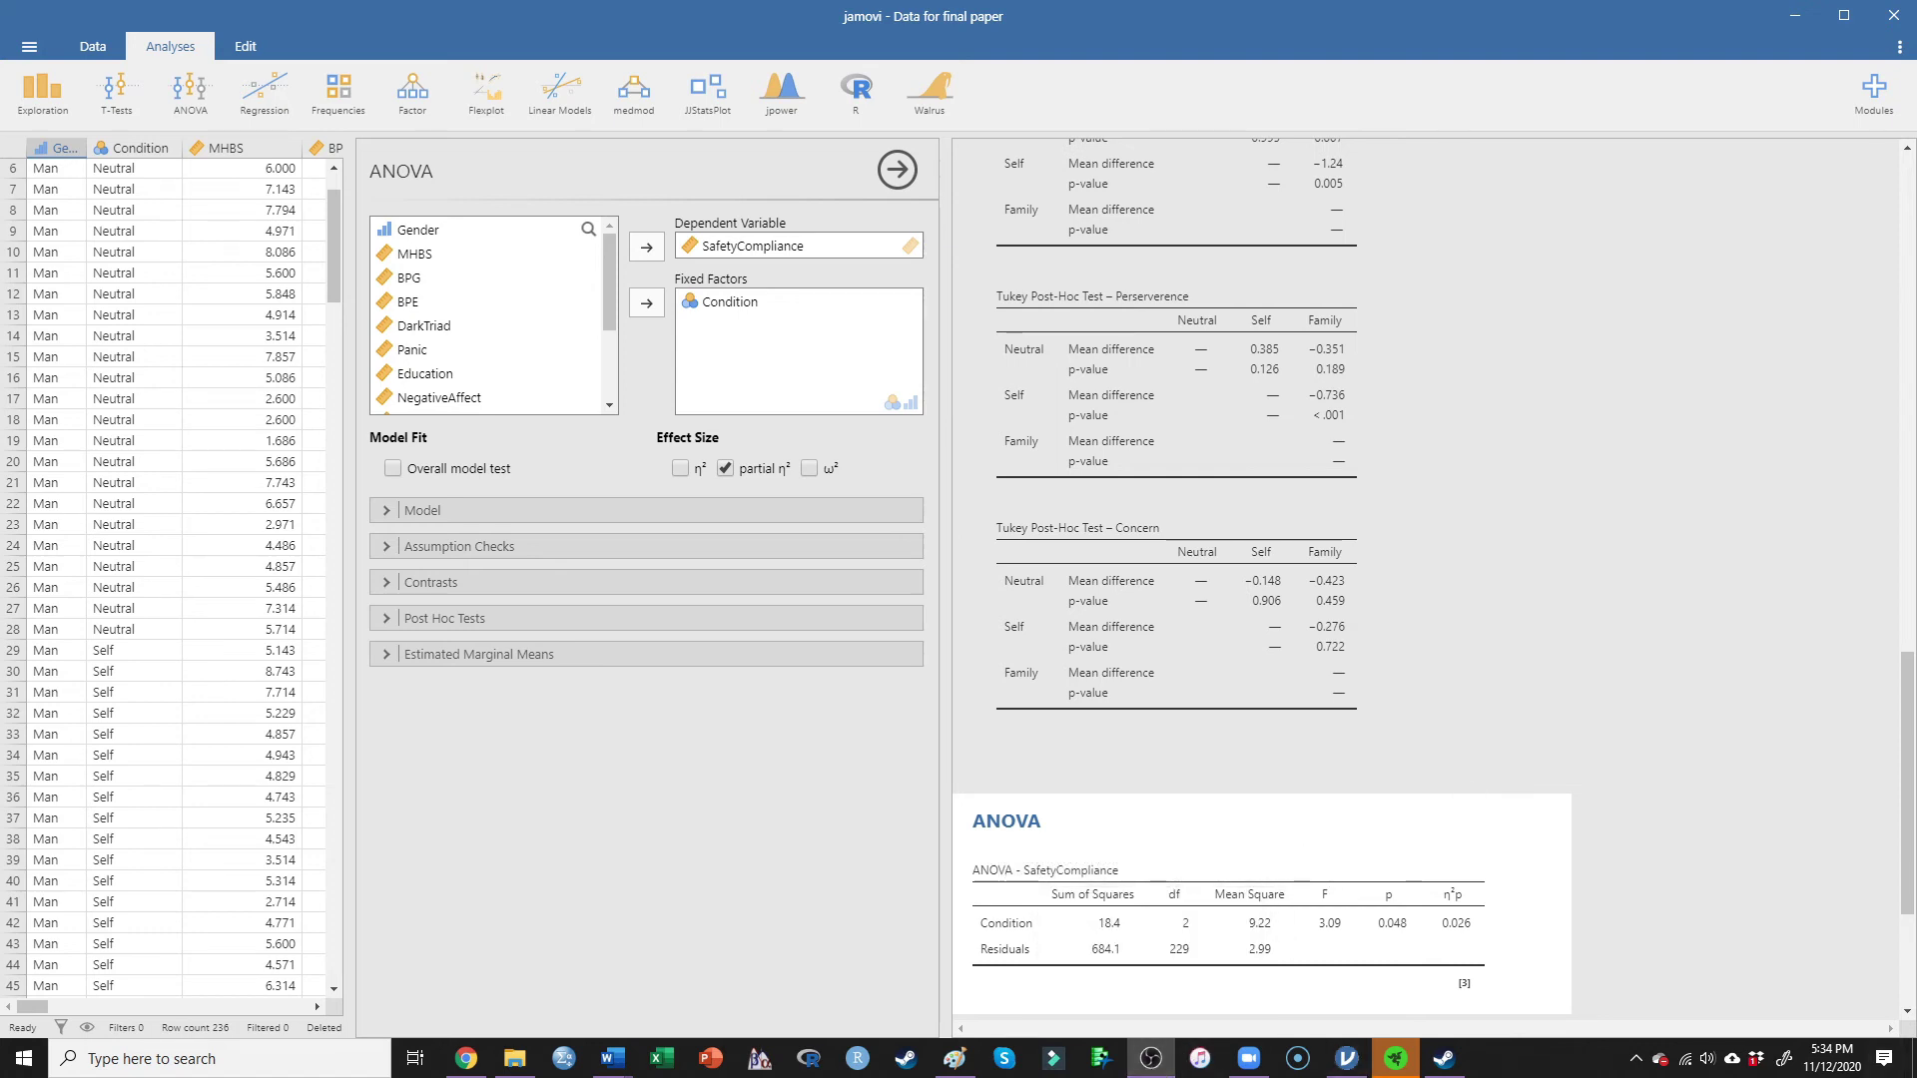
key("alt+Tab")
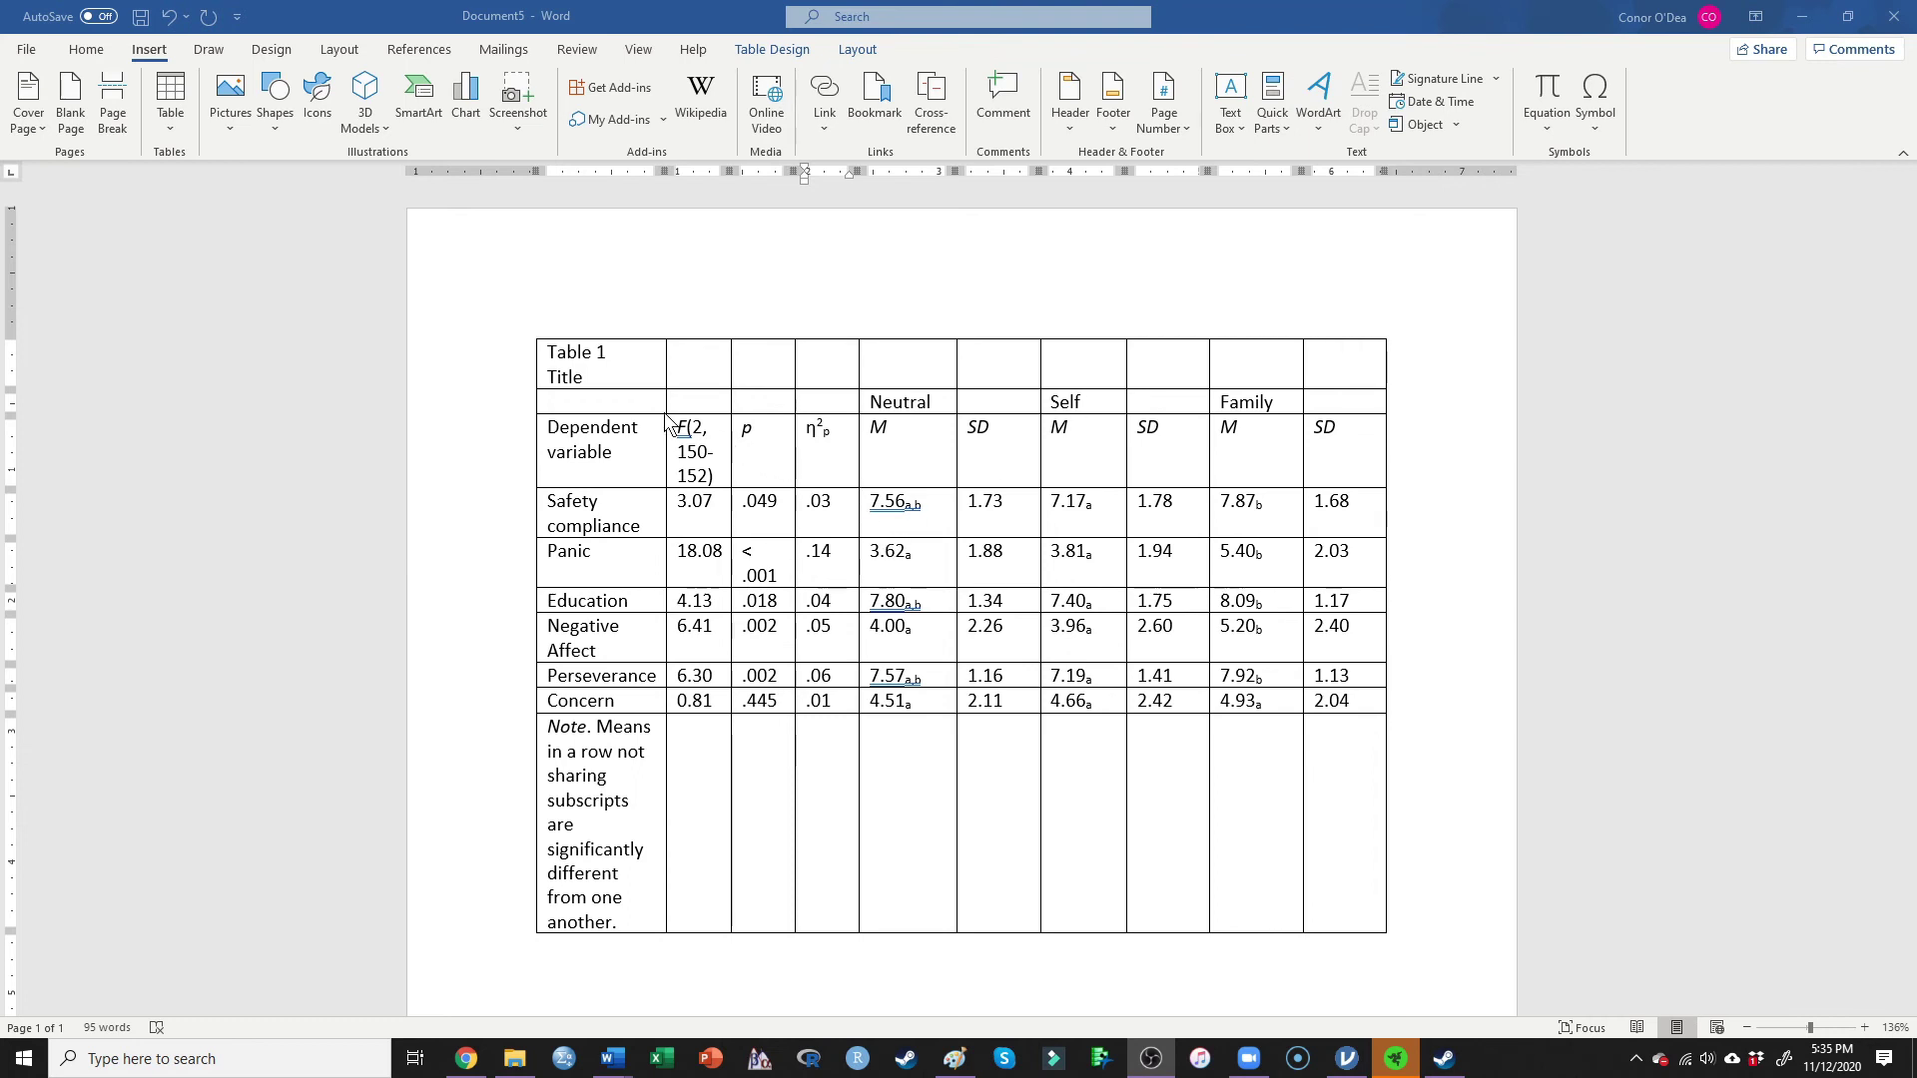
left_click_drag(552, 504, 608, 701)
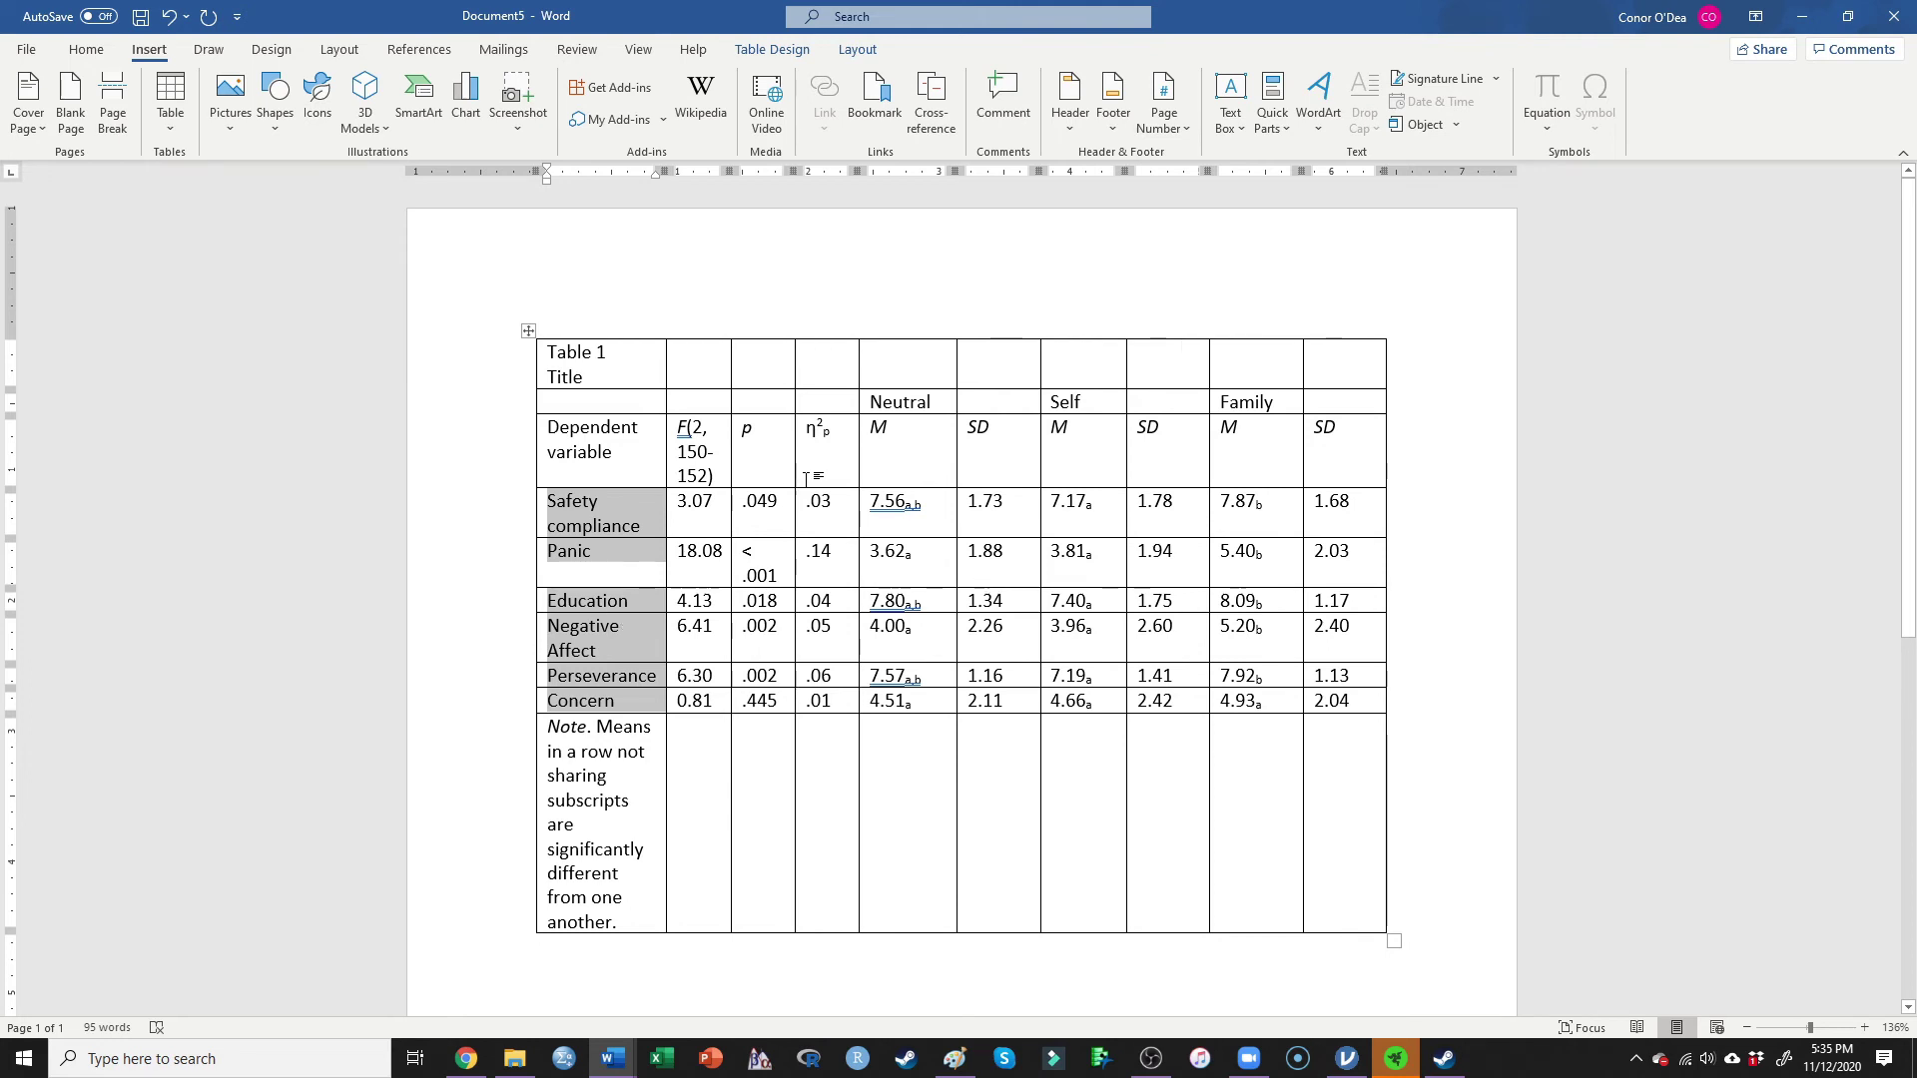
left_click(688, 508)
left_click_drag(687, 507, 819, 509)
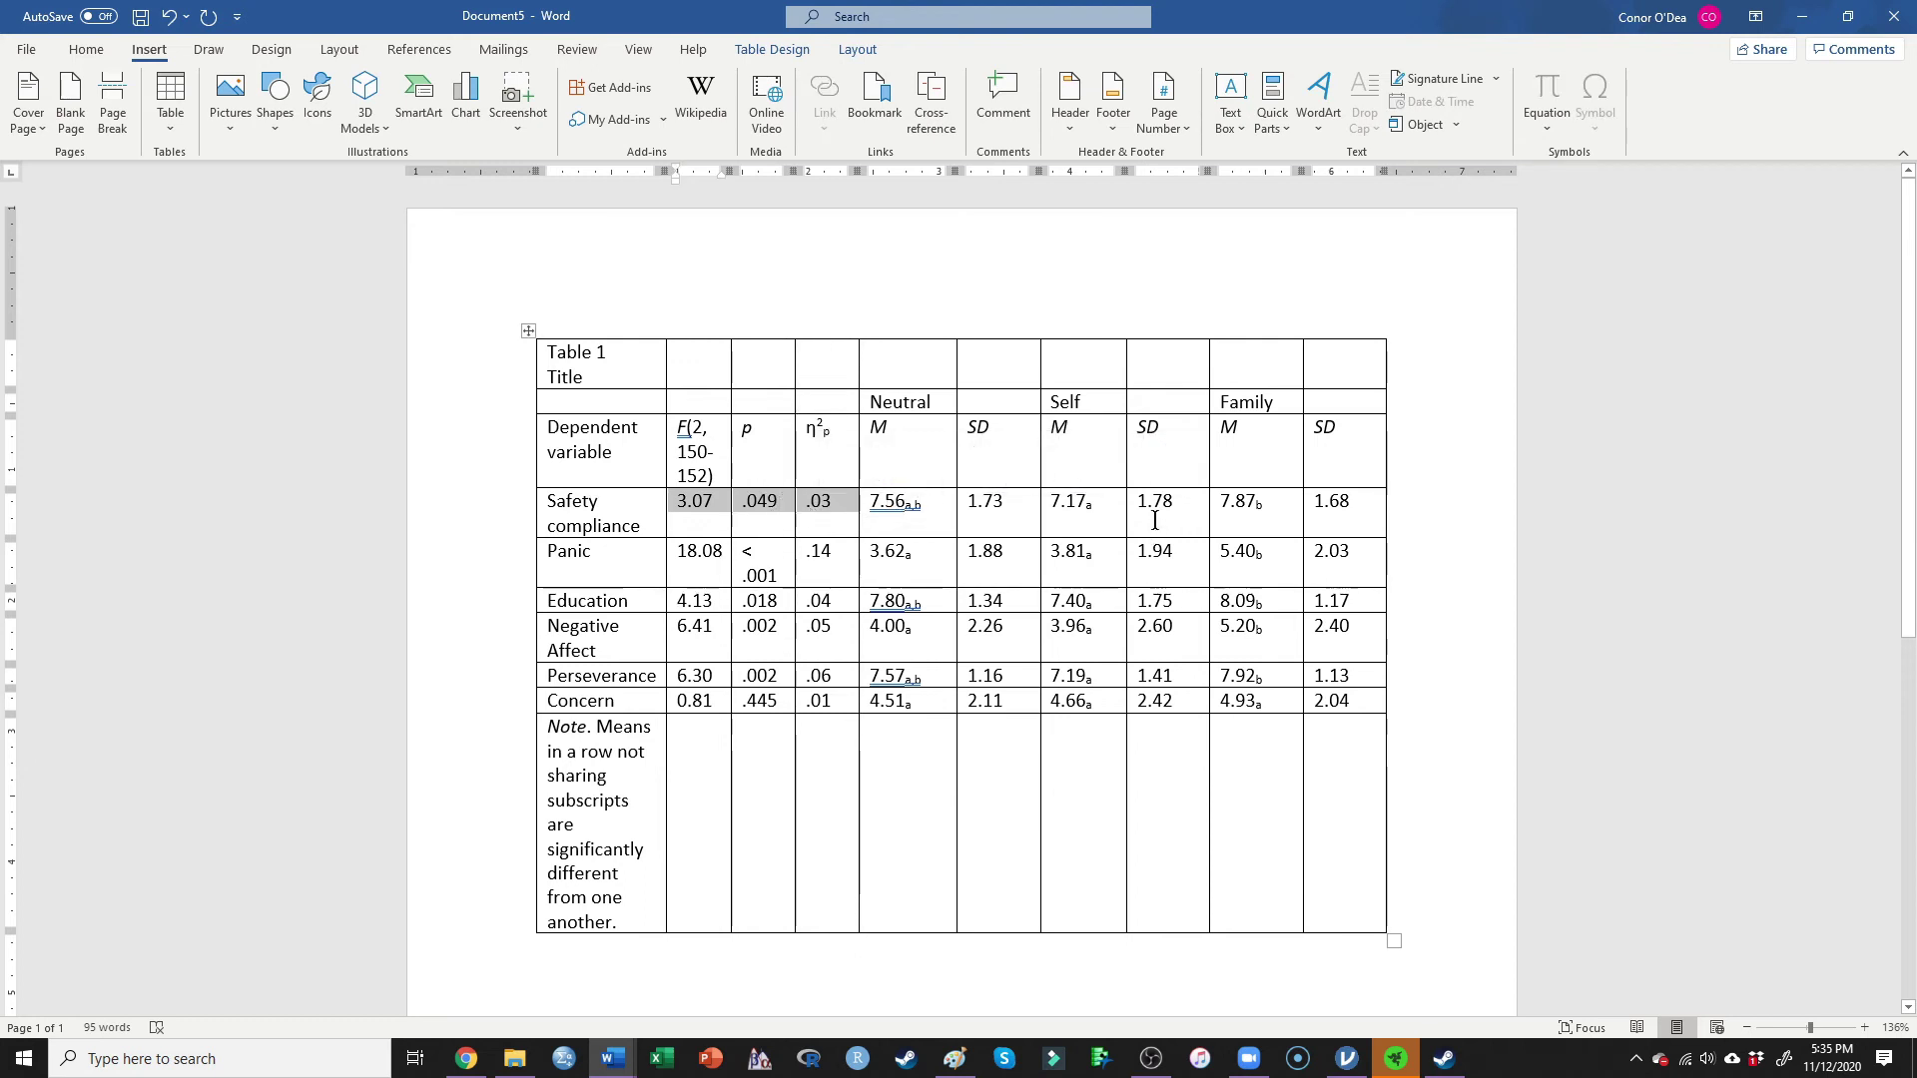
left_click_drag(887, 505, 906, 507)
double_click(860, 775)
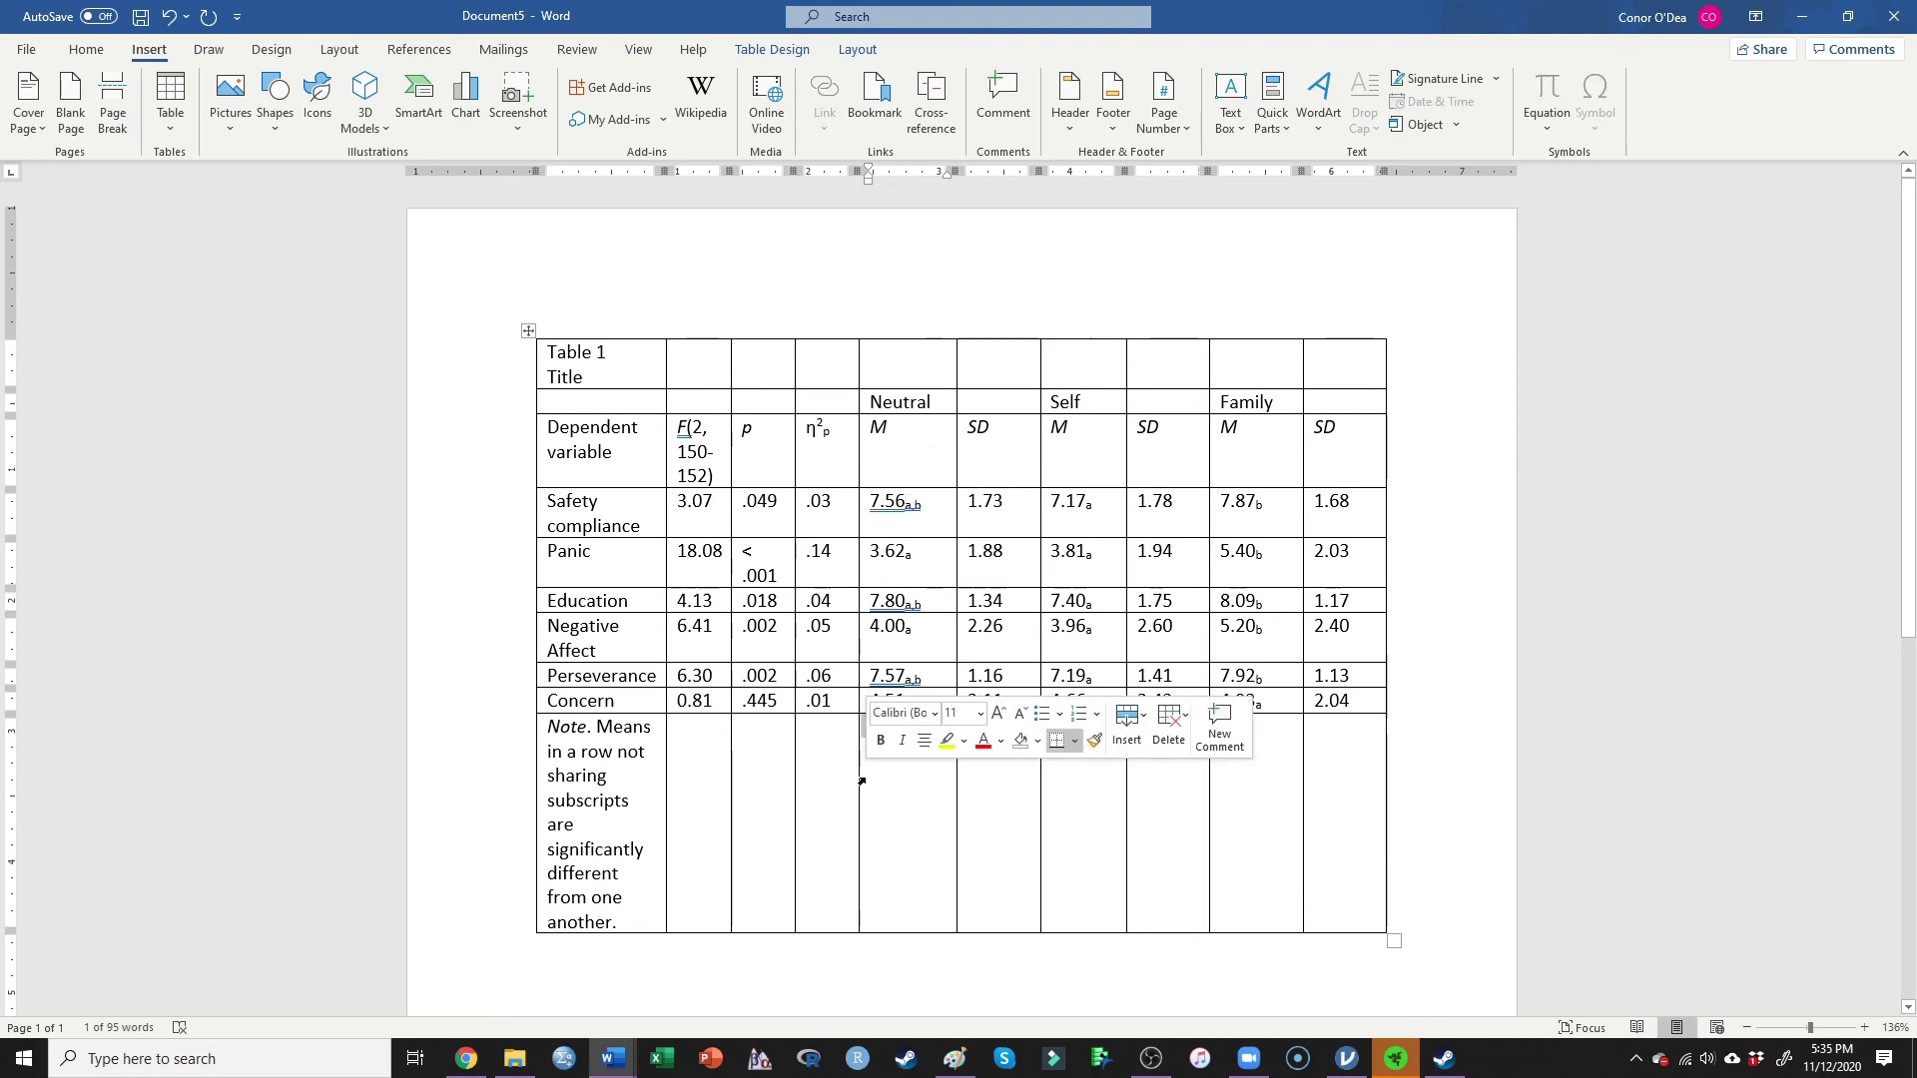
left_click(904, 580)
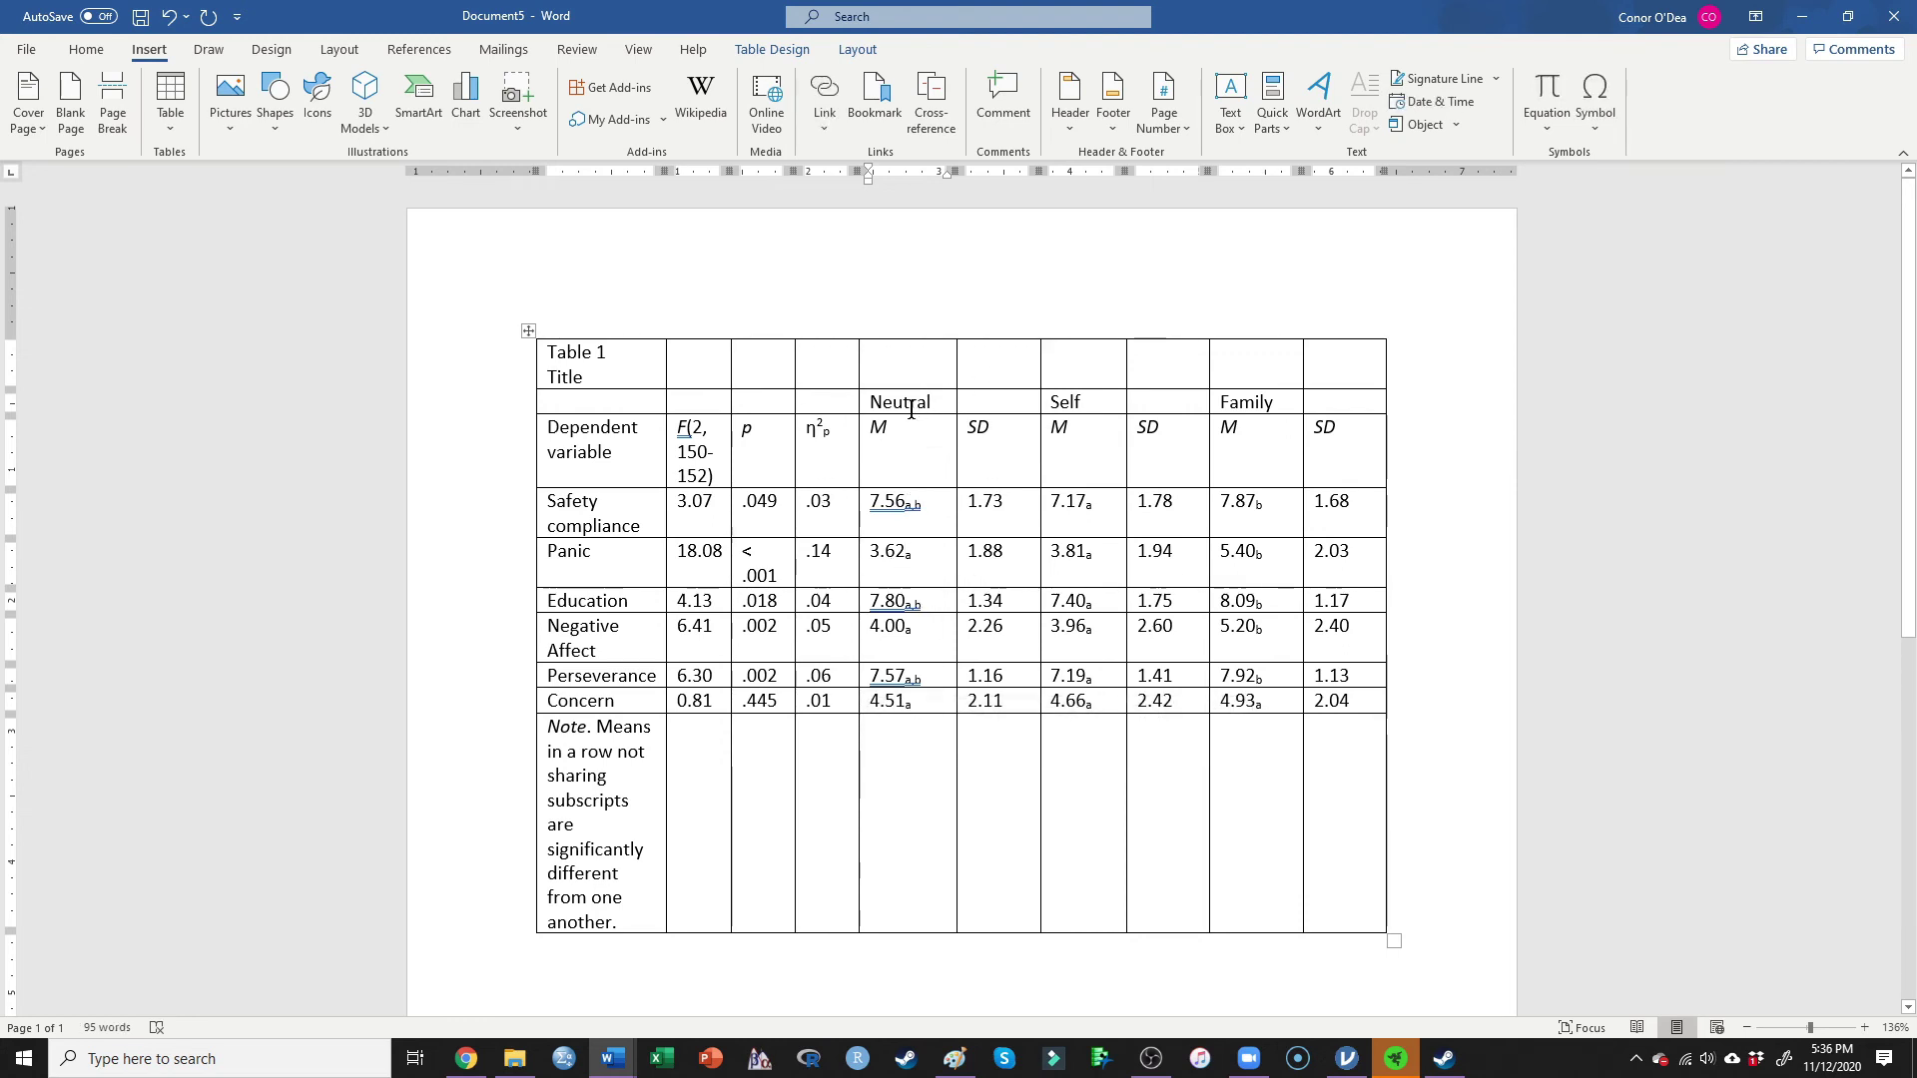
- Merge each of the Neutral, Self and Family heading cells with the empty cell beside it so each spans its M and SD columns
left_click_drag(877, 401, 956, 409)
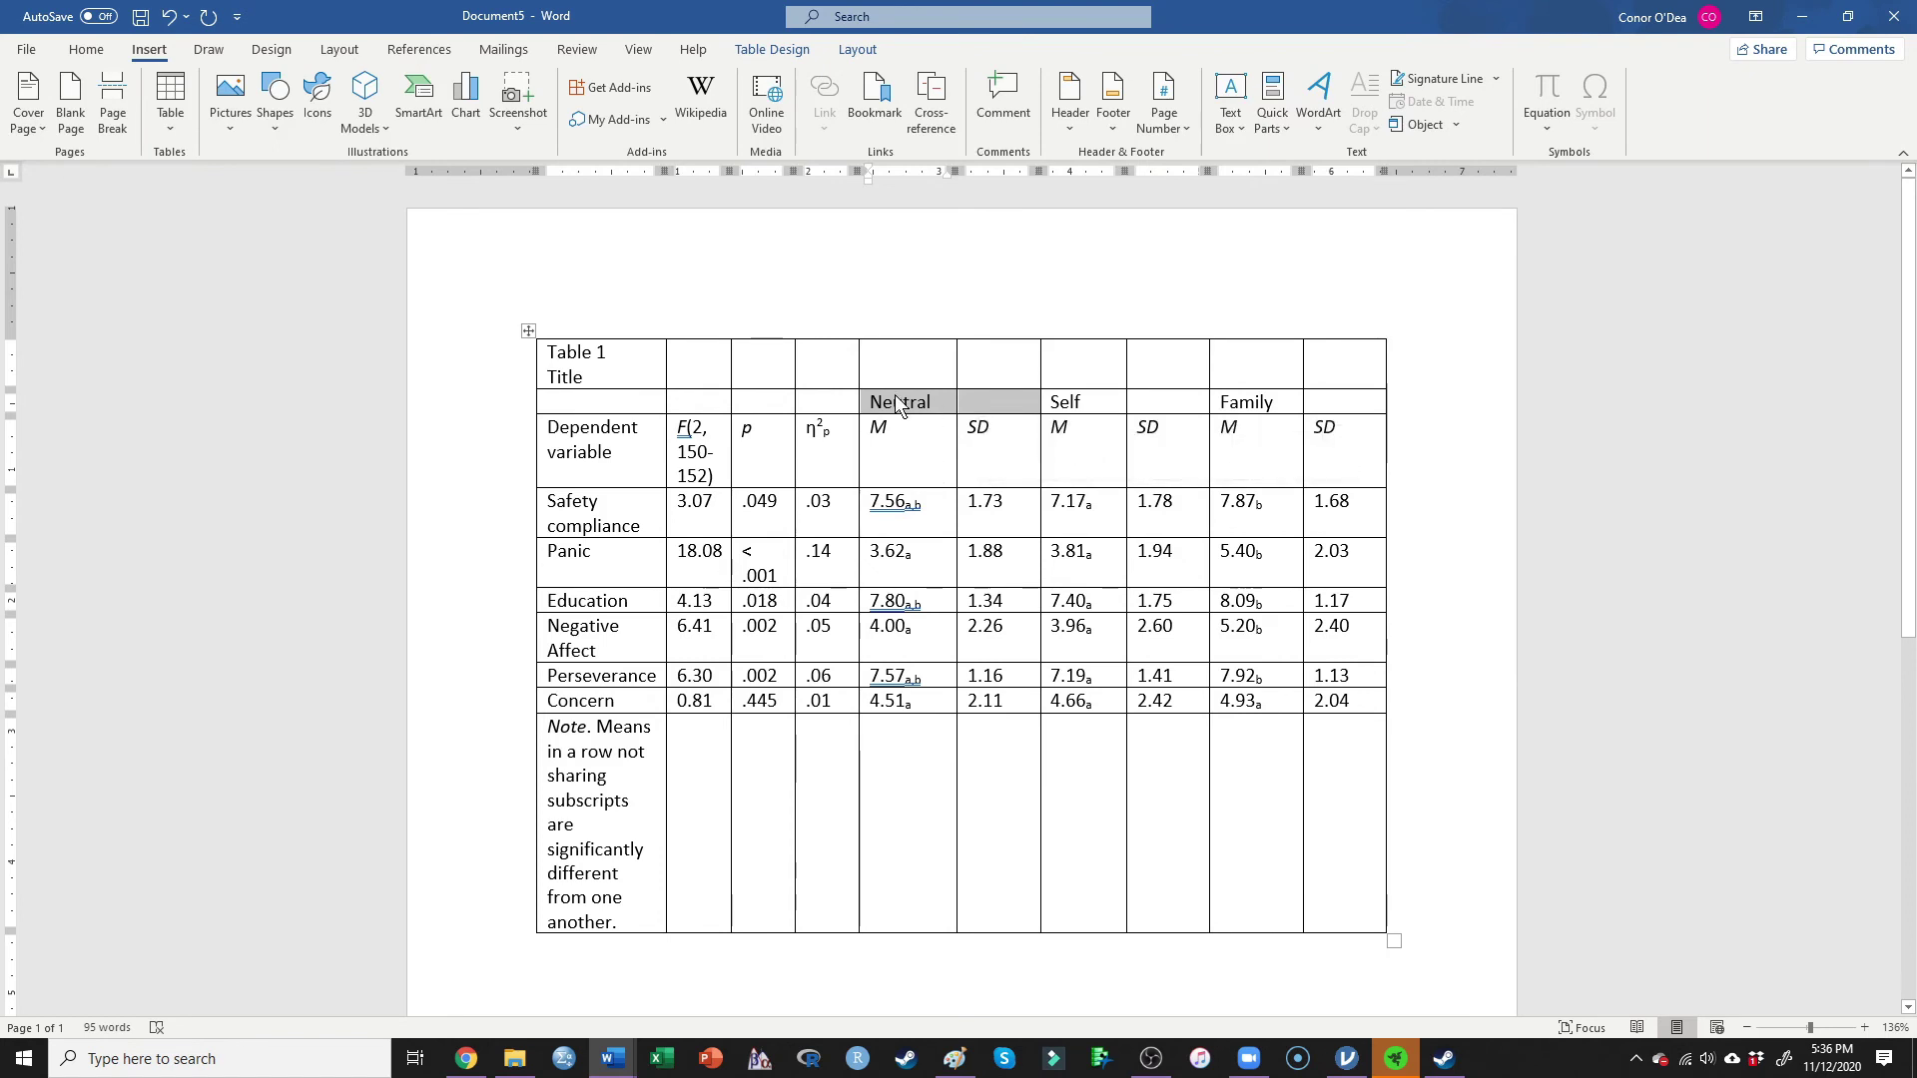
left_click(854, 49)
left_click(530, 100)
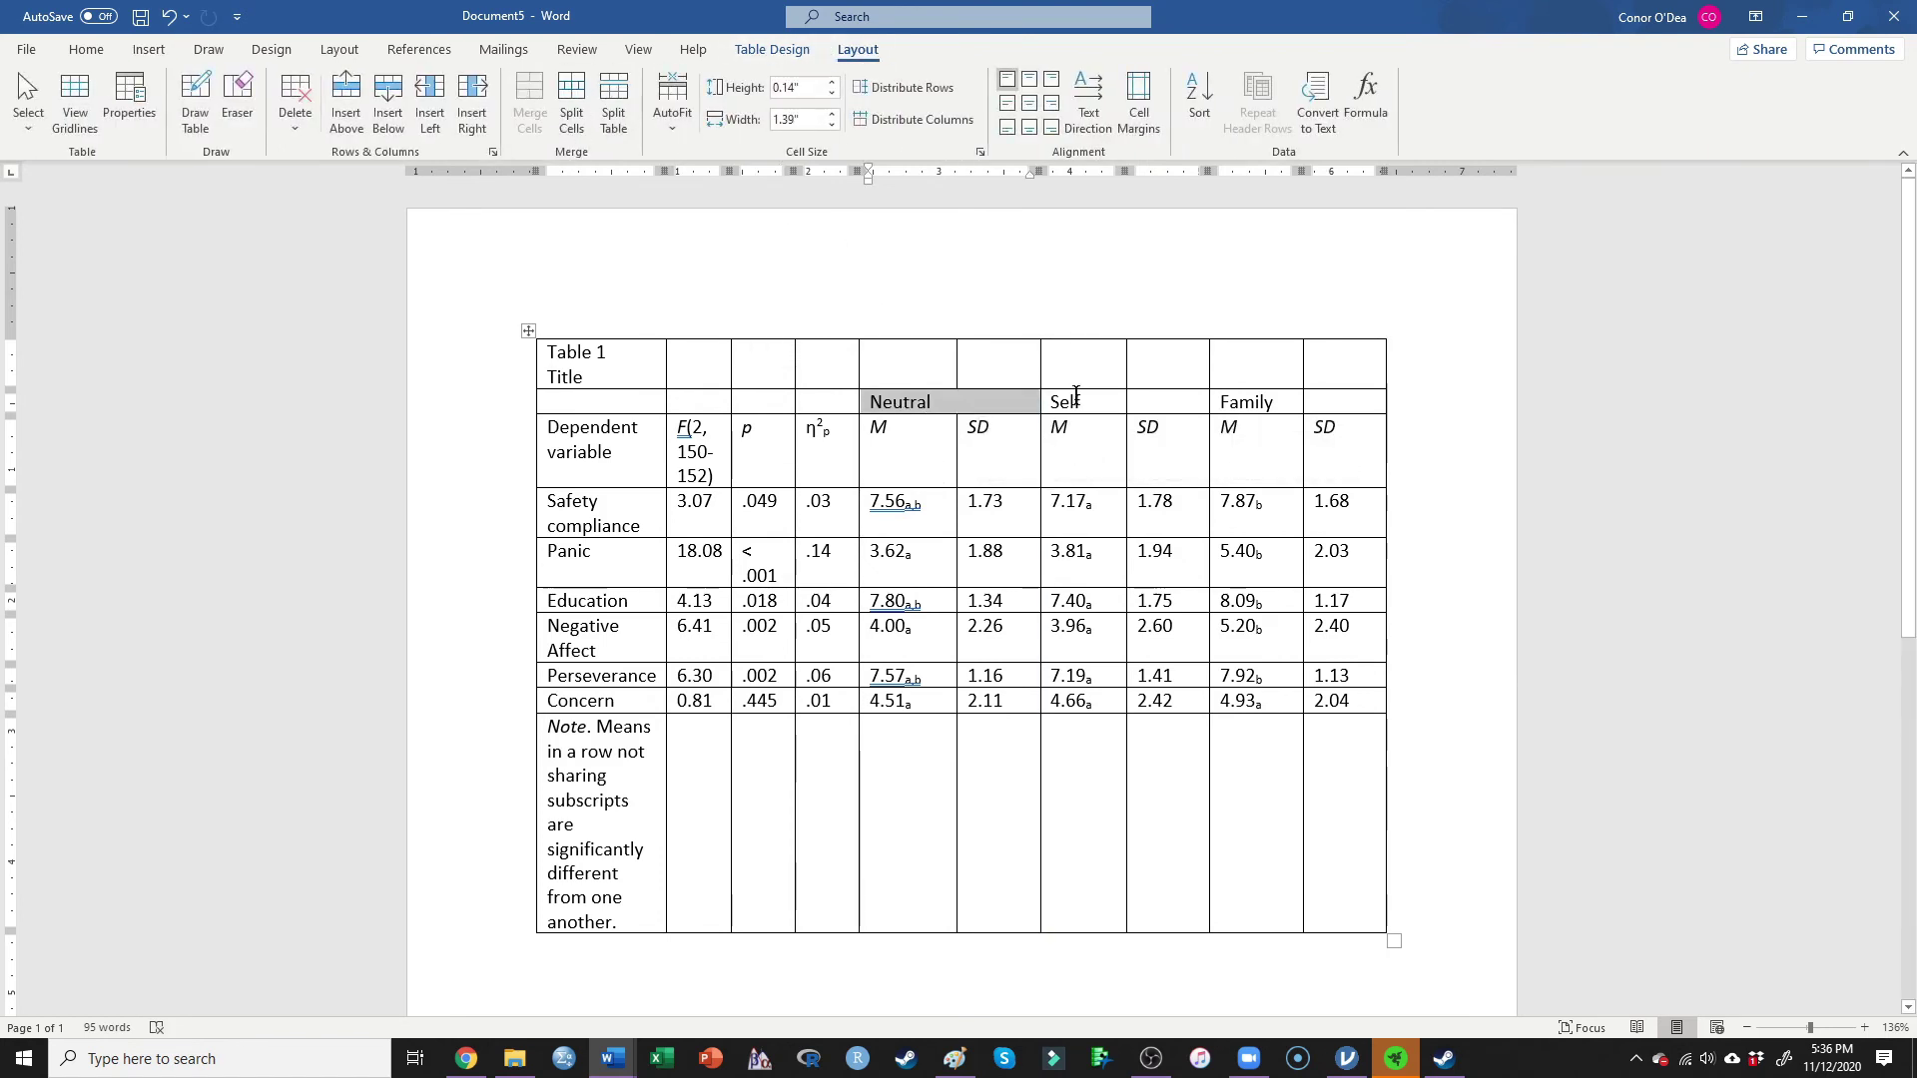
left_click_drag(1061, 399, 1134, 398)
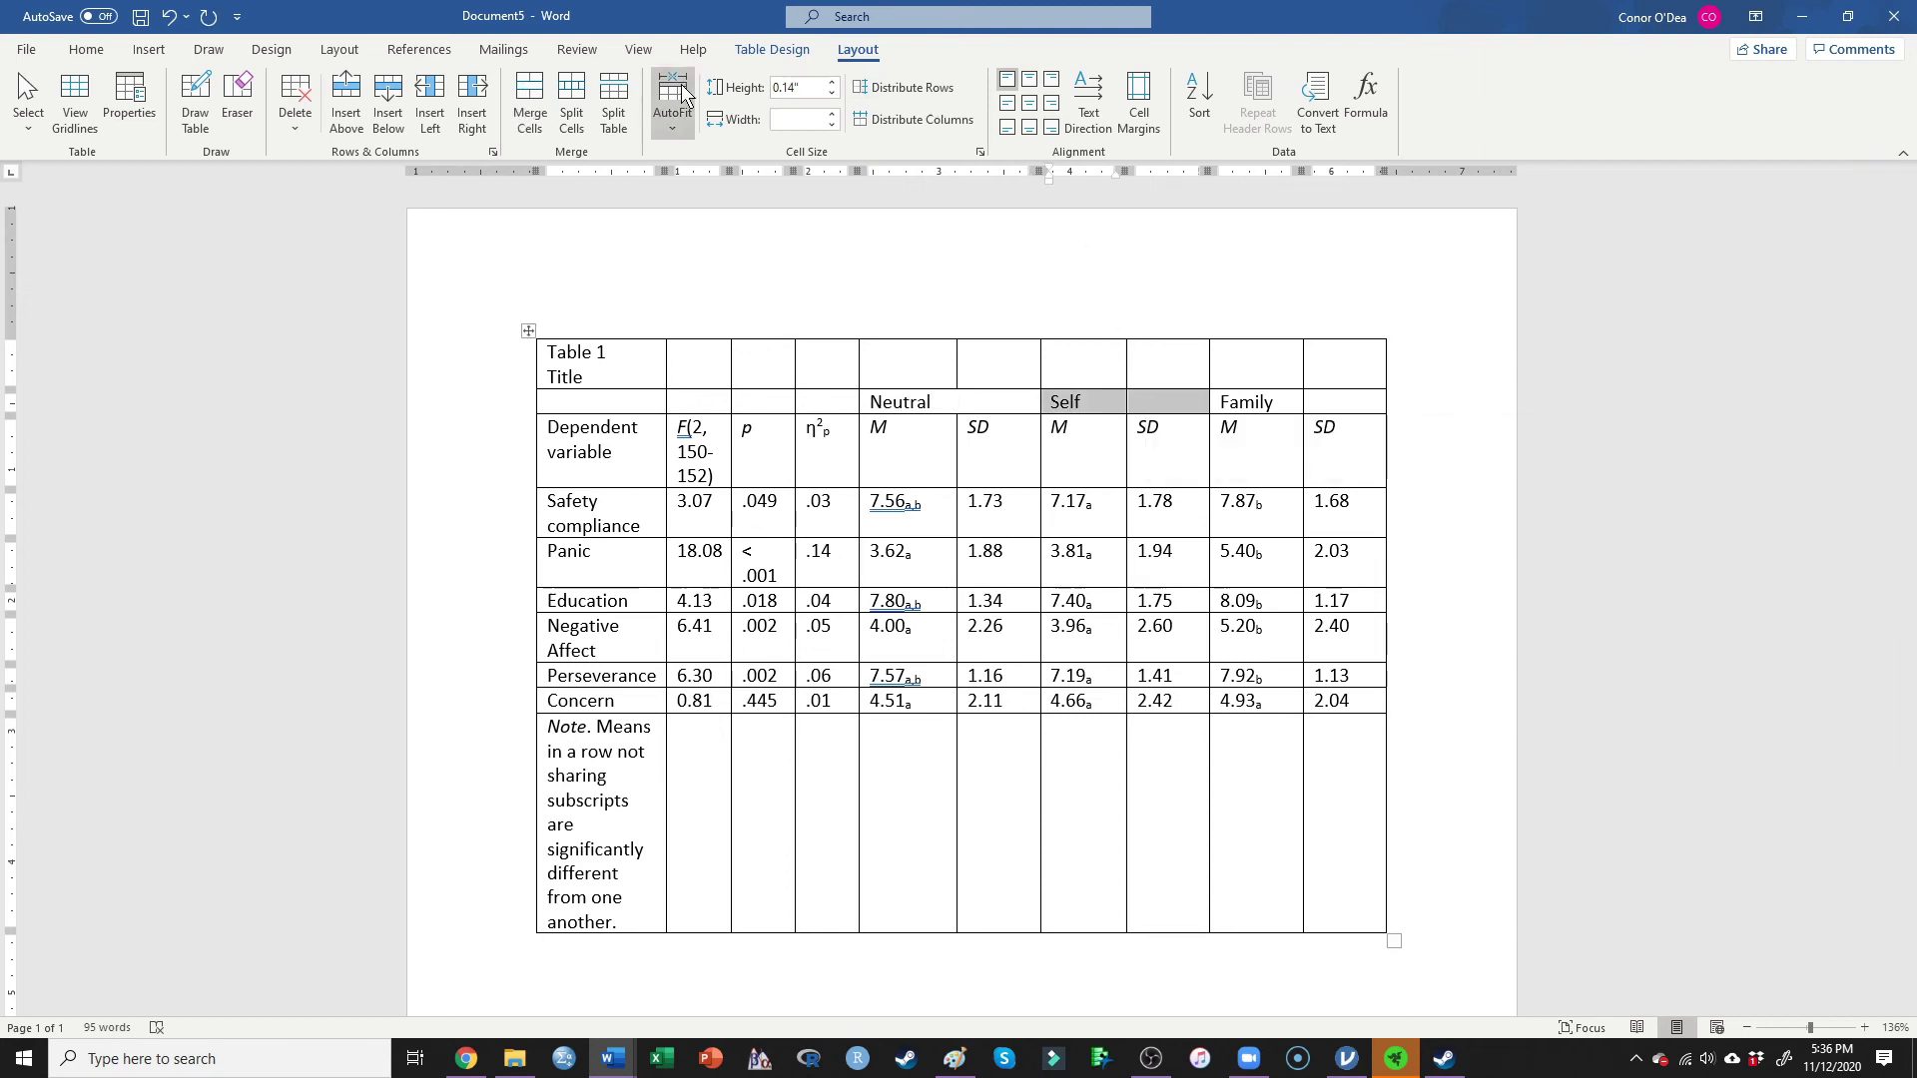
left_click(534, 100)
left_click_drag(1248, 404, 1358, 401)
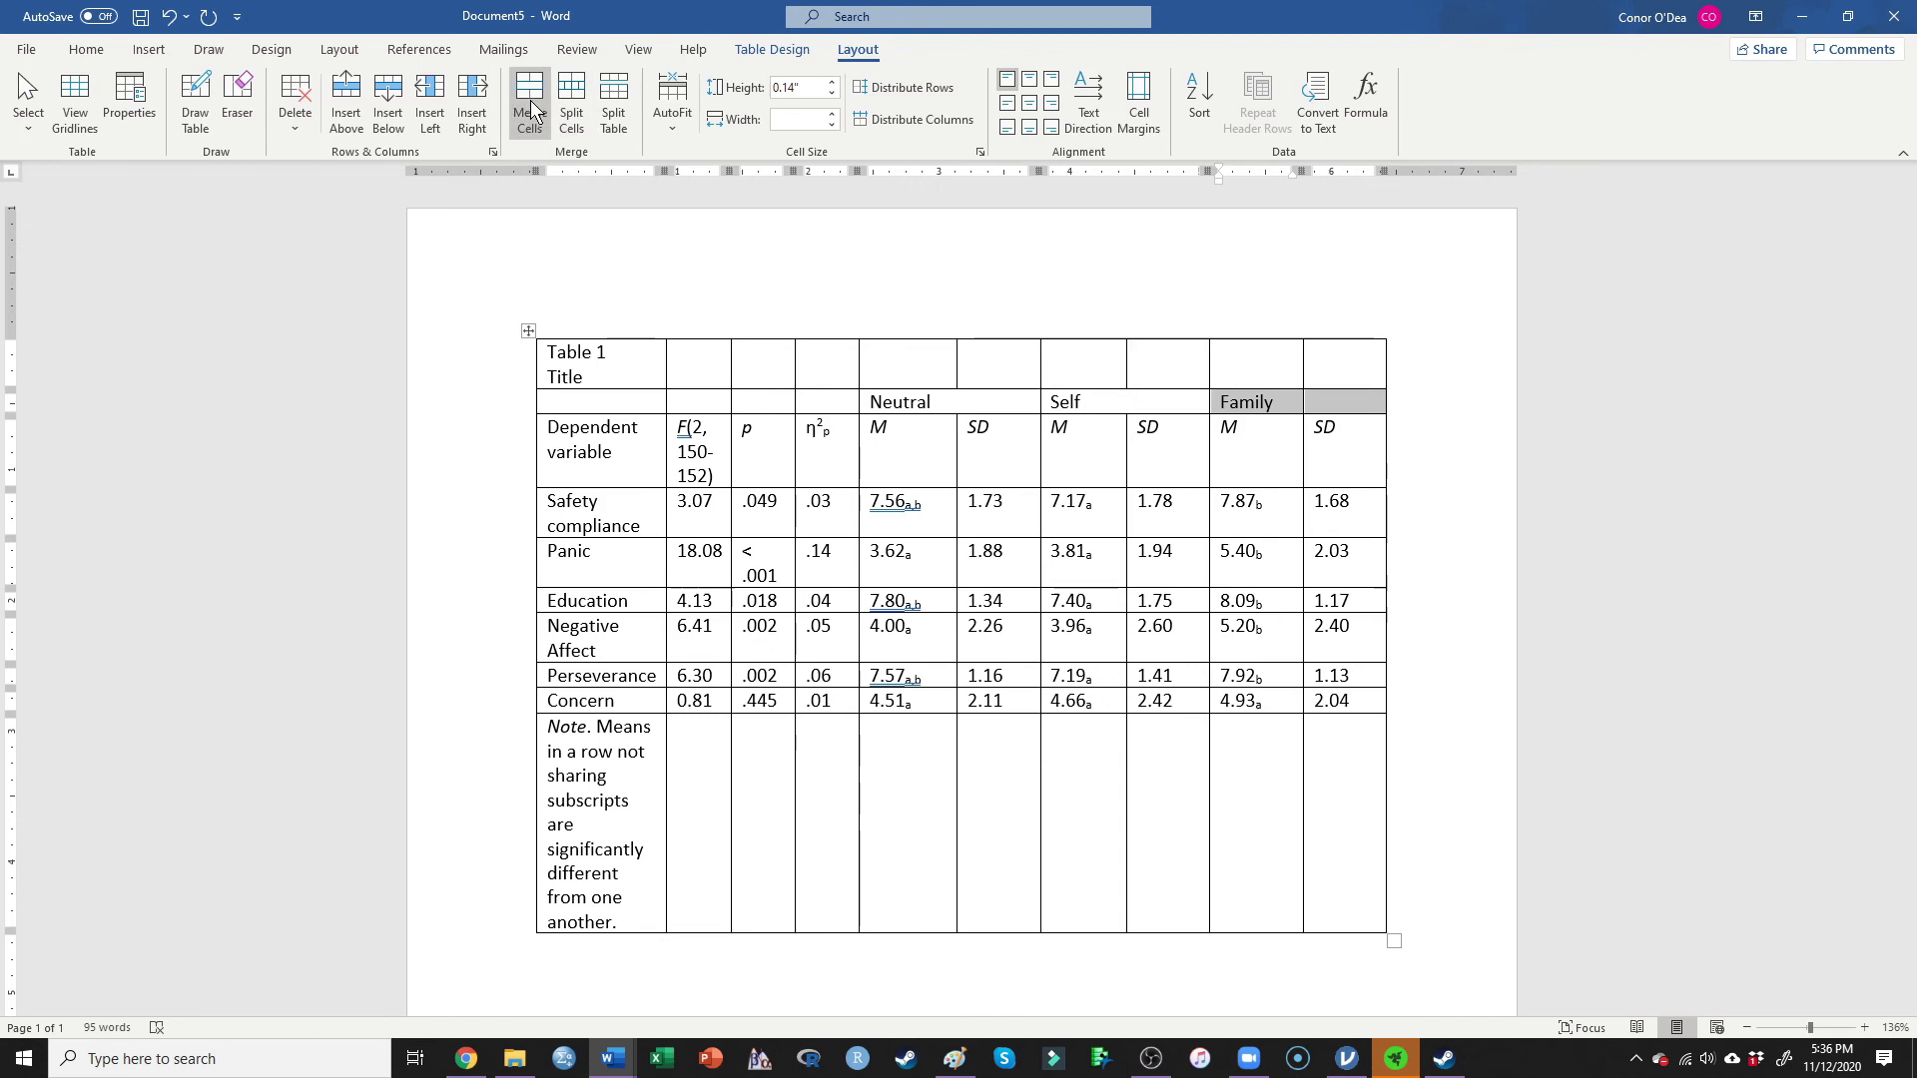
left_click(530, 100)
- Merge all cells of the Table 1 title row into one, and likewise all cells of the Note row
left_click_drag(566, 360, 1318, 360)
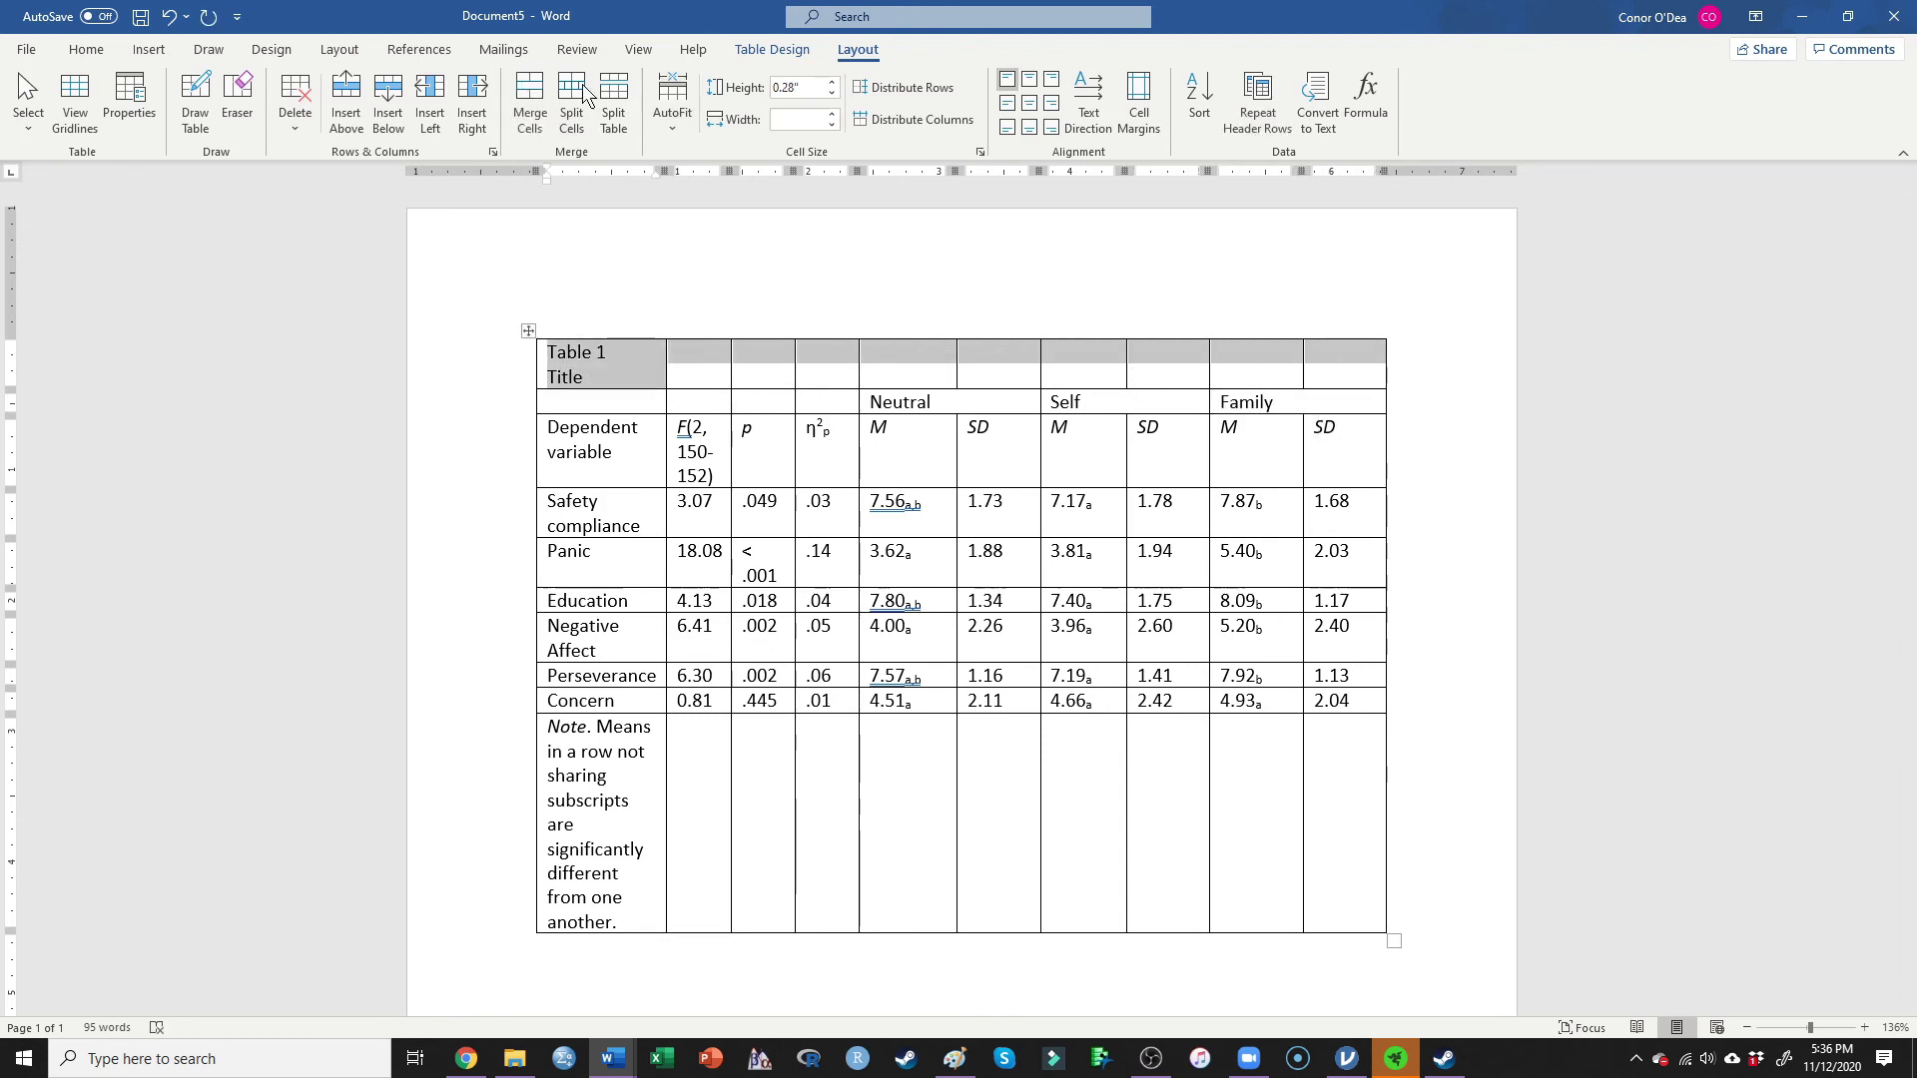
left_click(530, 100)
left_click_drag(633, 777, 1333, 759)
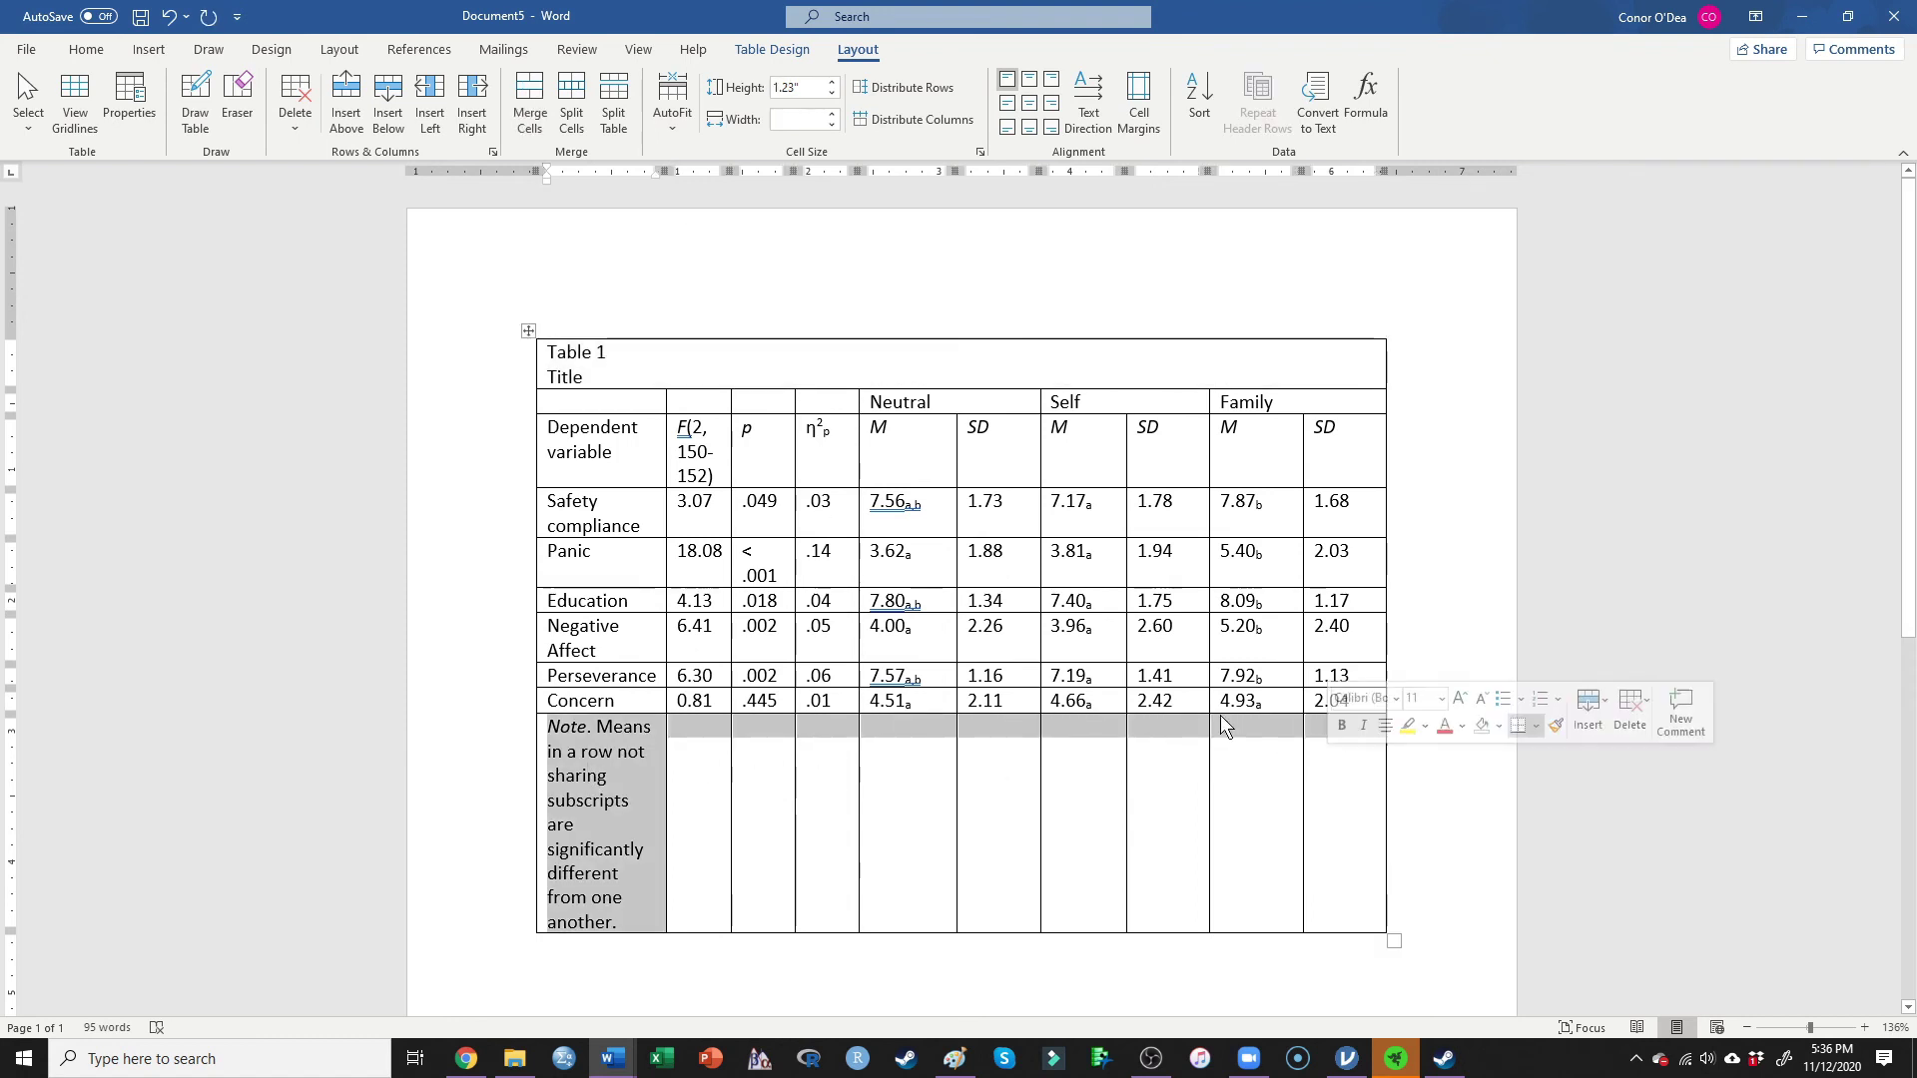
left_click(530, 100)
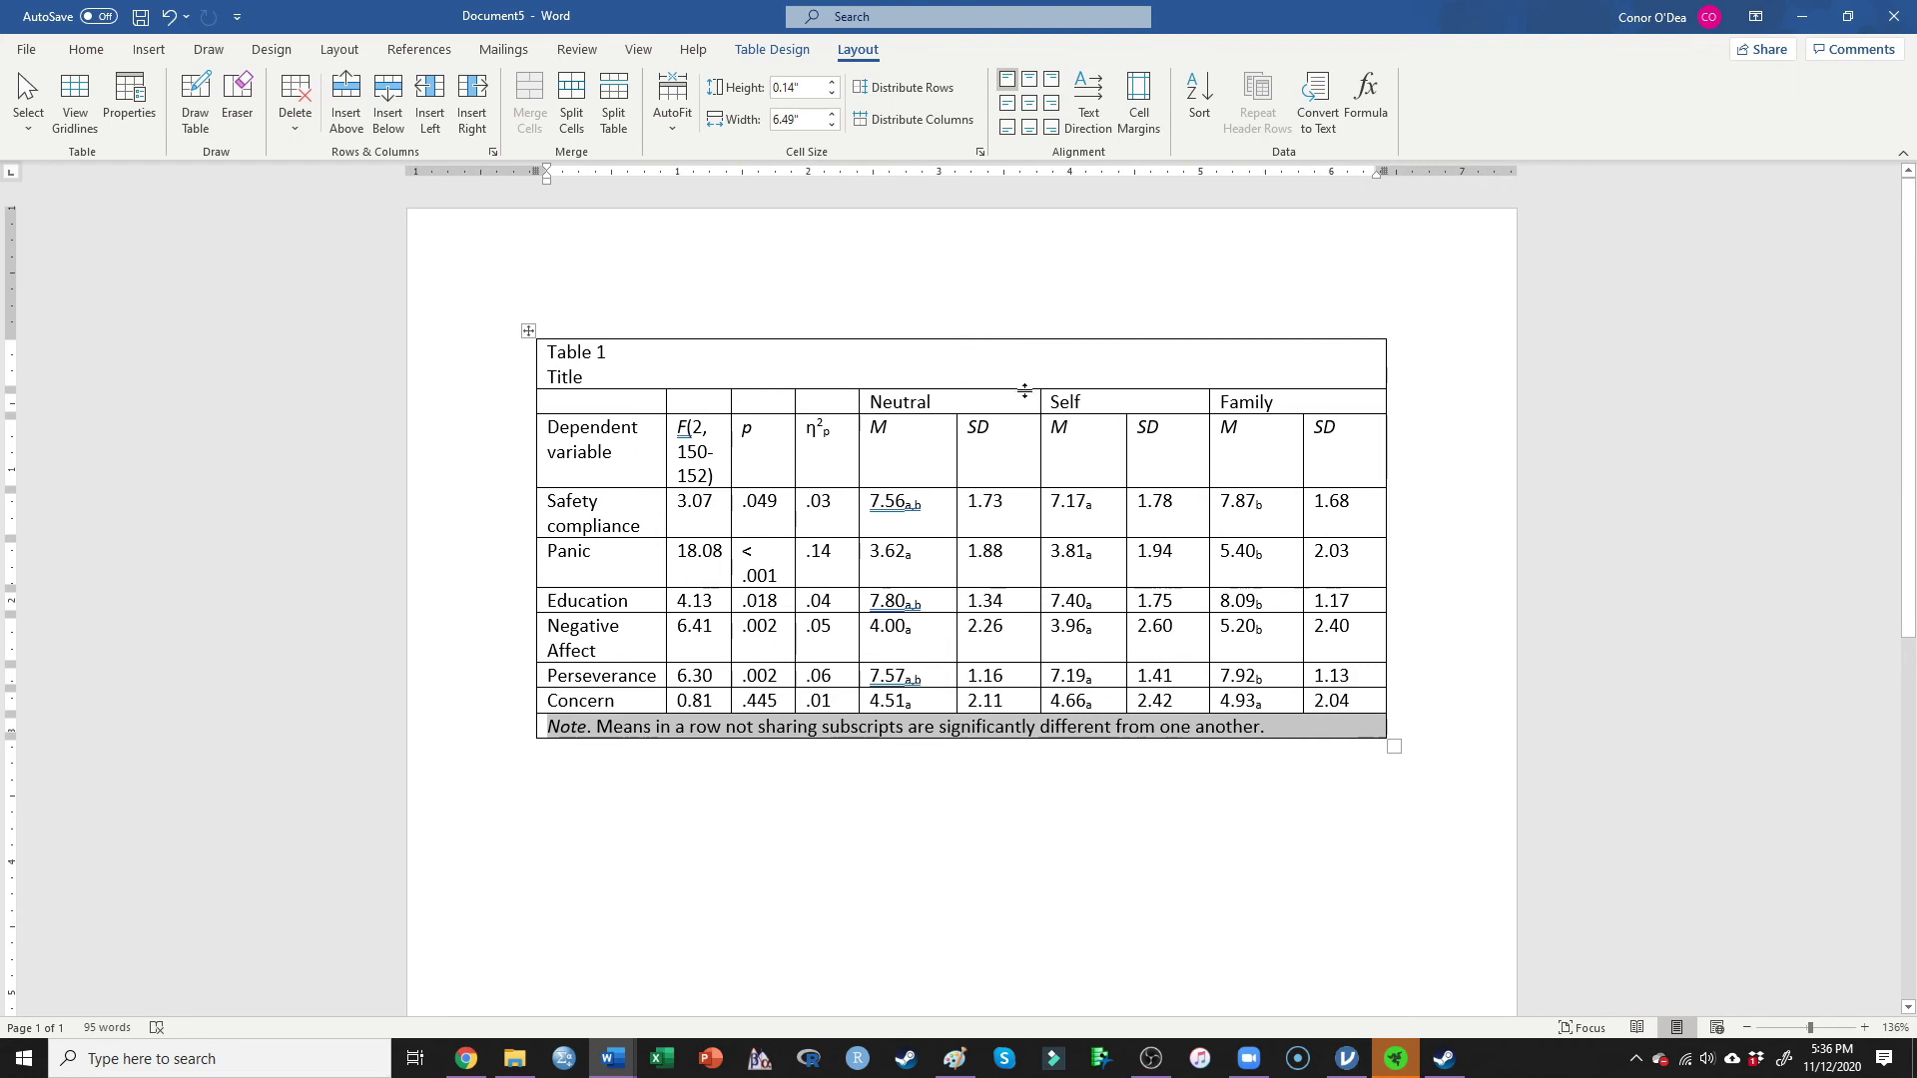
- Remove all borders from the entire table
left_click(530, 331)
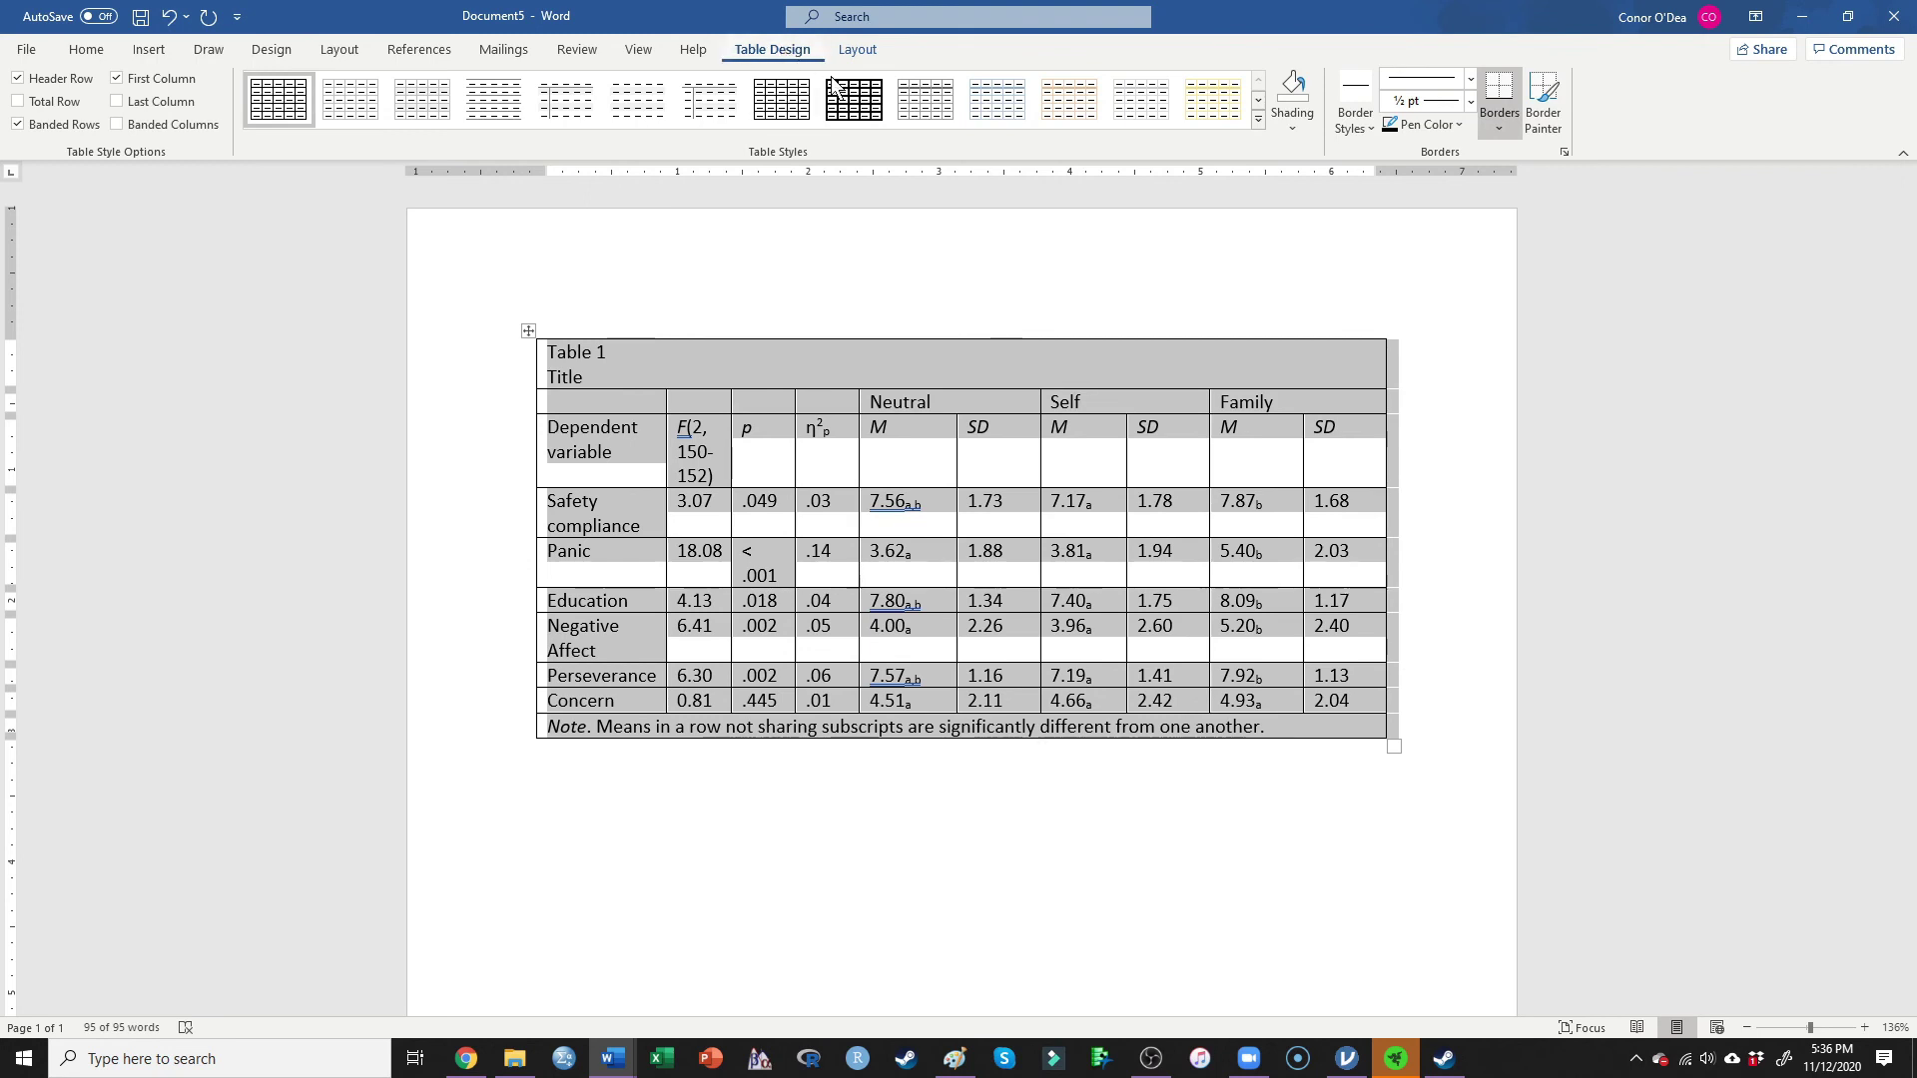
left_click(1501, 120)
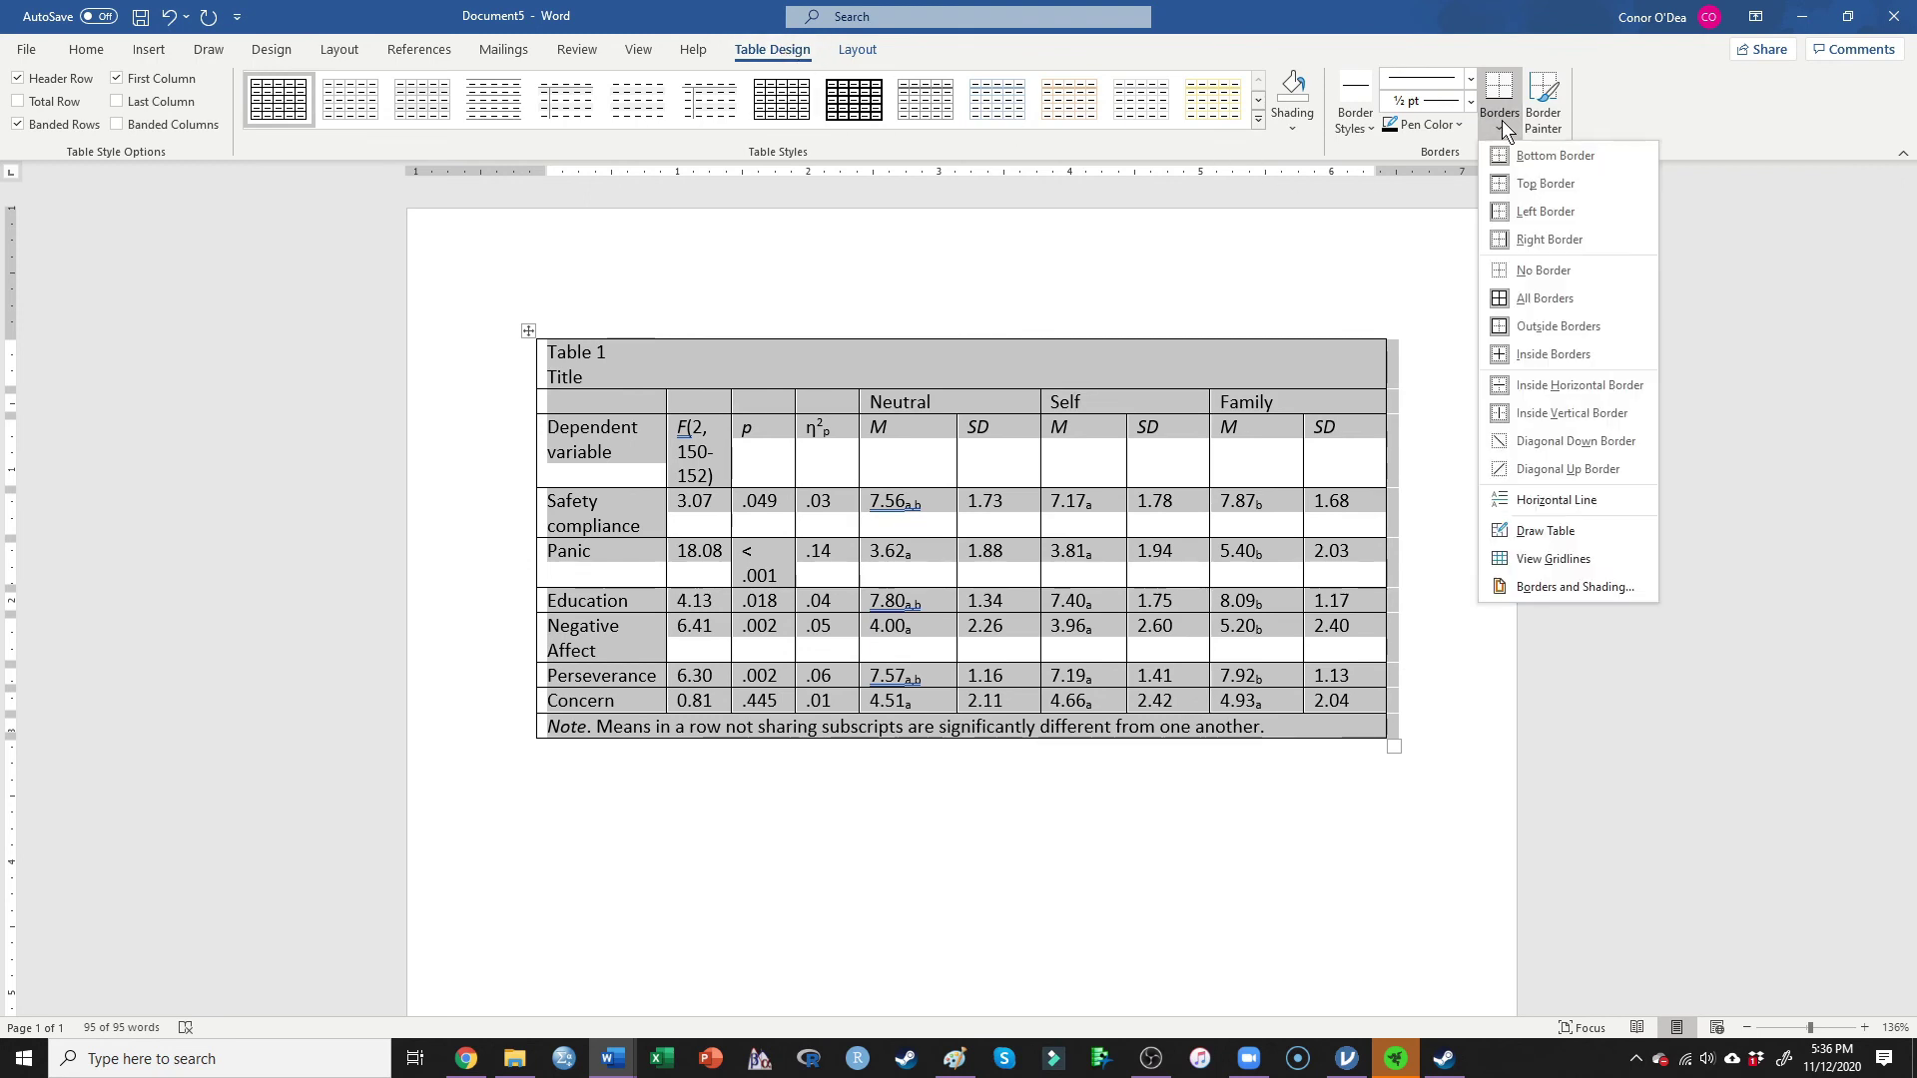
left_click(1523, 265)
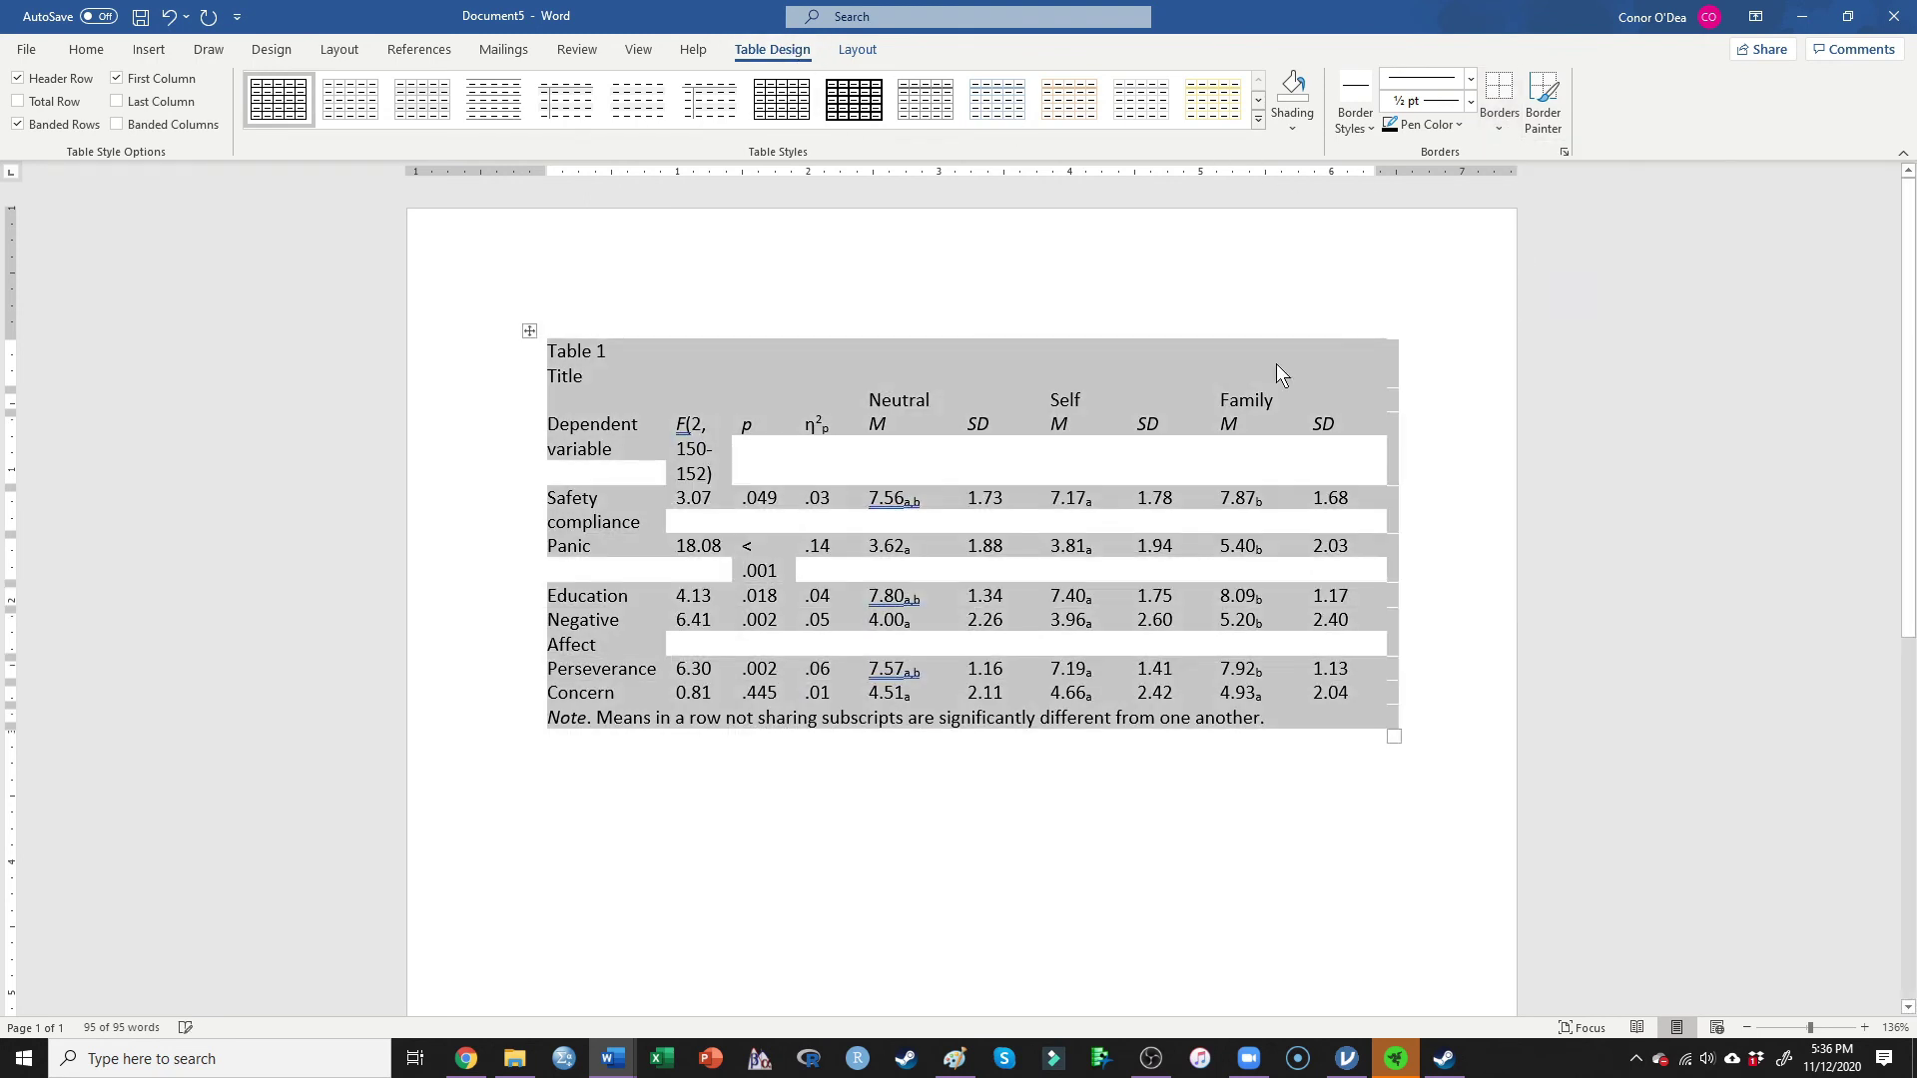
left_click(797, 401)
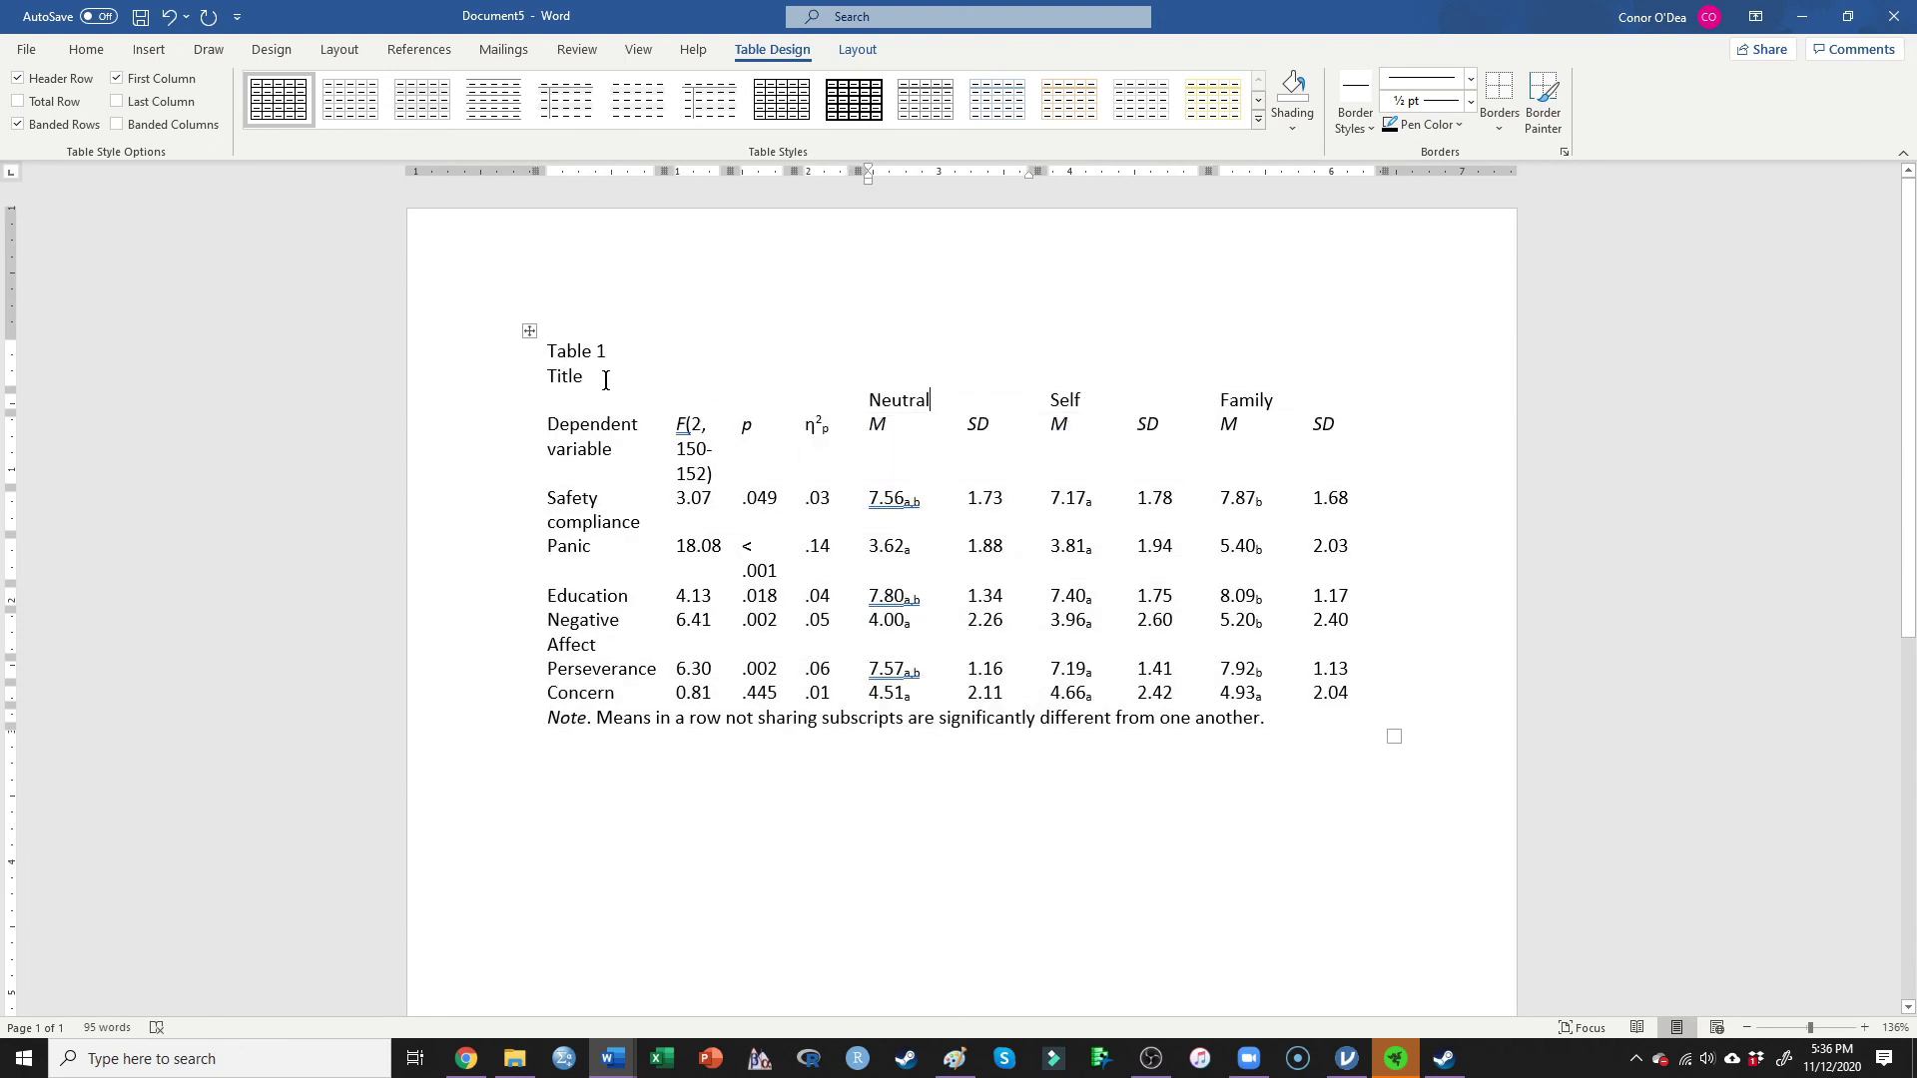
- Add a bottom border under the title row and under the row of column headings starting with Dependent variable
left_click(567, 374)
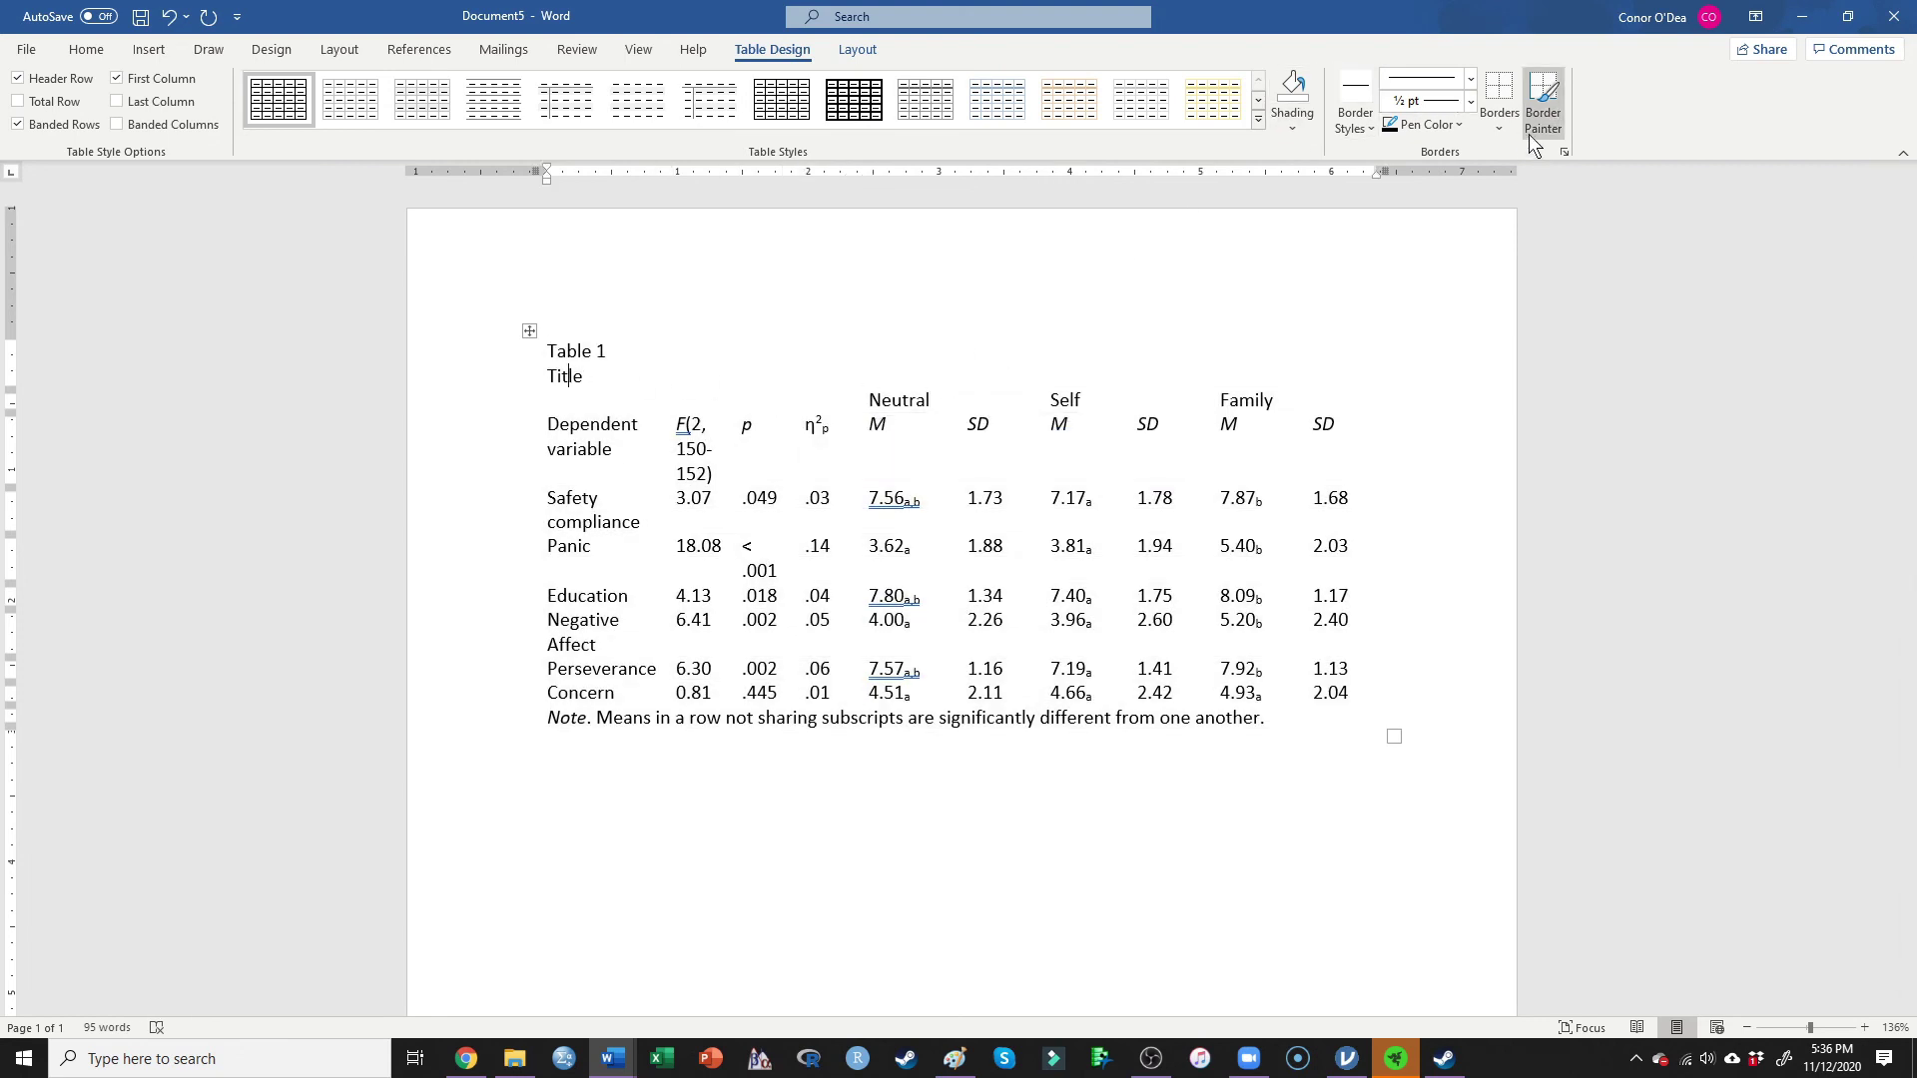
left_click(1500, 127)
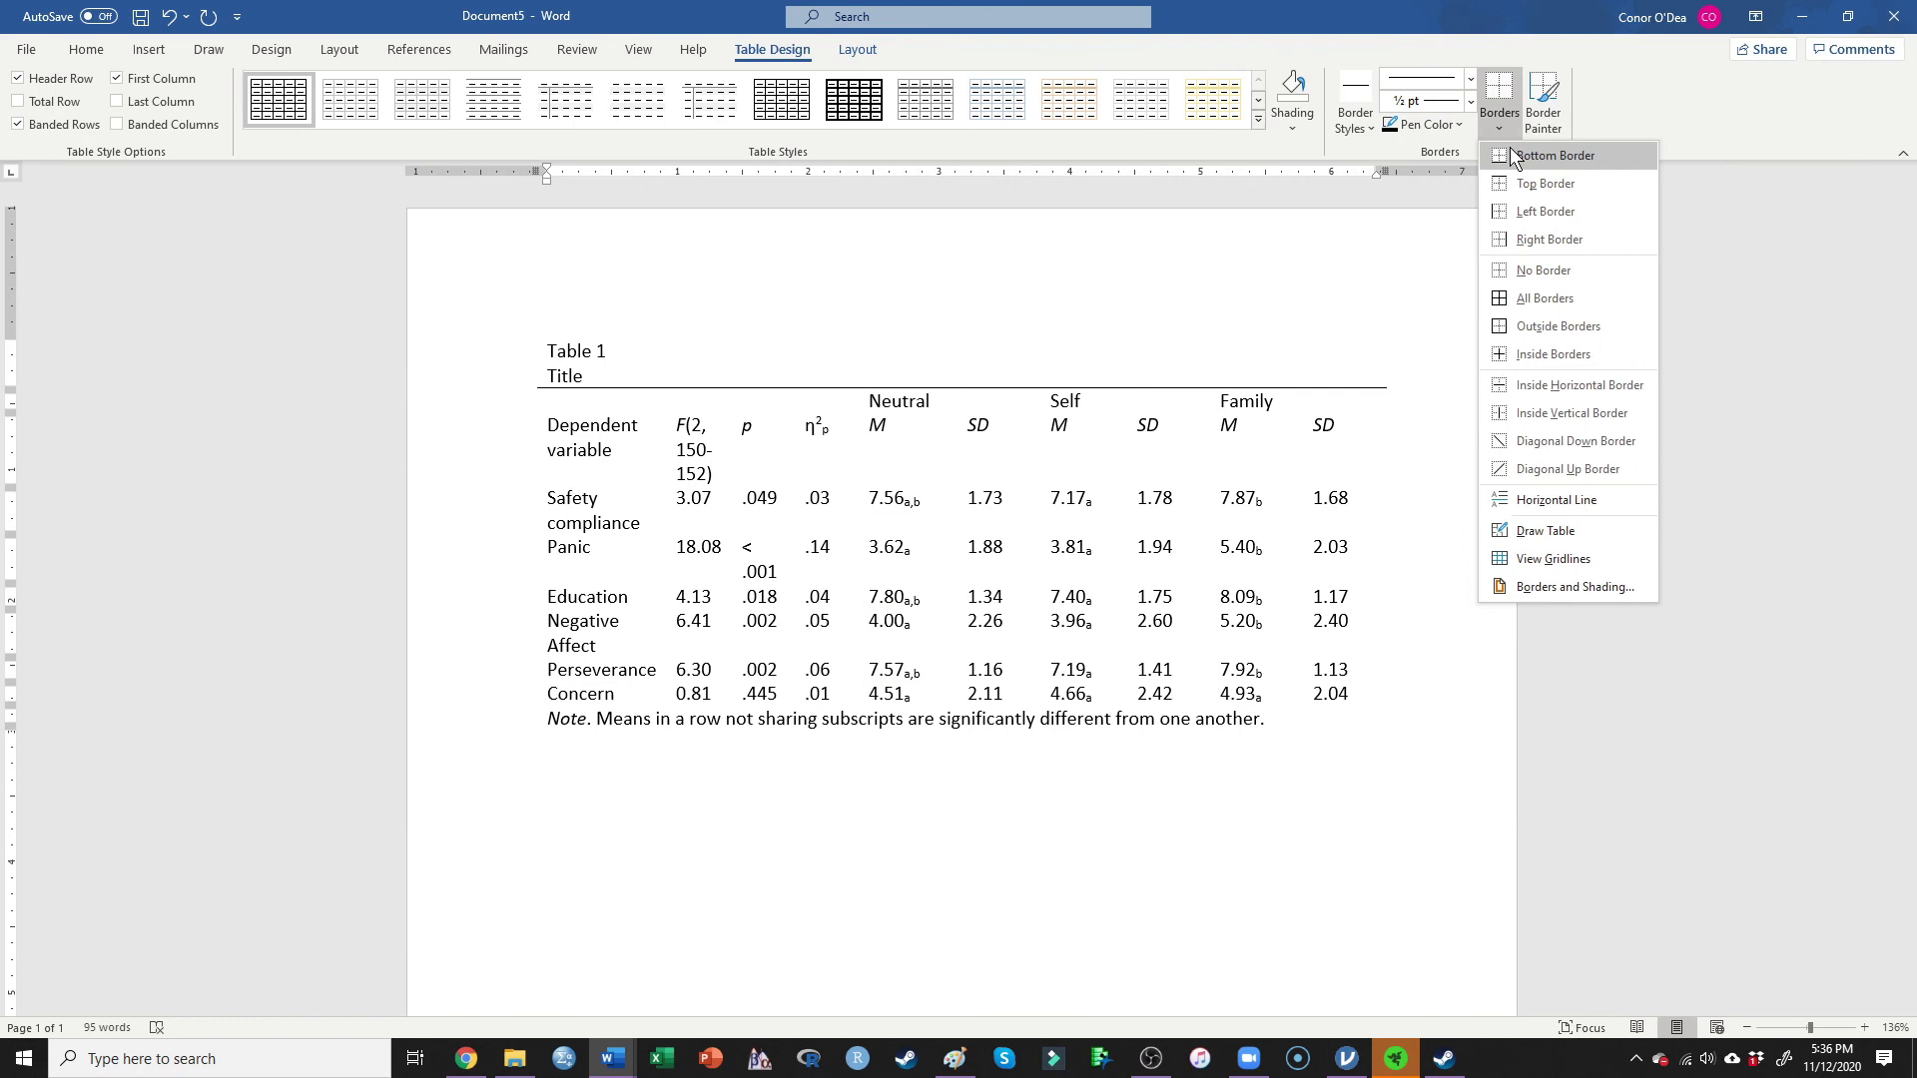
left_click(1514, 156)
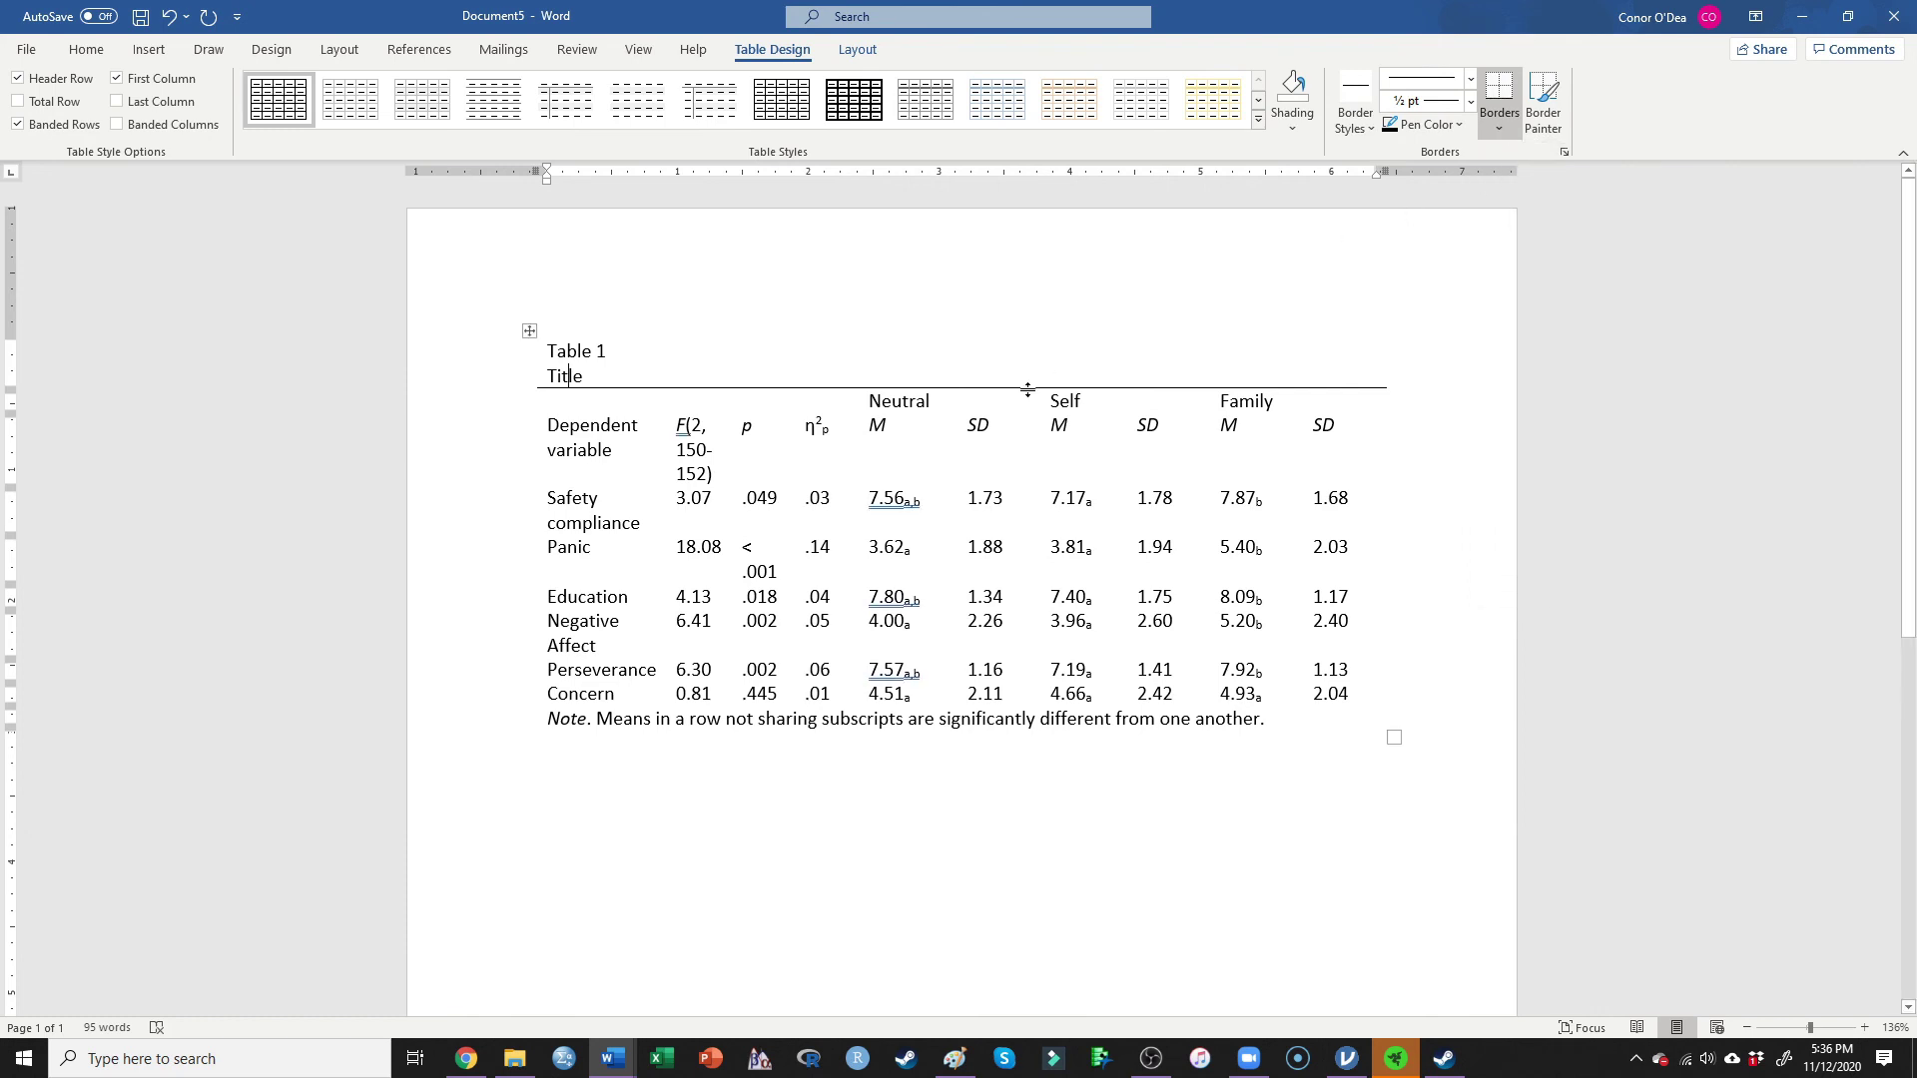
left_click_drag(561, 429, 1368, 431)
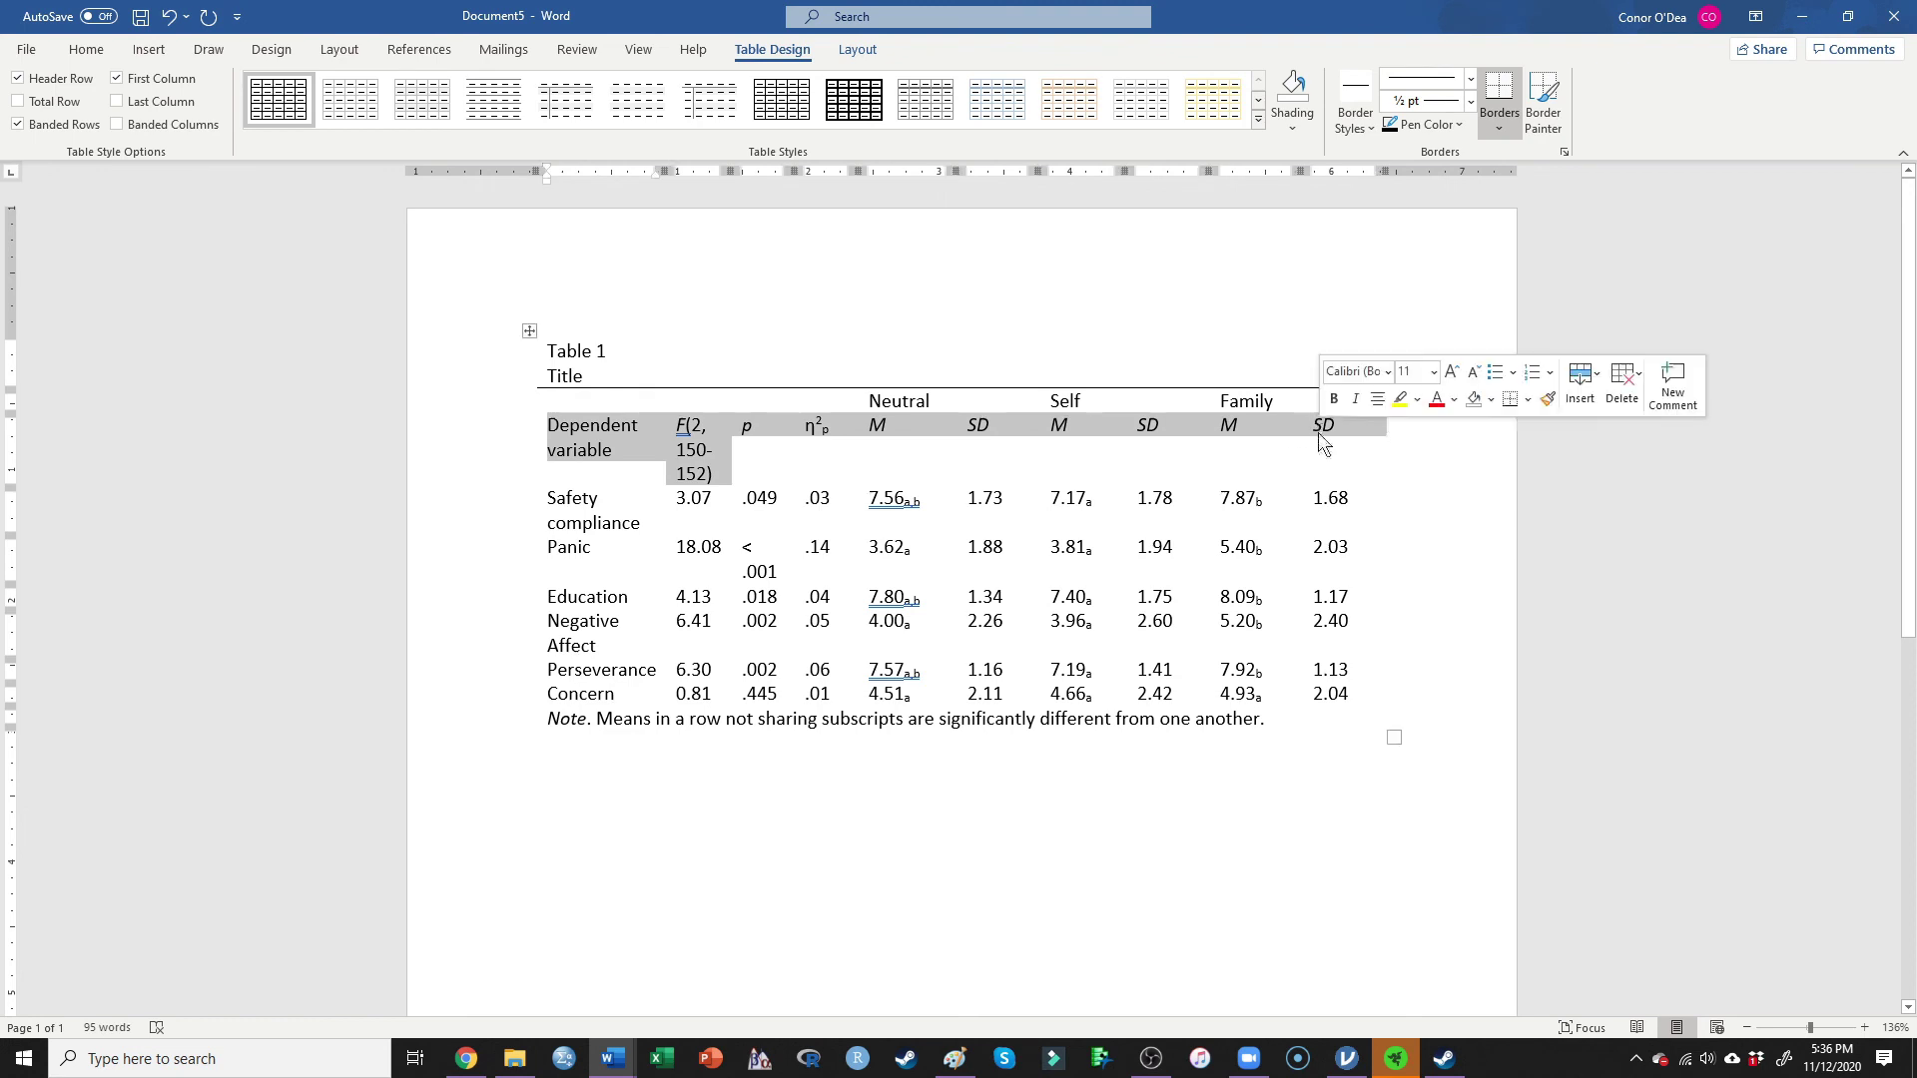
left_click(1495, 88)
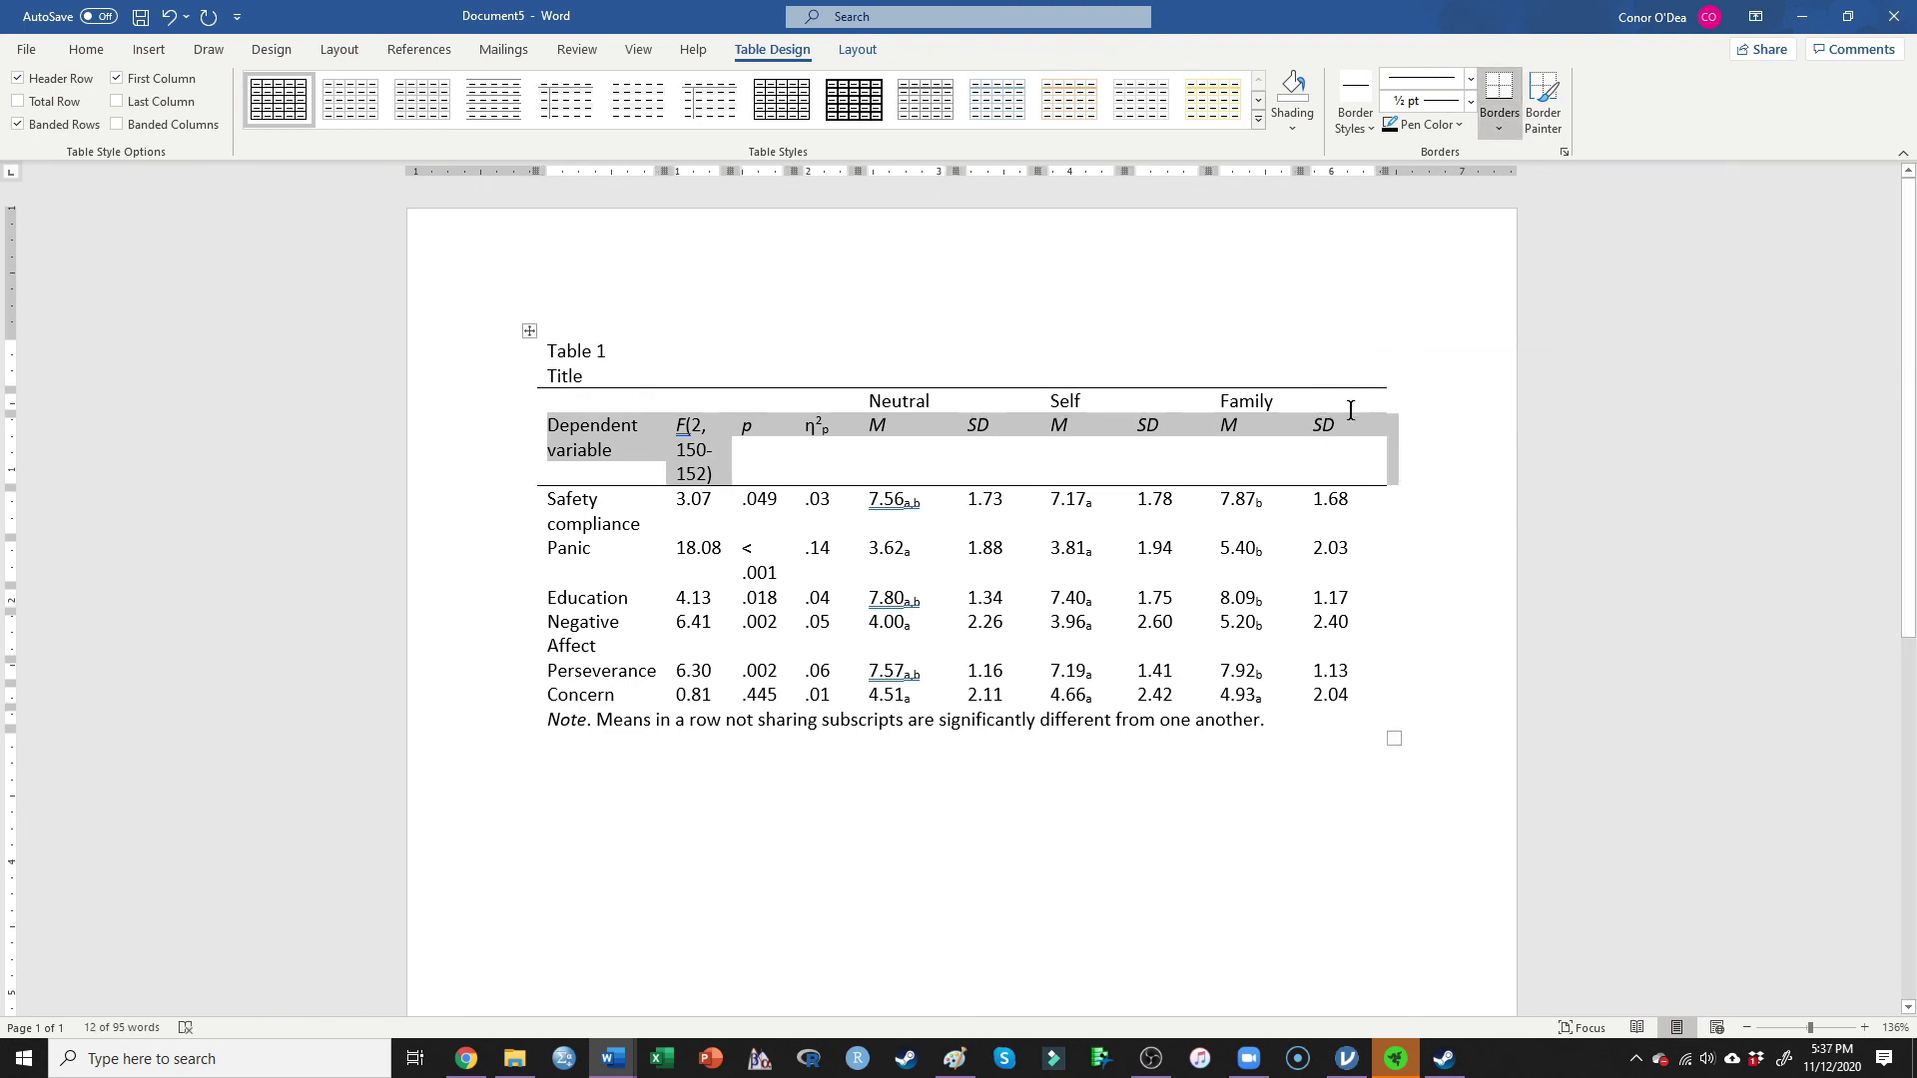
- Try a bottom border on the Neutral, Self and Family heading cells, and undo it
left_click_drag(872, 401, 1268, 402)
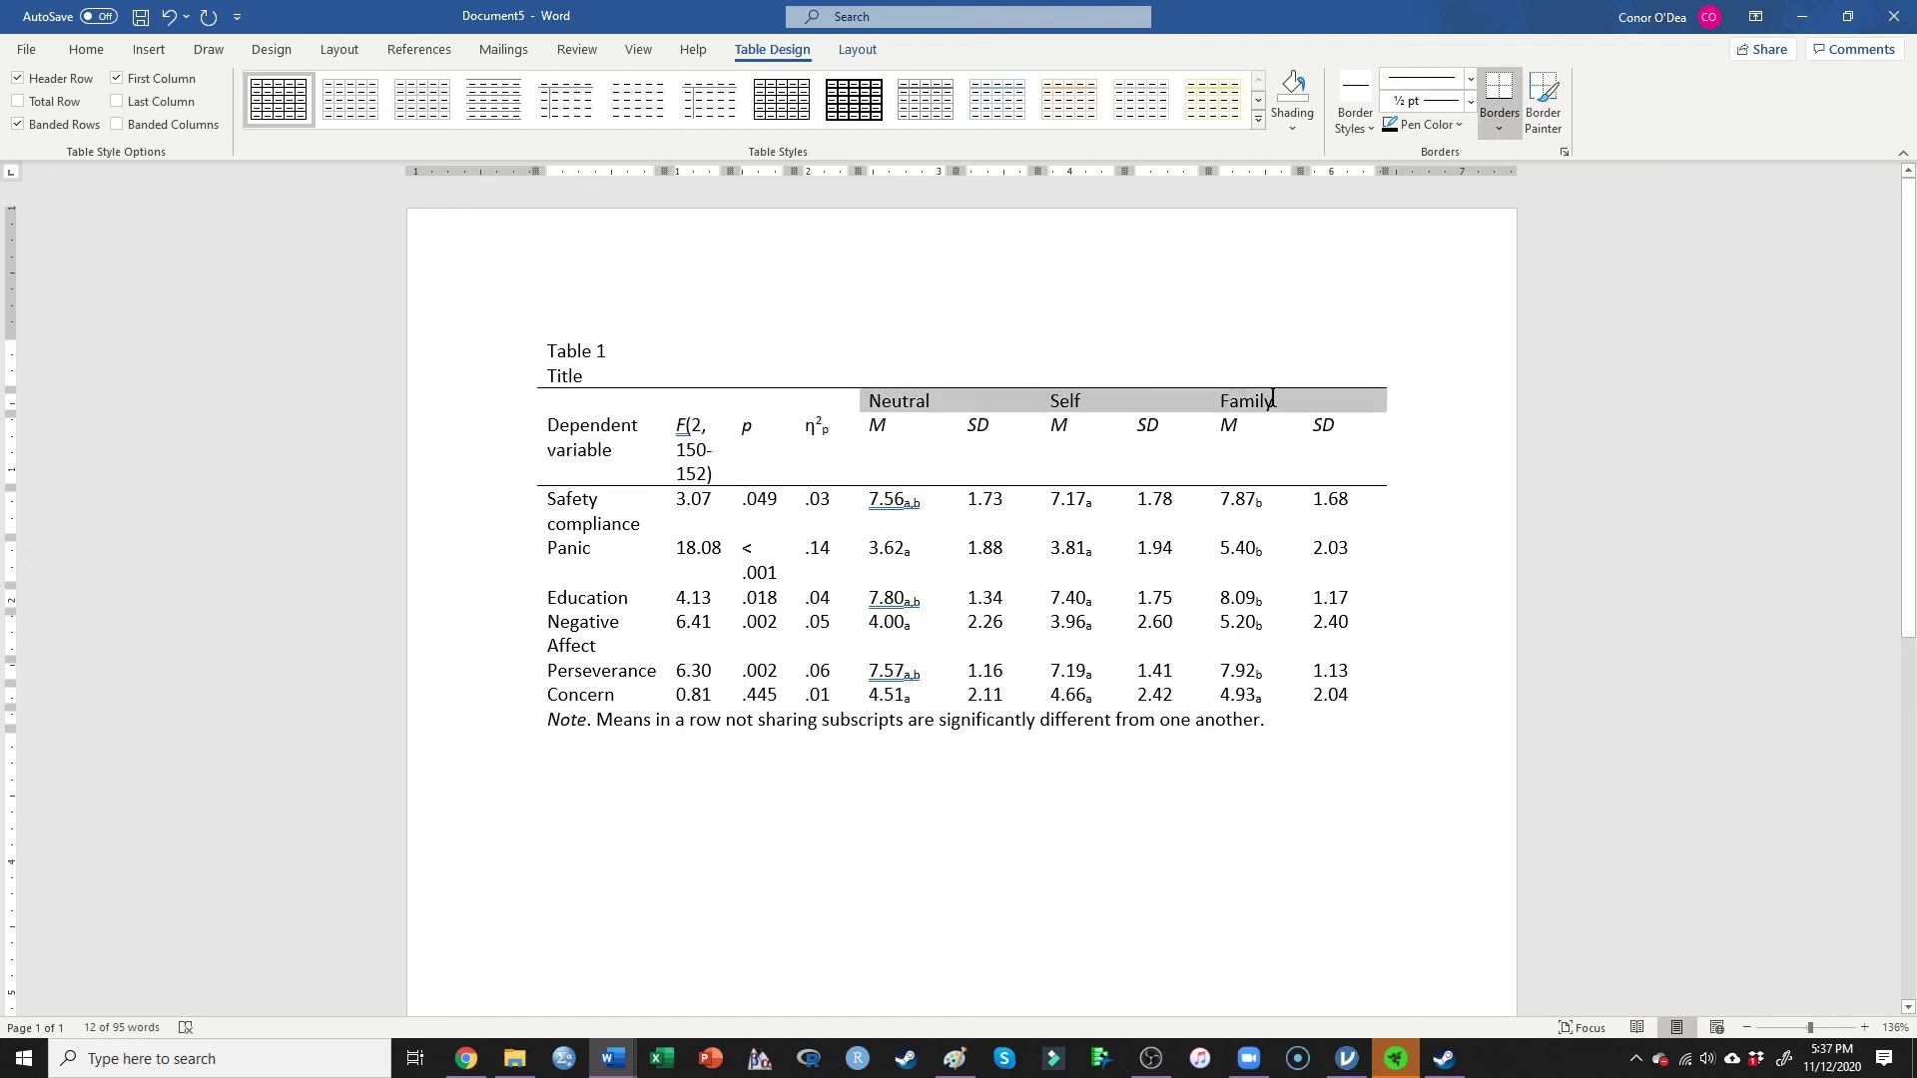
left_click(1497, 88)
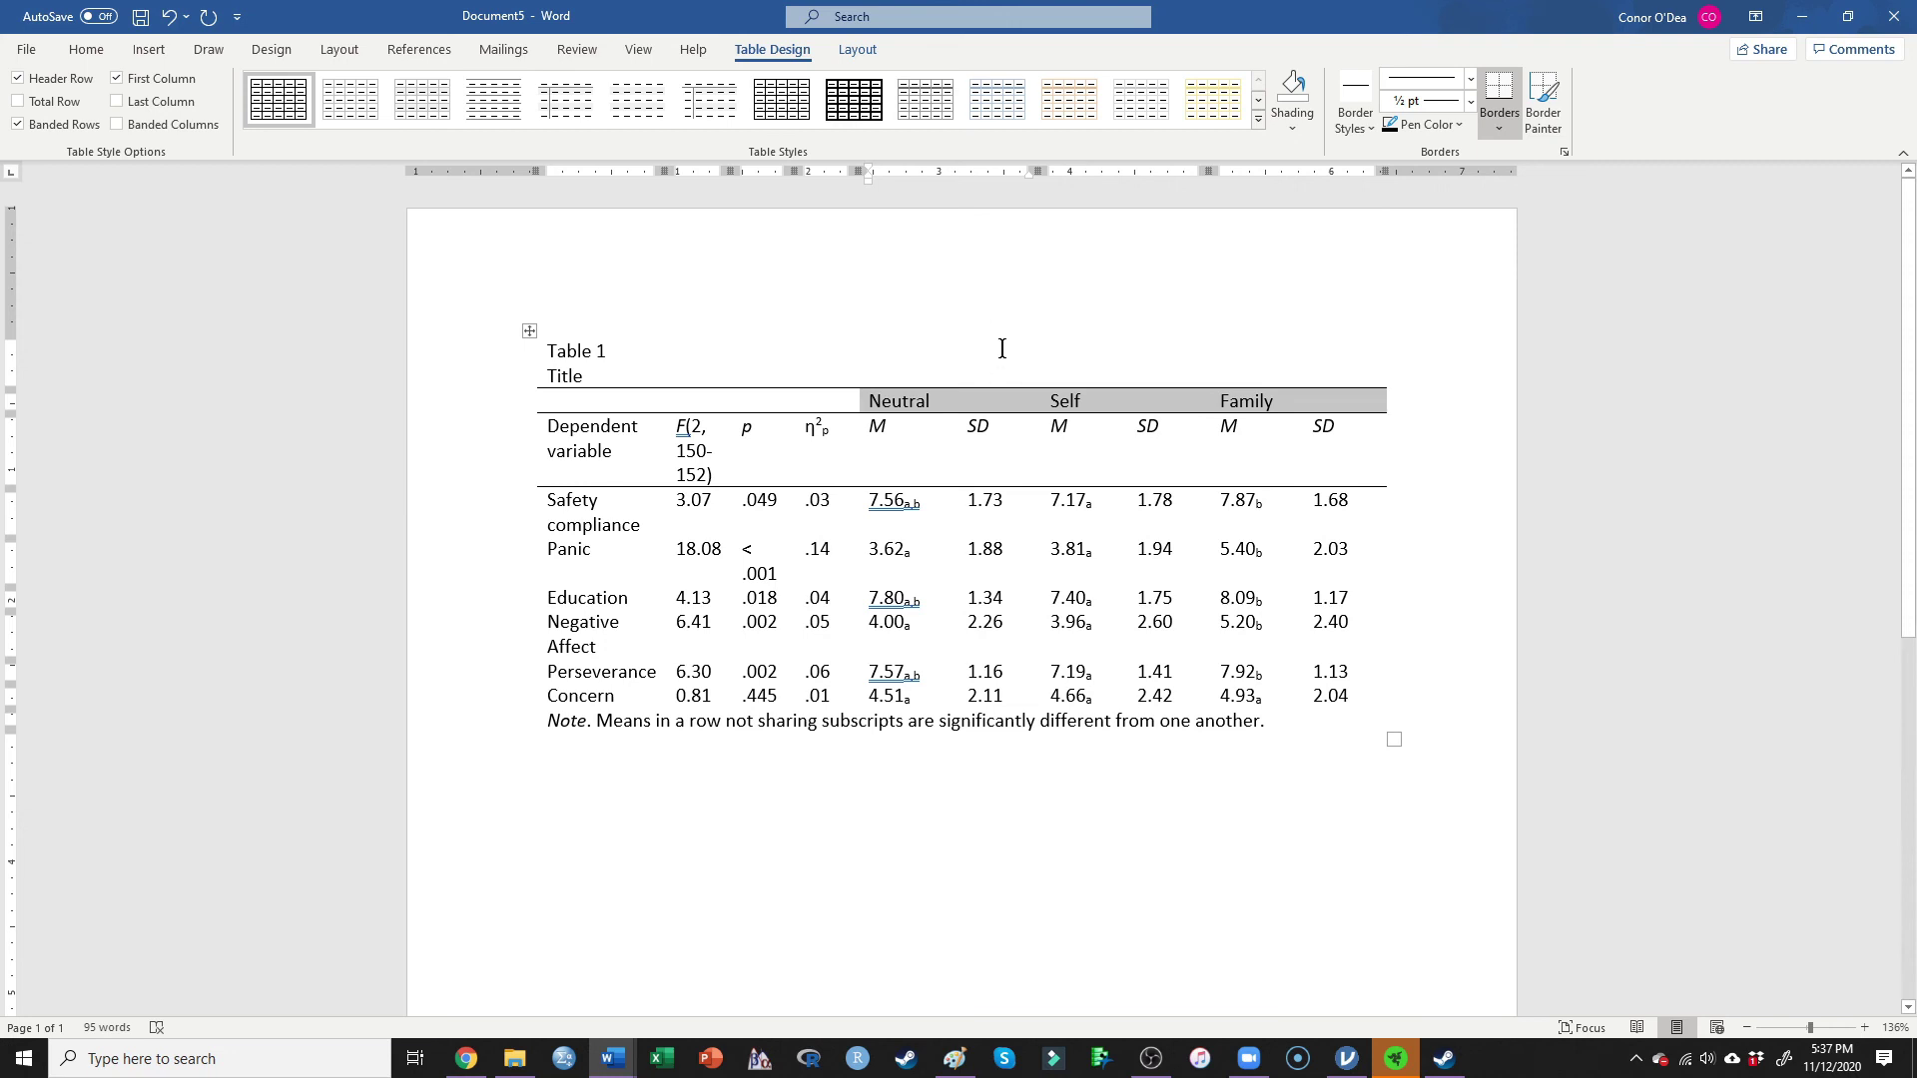
key("ctrl+z")
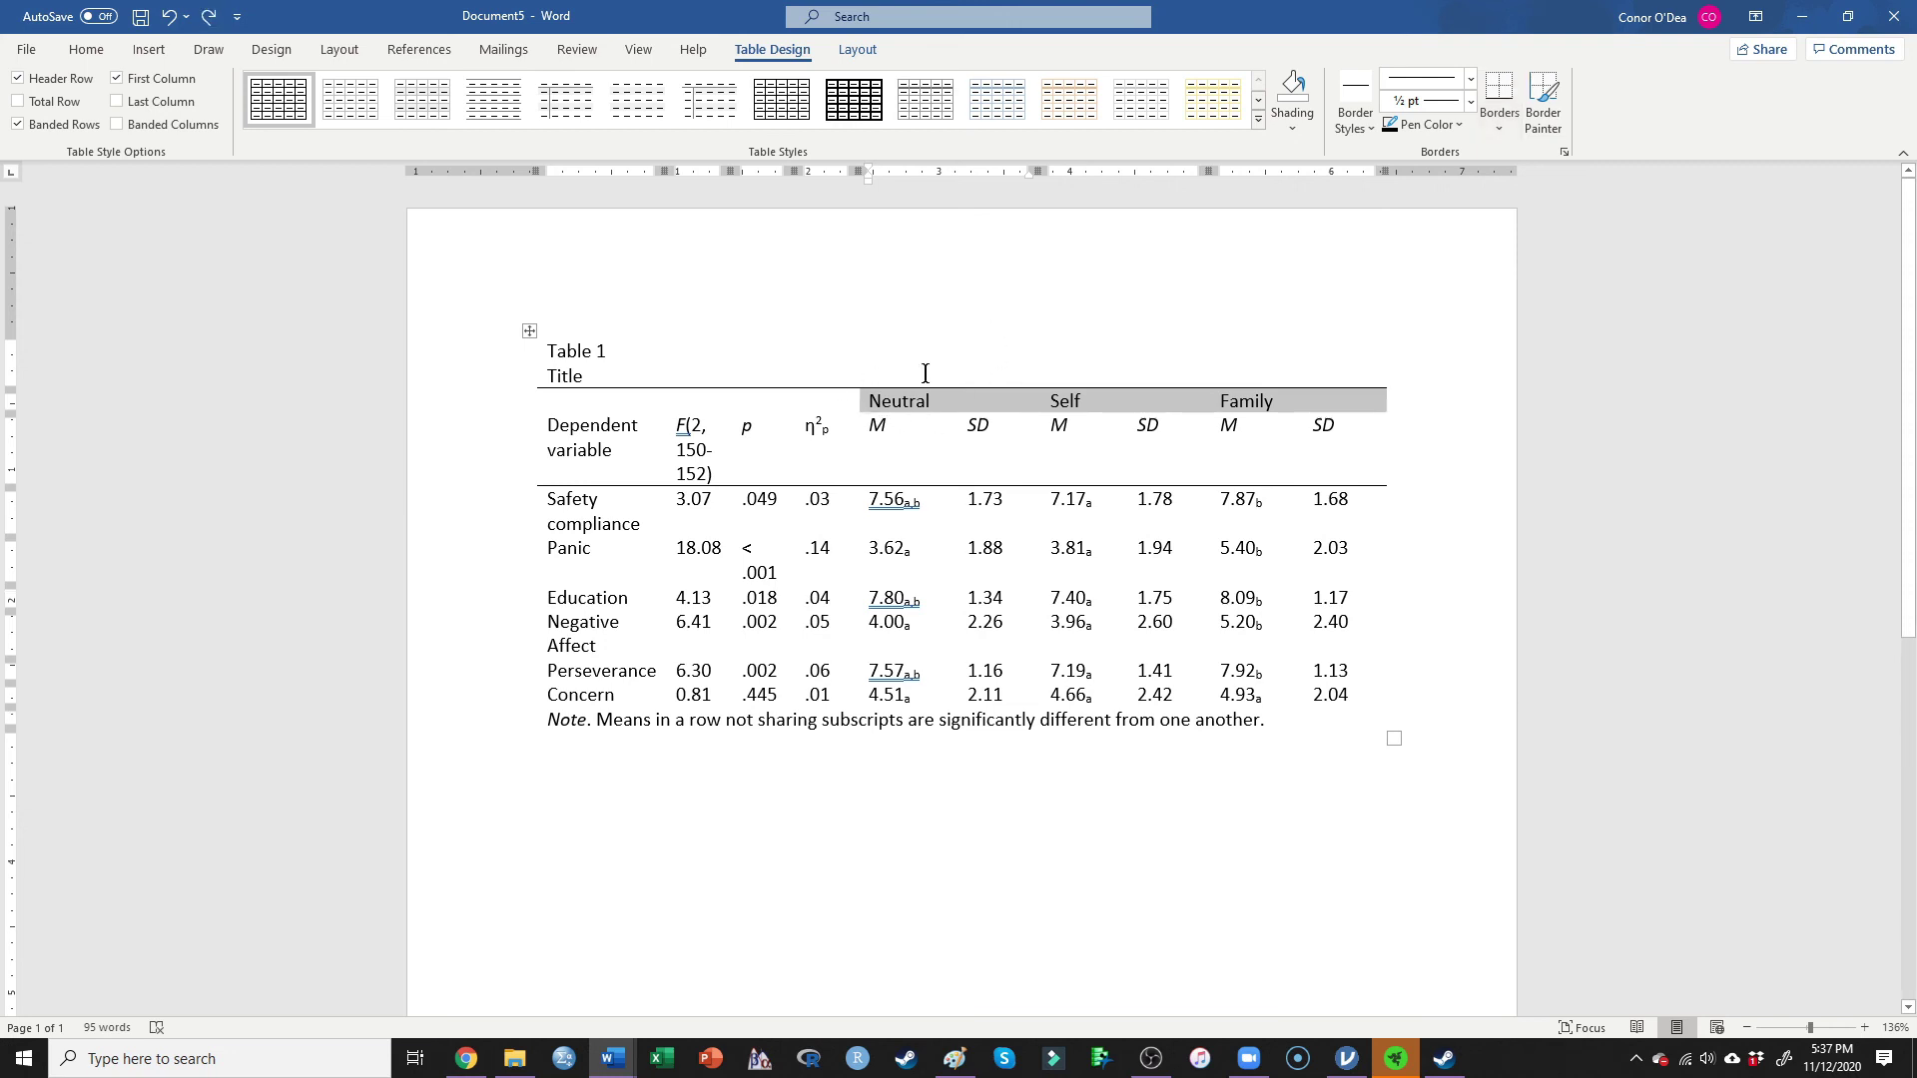
- Add a top border above the M and SD headings of all three conditions and above the Note row
left_click(877, 423)
left_click_drag(871, 425, 1328, 423)
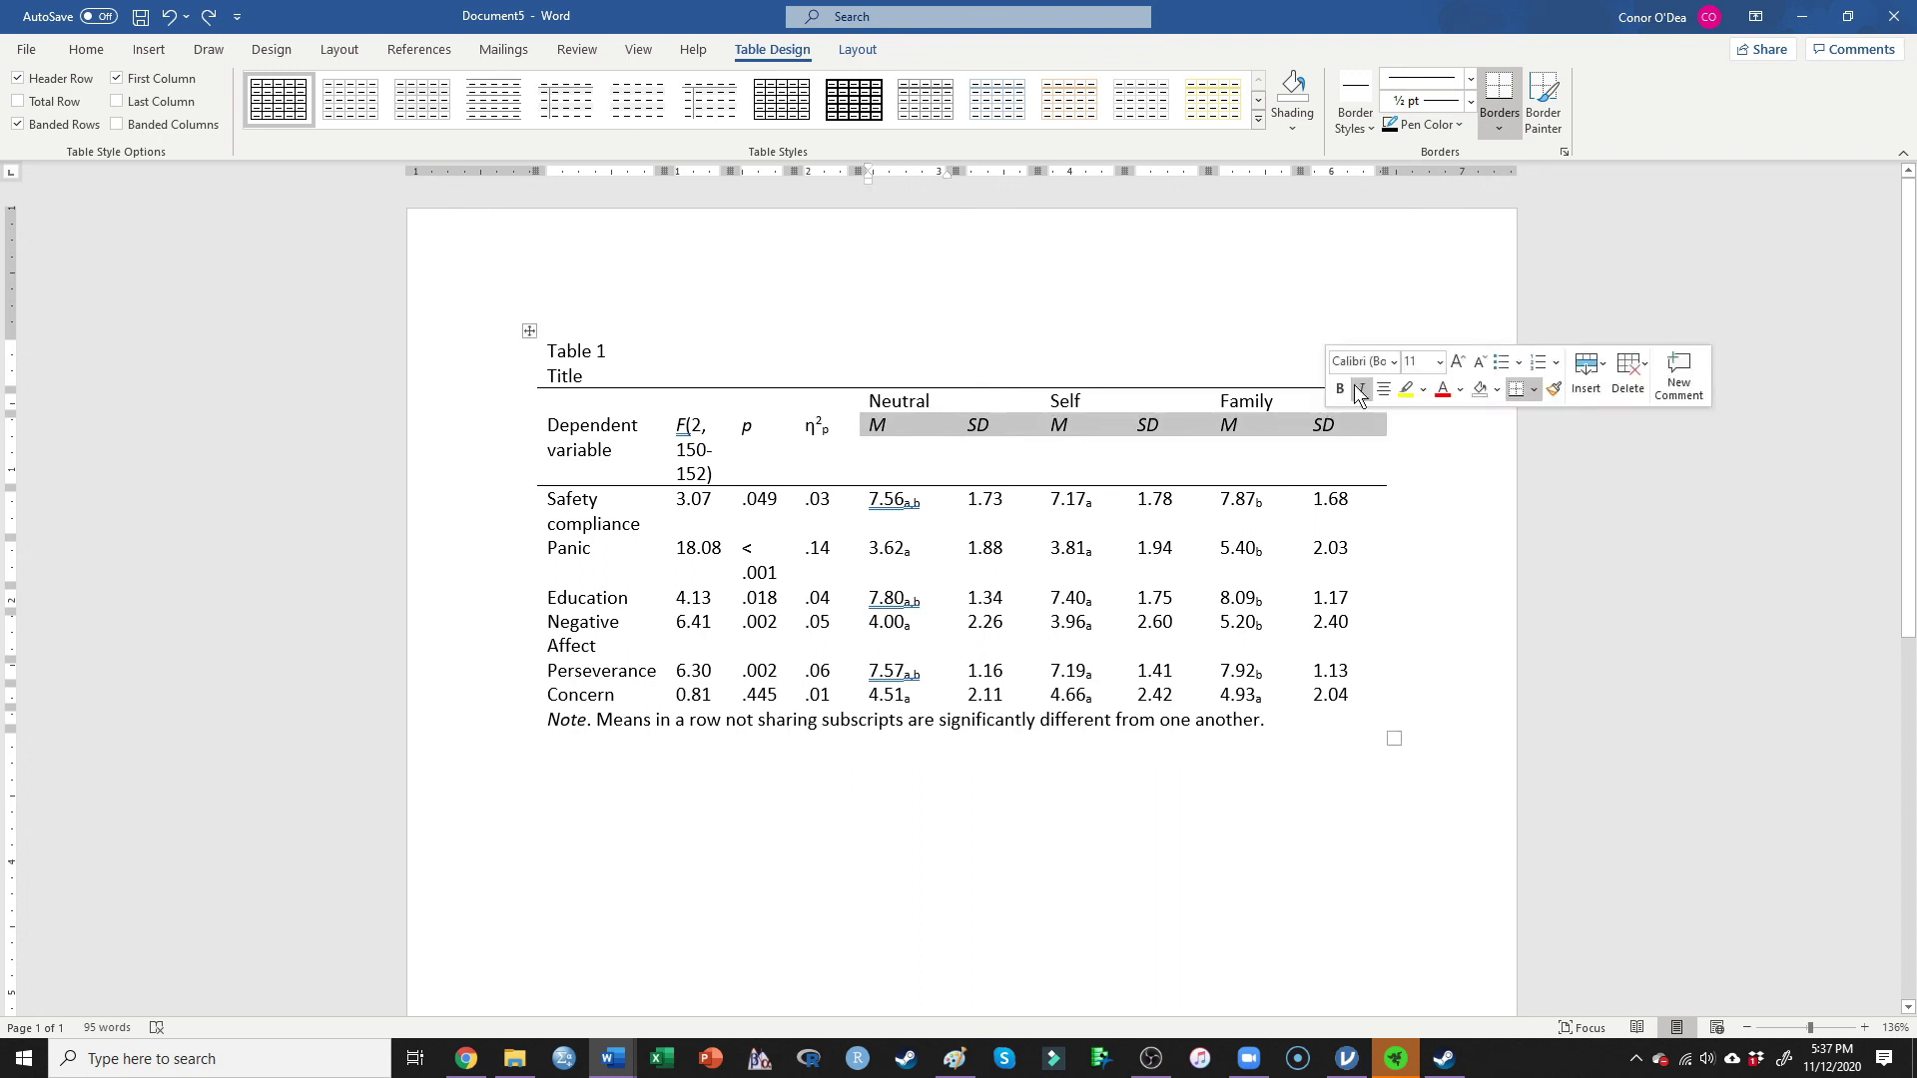
left_click(1512, 129)
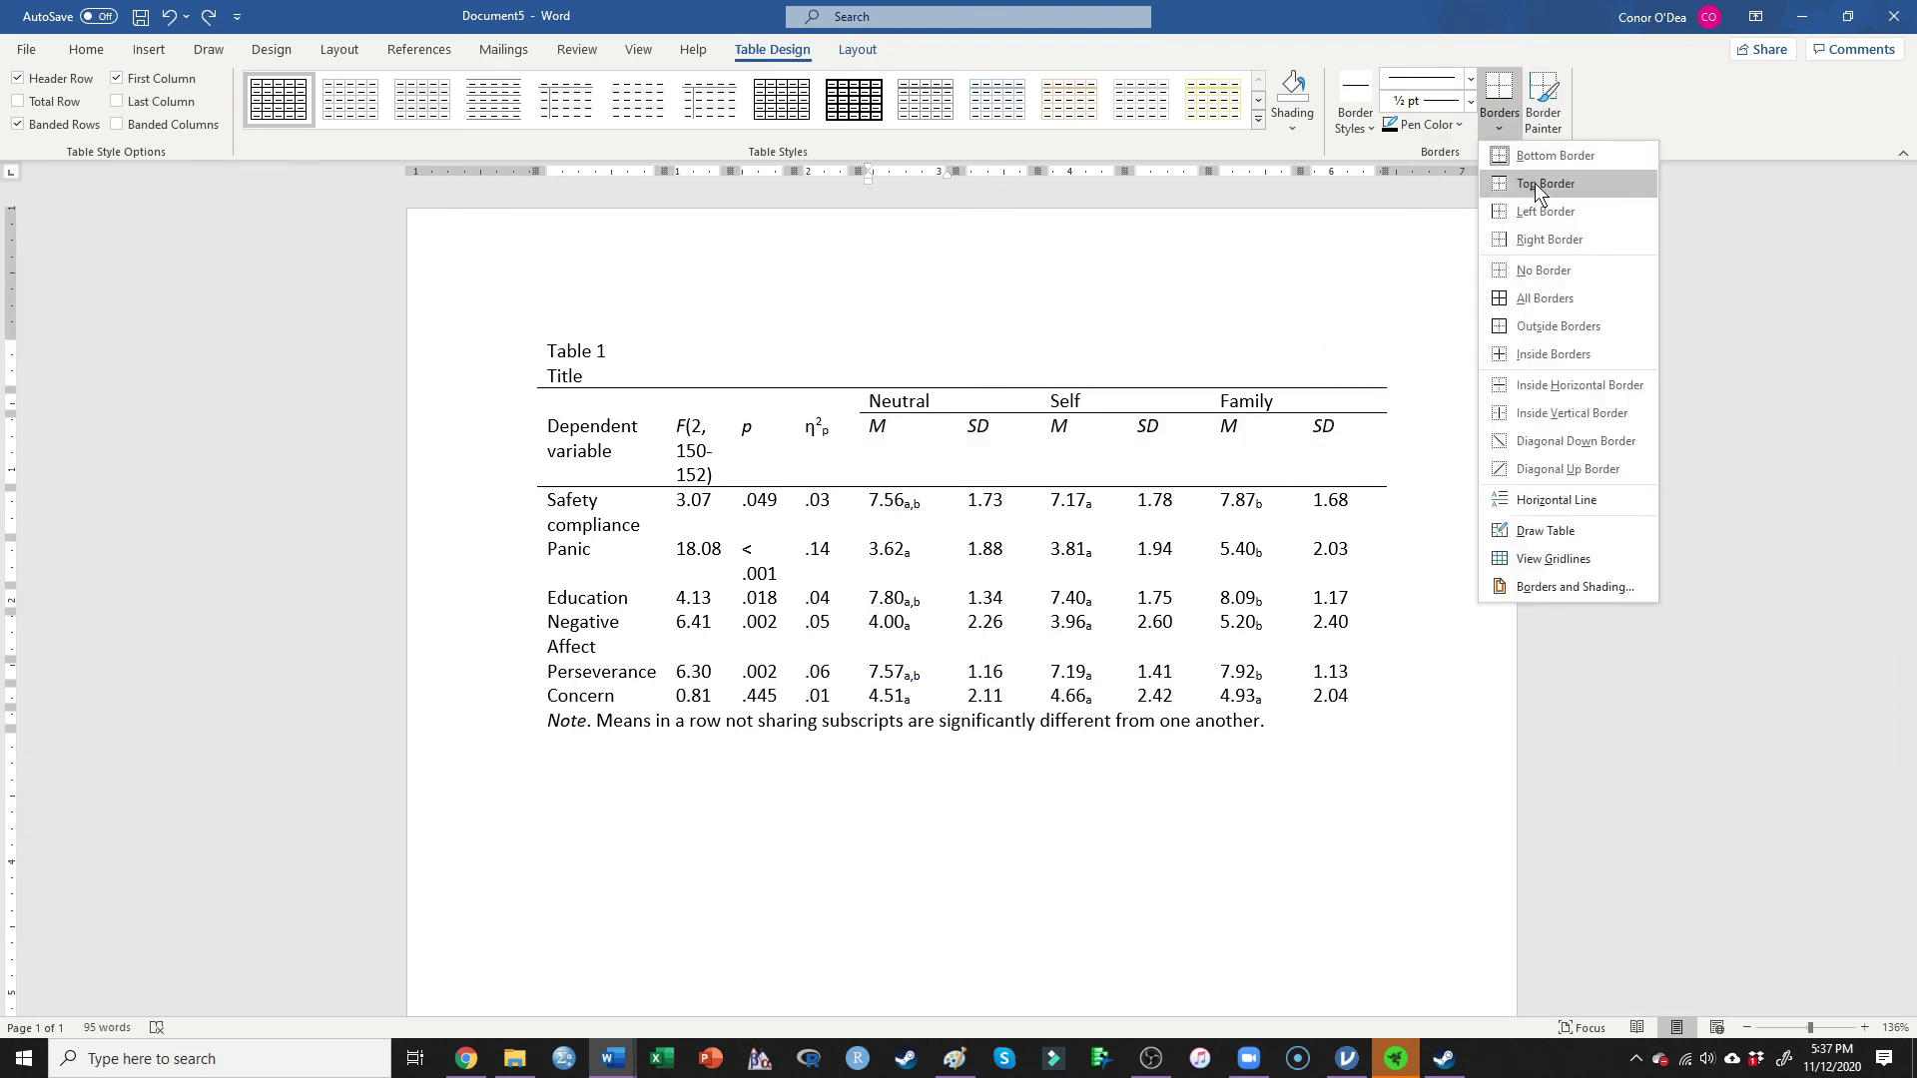
left_click(1538, 185)
left_click(1161, 457)
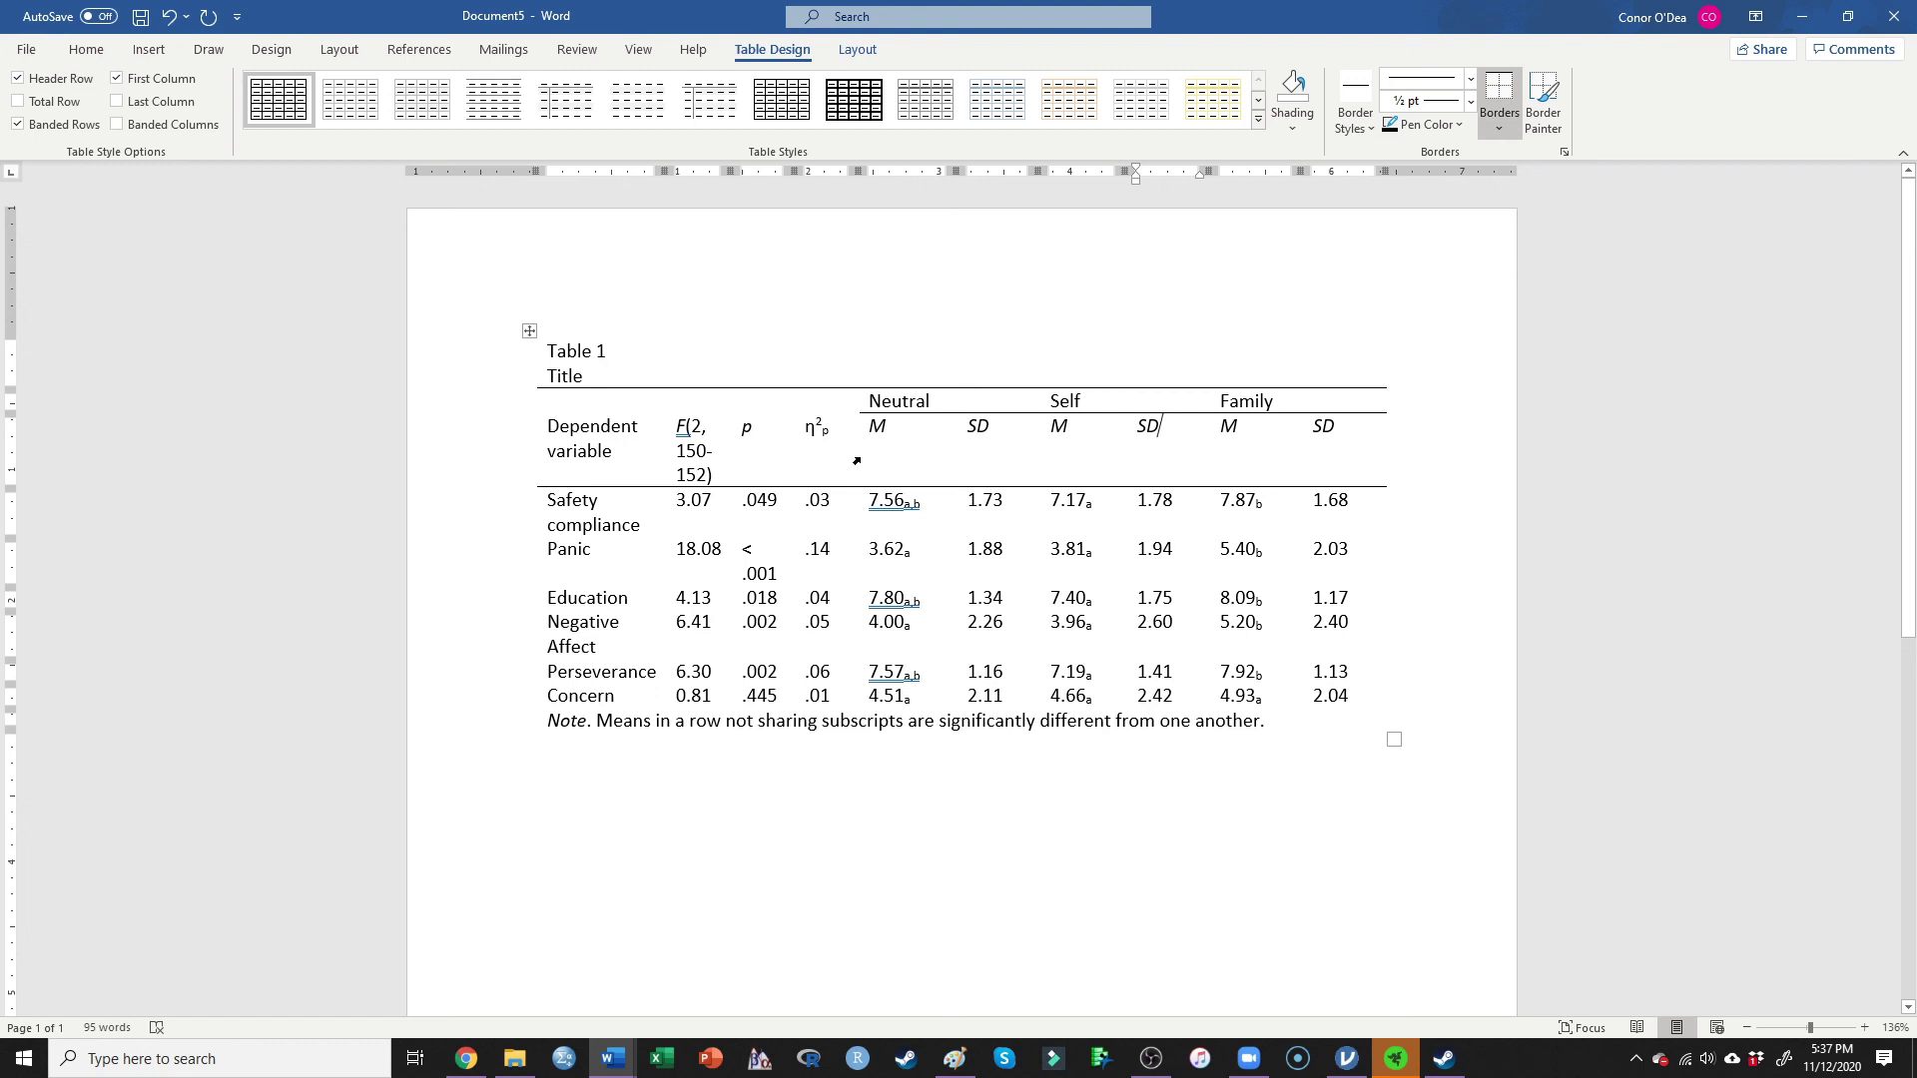
left_click(766, 720)
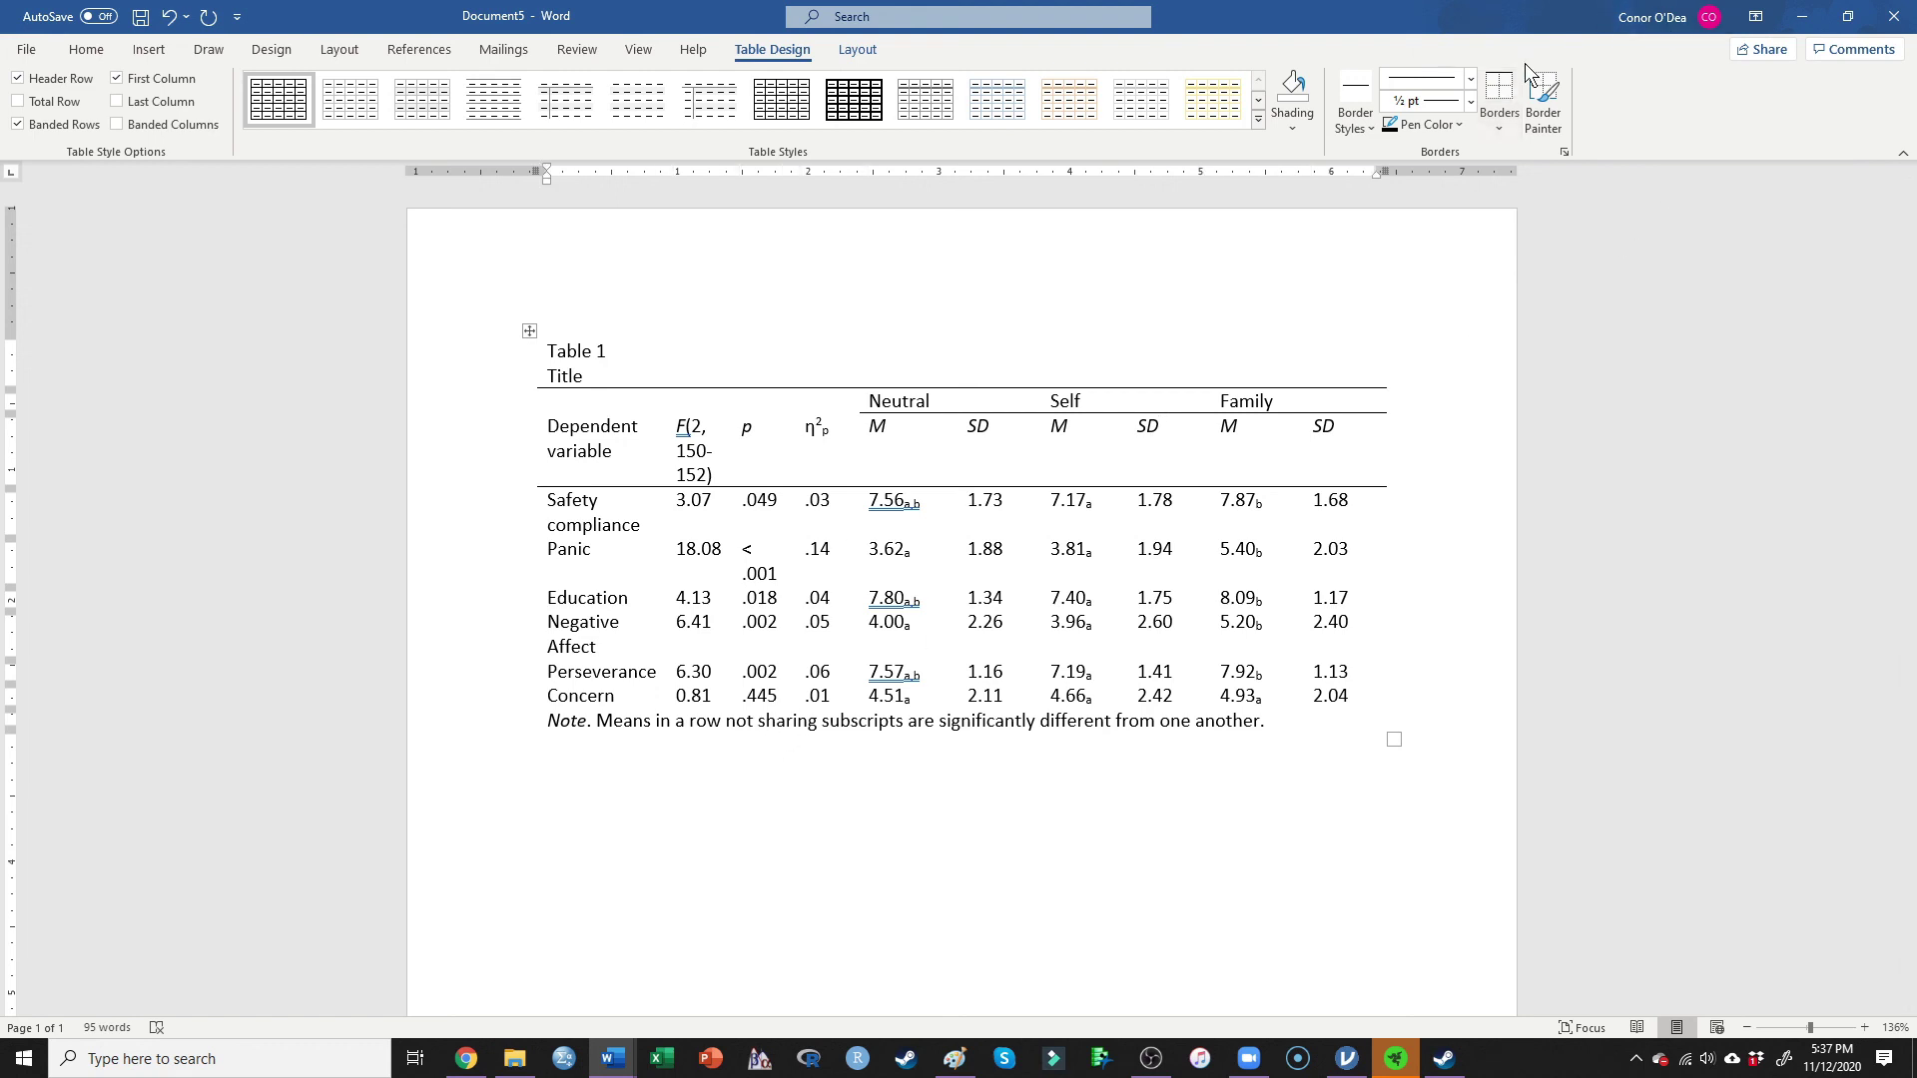
left_click(1499, 91)
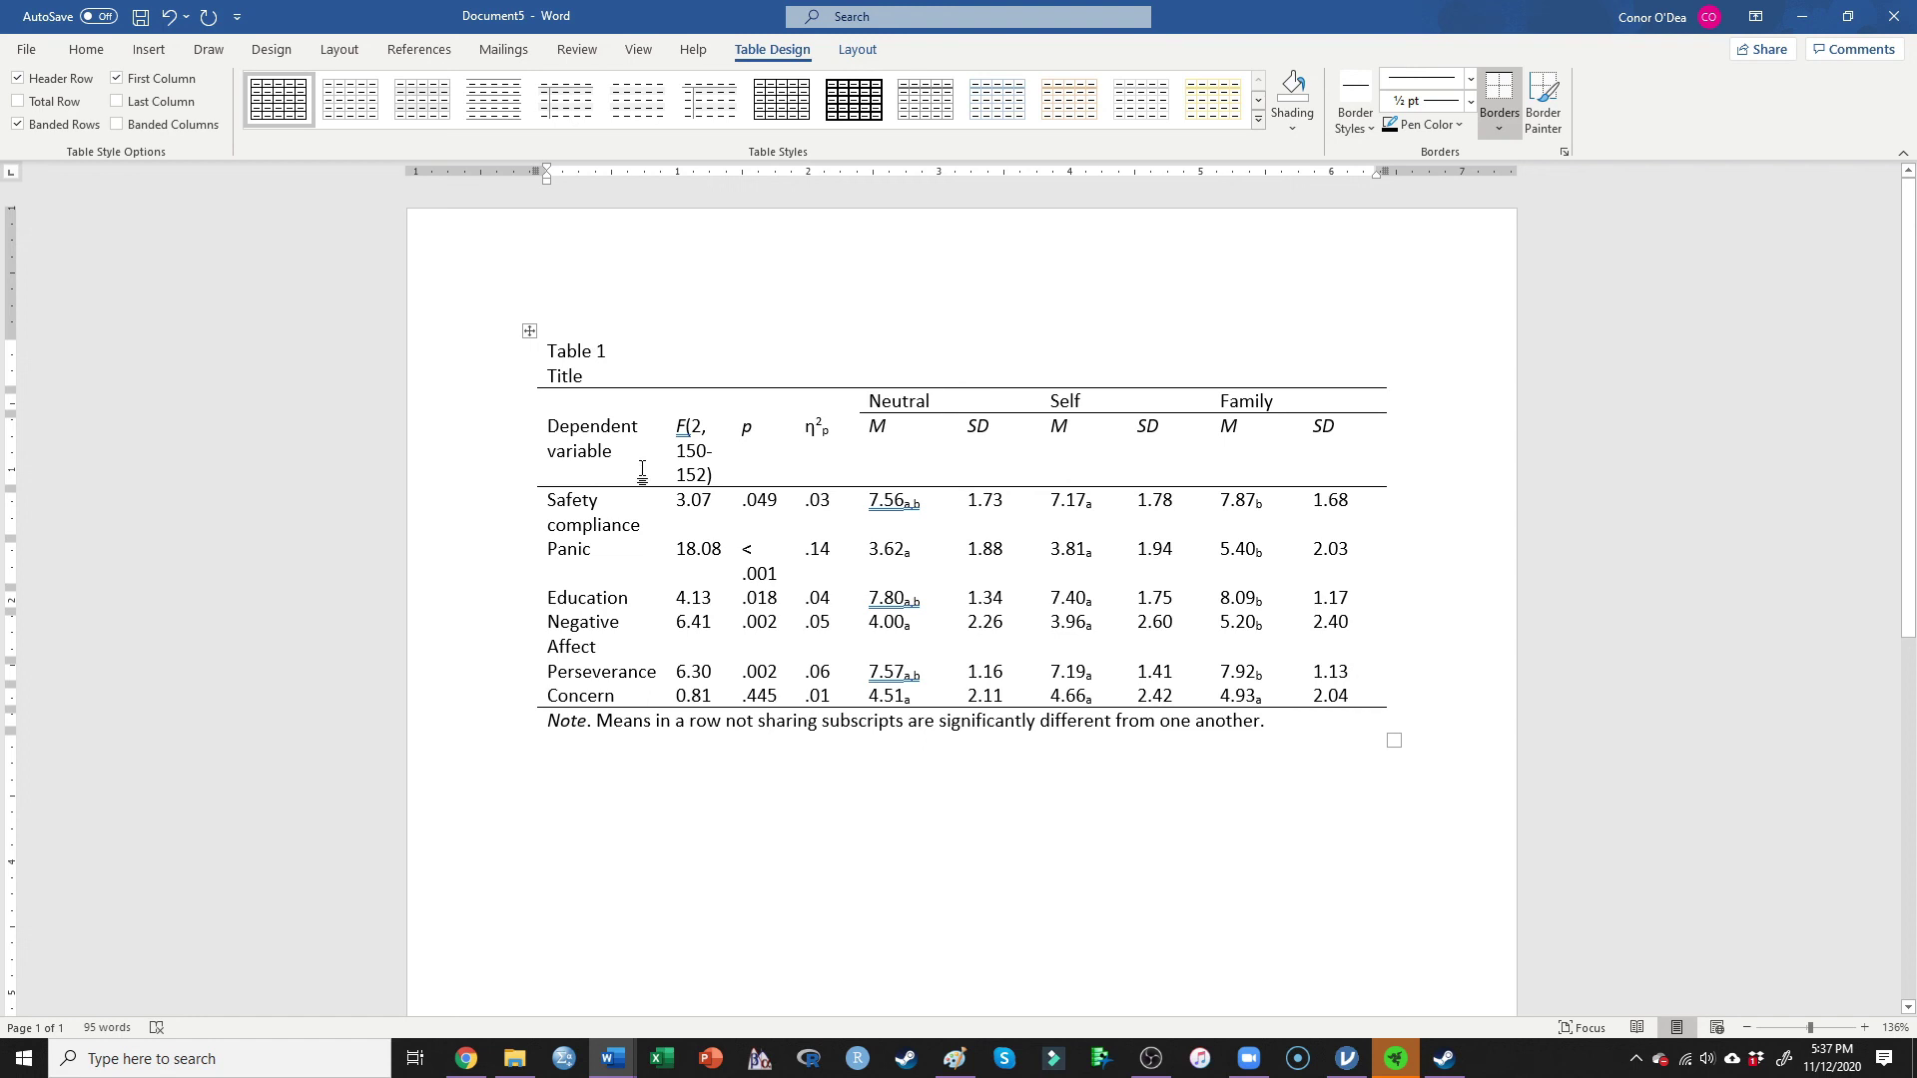
- AutoFit the entire table to its contents
left_click(531, 331)
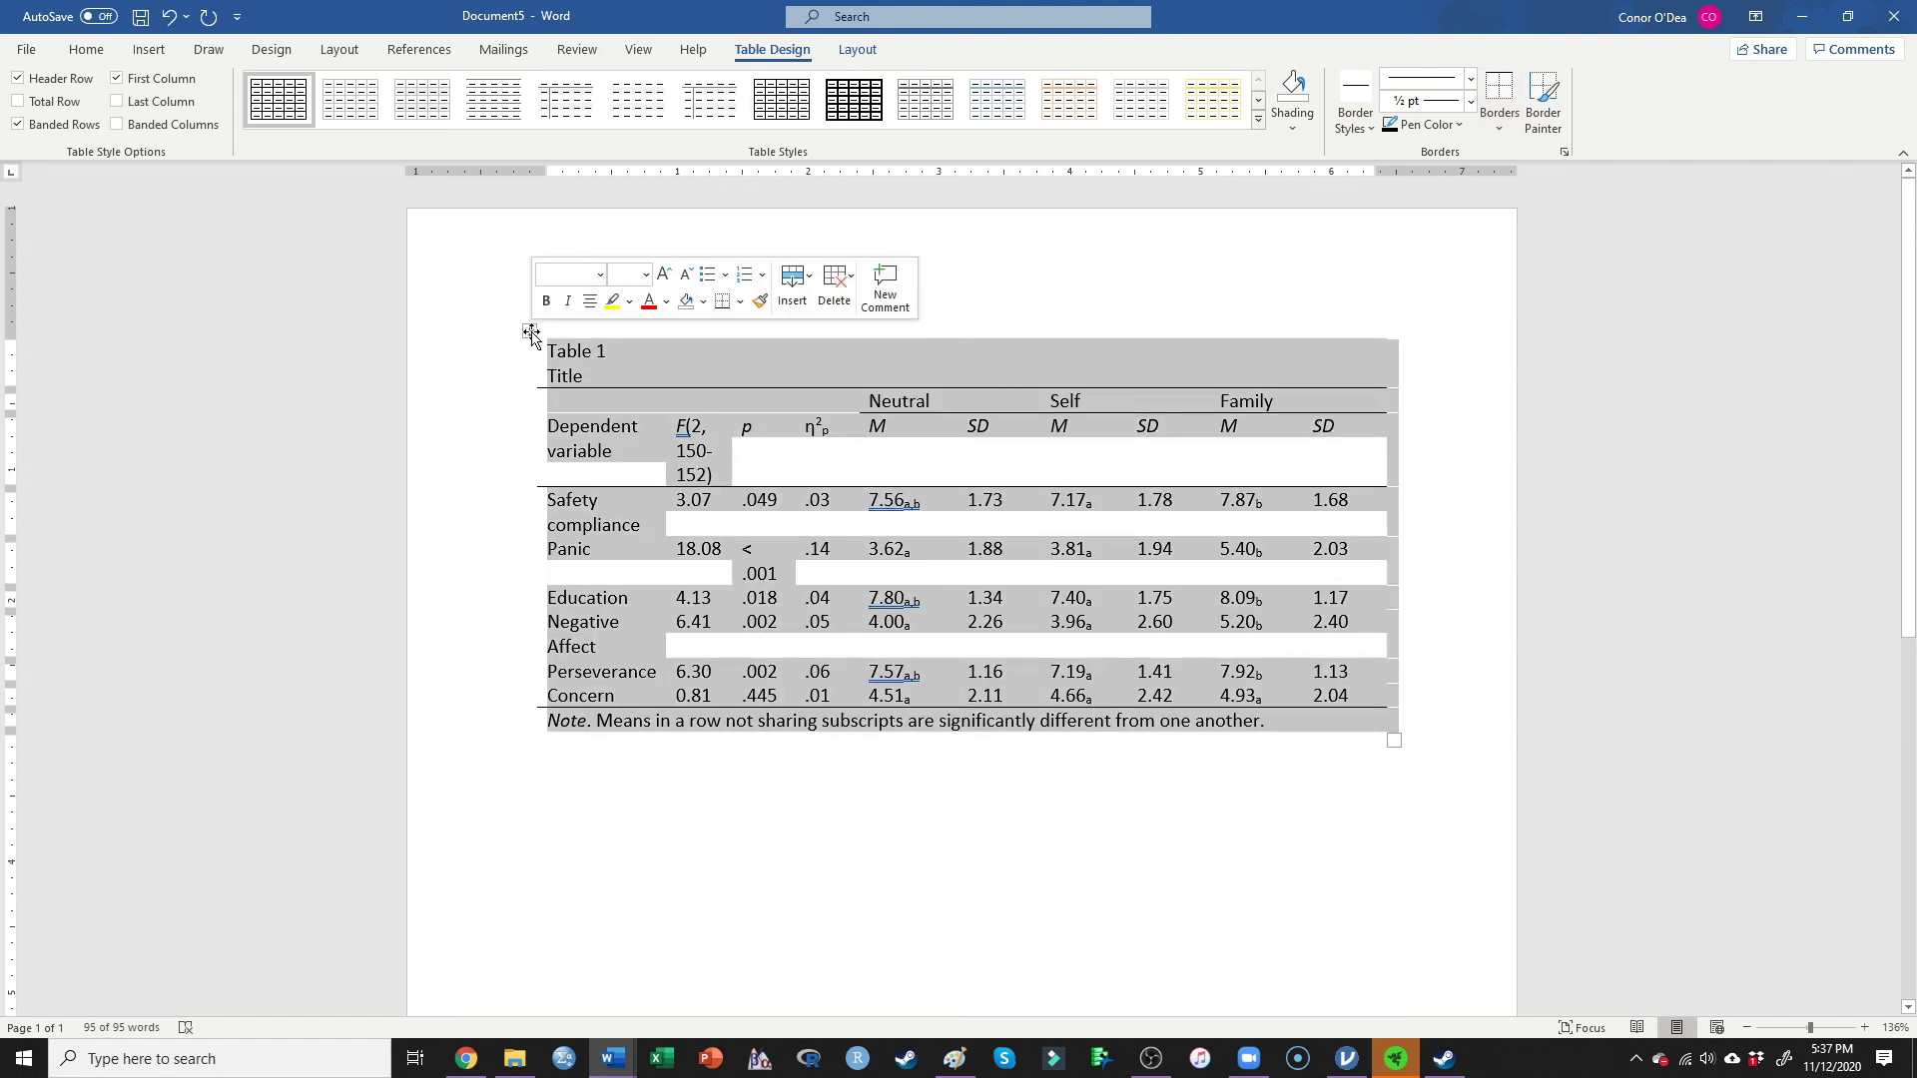
right_click(530, 335)
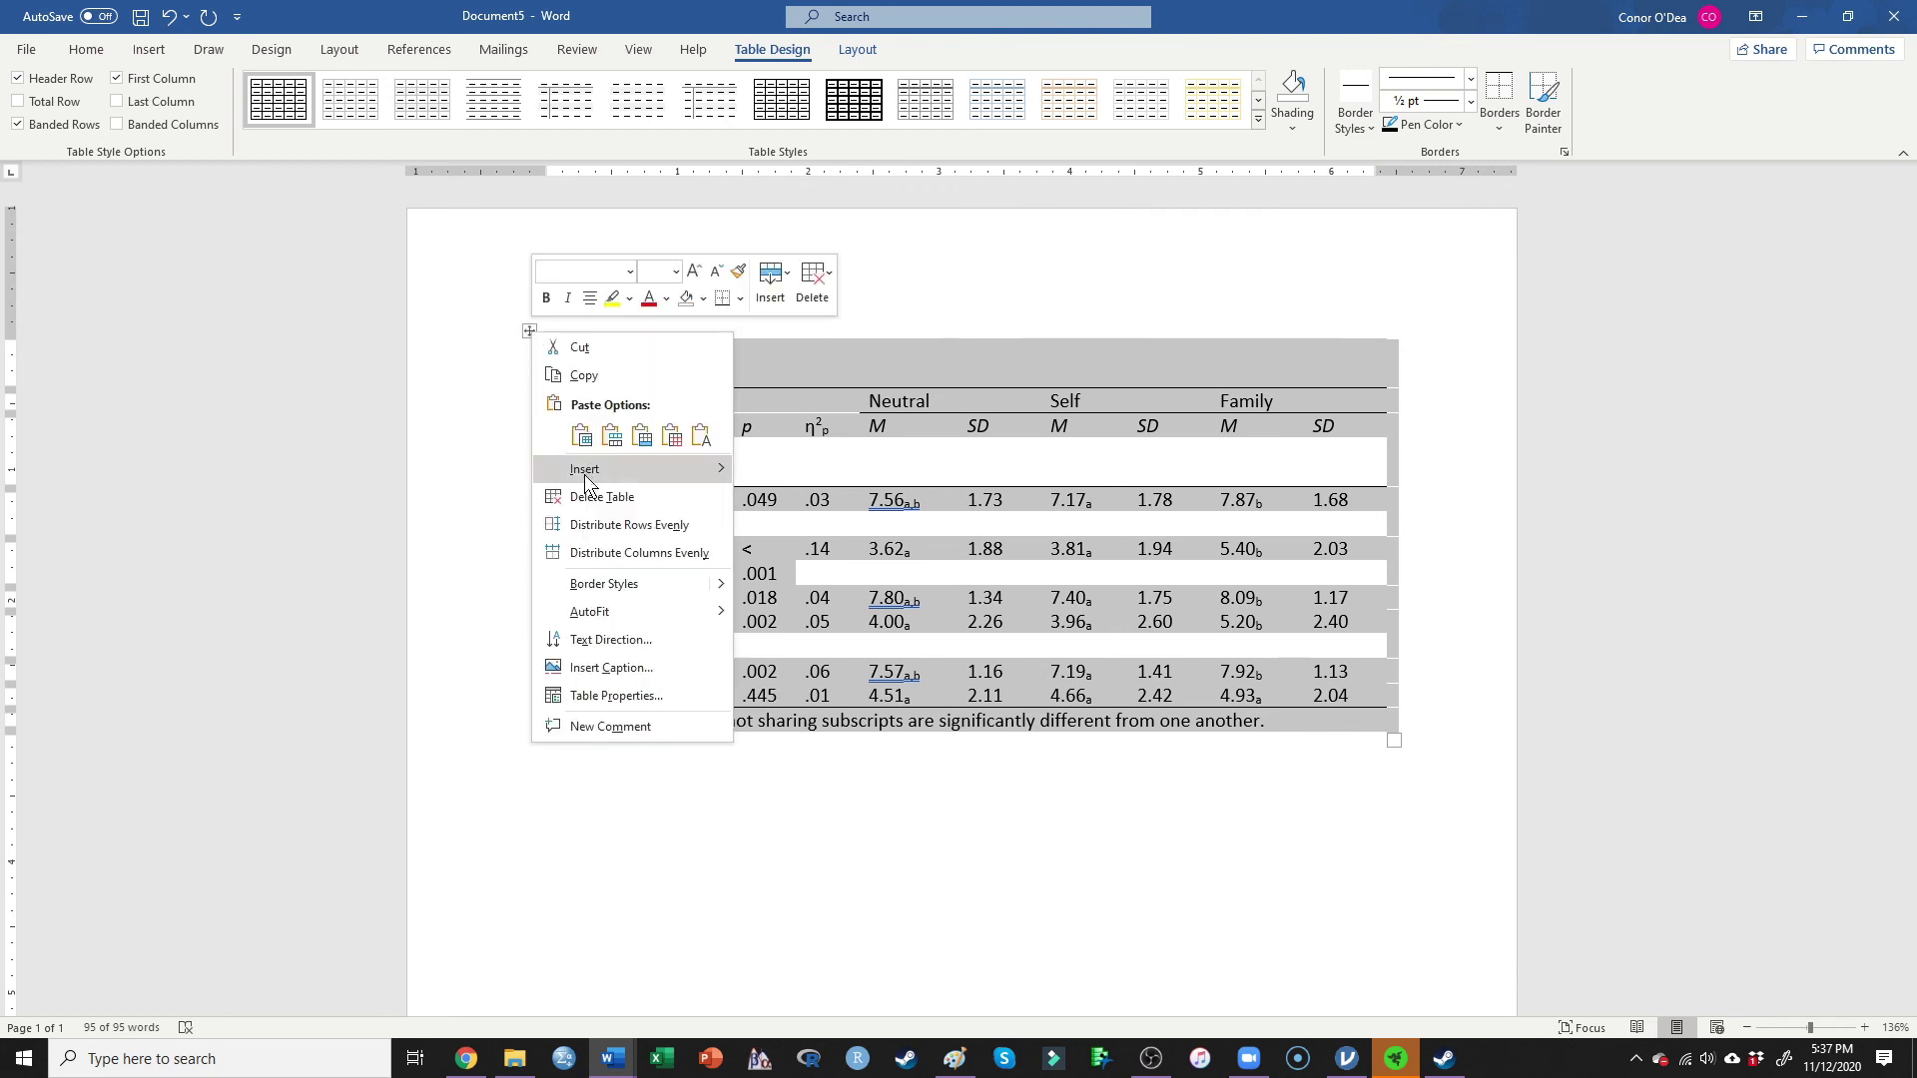
mouse_move(614, 613)
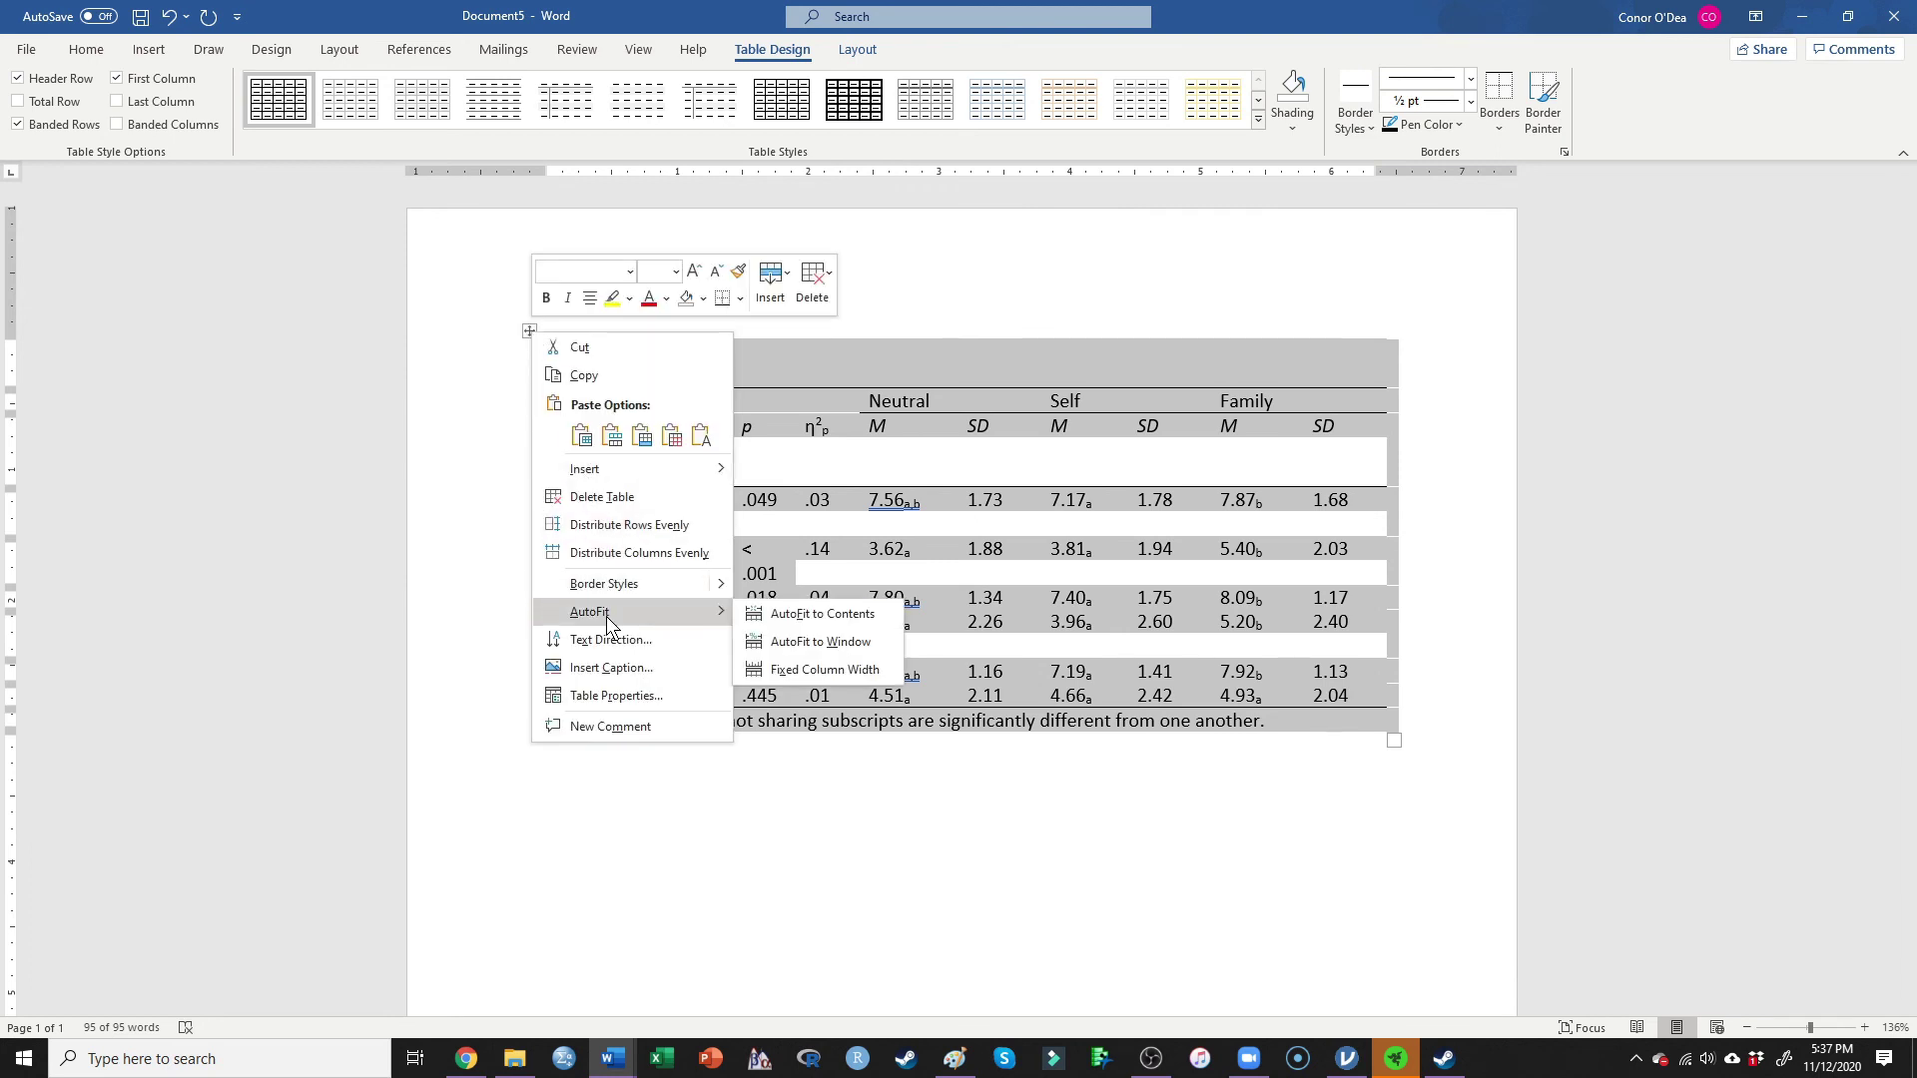
left_click(785, 615)
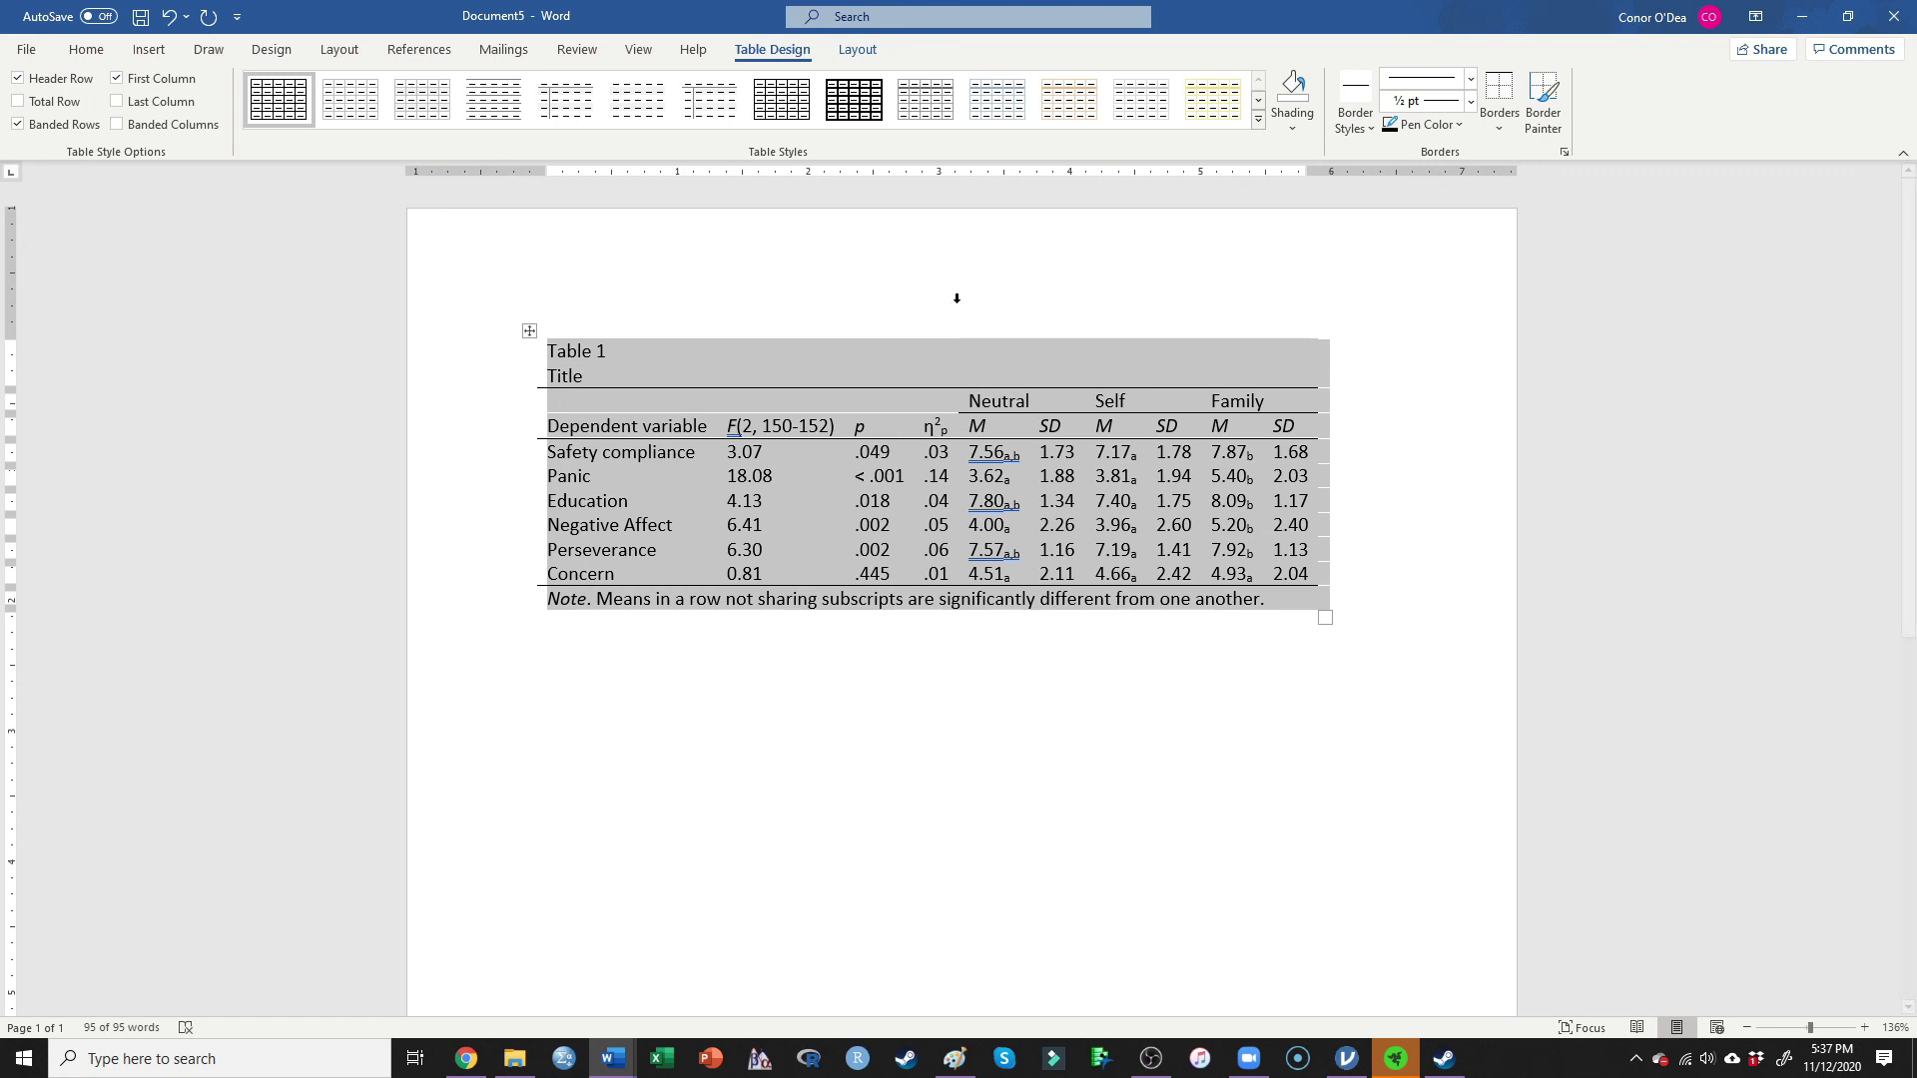
- Center the headings and values in all columns from F(2, 150-152) through the Family SD, leaving out the Dependent variable column
left_click(756, 400)
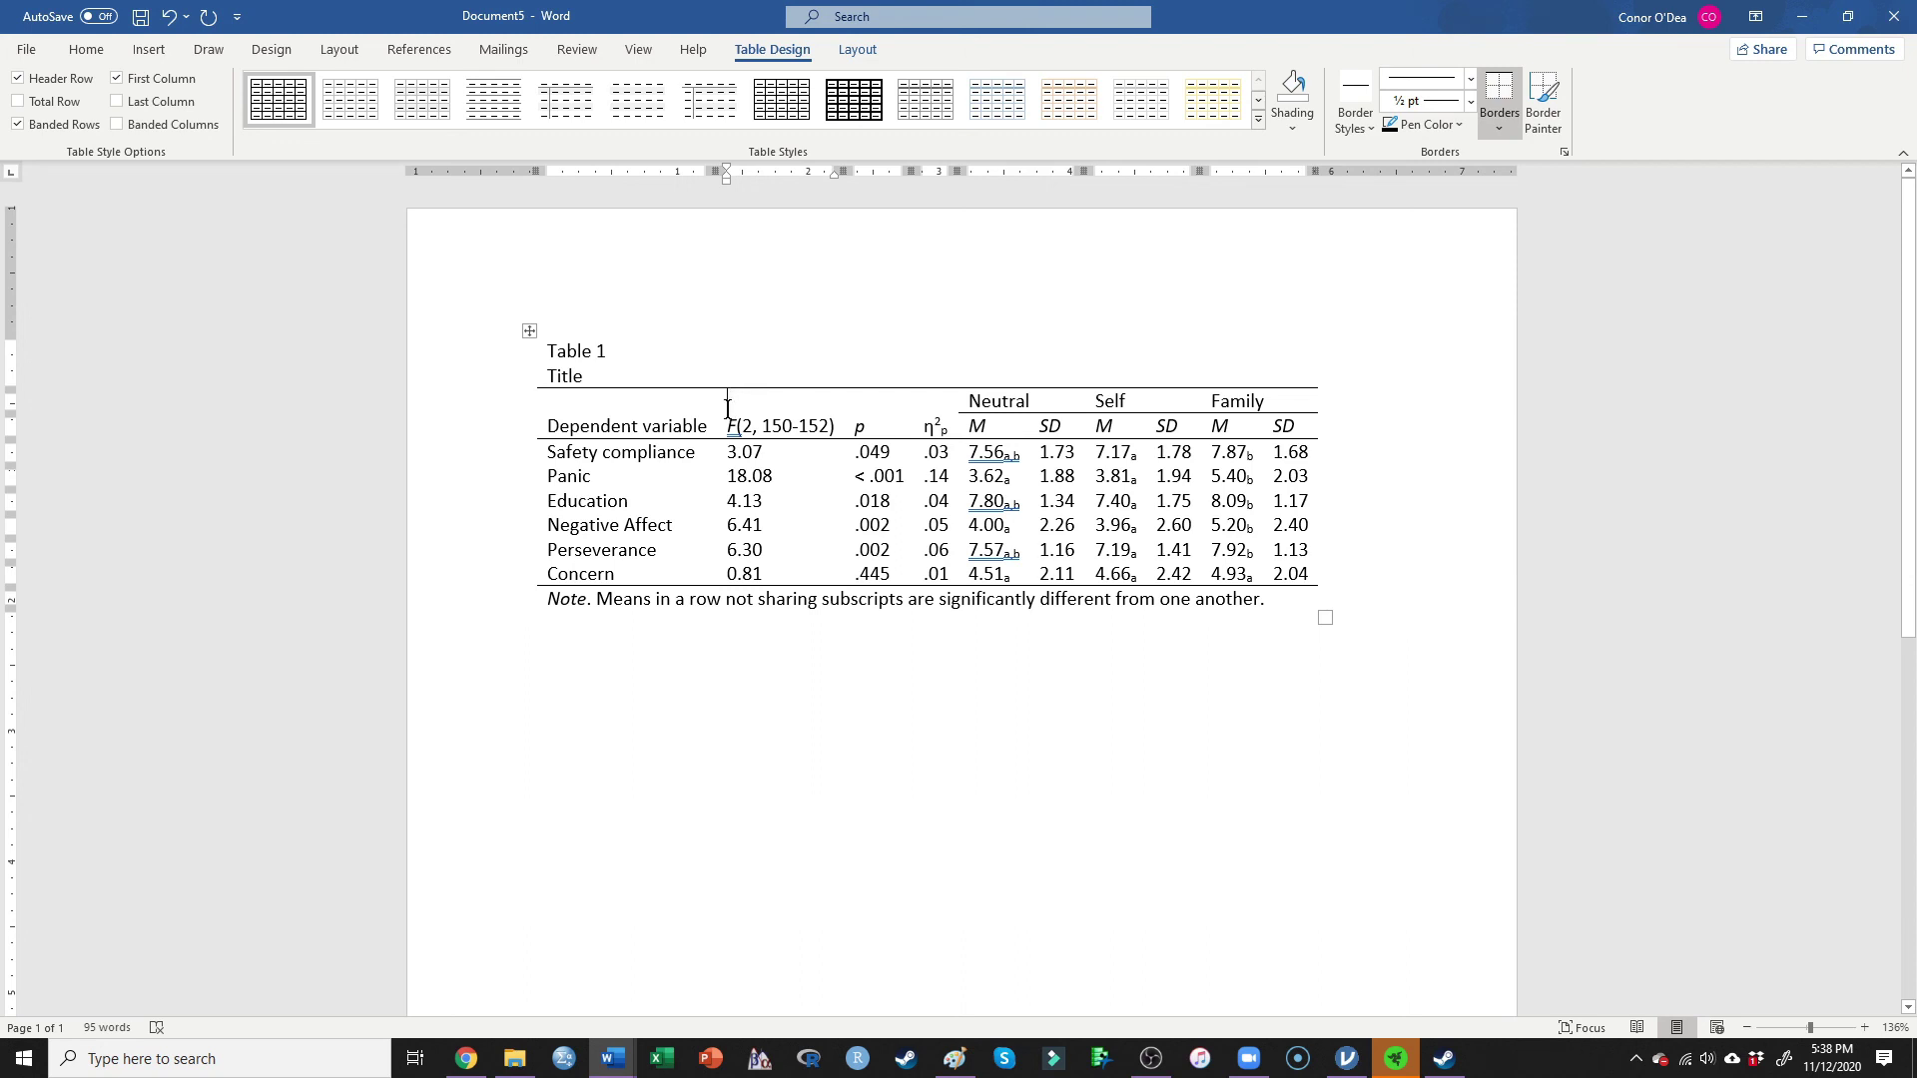
left_click_drag(731, 402, 1285, 564)
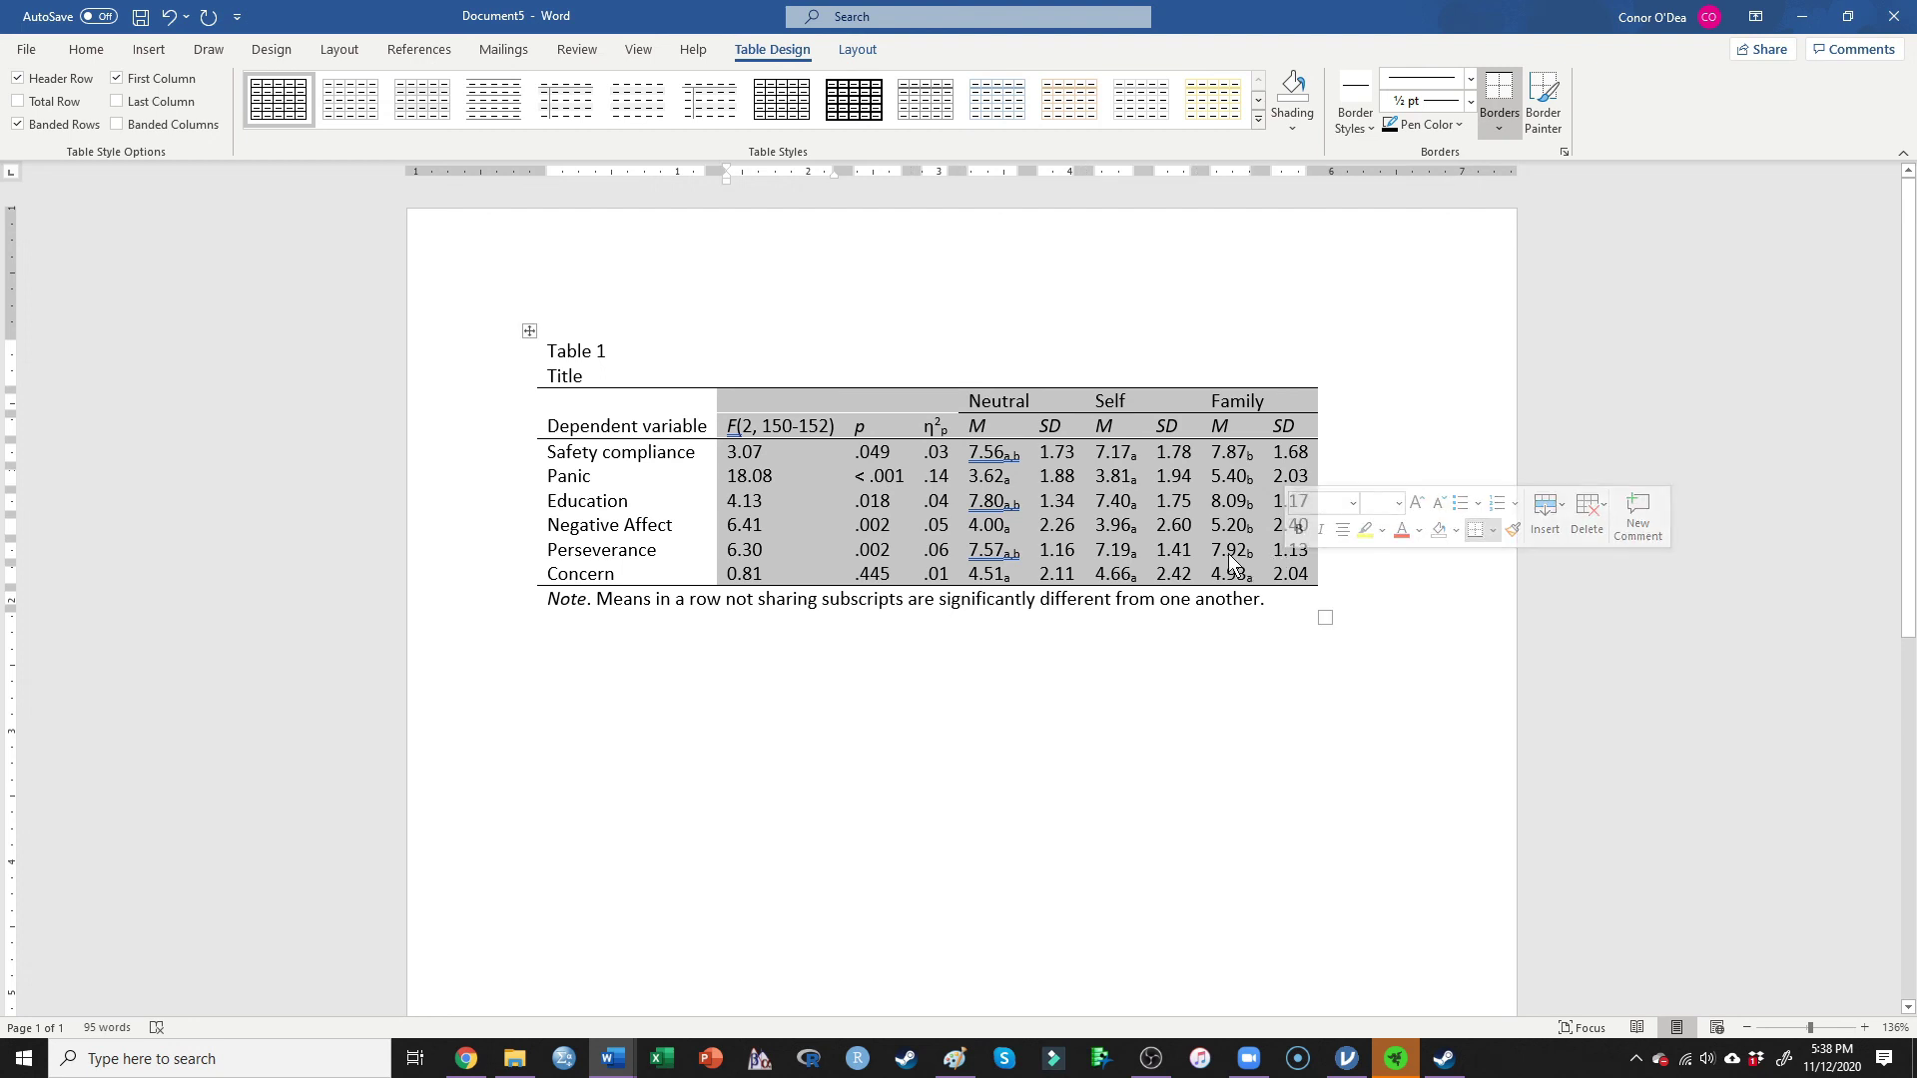
left_click(86, 49)
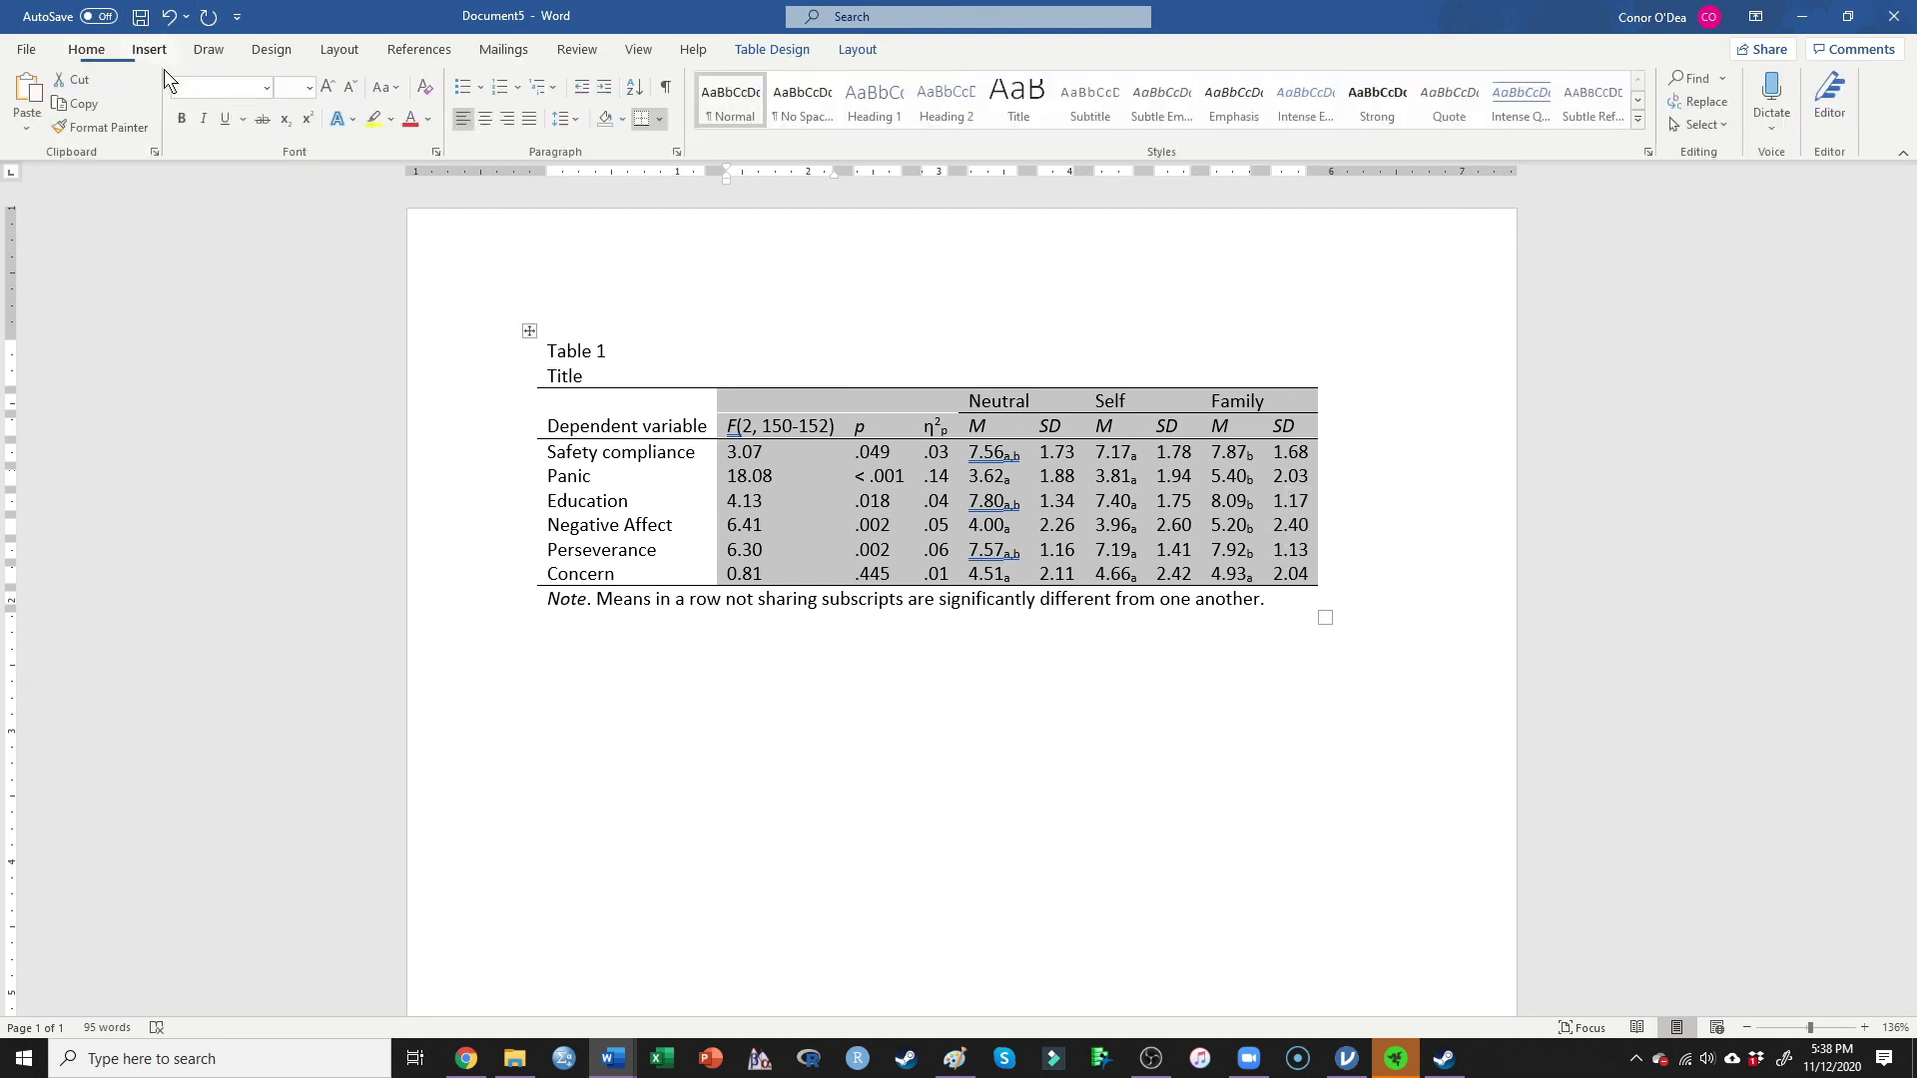
left_click(487, 119)
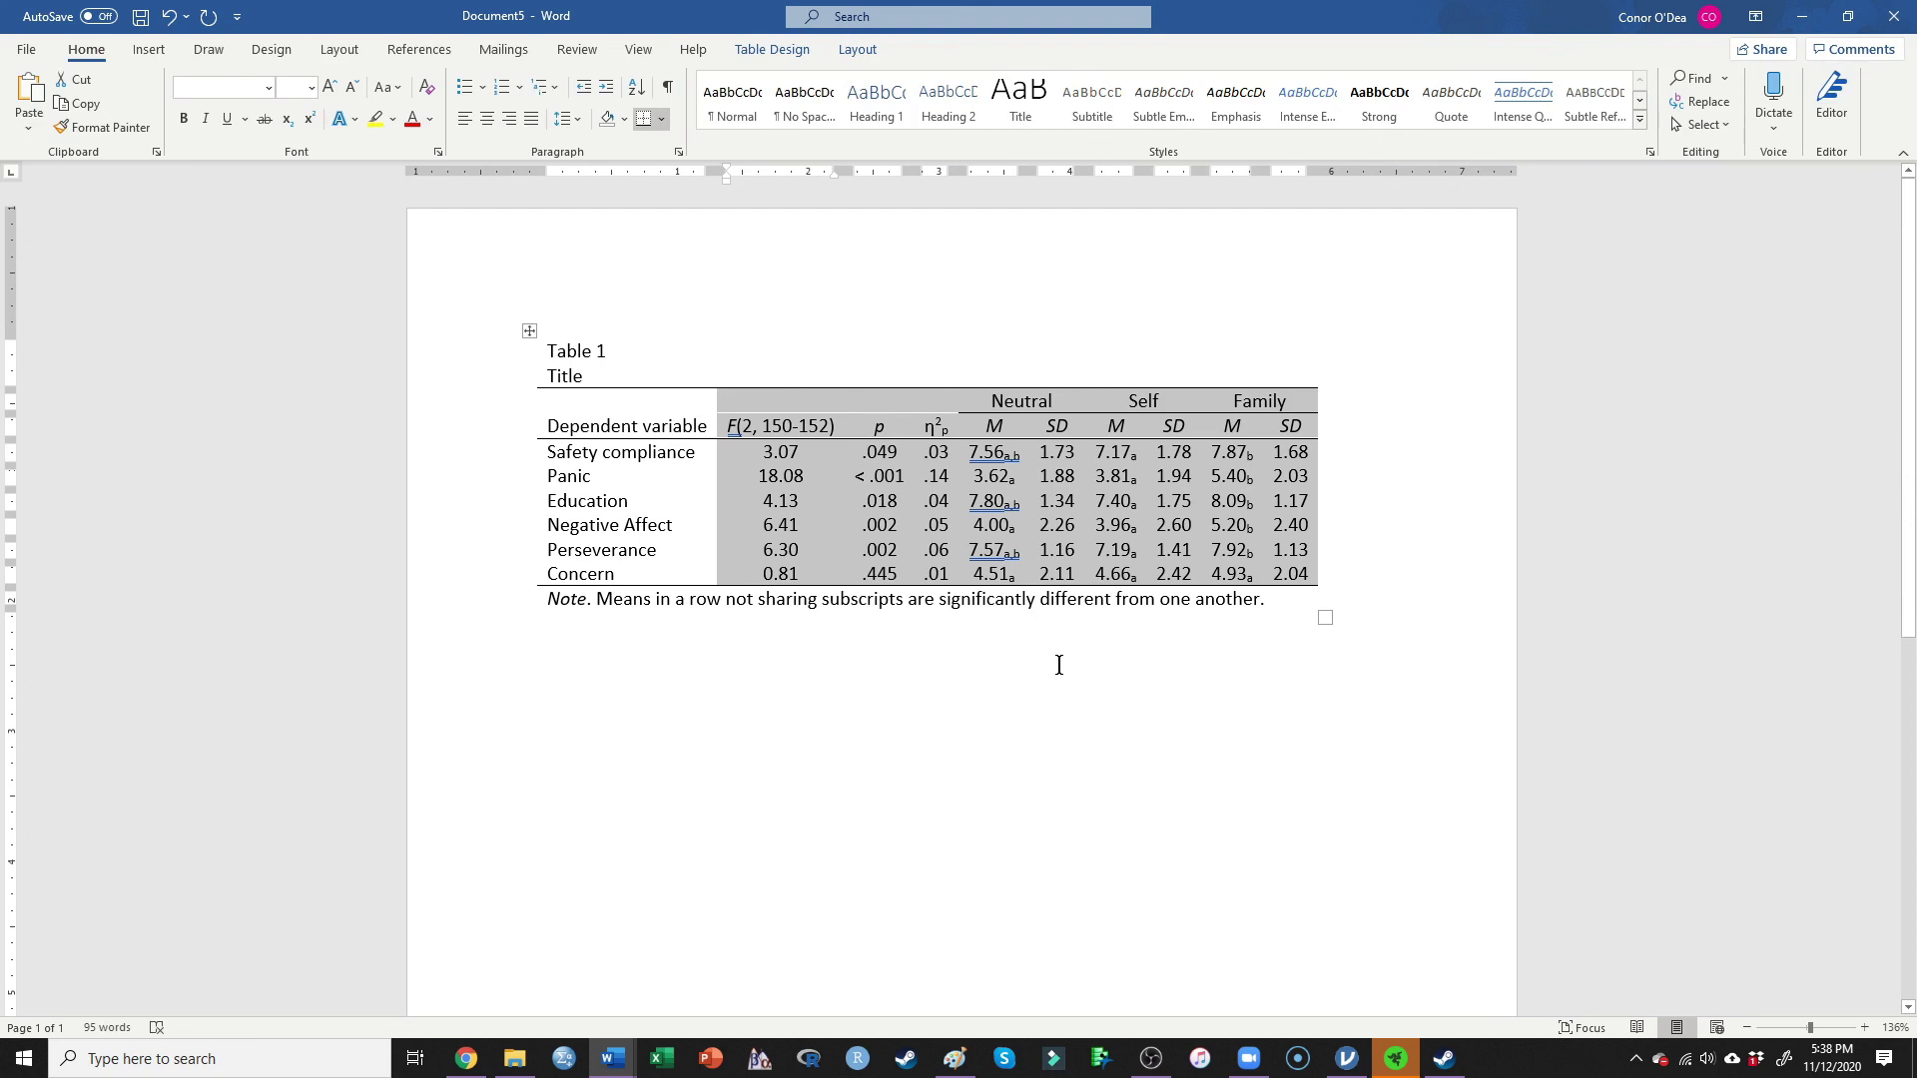
left_click(976, 619)
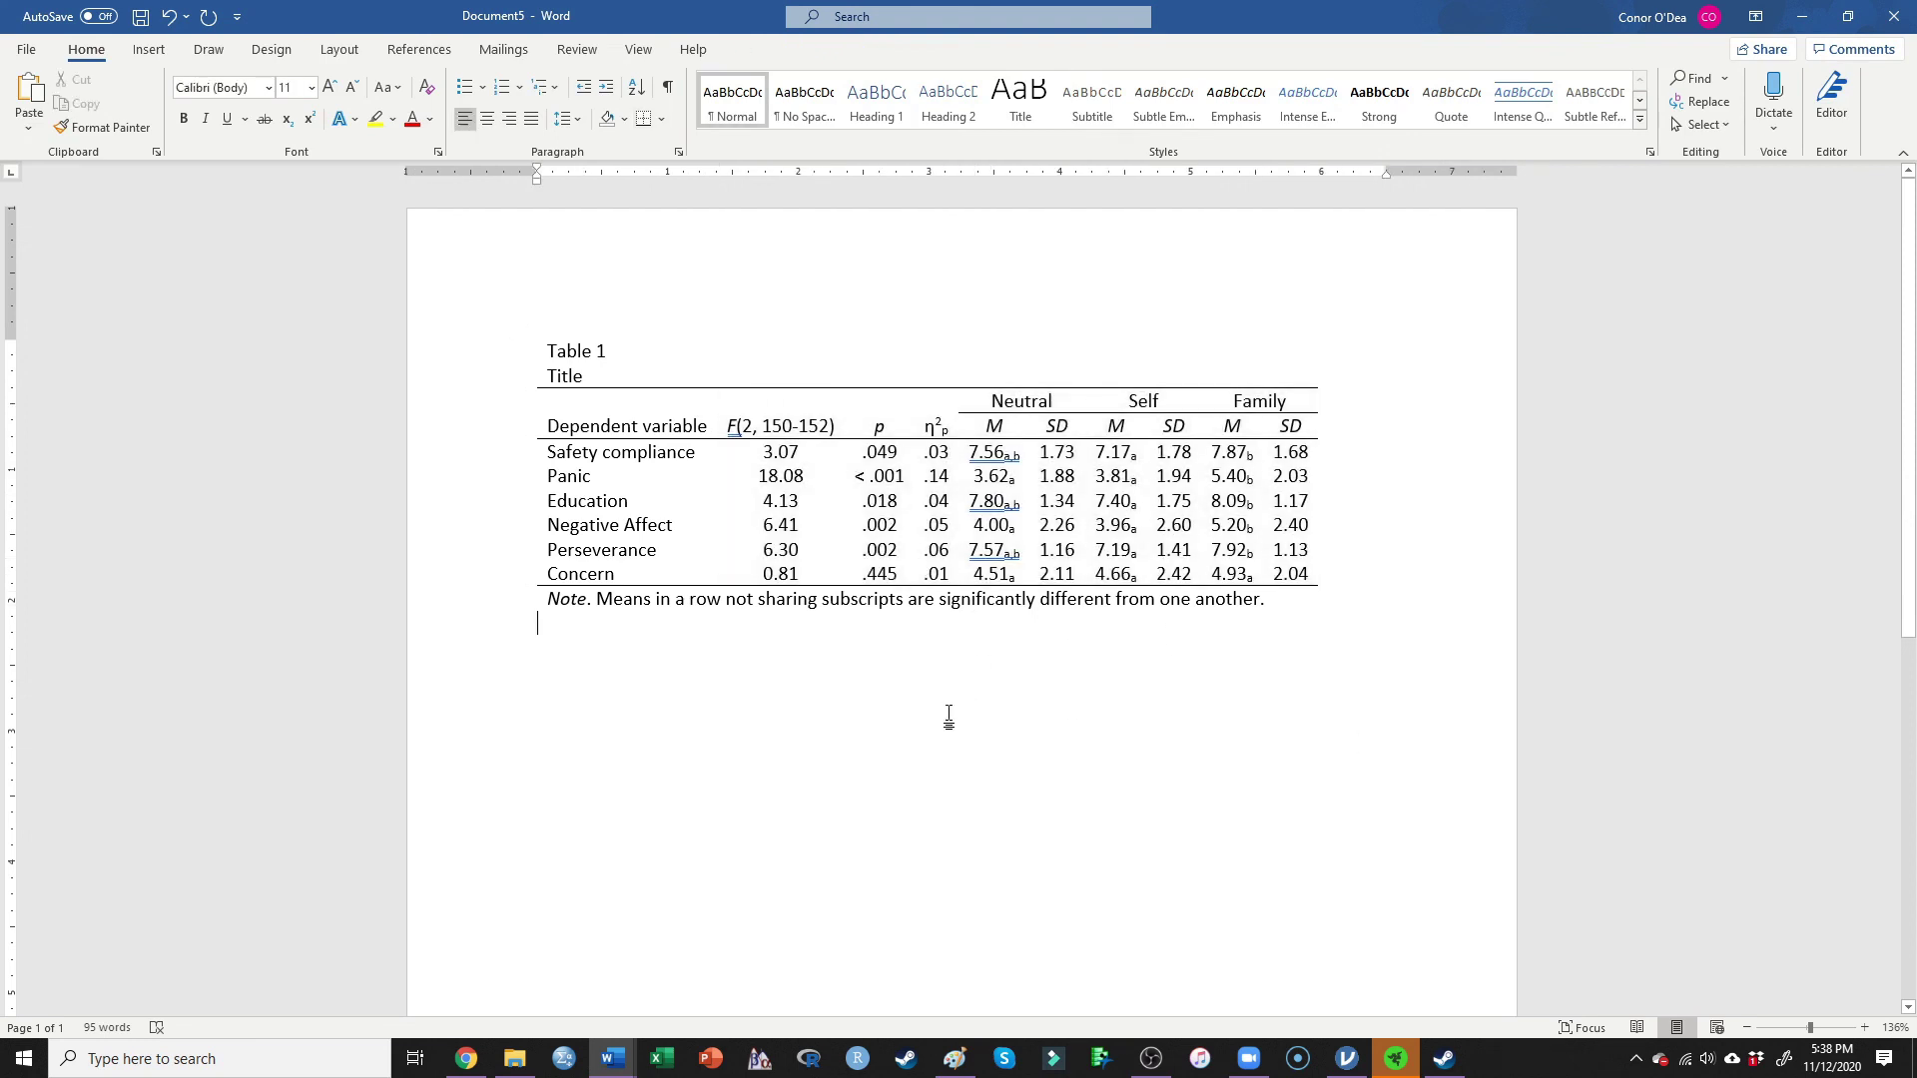